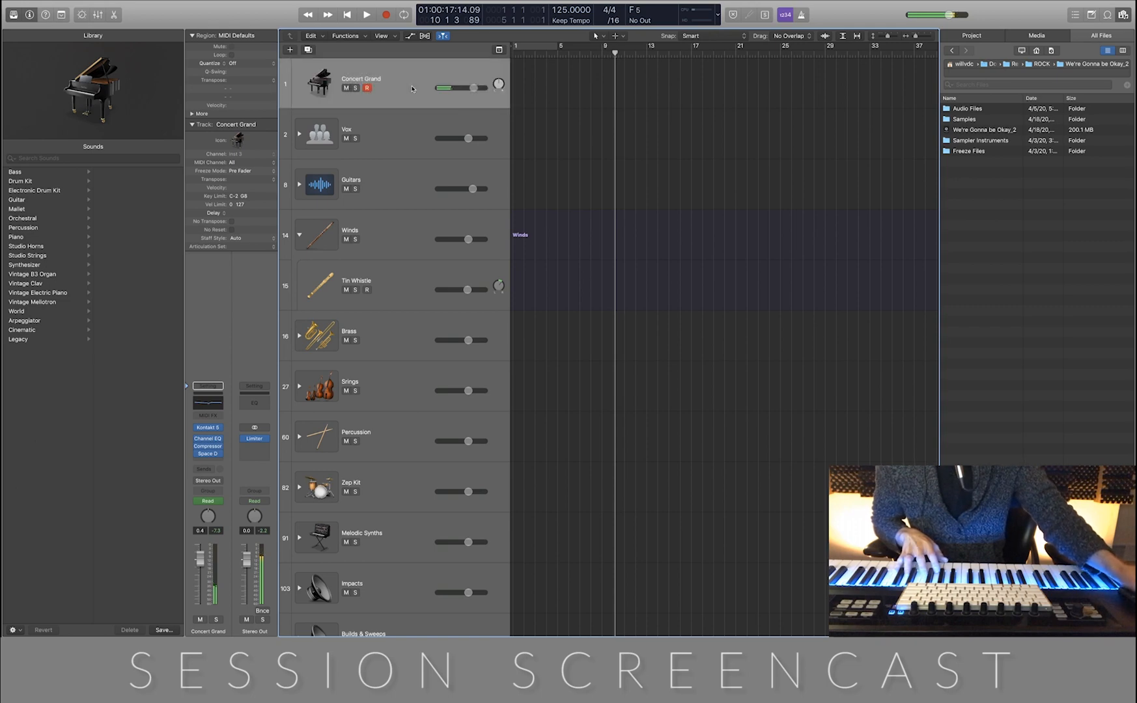
# Record a piano part on the Concert Grand track from the project start through about bar 19
pyautogui.press('Return')
pyautogui.press('r')
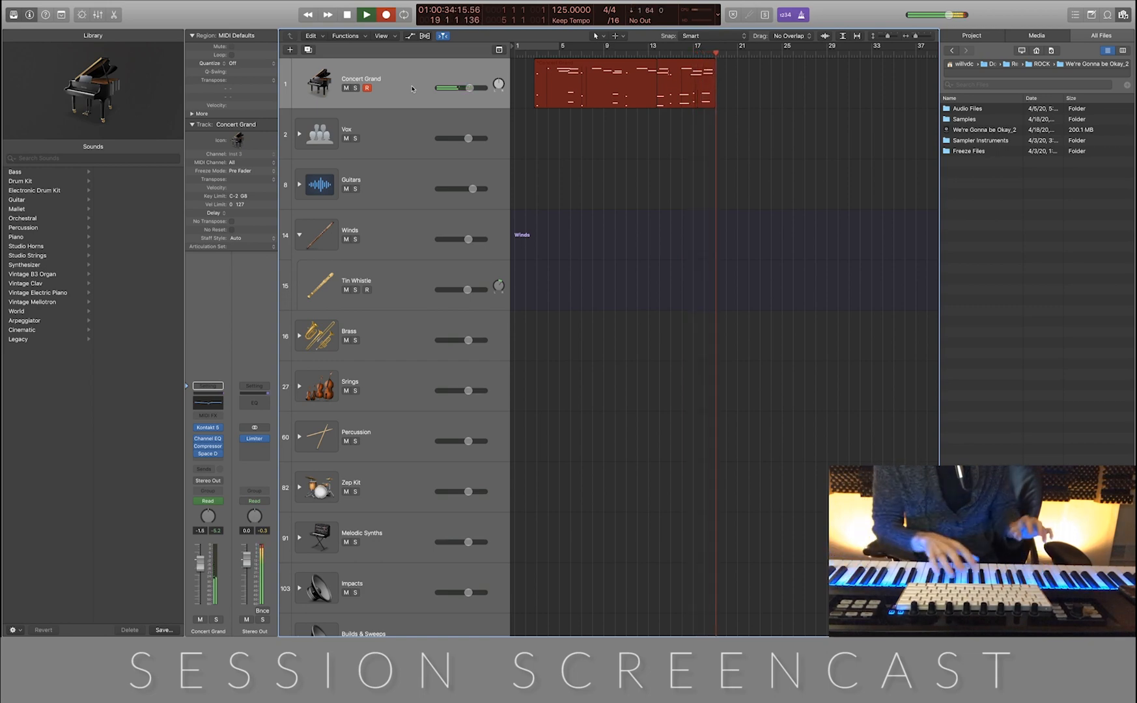
pyautogui.click(726, 150)
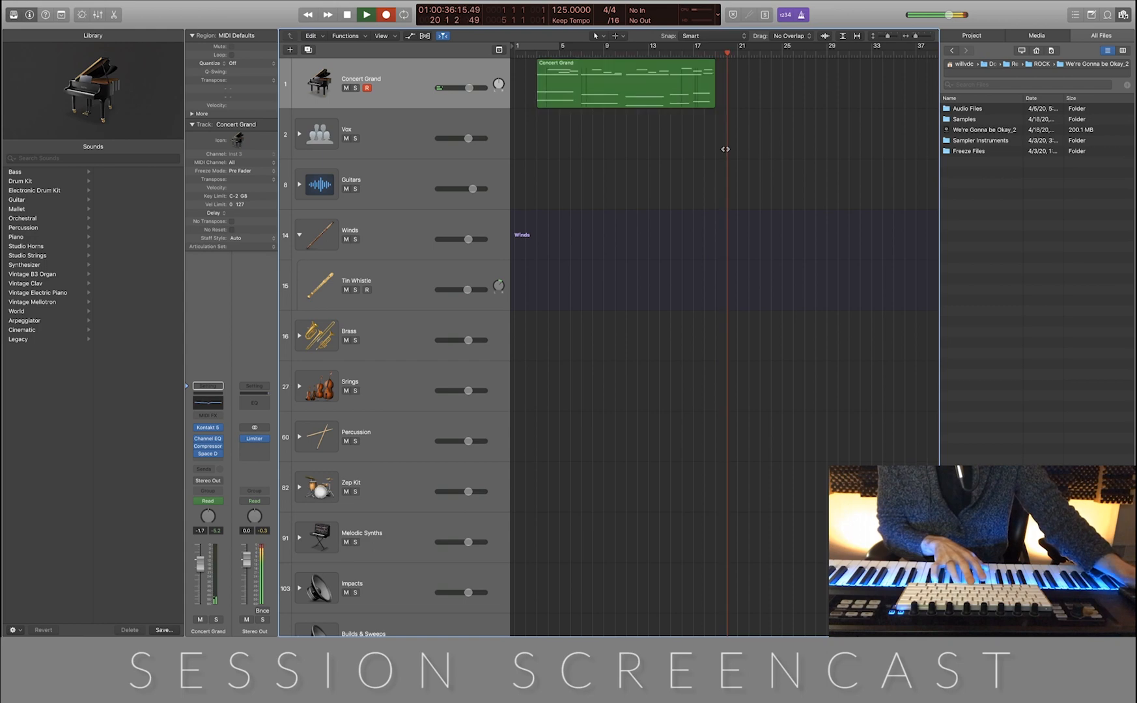
pyautogui.press('space')
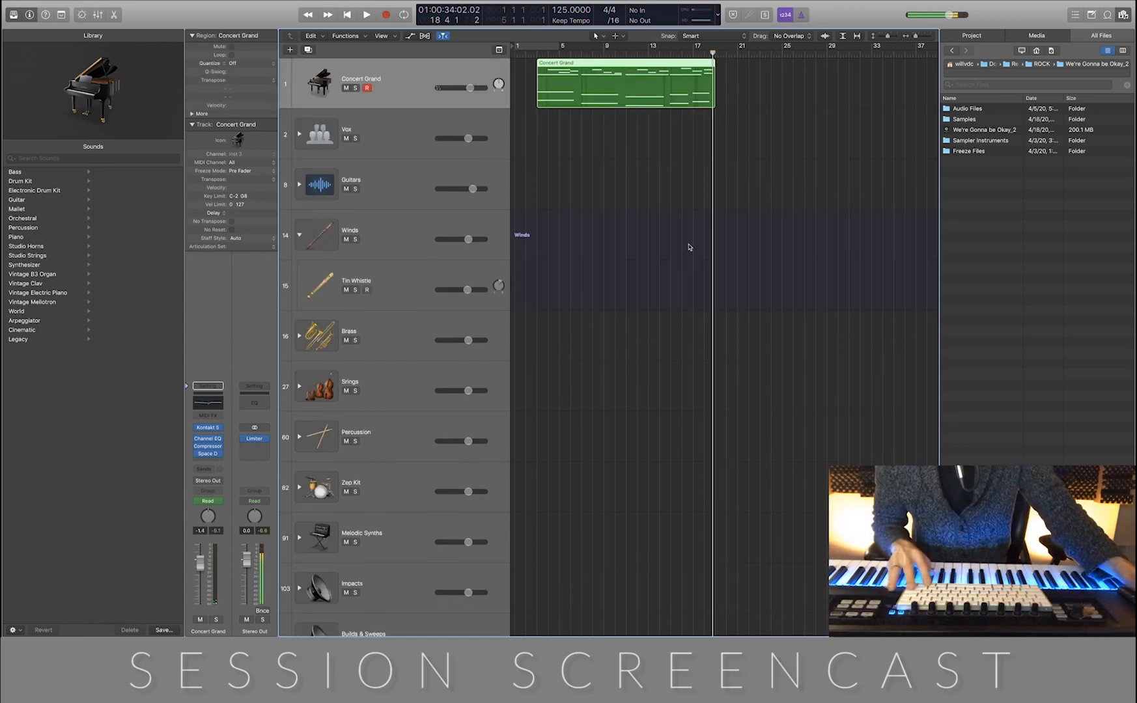
pyautogui.scroll(-1, 690, 242)
pyautogui.scroll(-2, 690, 241)
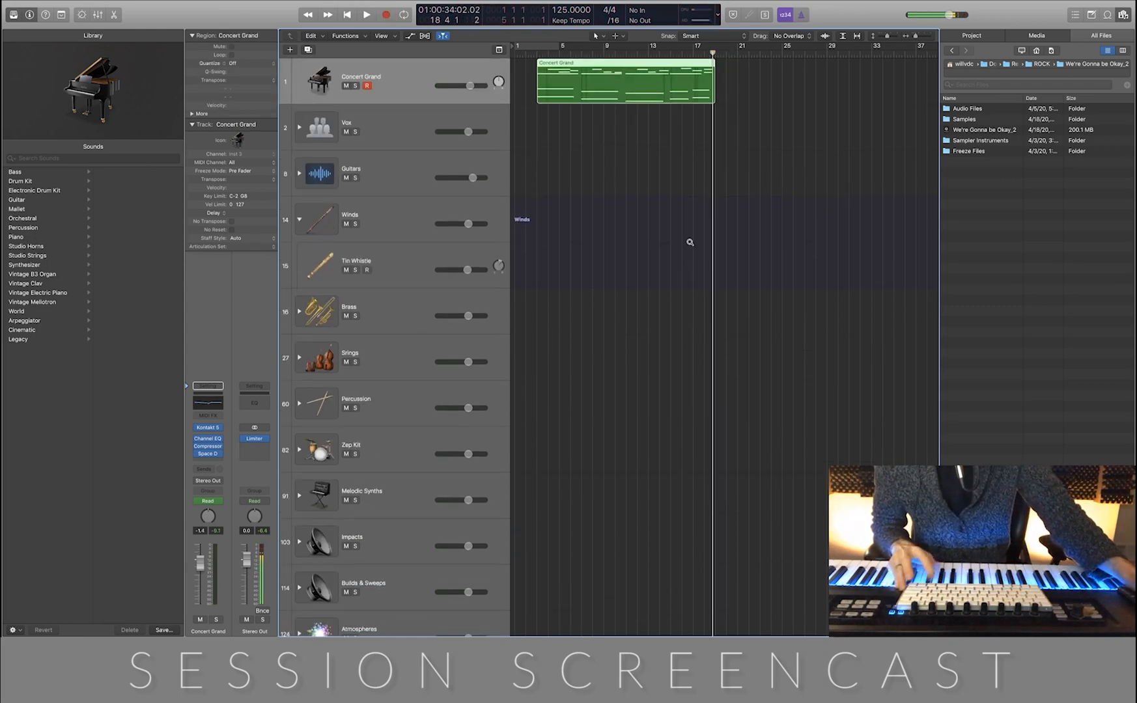
pyautogui.click(776, 133)
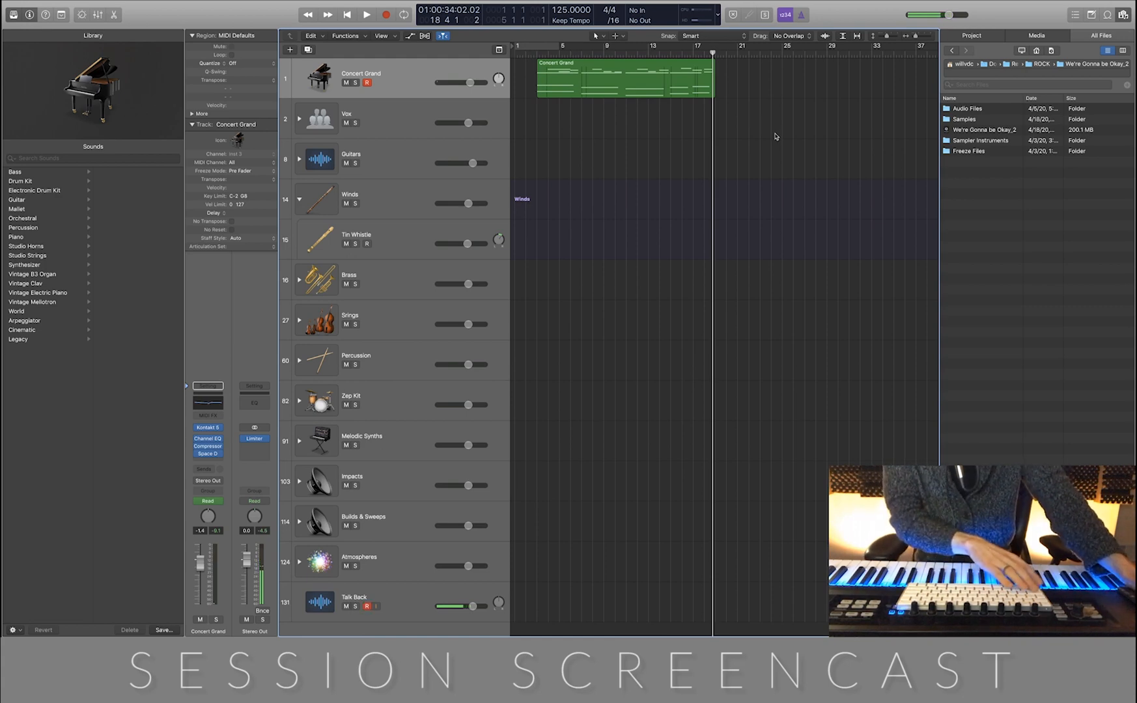
# Expand the Impacts stack and record two hits on the Visceral Hit 2 track from the project start to about bar 9
pyautogui.press('Return')
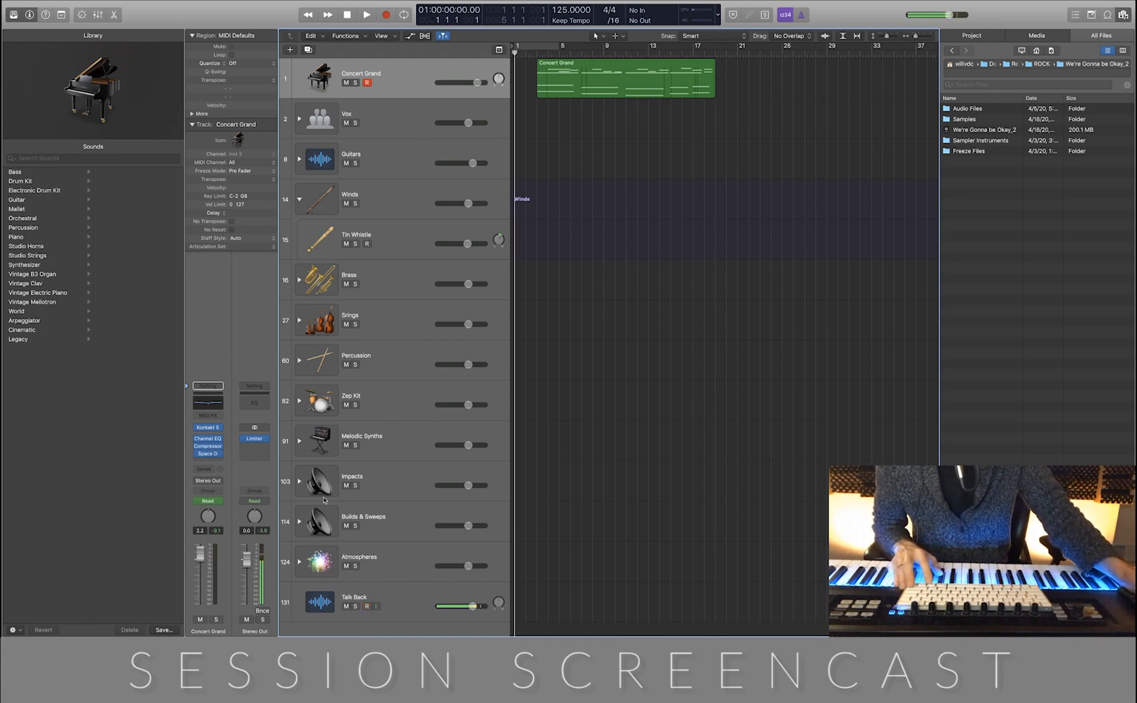
pyautogui.click(300, 481)
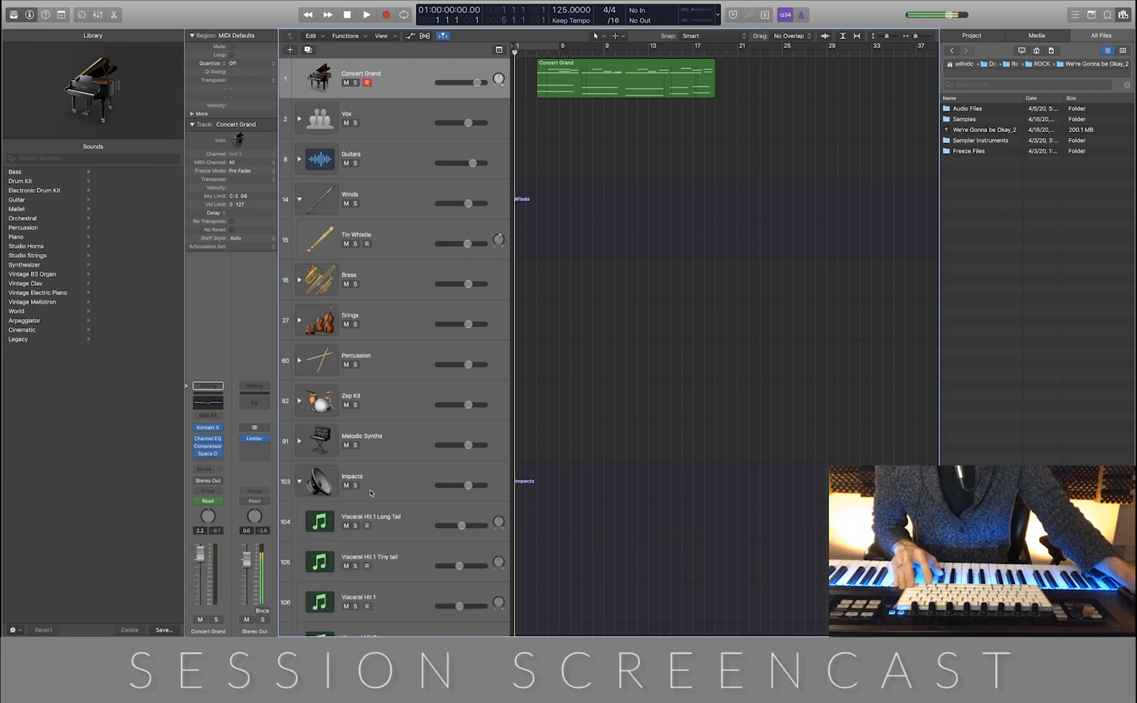
pyautogui.scroll(-5, 390, 506)
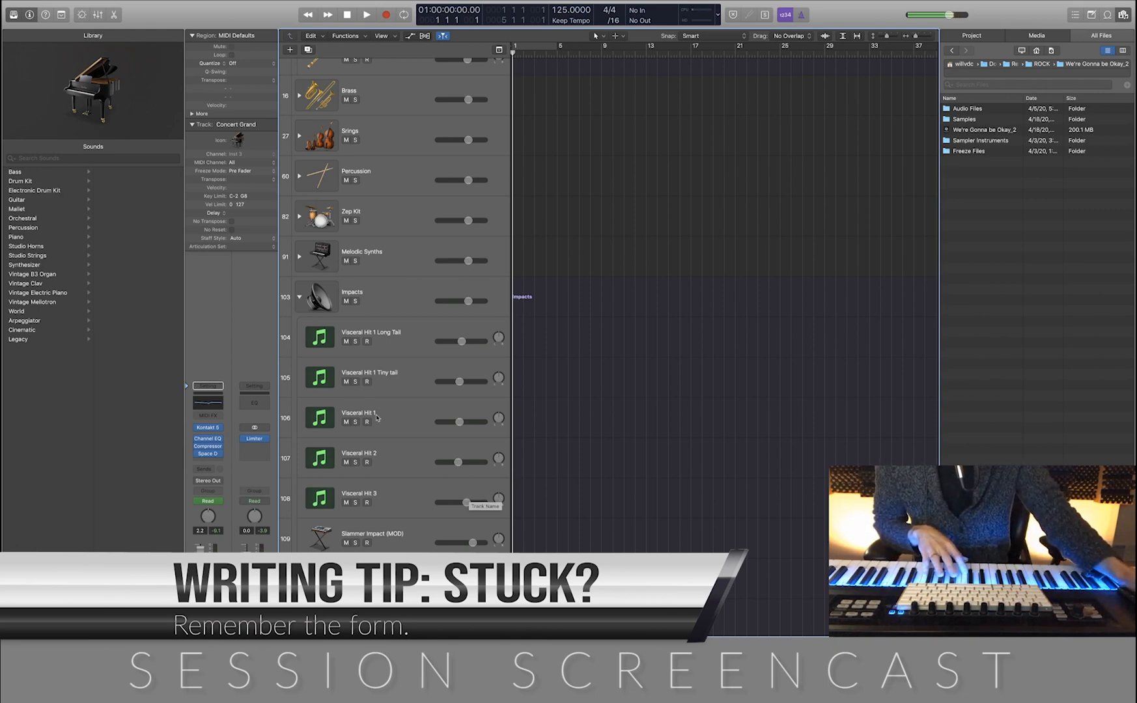
pyautogui.click(397, 405)
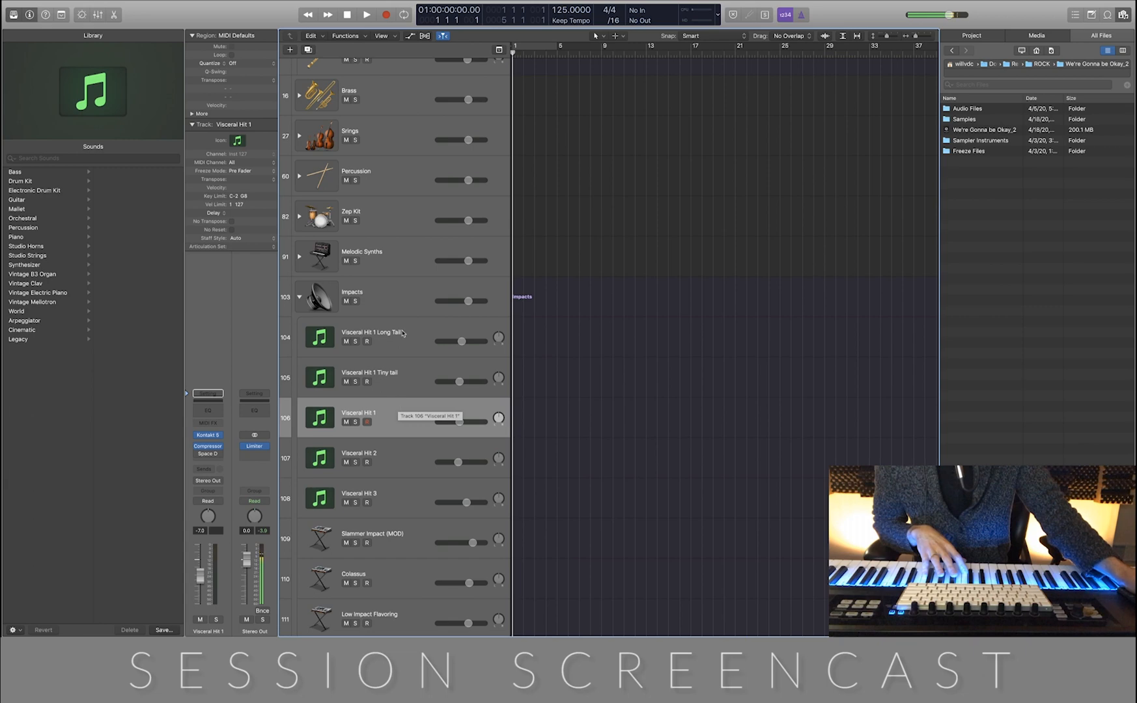
pyautogui.scroll(-5, 412, 350)
pyautogui.click(429, 240)
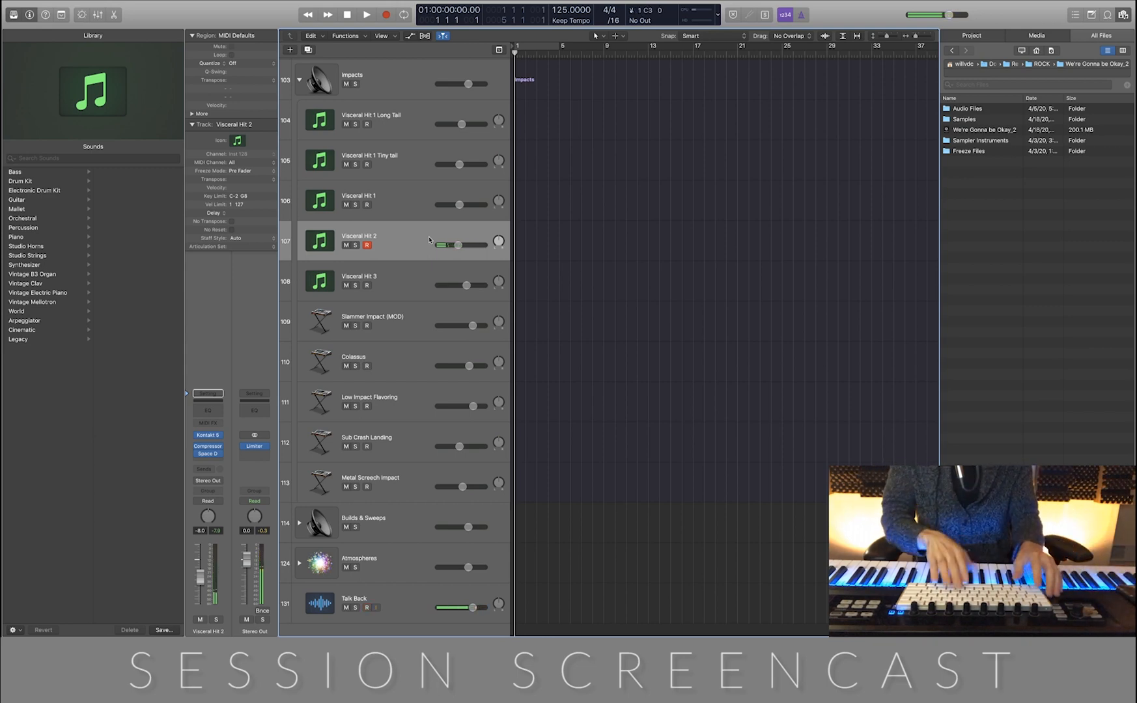
pyautogui.press('r')
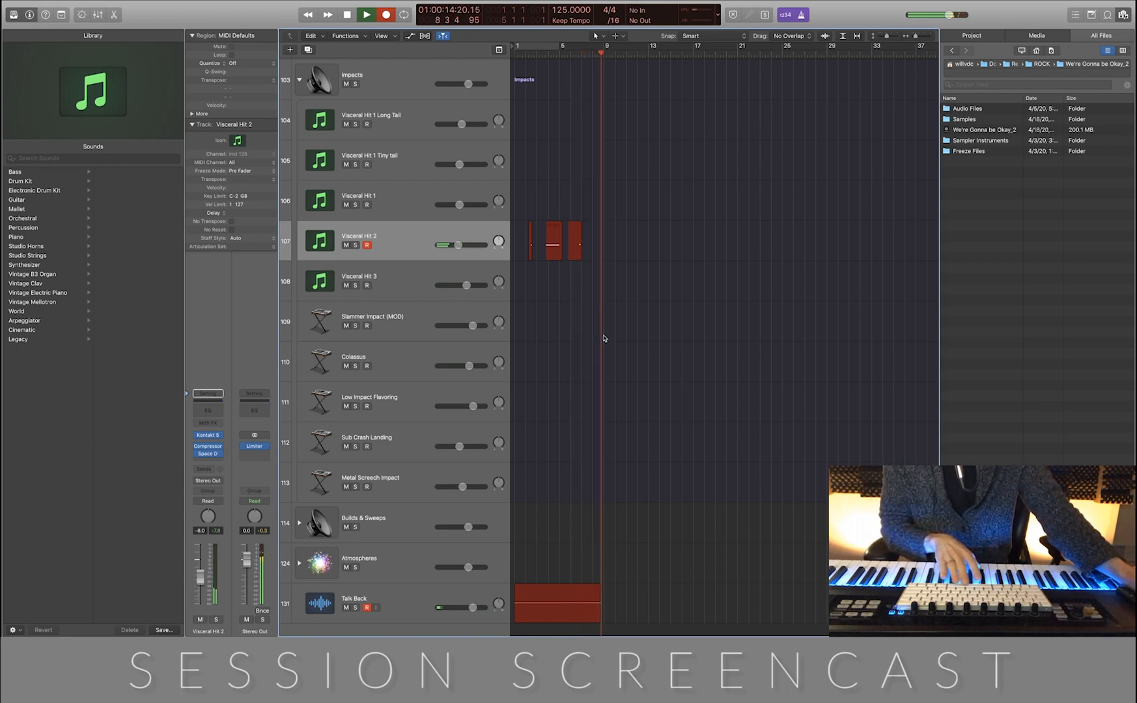
pyautogui.press('space')
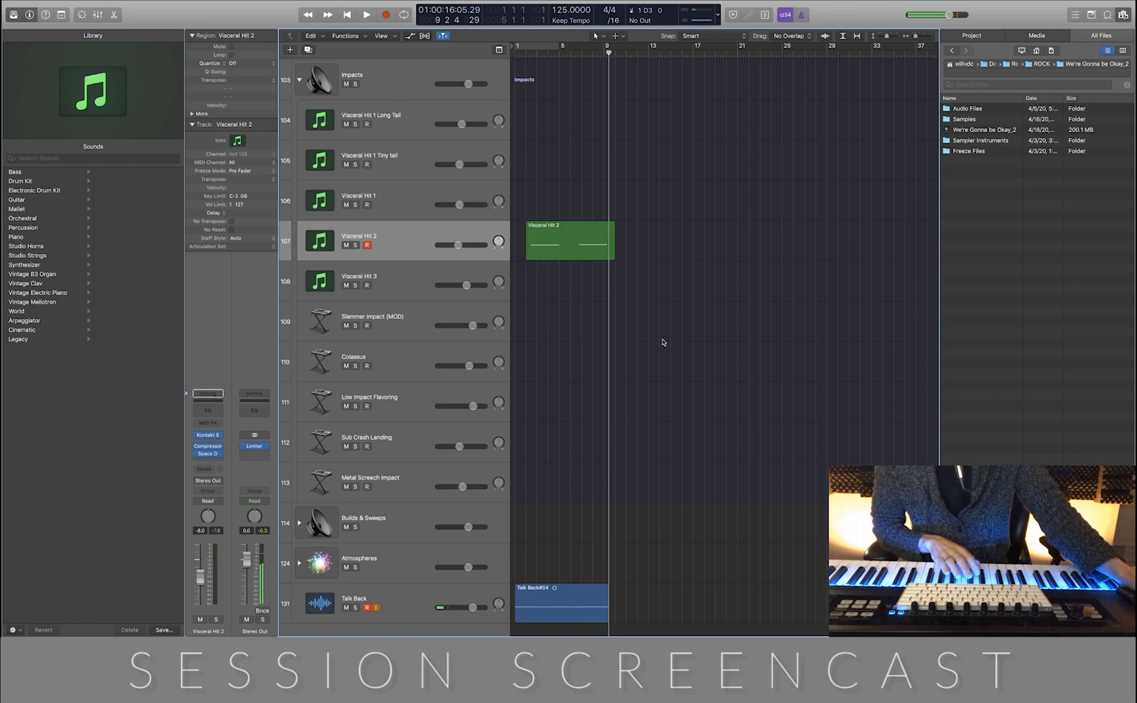
# Delete the Talk Back#04 region together with its recorded audio file
pyautogui.click(558, 604)
pyautogui.press('Delete')
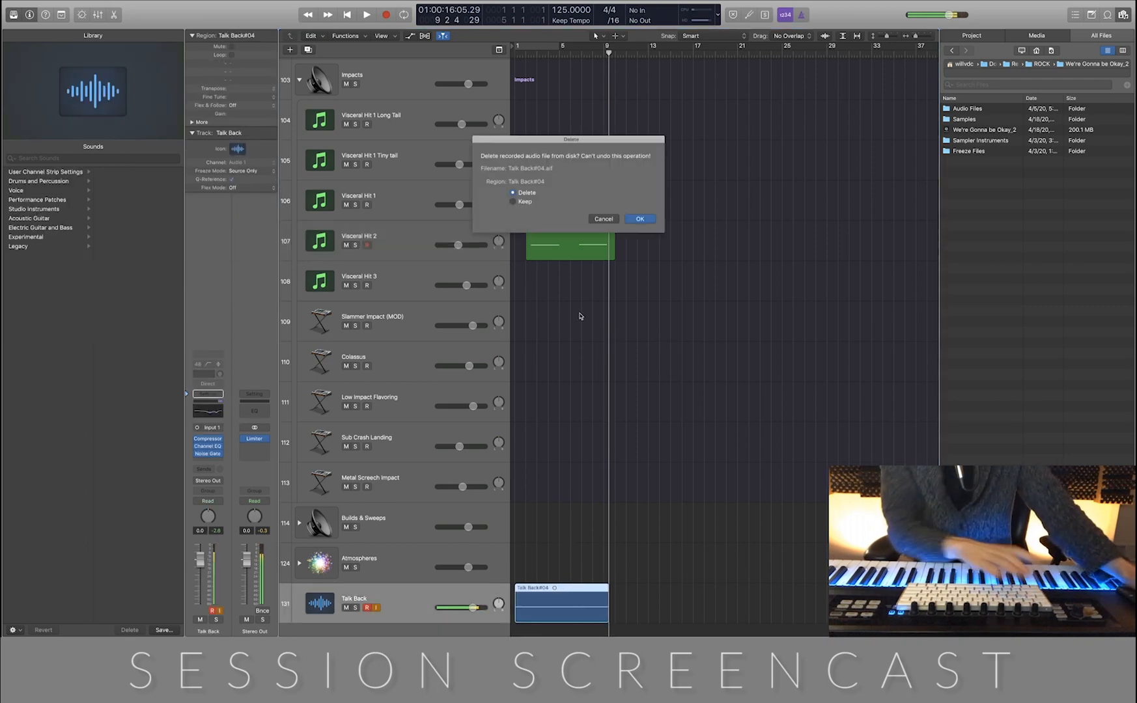
pyautogui.click(640, 219)
# Open the Visceral Hit 2 region in the Piano Roll and shift its first note slightly later within bar 2
pyautogui.scroll(5, 634, 287)
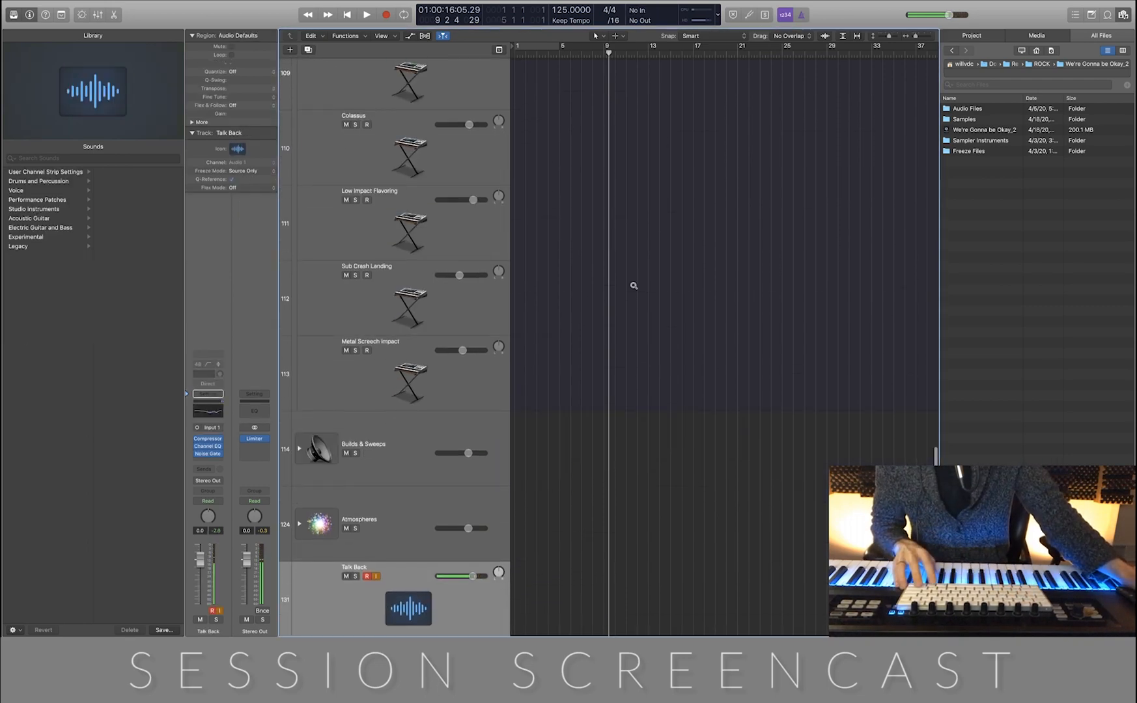
pyautogui.scroll(10, 633, 286)
pyautogui.hscroll(-2, 635, 287)
pyautogui.click(619, 504)
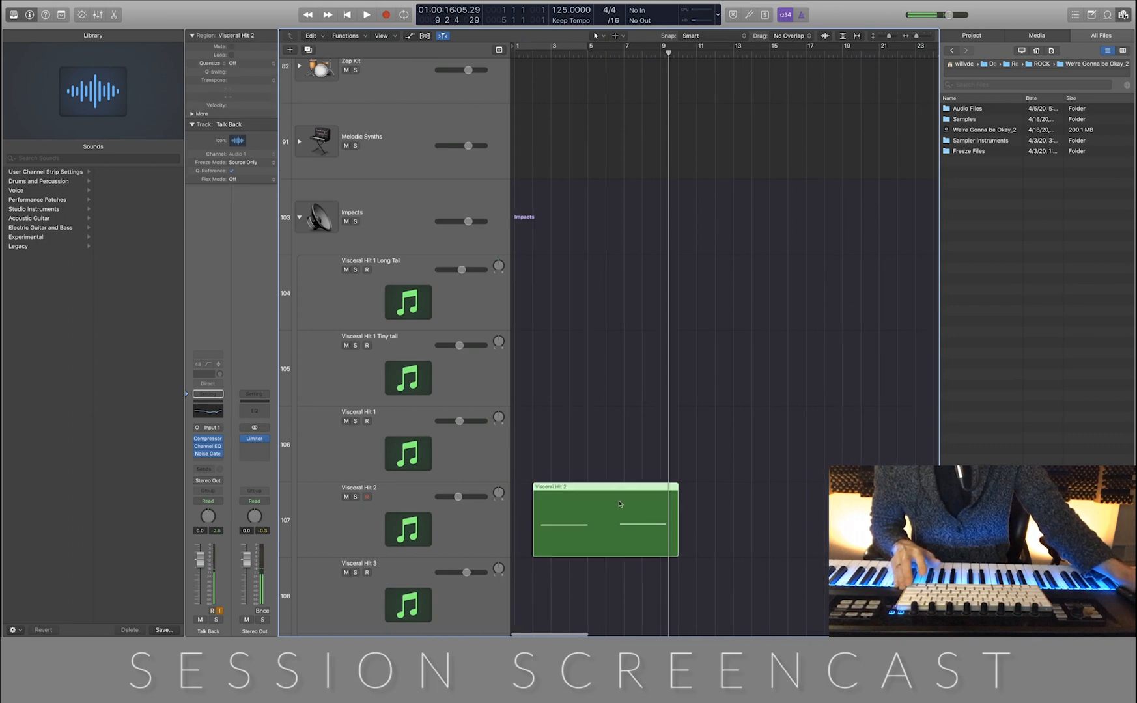
pyautogui.doubleClick(619, 504)
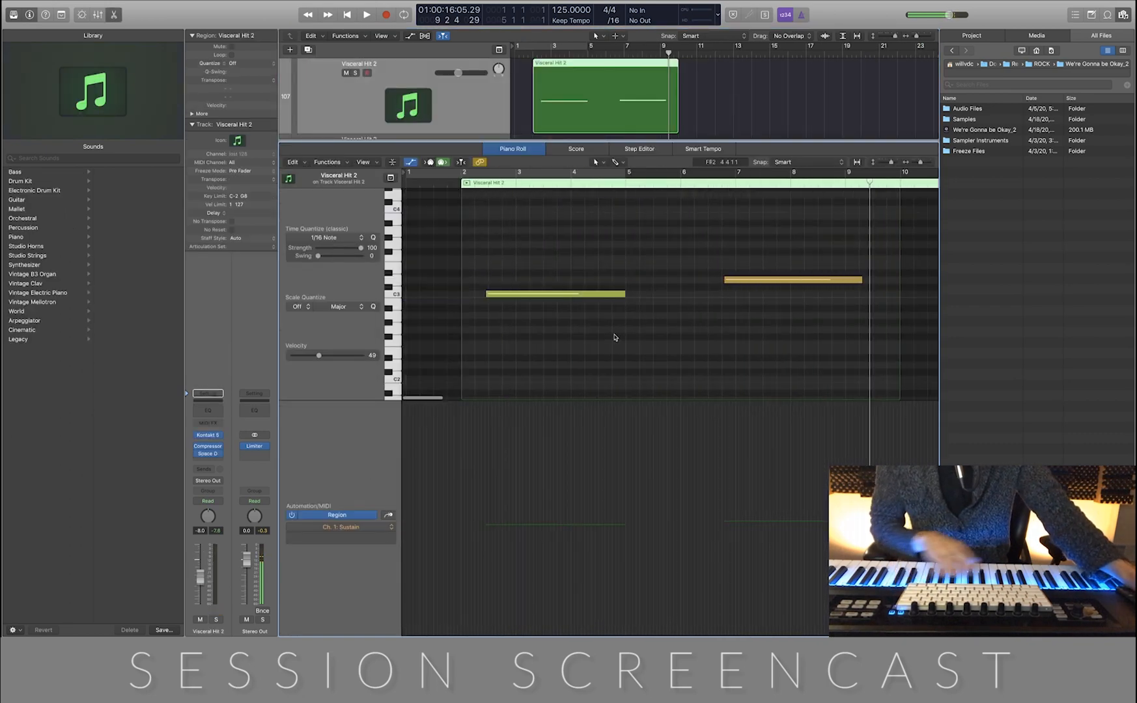
pyautogui.press('Return')
pyautogui.press('space')
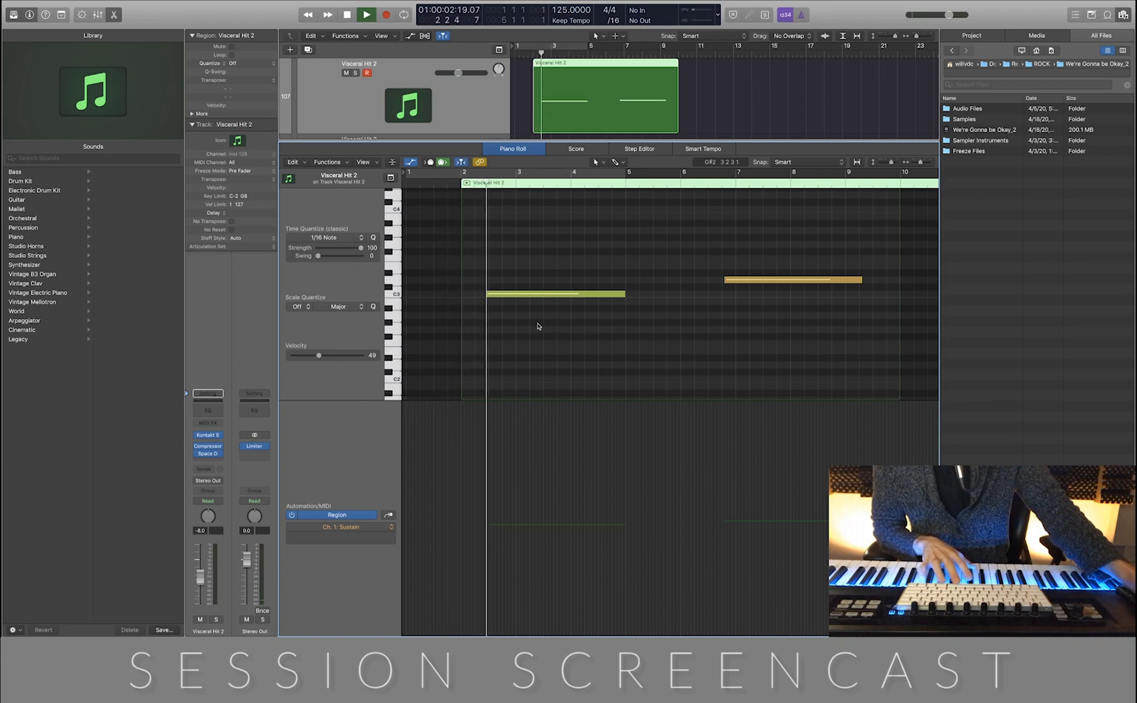
pyautogui.press('space')
pyautogui.moveTo(502, 298); pyautogui.dragTo(511, 297)
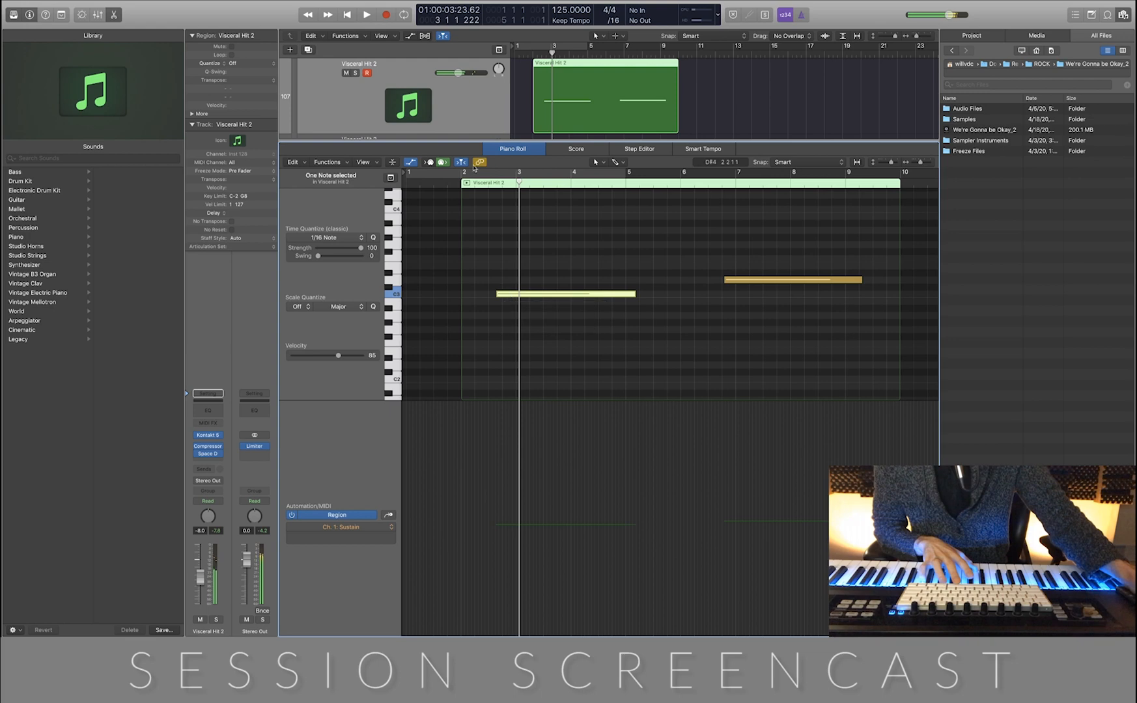
# Turn off MIDI Out in the Piano Roll and move the second note to start at bar 7, checking it by playback
pyautogui.click(445, 163)
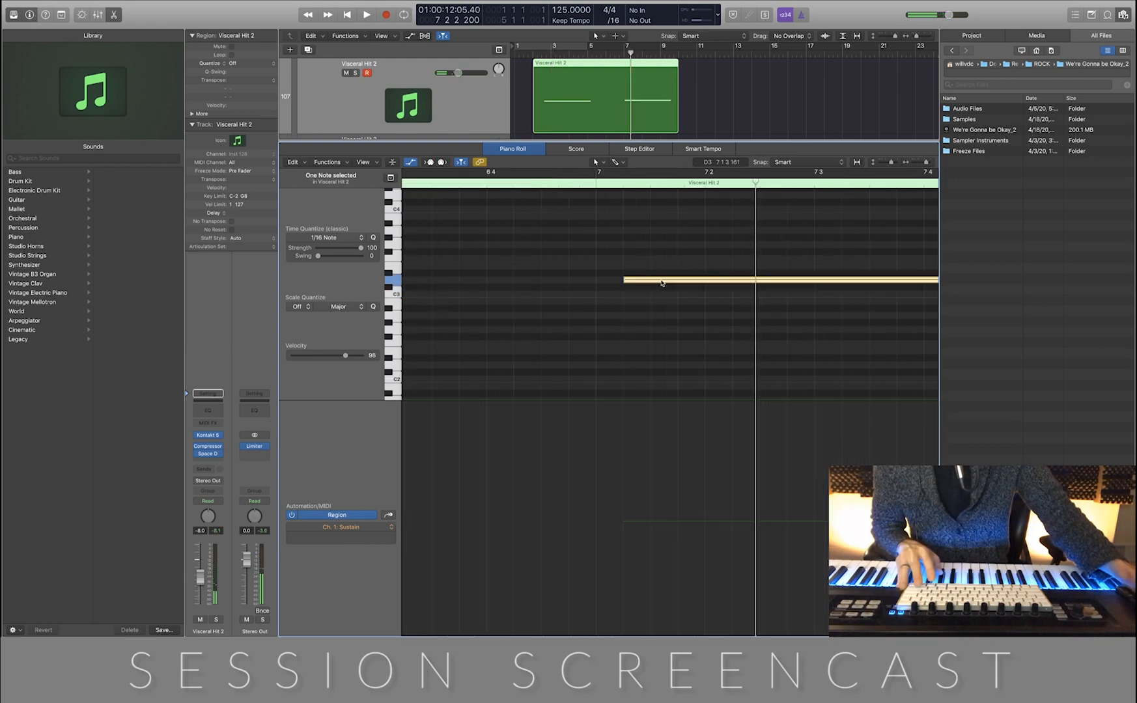
pyautogui.moveTo(663, 280); pyautogui.dragTo(639, 282)
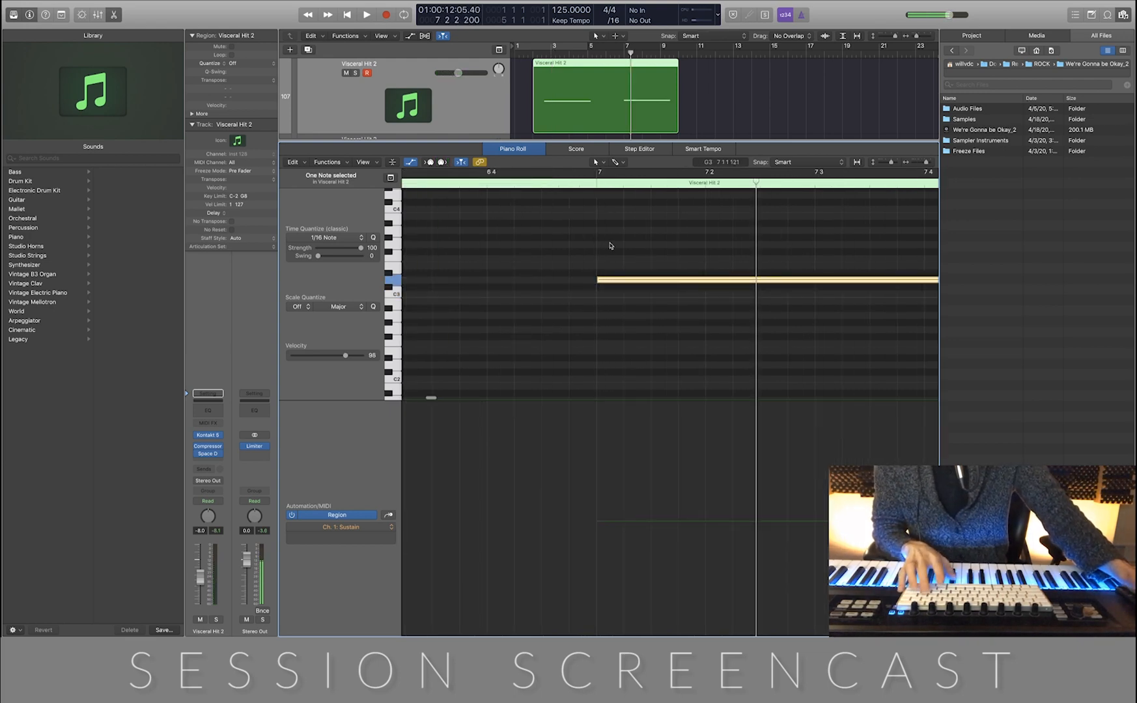
pyautogui.press('space')
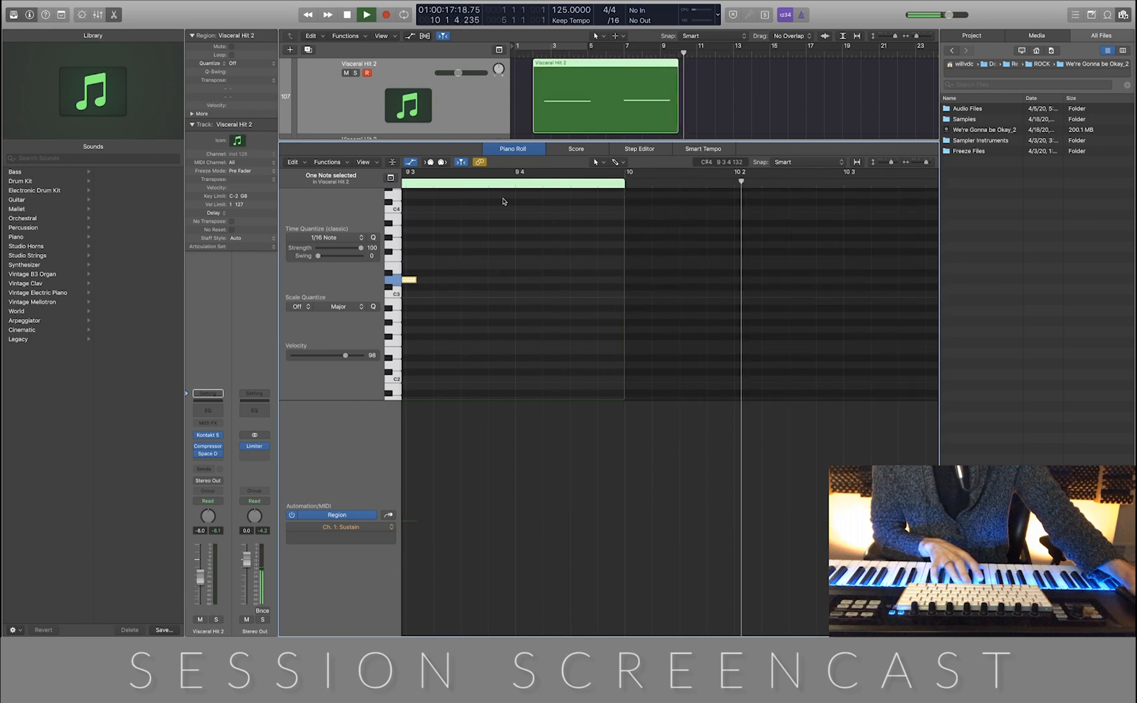
pyautogui.press('space')
pyautogui.press('e')
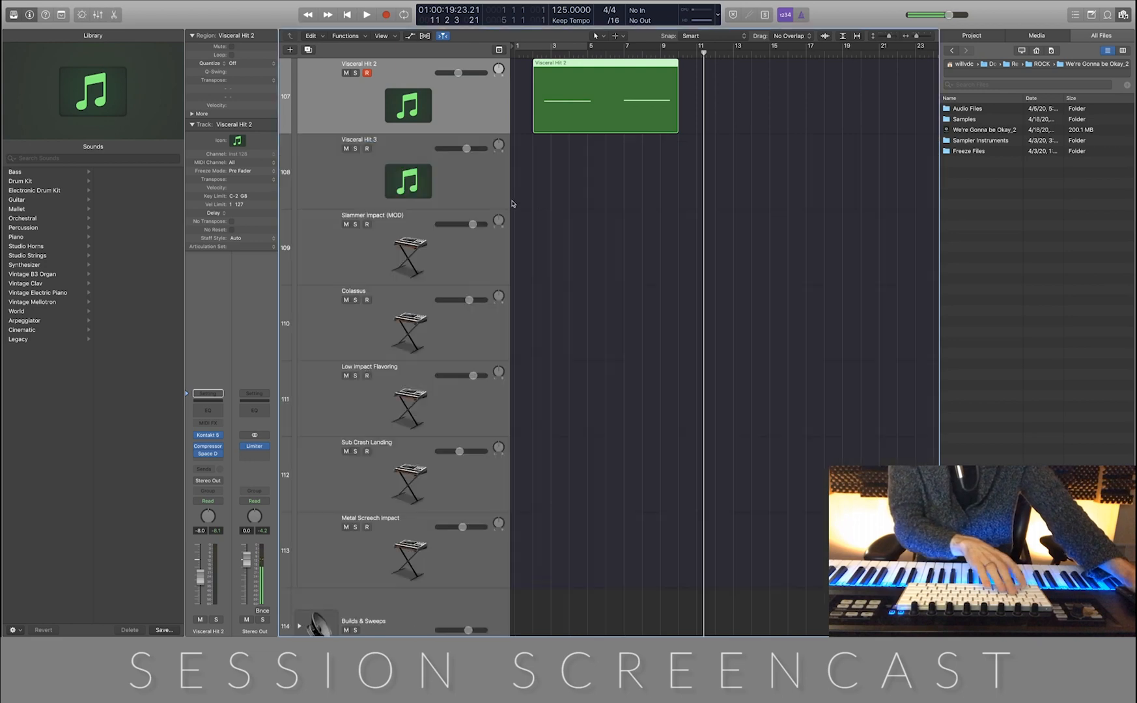
# Hide the file browser and record a hit on the Low Impact Flavoring track around bars 11 to 13
pyautogui.click(722, 302)
pyautogui.scroll(-5, 724, 302)
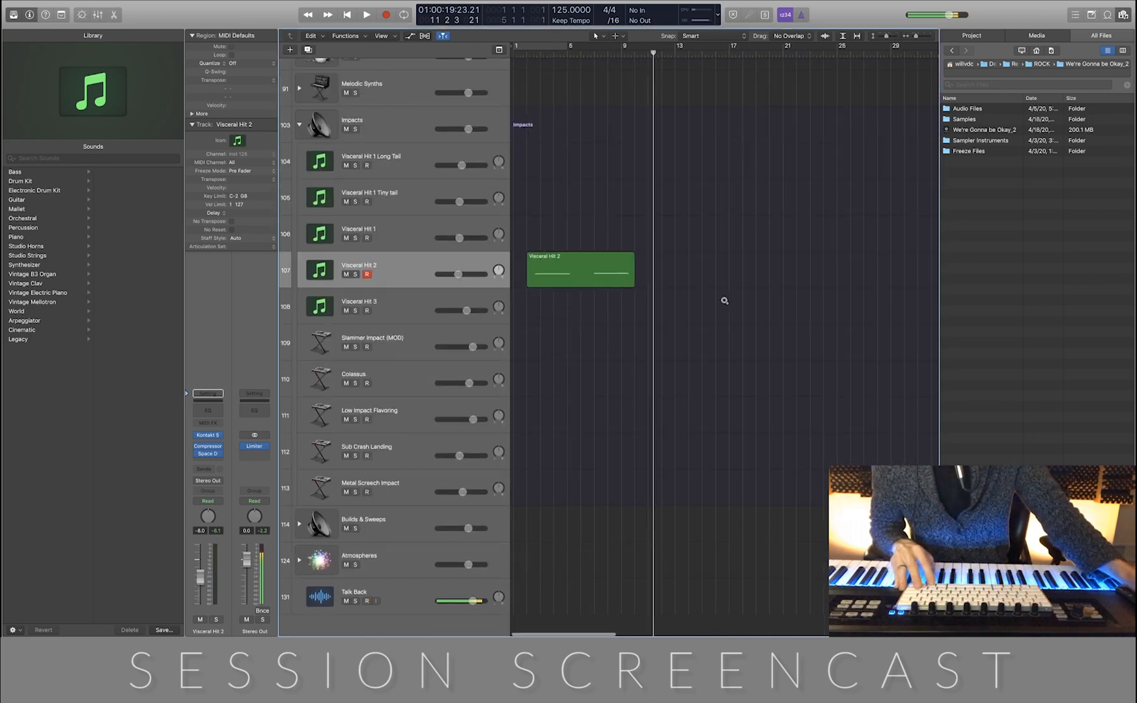
pyautogui.click(417, 457)
pyautogui.click(422, 412)
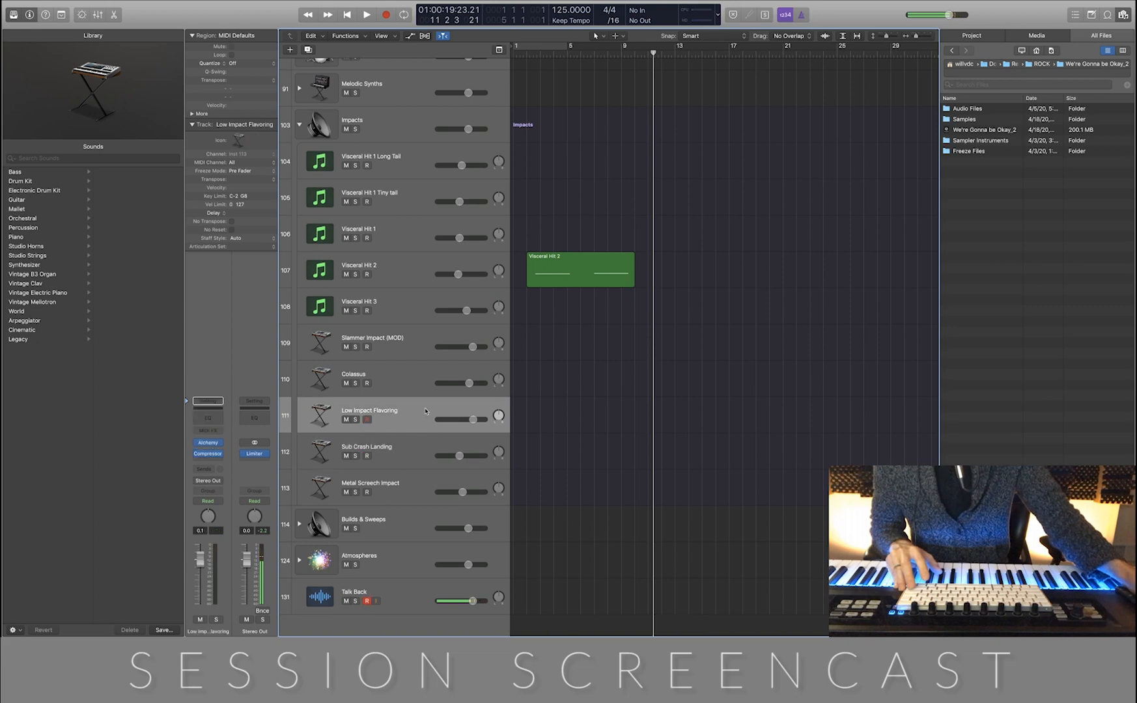
pyautogui.press('f')
pyautogui.press(',')
pyautogui.press(',')
pyautogui.press(',')
pyautogui.press(',')
pyautogui.press(',')
pyautogui.press(',')
pyautogui.press('.')
pyautogui.press('r')
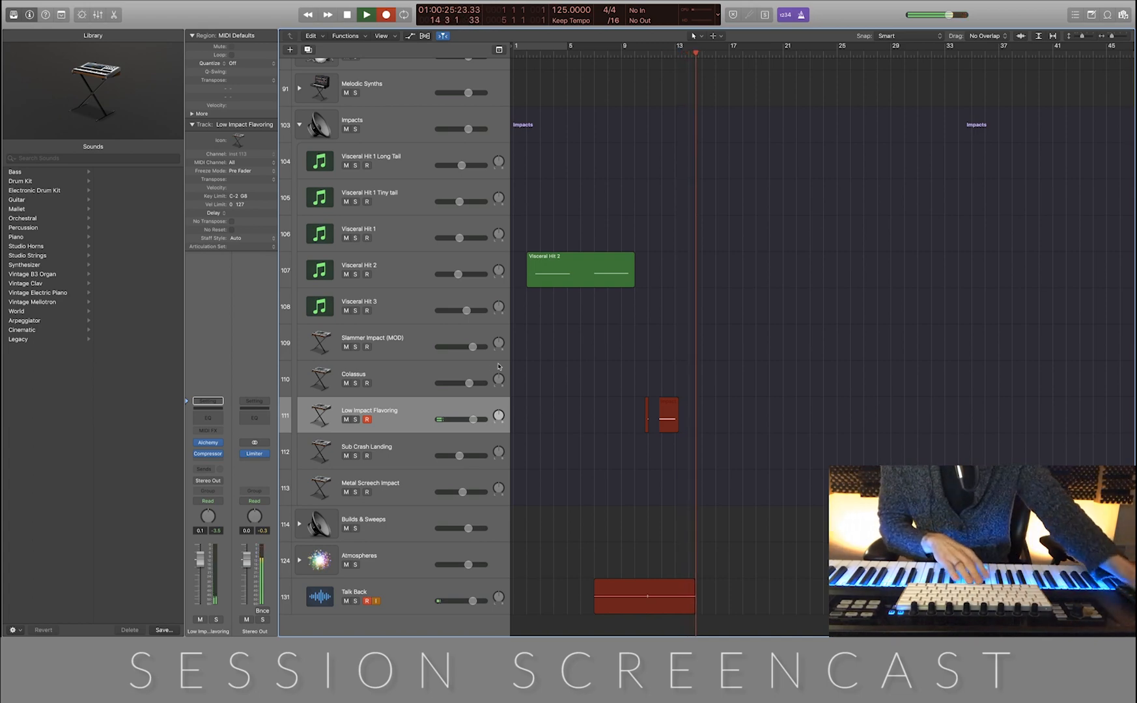
pyautogui.press('space')
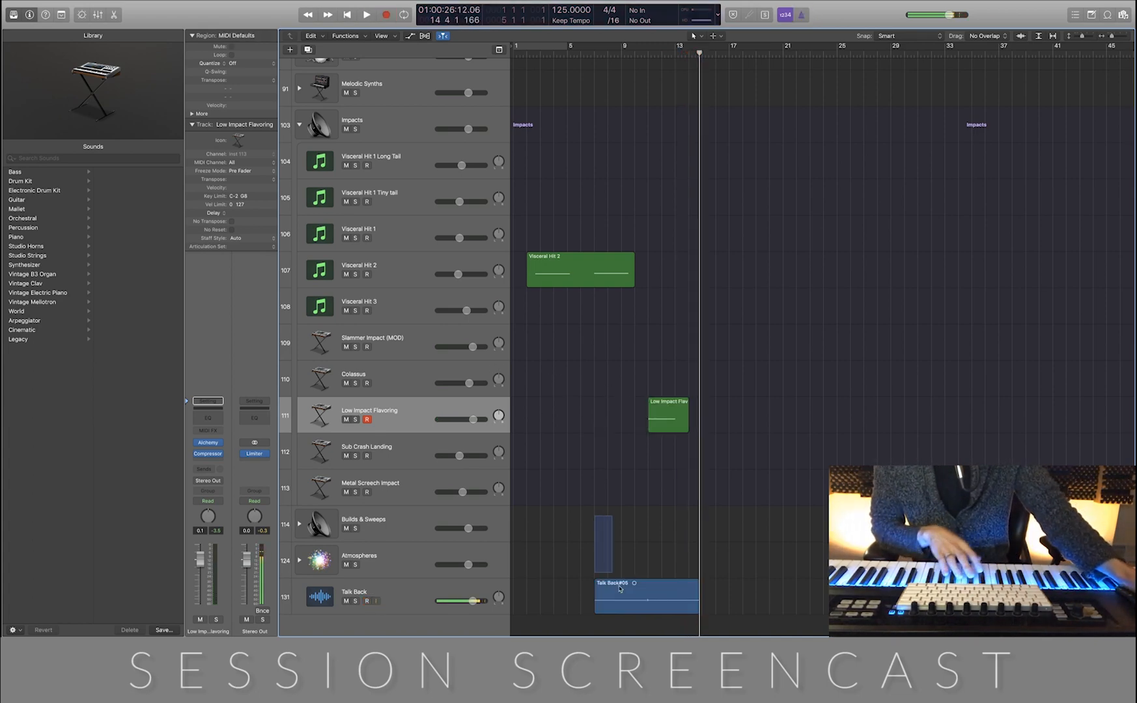
# Delete the Talk Back#05 region together with its recorded audio file
pyautogui.click(619, 589)
pyautogui.press('Delete')
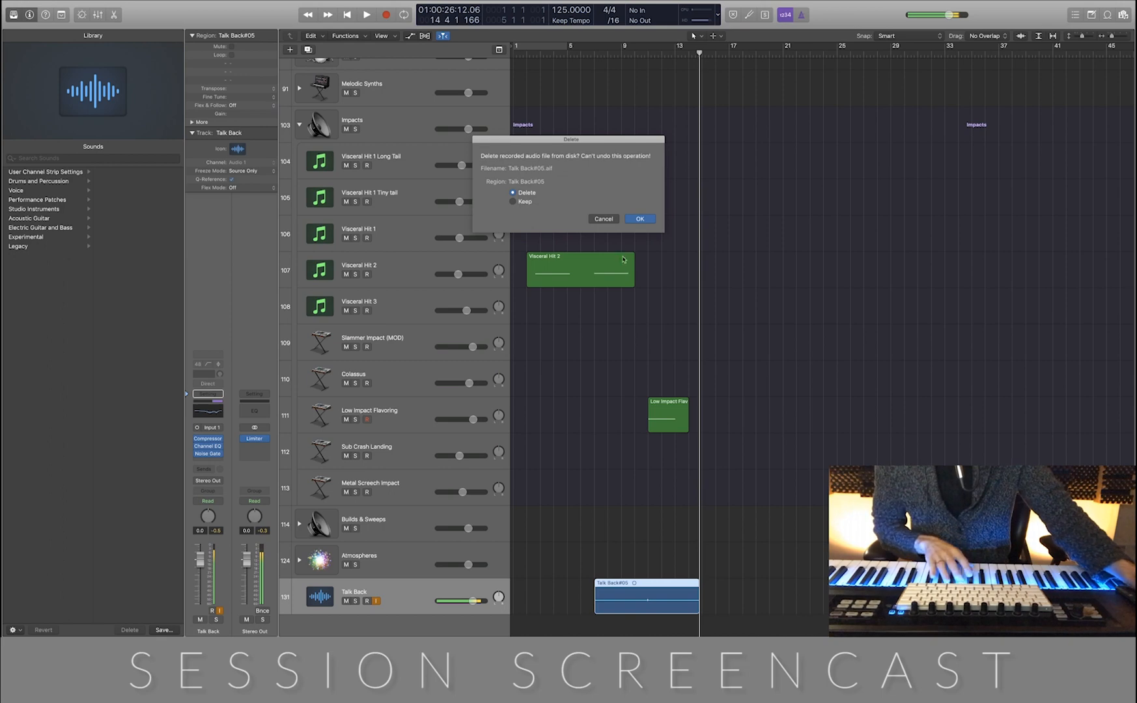
pyautogui.click(641, 219)
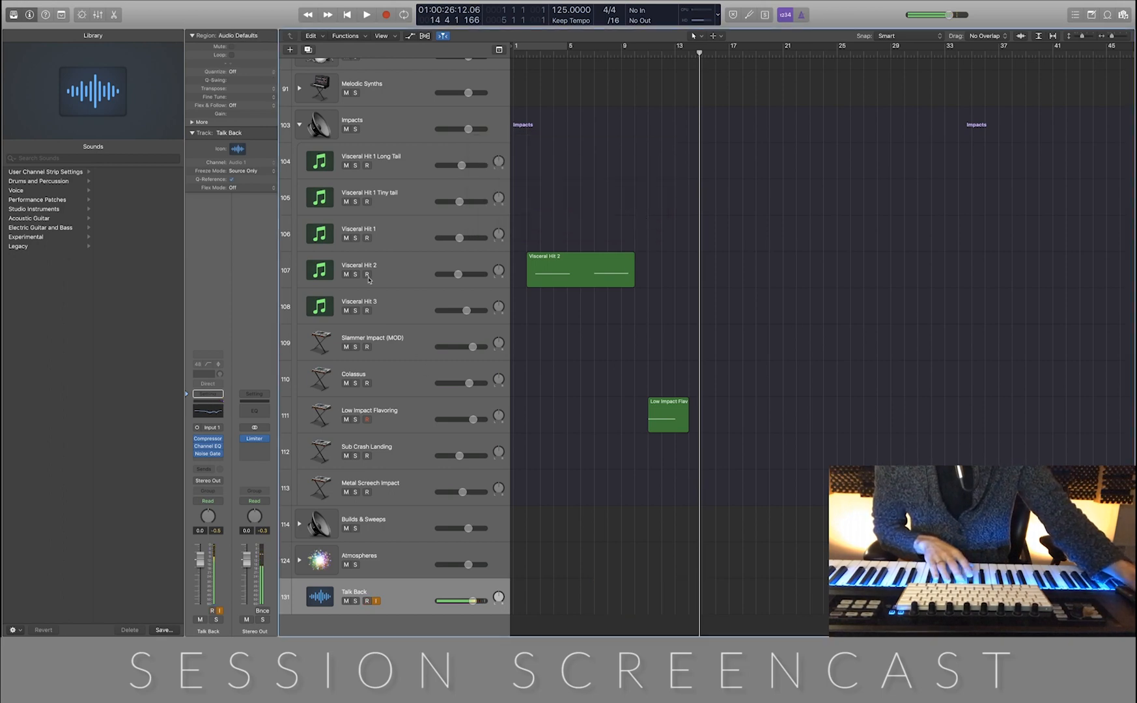
# Audition the other impact sounds, from the Visceral Hit 1 variants and Sub Crash Landing through Colossus to Slammer Impact (MOD)
pyautogui.click(400, 231)
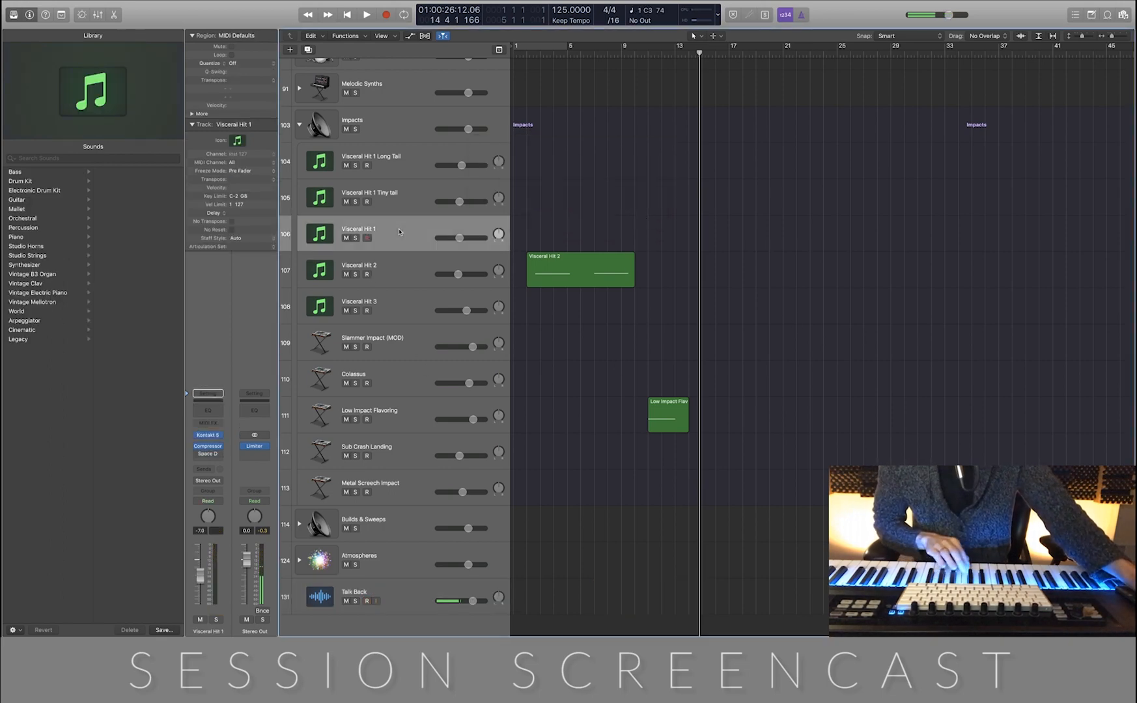
pyautogui.click(403, 209)
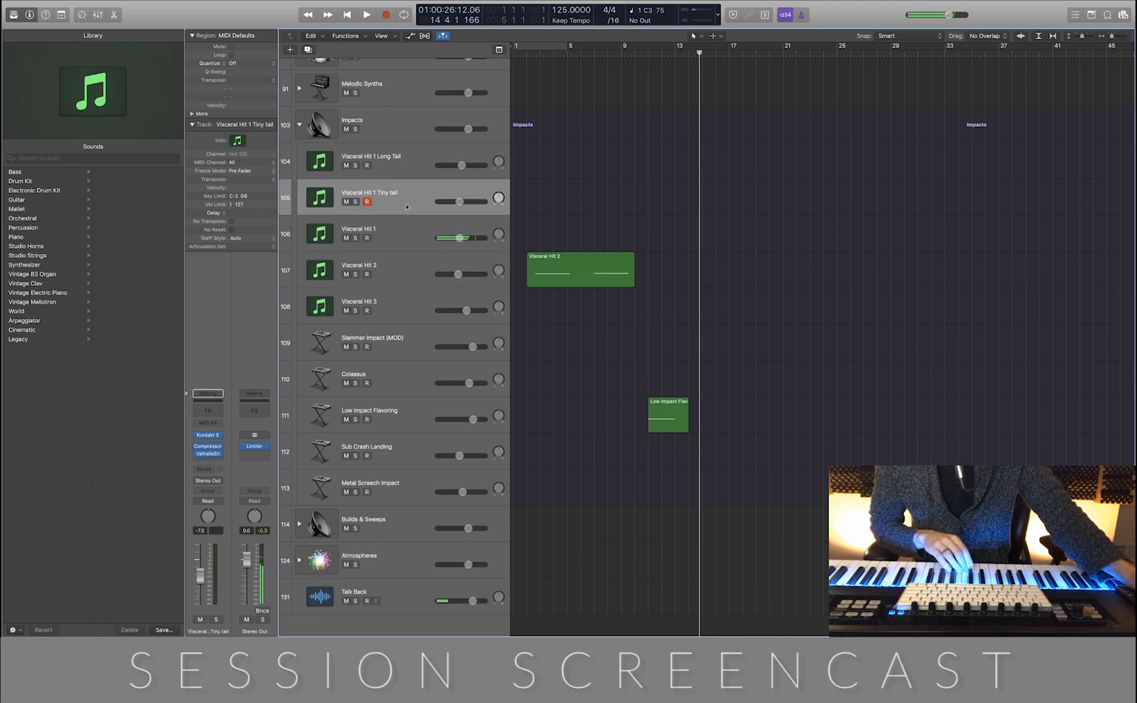
pyautogui.click(410, 172)
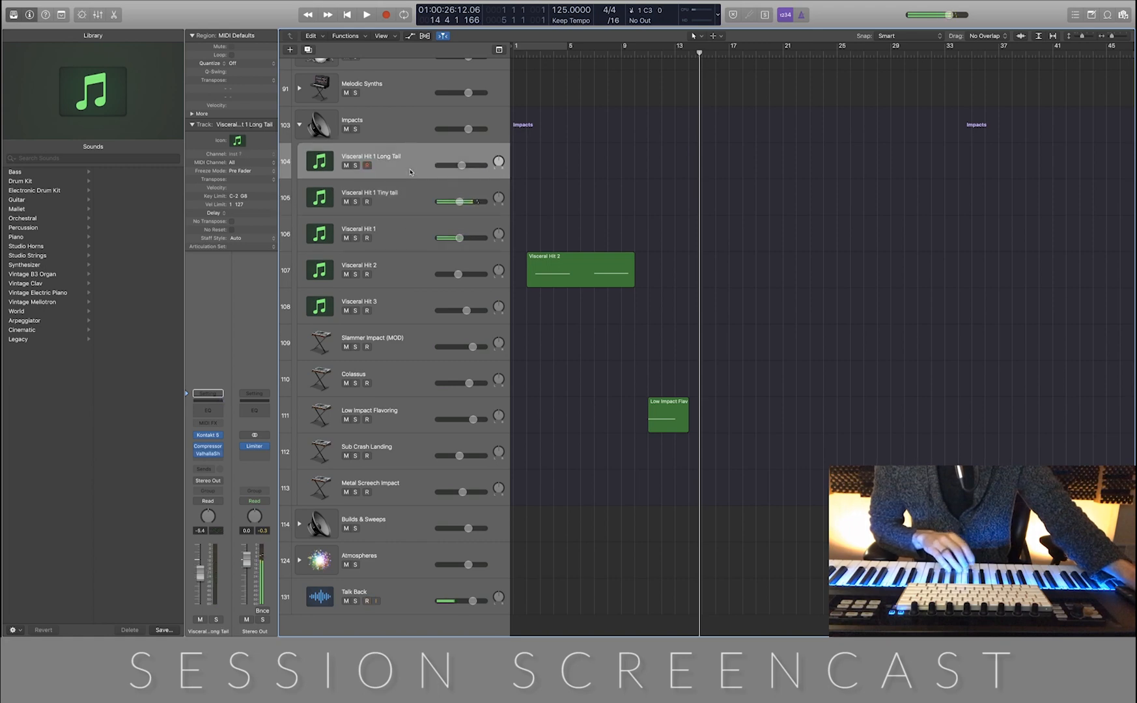
pyautogui.click(406, 450)
pyautogui.click(417, 420)
pyautogui.click(415, 384)
pyautogui.click(414, 349)
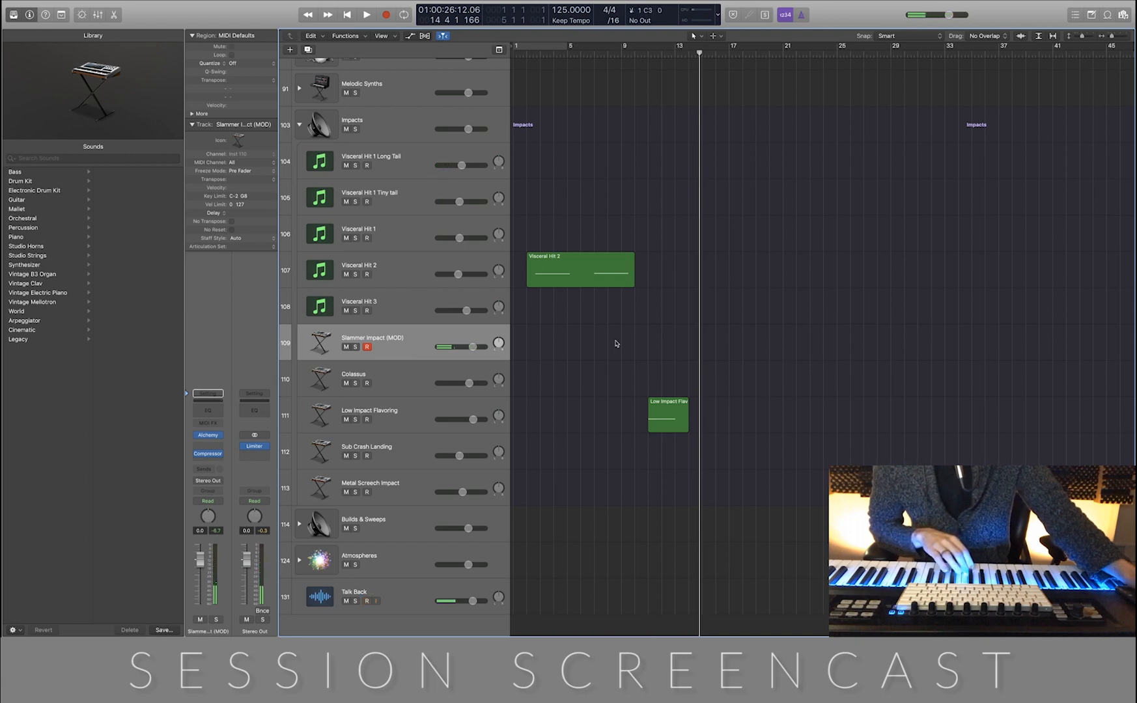
# Split the Visceral Hit 2 region at bar 6
pyautogui.click(613, 276)
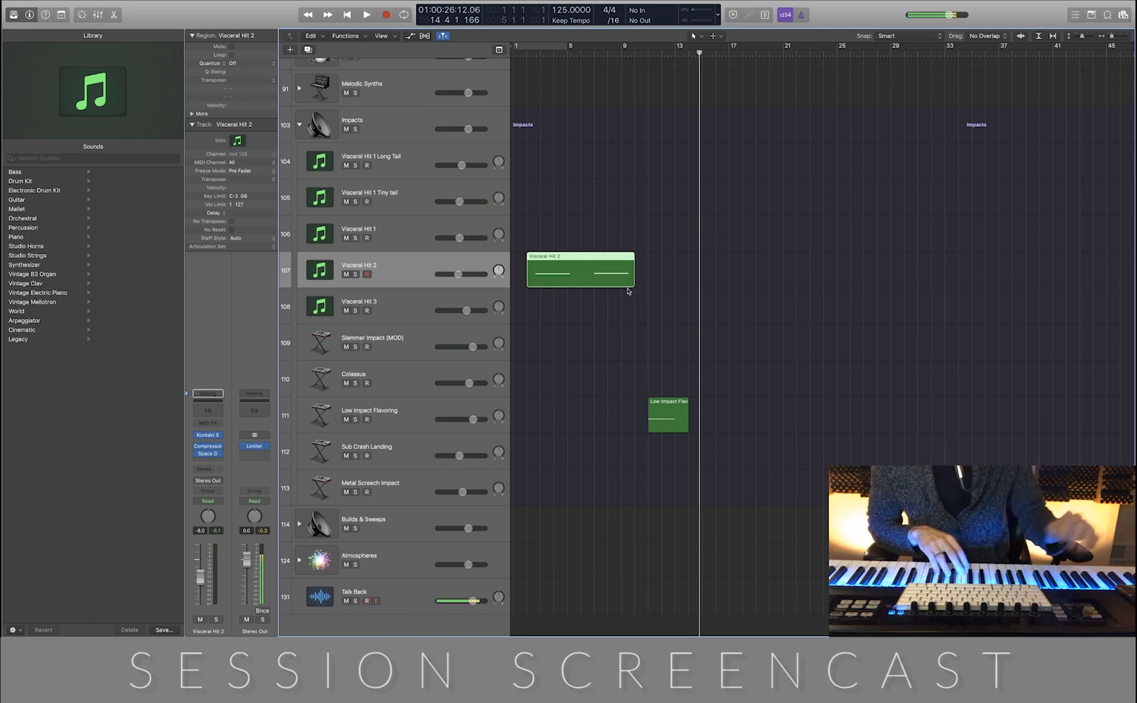
pyautogui.press('.')
pyautogui.press('.')
pyautogui.press('.')
pyautogui.press(',')
pyautogui.press(',')
pyautogui.press(',')
pyautogui.press(',')
pyautogui.press(',')
pyautogui.press(',')
pyautogui.press(',')
pyautogui.press(',')
pyautogui.press(',')
pyautogui.press(',')
pyautogui.press(',')
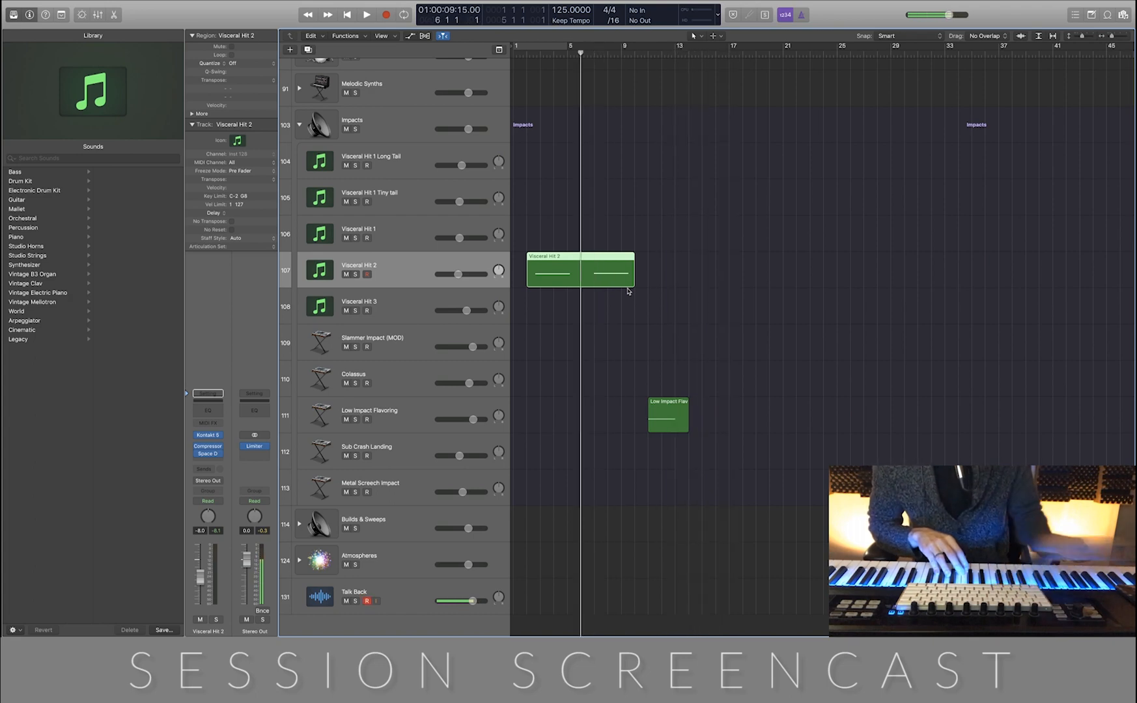
pyautogui.press('super+t')
pyautogui.click(665, 304)
# Move the second Visceral Hit 2 segment to start at bar 14 and place the playhead at bar 15
pyautogui.moveTo(604, 282); pyautogui.dragTo(713, 282)
pyautogui.scroll(10, 713, 286)
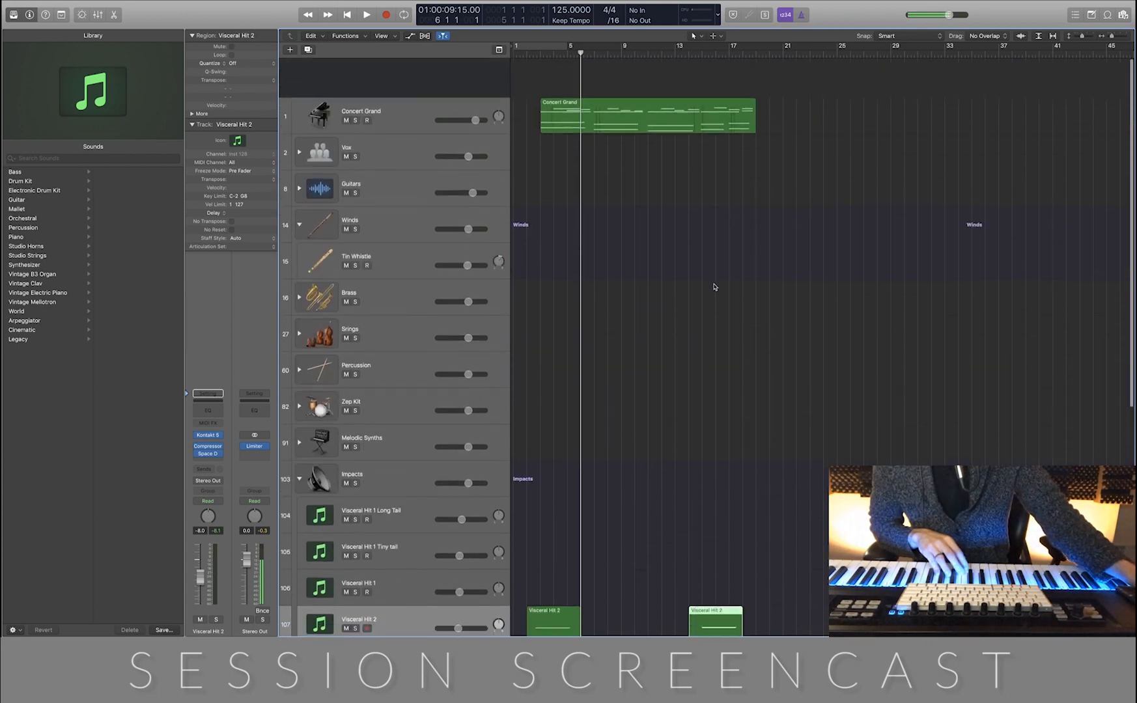
pyautogui.click(702, 53)
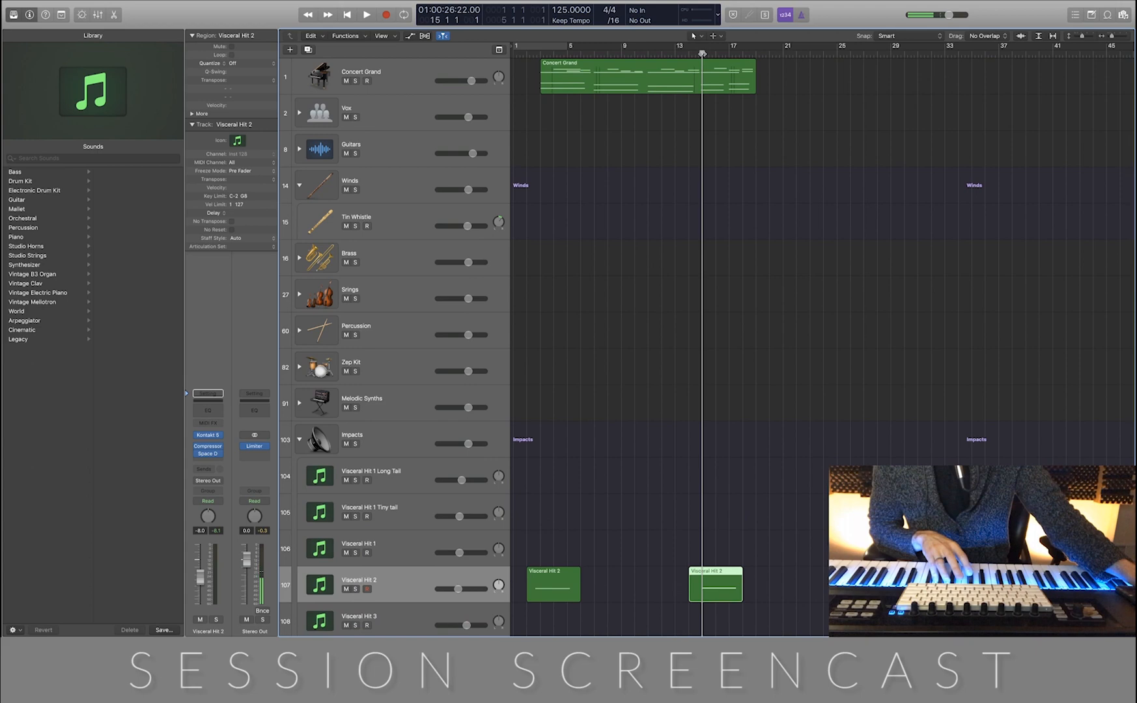
pyautogui.scroll(-5, 635, 234)
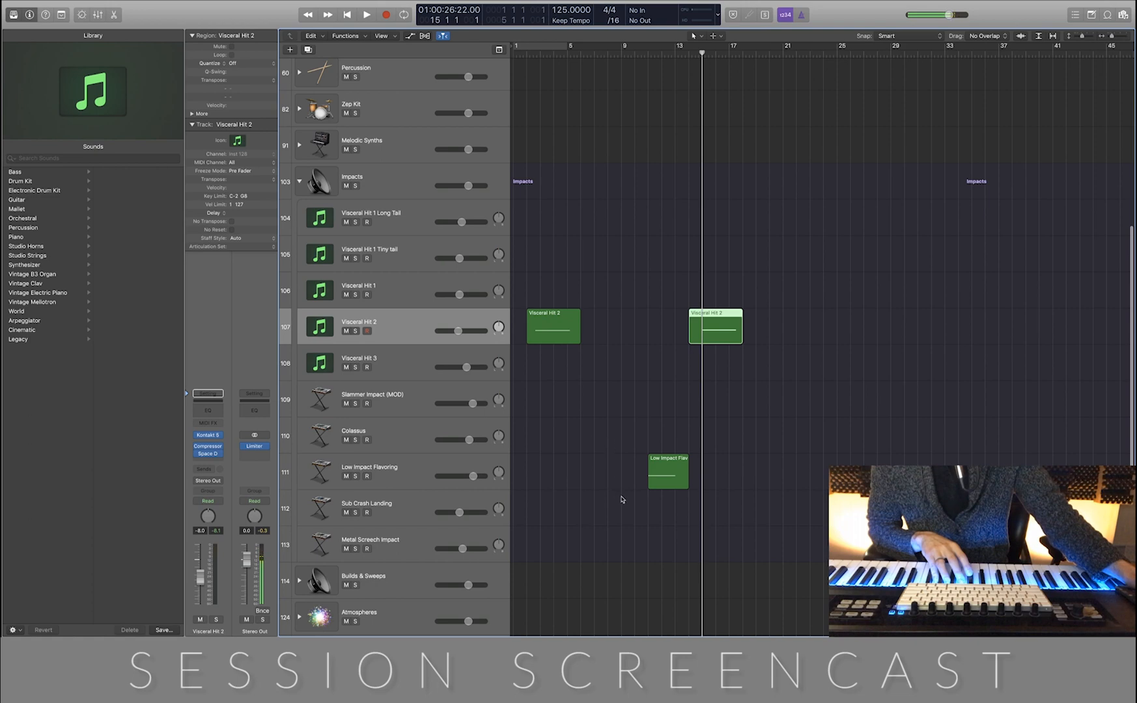
# Record an impact hit at bar 7 on the Slammer Impact (MOD) track, starting from the beginning of the project
pyautogui.click(417, 401)
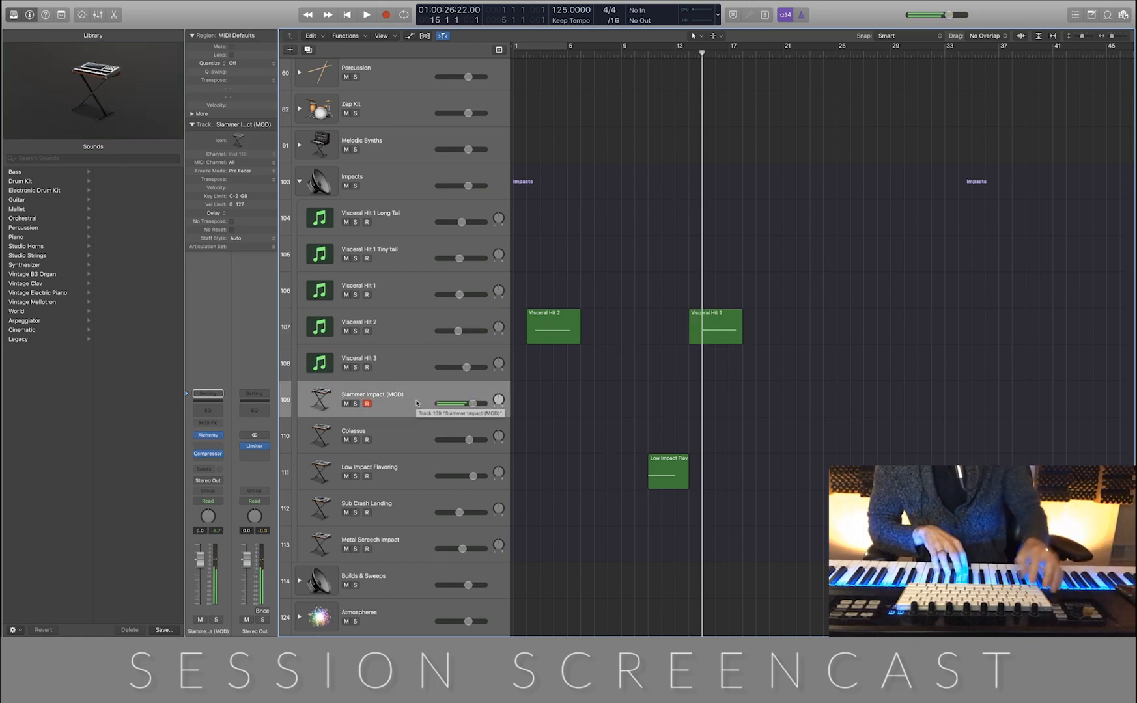
pyautogui.press('Return')
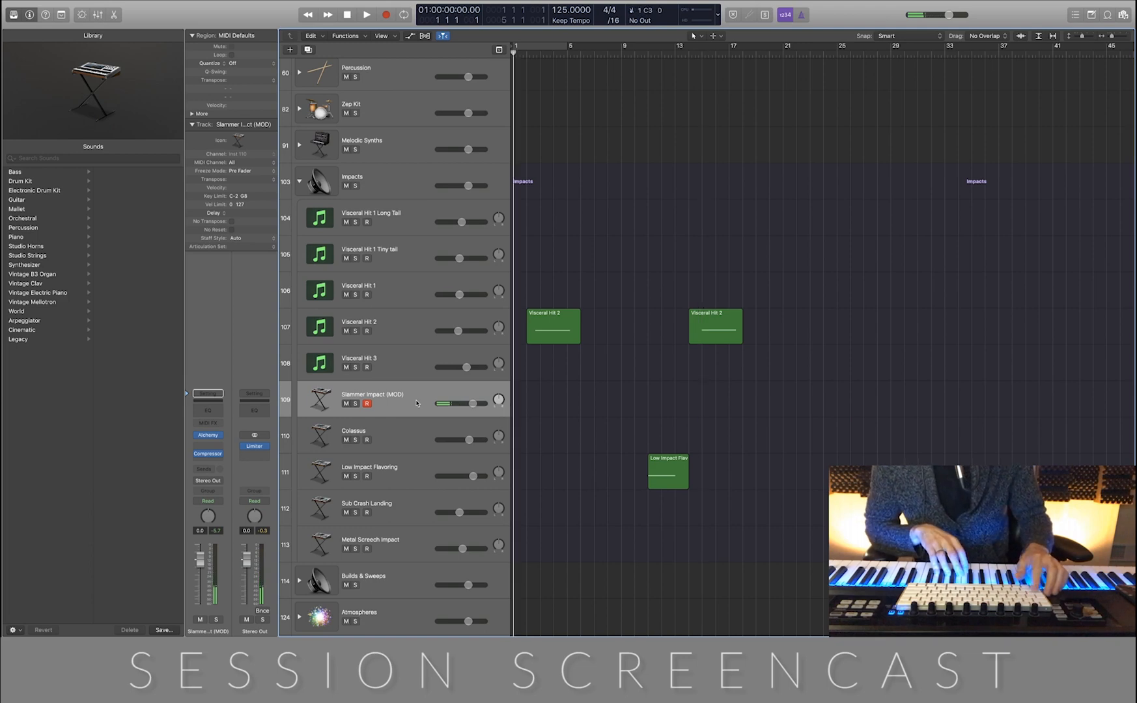
pyautogui.press('r')
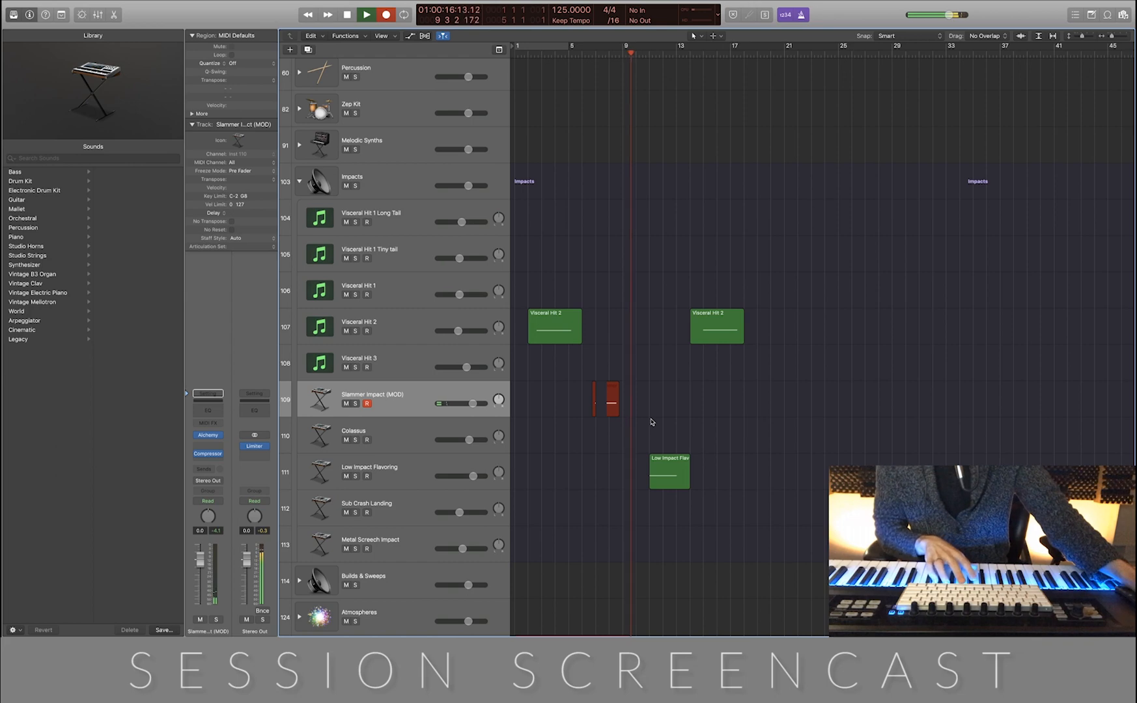
pyautogui.press('space')
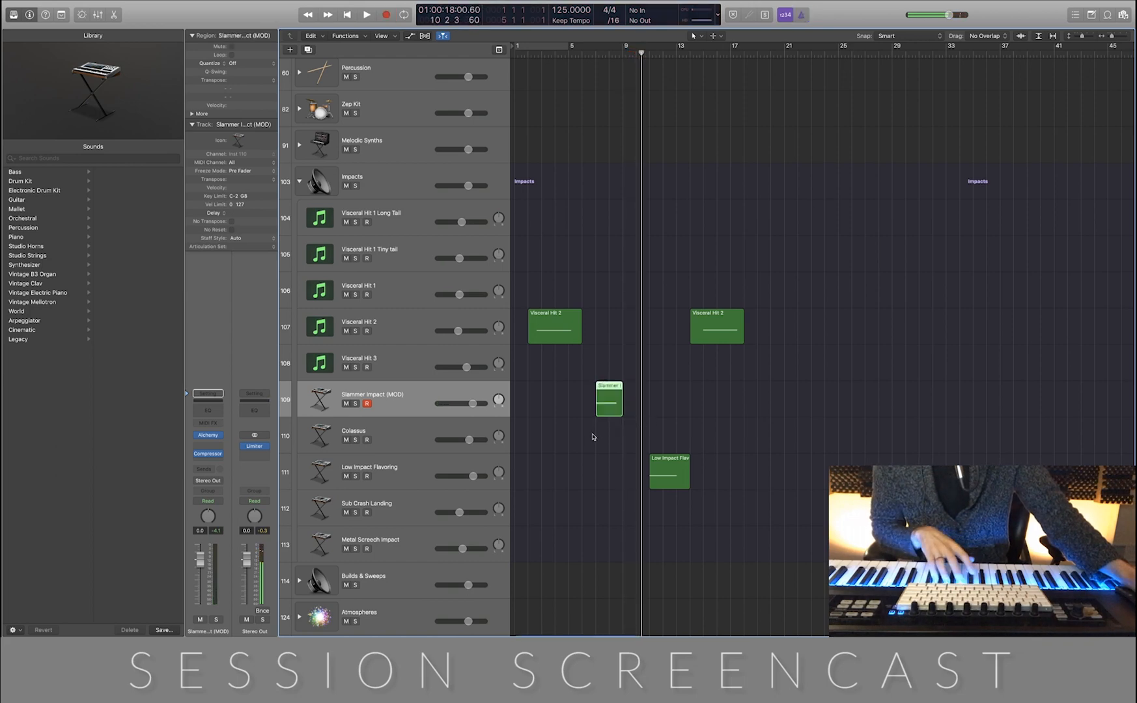
# Align the recorded Slammer Impact note to the start of bar 7 in the piano roll and play it back
pyautogui.doubleClick(613, 401)
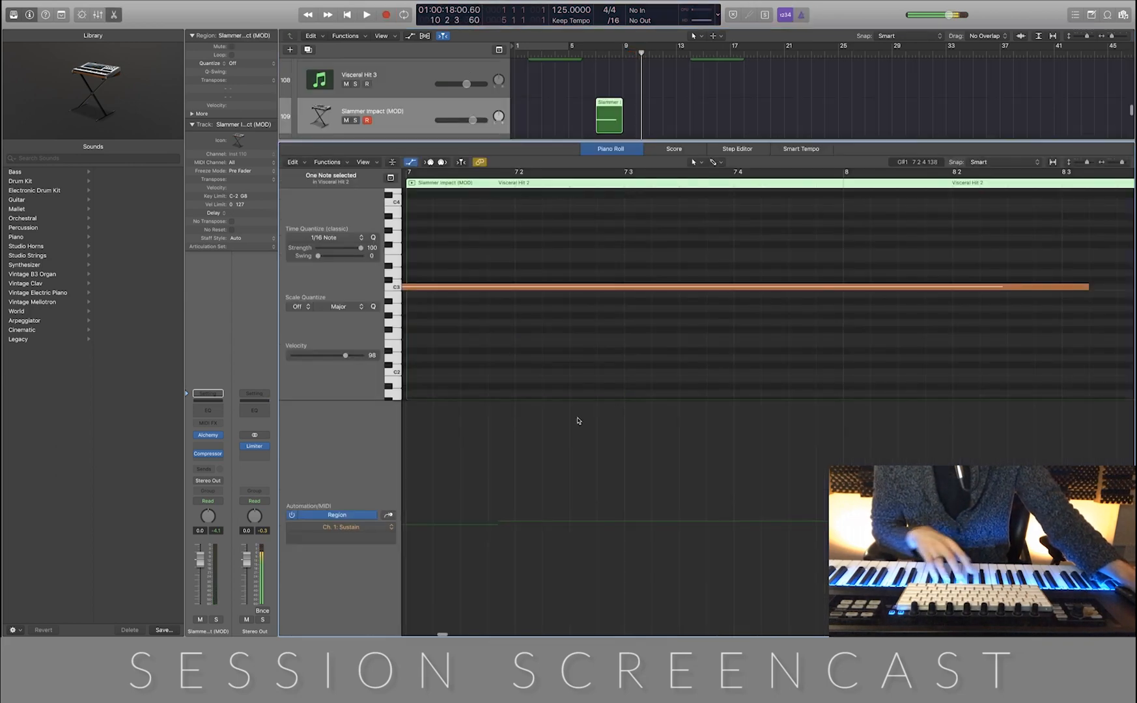
pyautogui.keyDown('ctrl'); pyautogui.keyDown('alt'); pyautogui.click(751, 284); pyautogui.keyUp('alt'); pyautogui.keyUp('ctrl')
pyautogui.keyDown('ctrl'); pyautogui.keyDown('alt'); pyautogui.click(755, 281); pyautogui.keyUp('alt'); pyautogui.keyUp('ctrl')
pyautogui.click(528, 180)
pyautogui.press('super+a')
pyautogui.press('space')
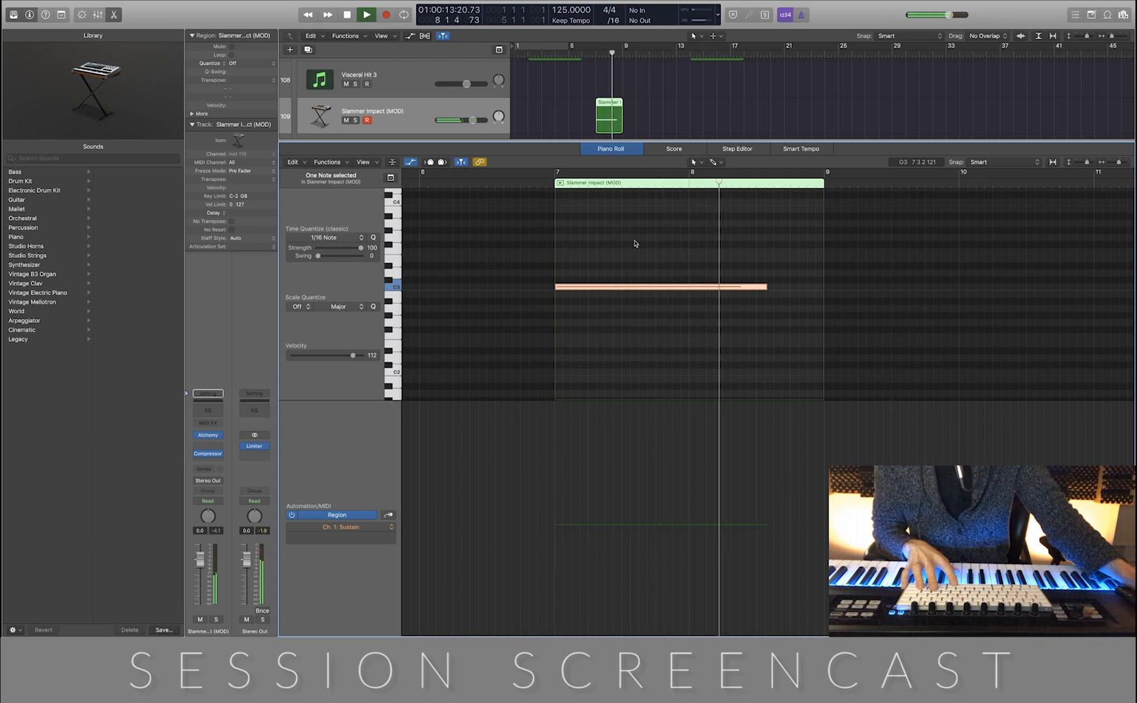
pyautogui.press('space')
# Shorten the Slammer Impact note to about half a bar and close the piano roll
pyautogui.click(661, 265)
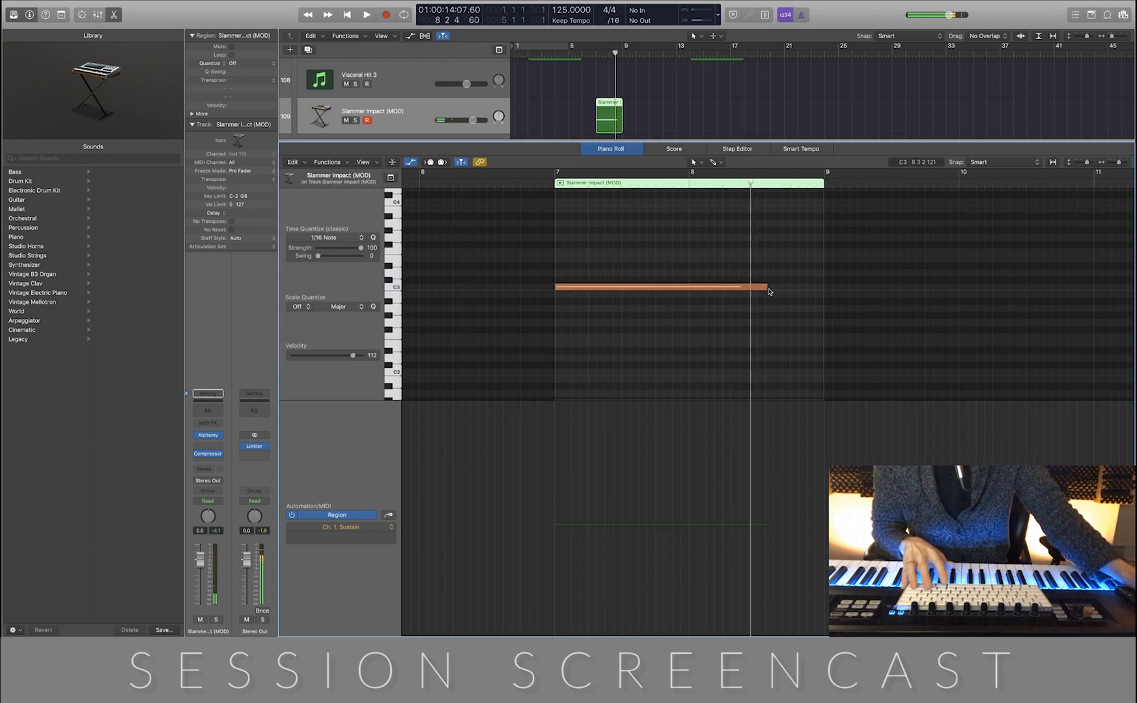
pyautogui.moveTo(767, 289); pyautogui.dragTo(614, 293)
pyautogui.press('e')
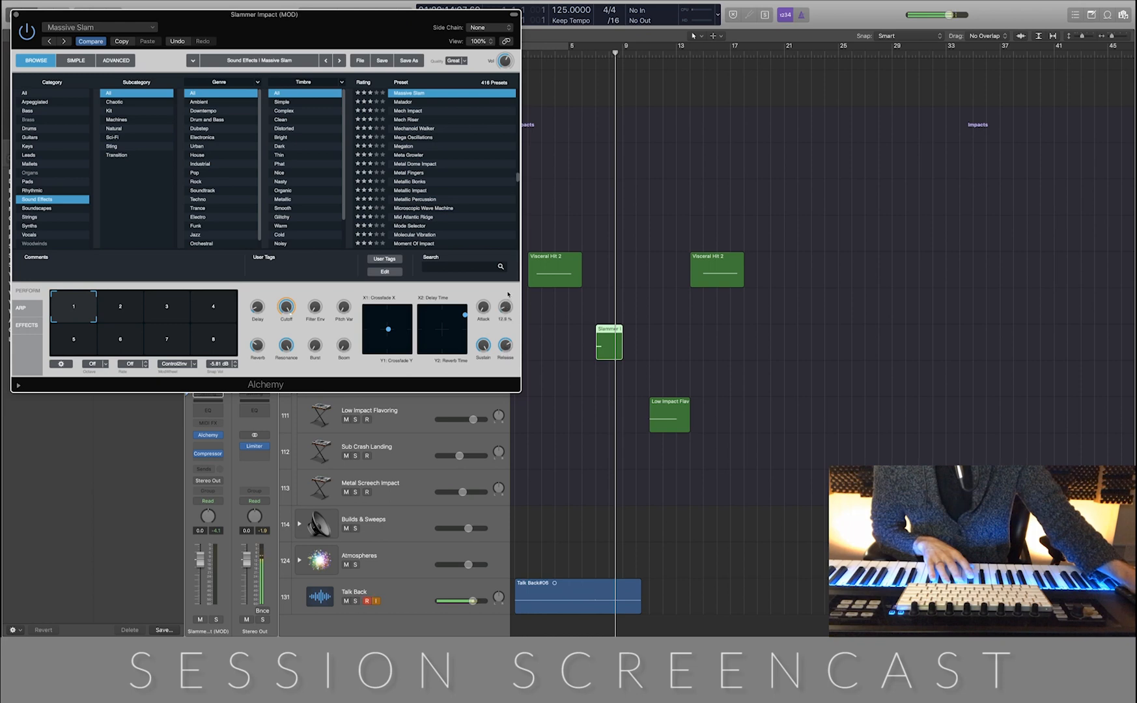
# Audition the shortened Slammer Impact hit in solo from about bar 6 and close the Alchemy window
pyautogui.click(584, 53)
pyautogui.hotkey('ctrl', 's')
pyautogui.press('space')
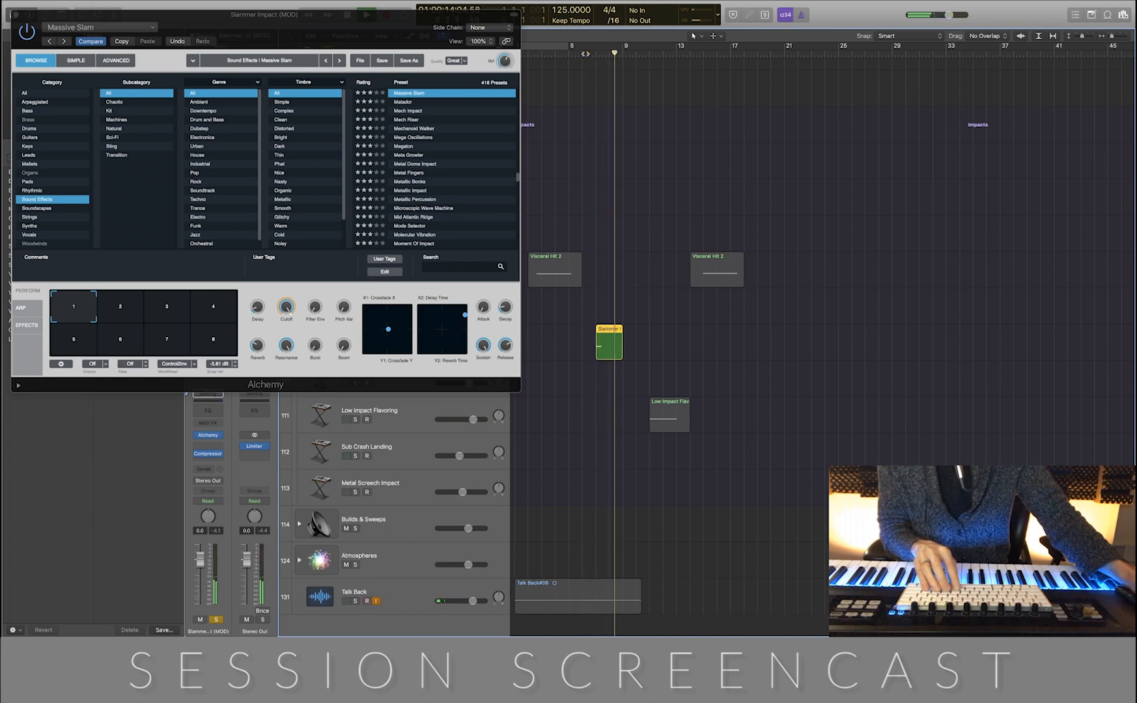
pyautogui.hotkey('ctrl', 's')
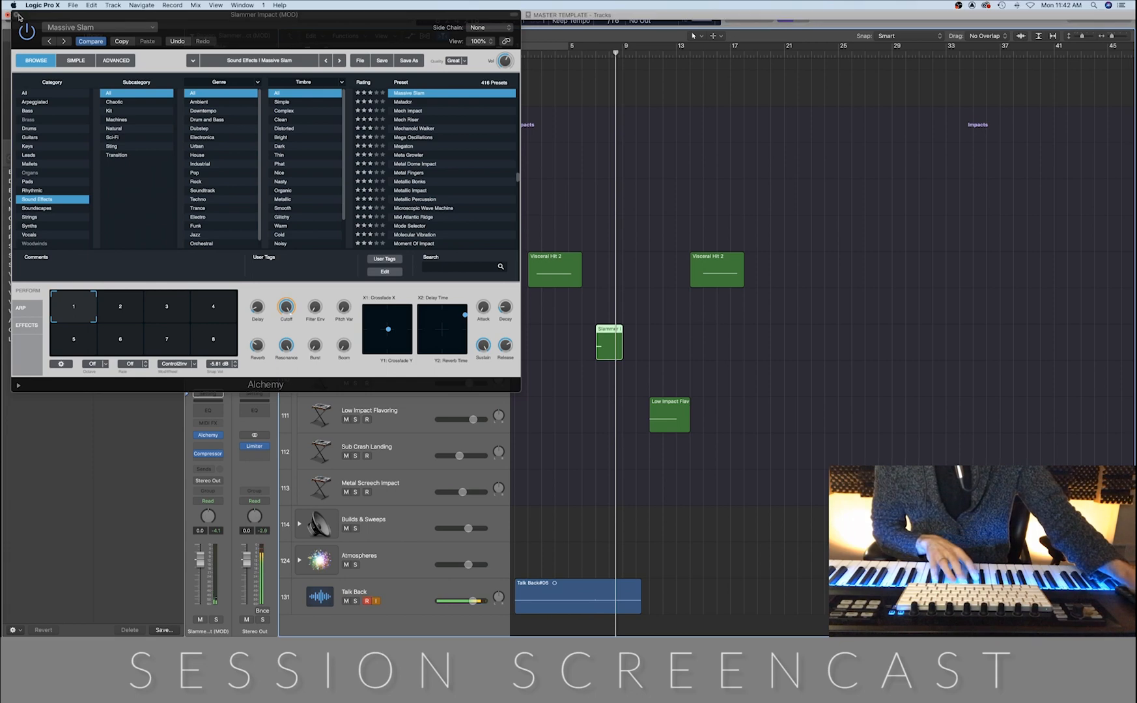
pyautogui.click(17, 14)
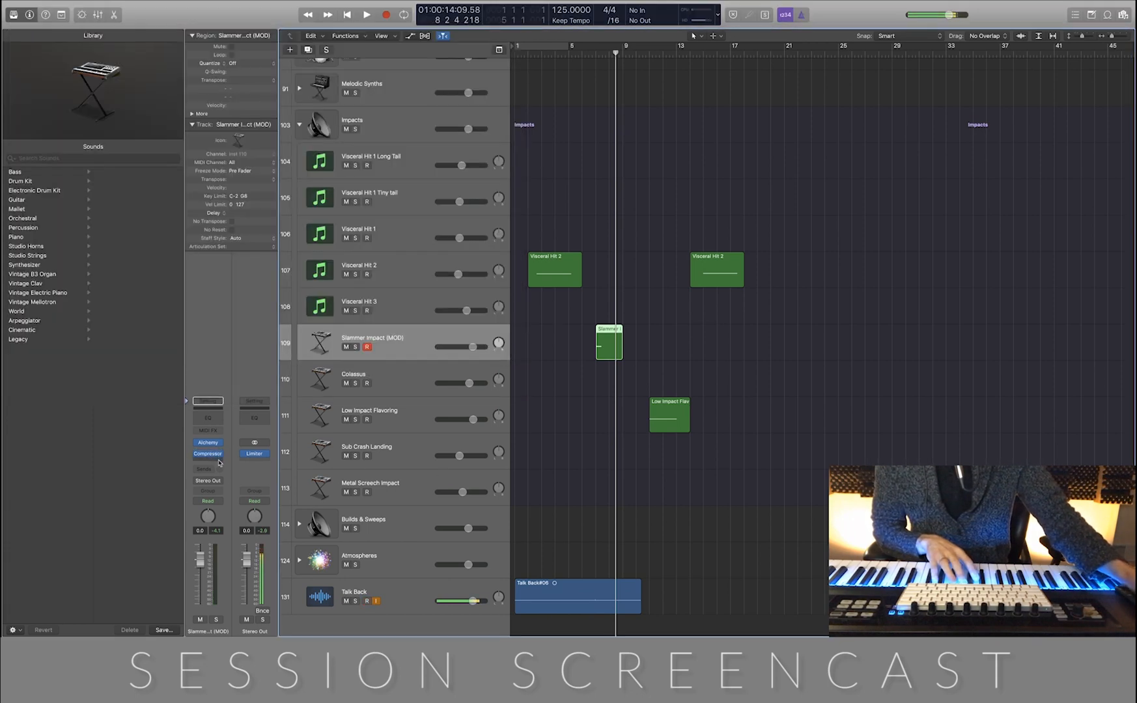
# Add a Space Designer reverb after the Compressor on the Slammer Impact (MOD) channel
pyautogui.click(220, 461)
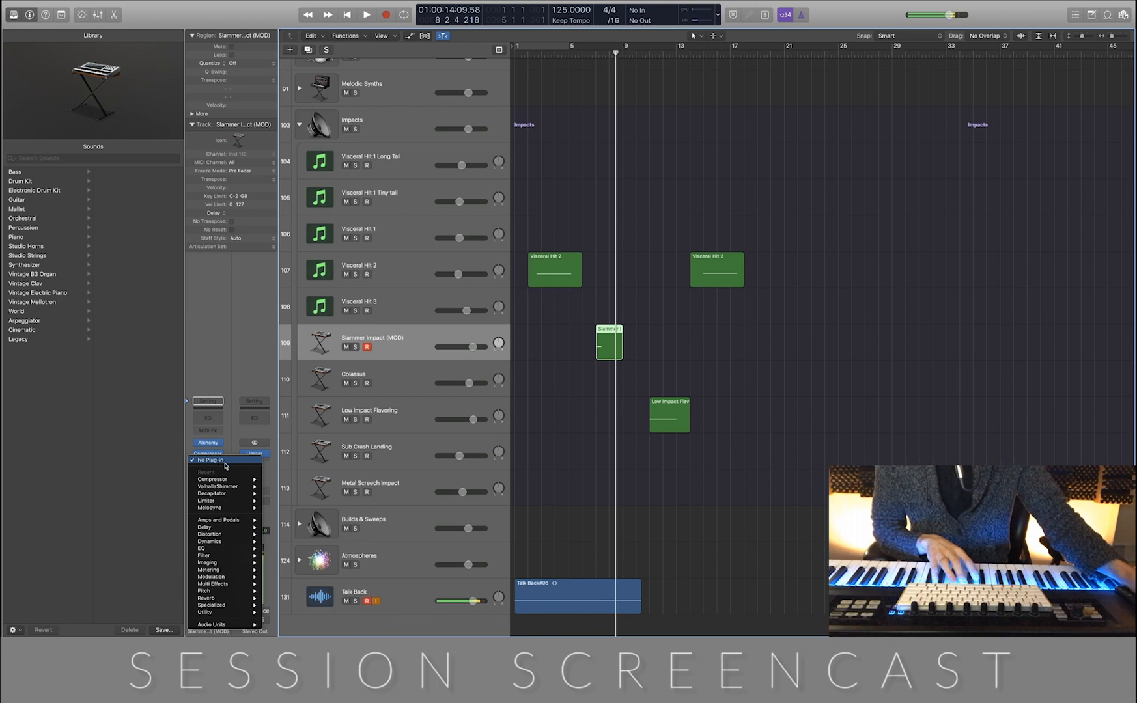
pyautogui.moveTo(240, 553)
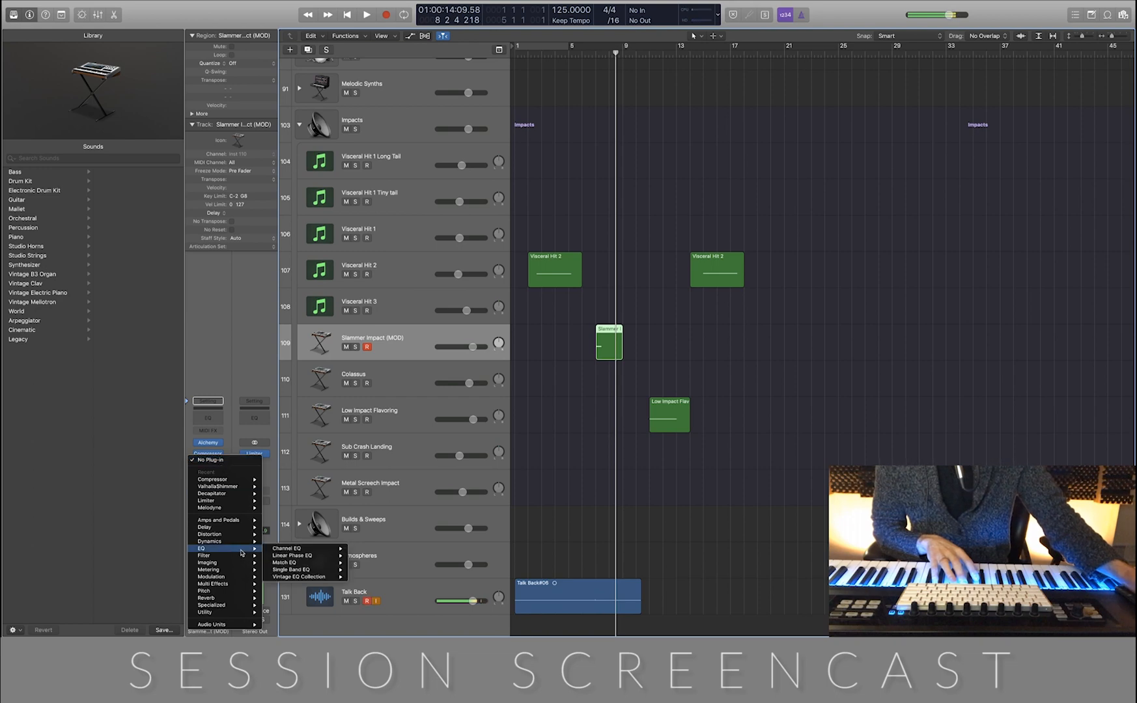
pyautogui.moveTo(244, 616)
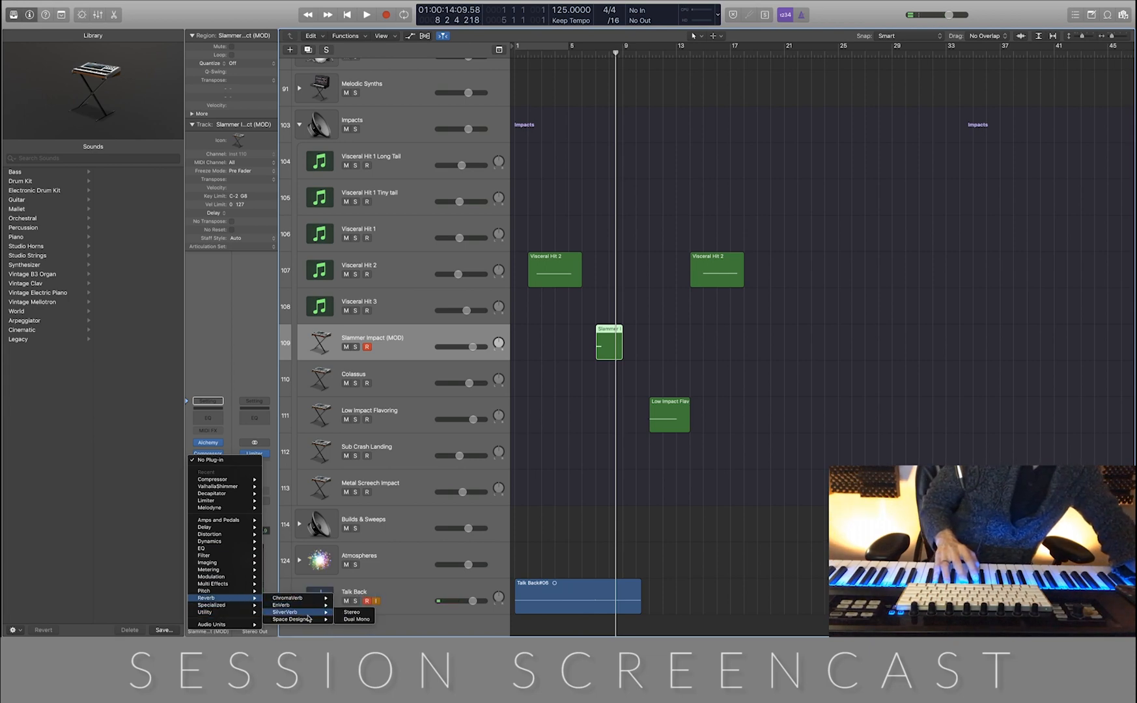
pyautogui.click(350, 619)
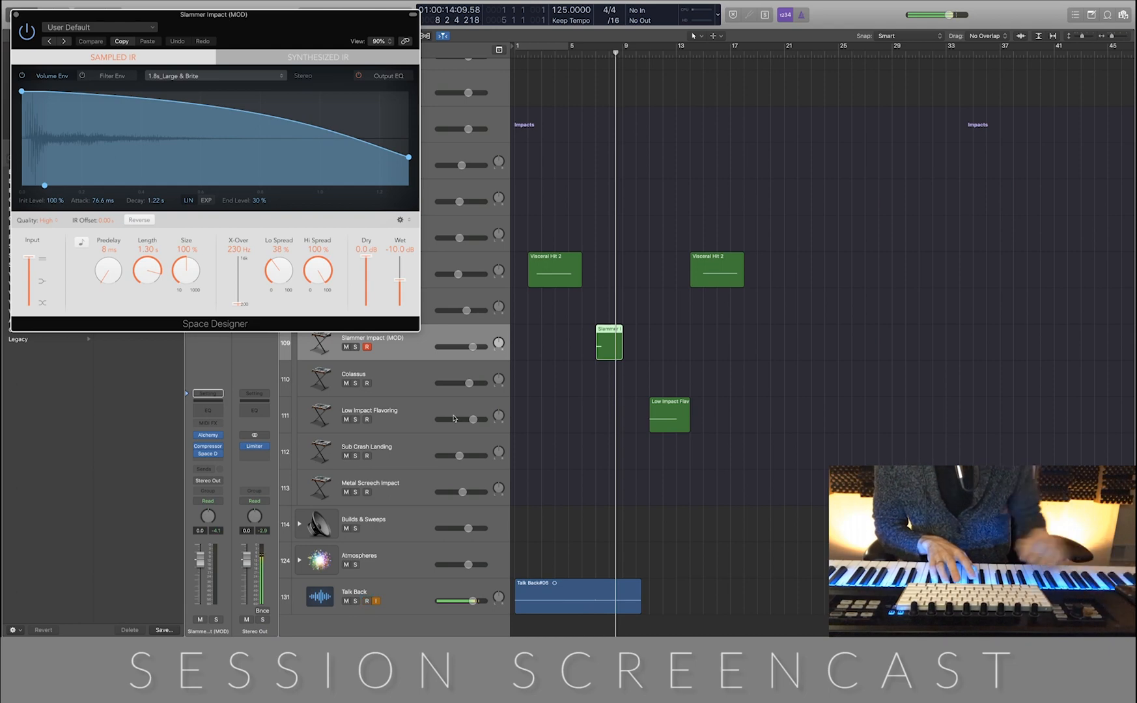
# Set the Space Designer length to 1.83 s and play back the Slammer Impact hit
pyautogui.press(',')
pyautogui.press(',')
pyautogui.press(',')
pyautogui.press('space')
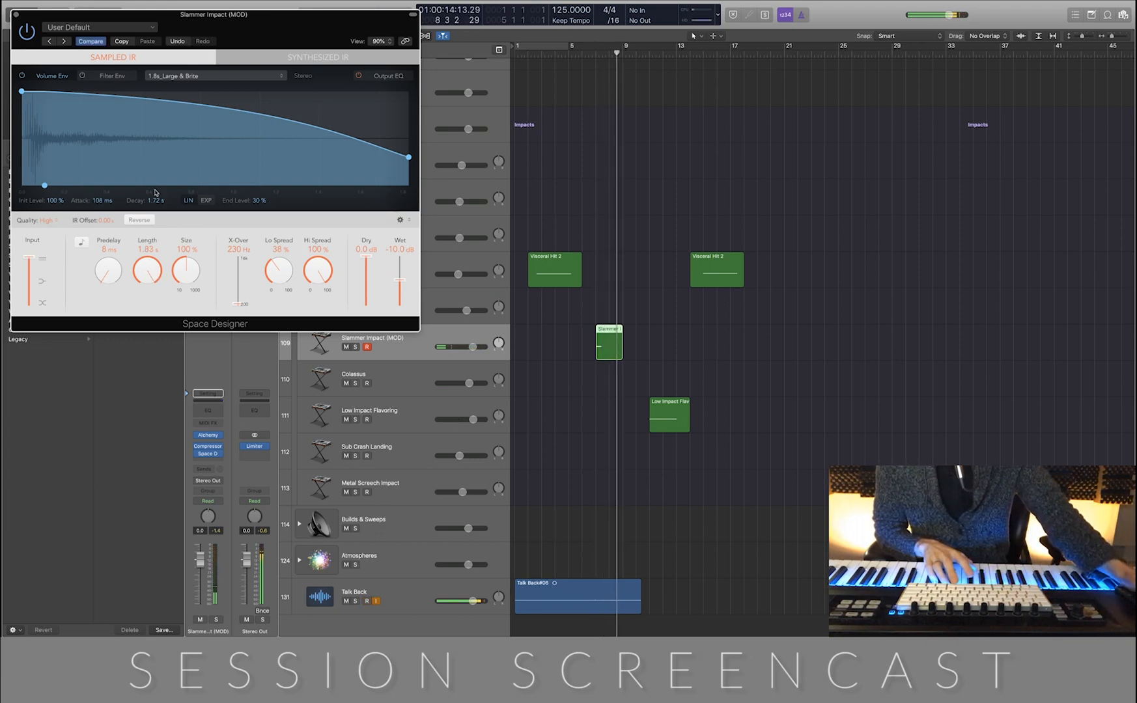
# Load the 03.5s Large Hall preset from the Large Spaces halls into Space Designer
pyautogui.click(196, 75)
pyautogui.click(156, 69)
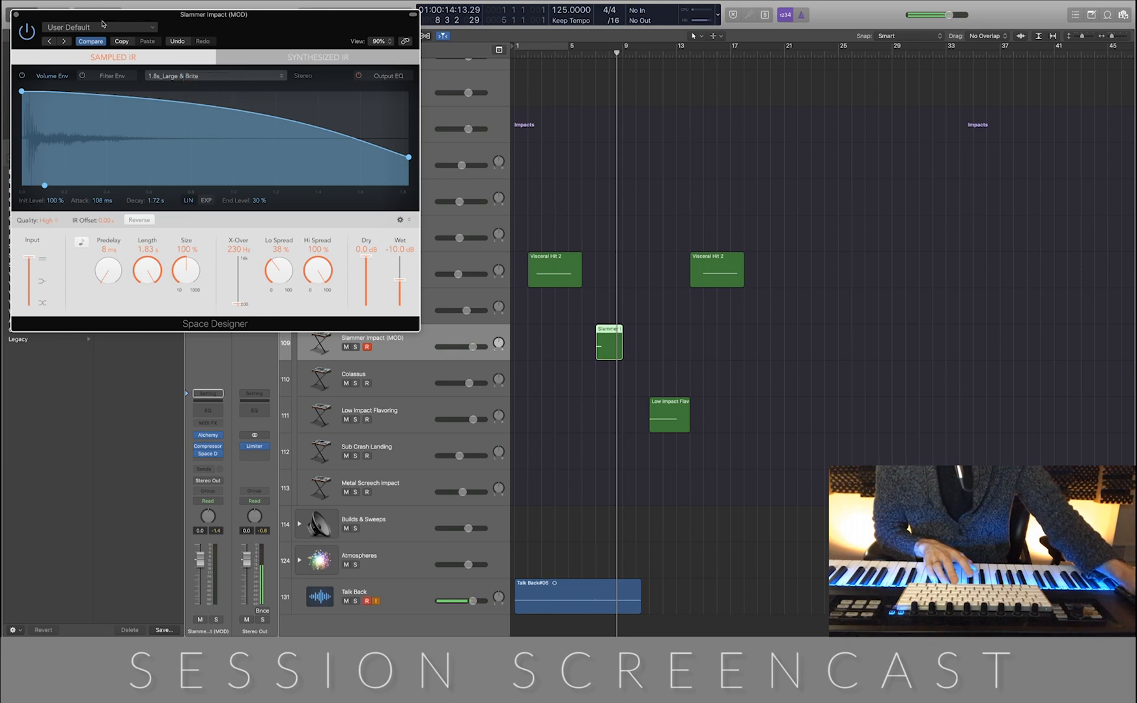
pyautogui.click(103, 29)
pyautogui.moveTo(153, 196)
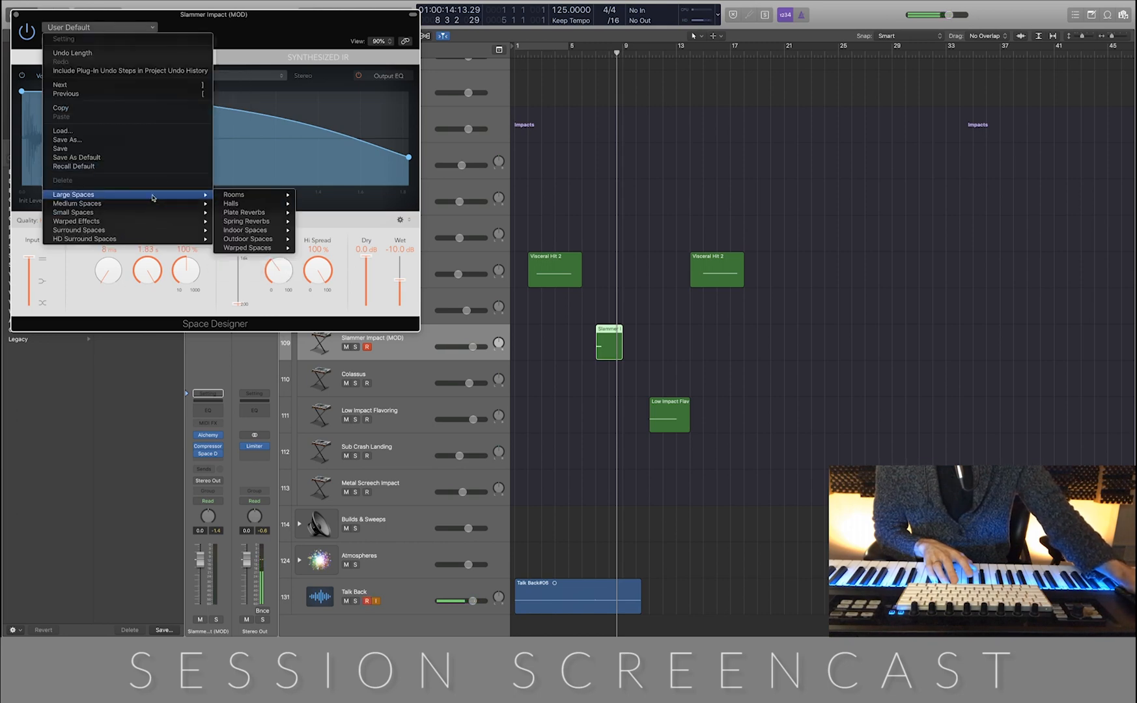
pyautogui.moveTo(291, 241)
pyautogui.moveTo(285, 207)
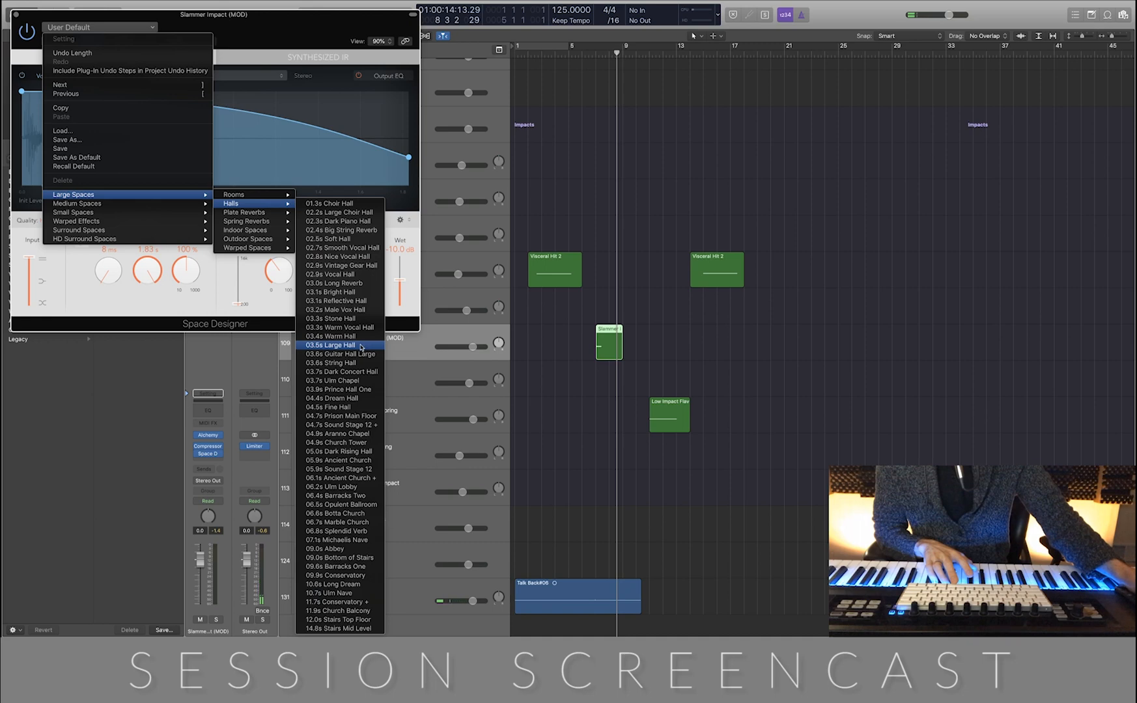
pyautogui.click(360, 346)
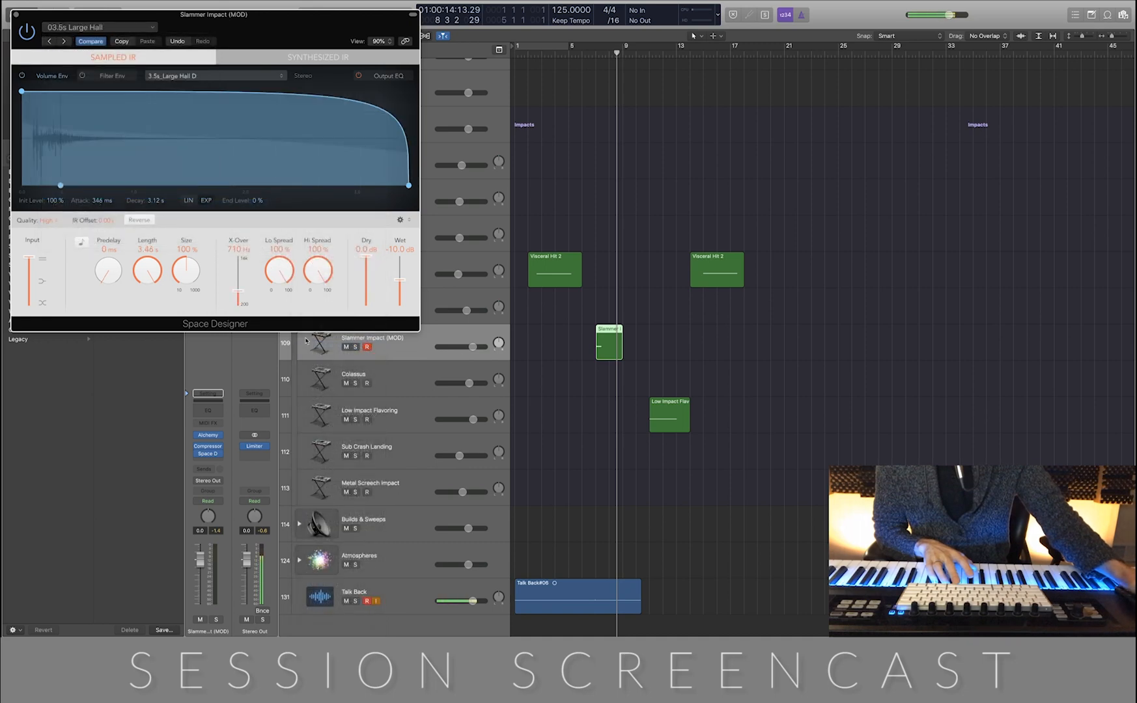
# Audition the Slammer Impact hit with the hall reverb in solo from bar 6
pyautogui.press(',')
pyautogui.press(',')
pyautogui.press(',')
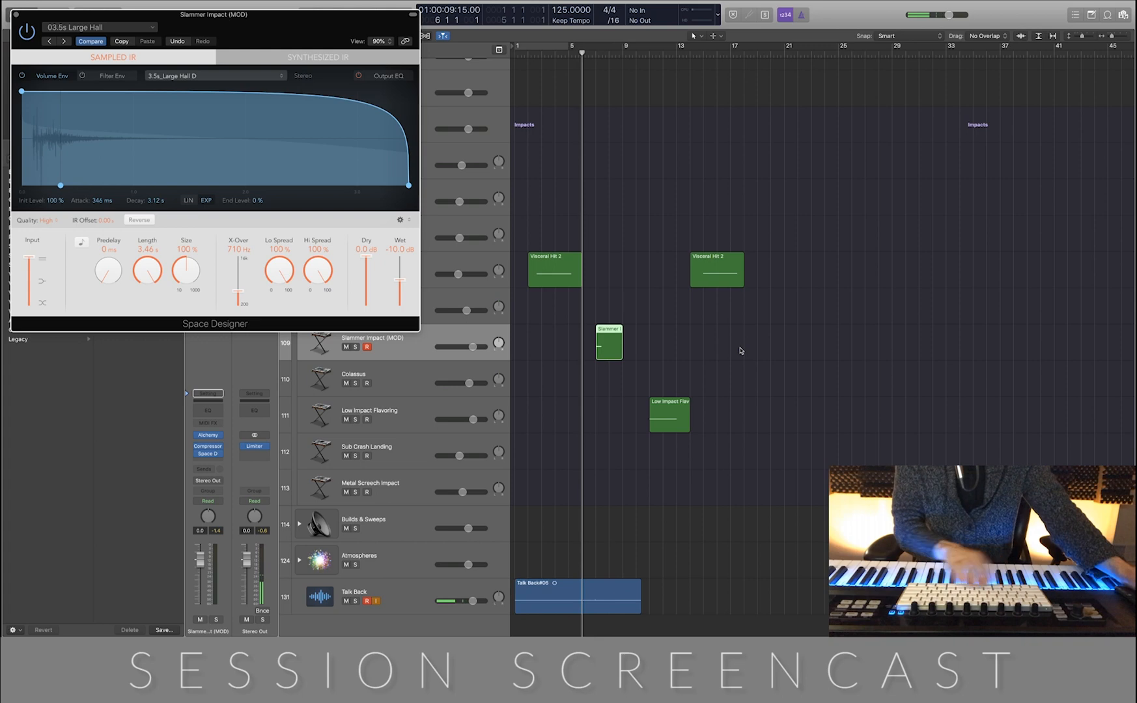
pyautogui.press('s')
pyautogui.press('space')
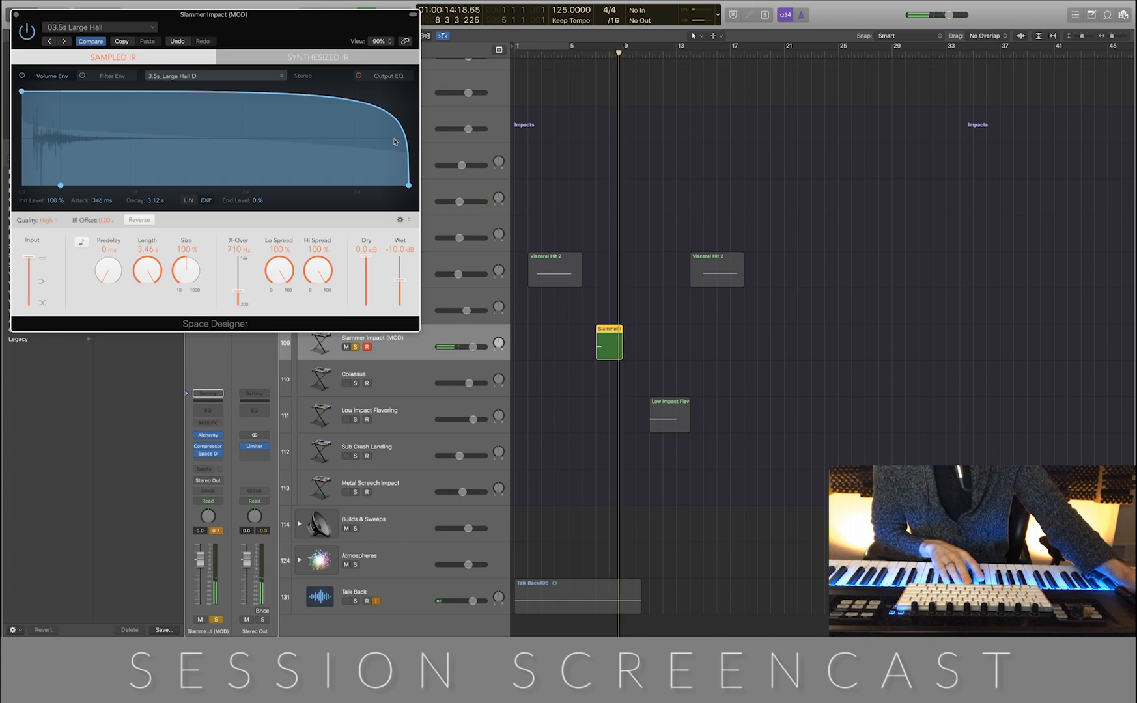
pyautogui.press('space')
pyautogui.press('s')
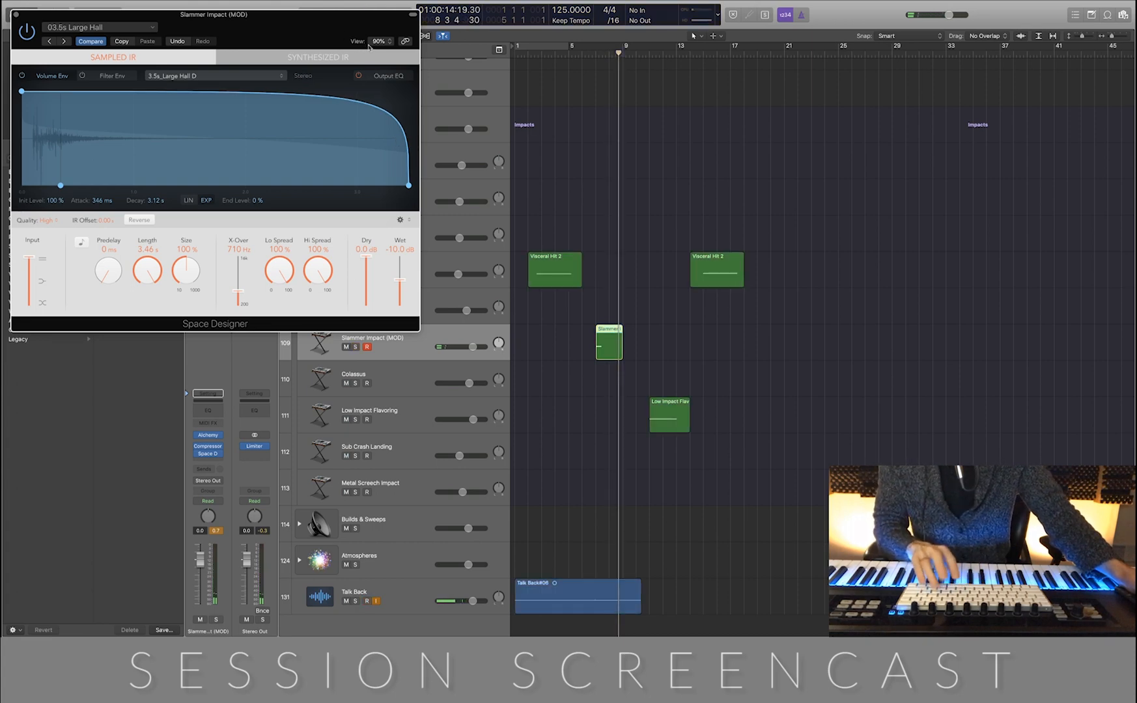
# Cut the reverb's output EQ low shelf at 200 Hz to -13.0 dB and close Space Designer
pyautogui.click(386, 76)
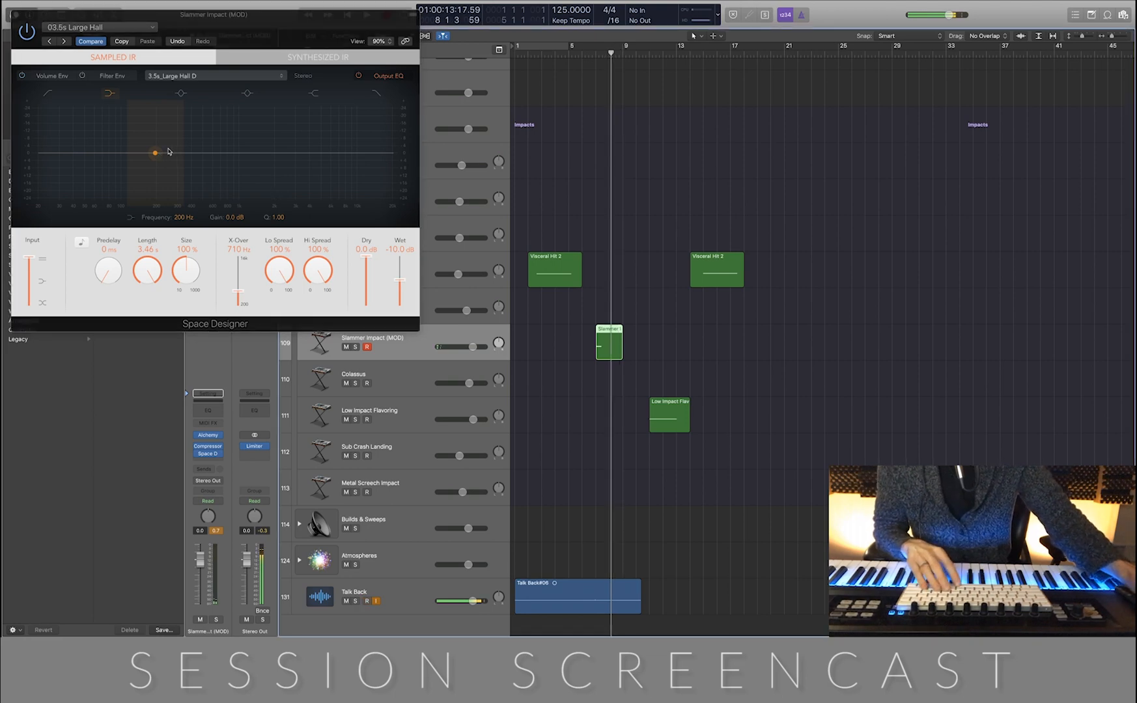
pyautogui.moveTo(168, 149); pyautogui.dragTo(162, 174)
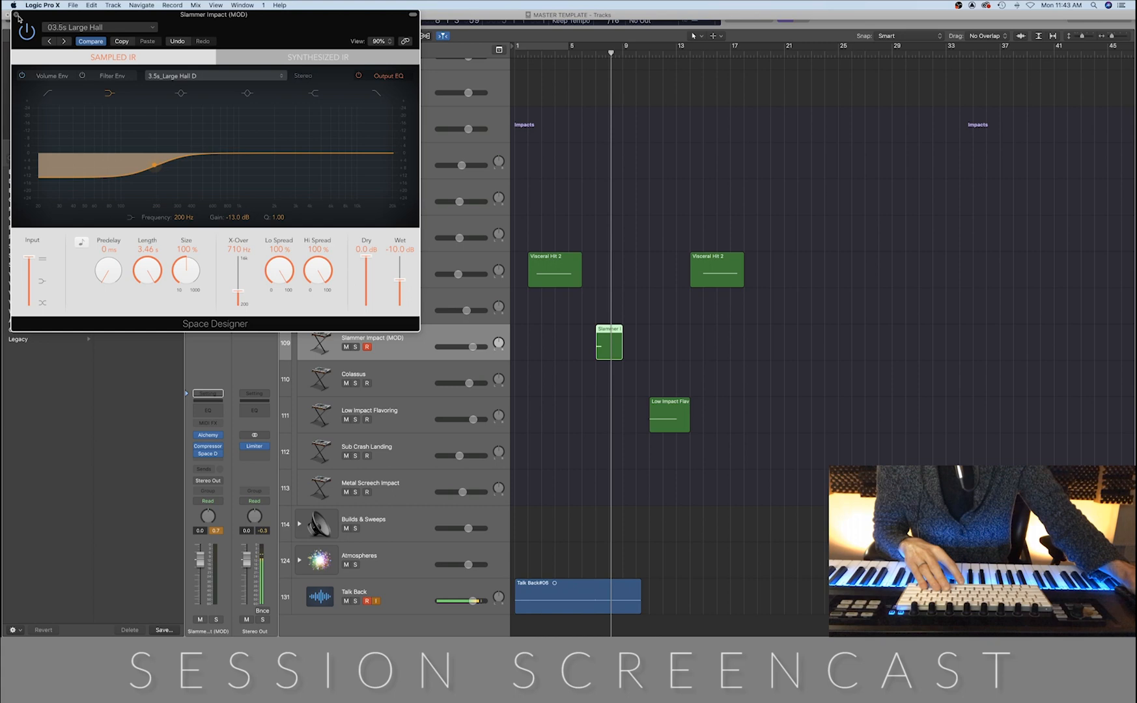
pyautogui.click(16, 14)
# Place the playhead at bar 5 and select all upper-register notes of the Concert Grand region in the piano roll
pyautogui.click(570, 50)
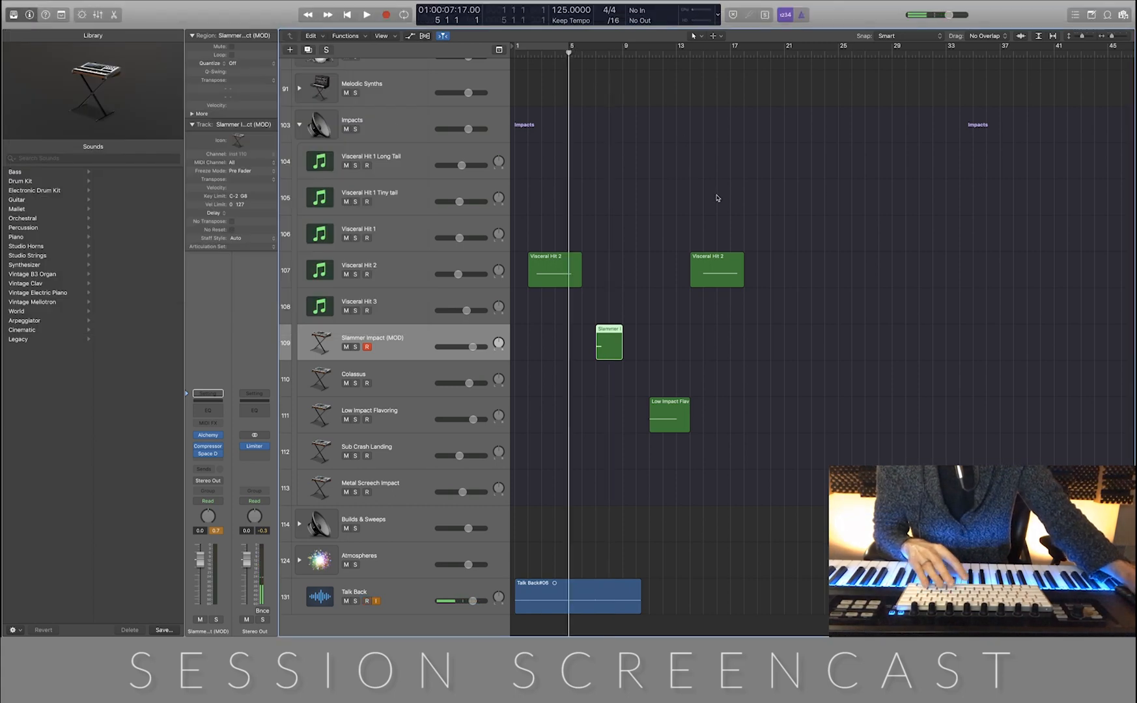
pyautogui.scroll(10, 717, 197)
pyautogui.click(644, 85)
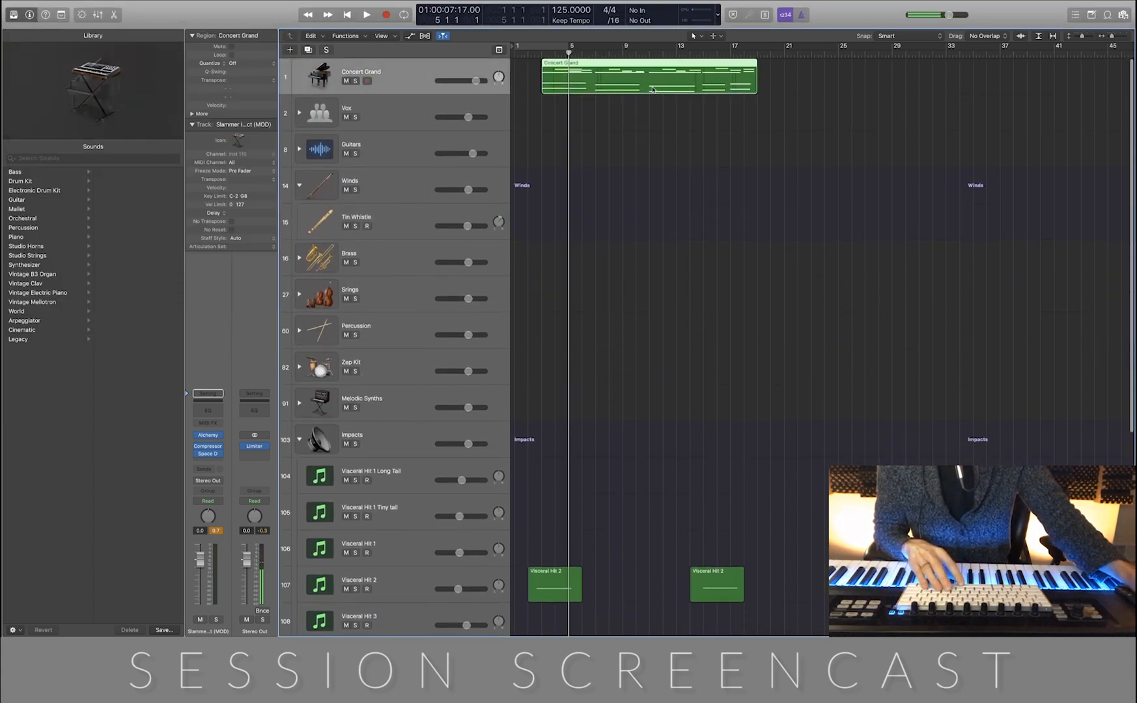
pyautogui.doubleClick(653, 89)
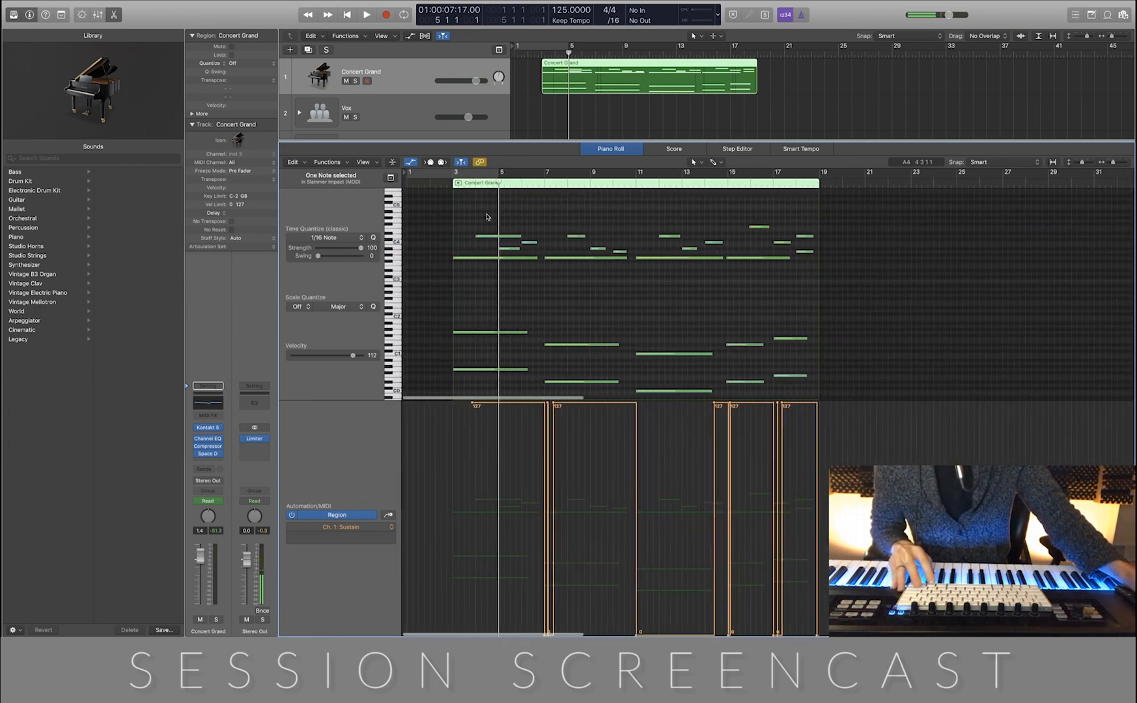
pyautogui.moveTo(466, 209); pyautogui.dragTo(821, 296)
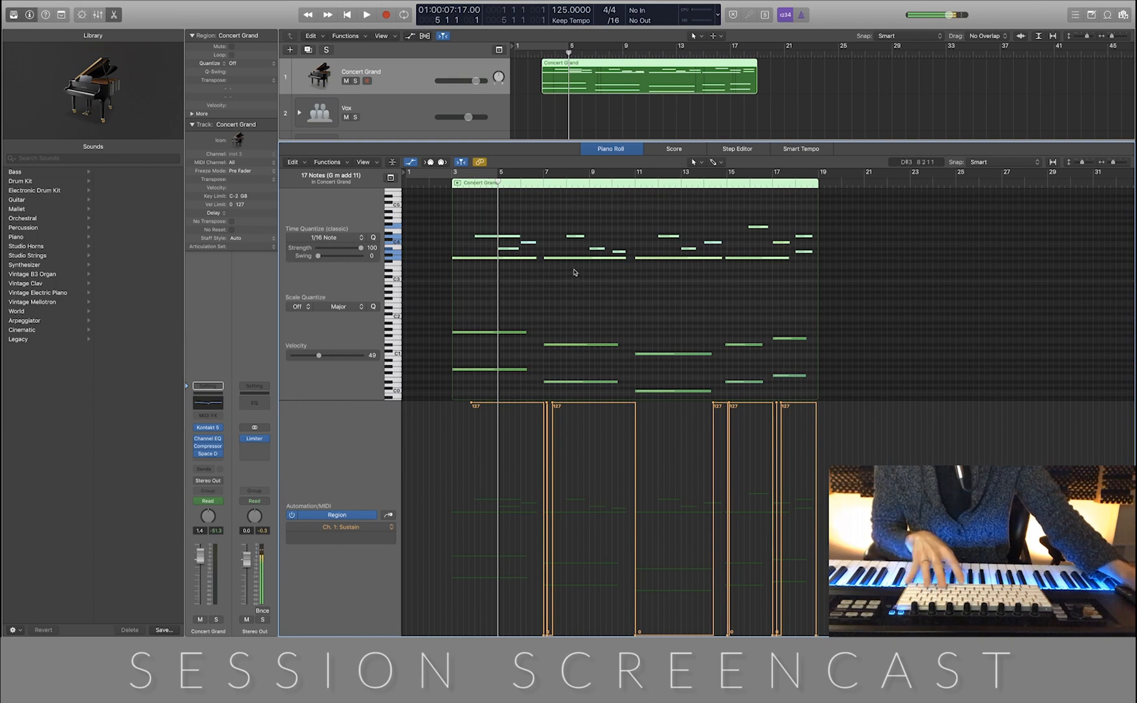
# Raise the selected upper Concert Grand notes by one octave
pyautogui.scroll(5, 593, 288)
pyautogui.scroll(8, 593, 289)
pyautogui.scroll(-1, 593, 288)
pyautogui.click(473, 344)
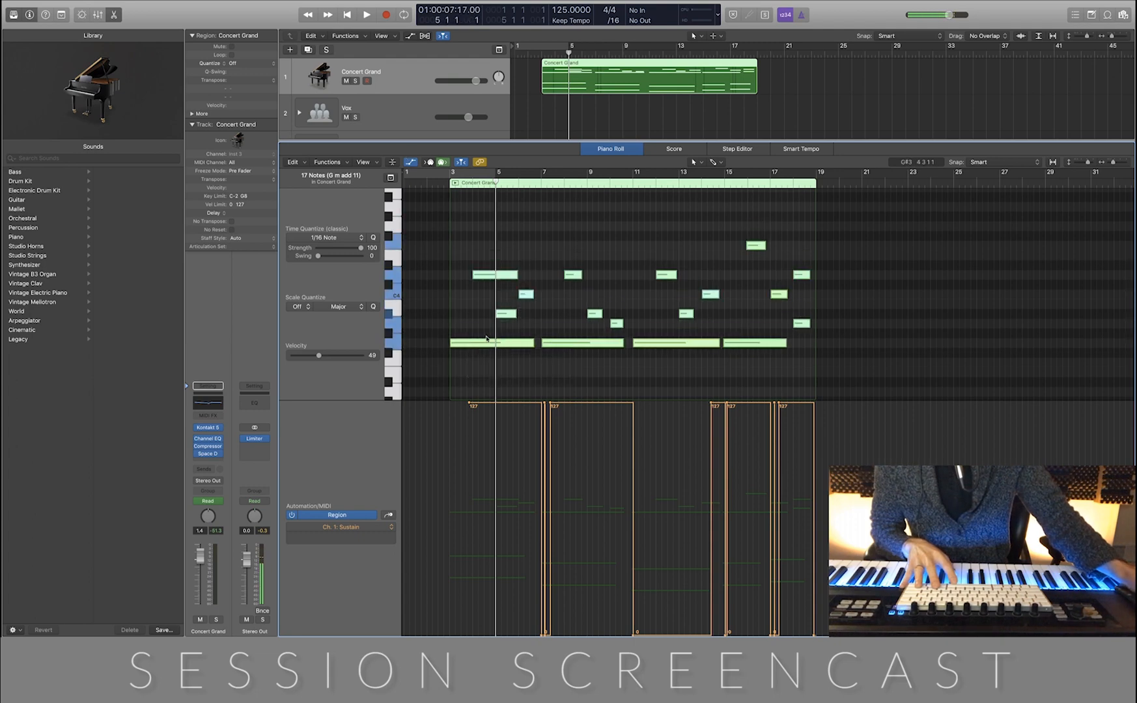
pyautogui.moveTo(476, 344); pyautogui.dragTo(477, 230)
# Close the piano roll and play the piano part with the impacts from the beginning
pyautogui.press('p')
pyautogui.press('Return')
pyautogui.press('space')
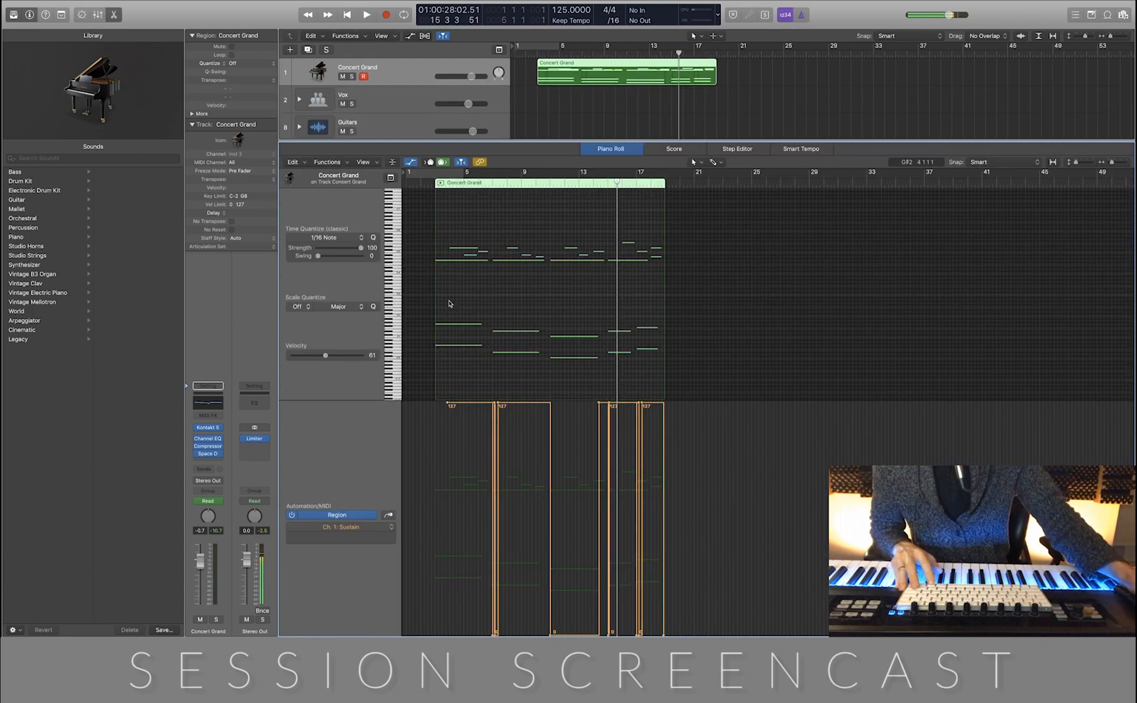
# Lower the velocity of all Concert Grand notes together with the Velocity tool to a value of 13, and close the piano roll
pyautogui.moveTo(447, 291); pyautogui.dragTo(675, 390)
pyautogui.click(564, 309)
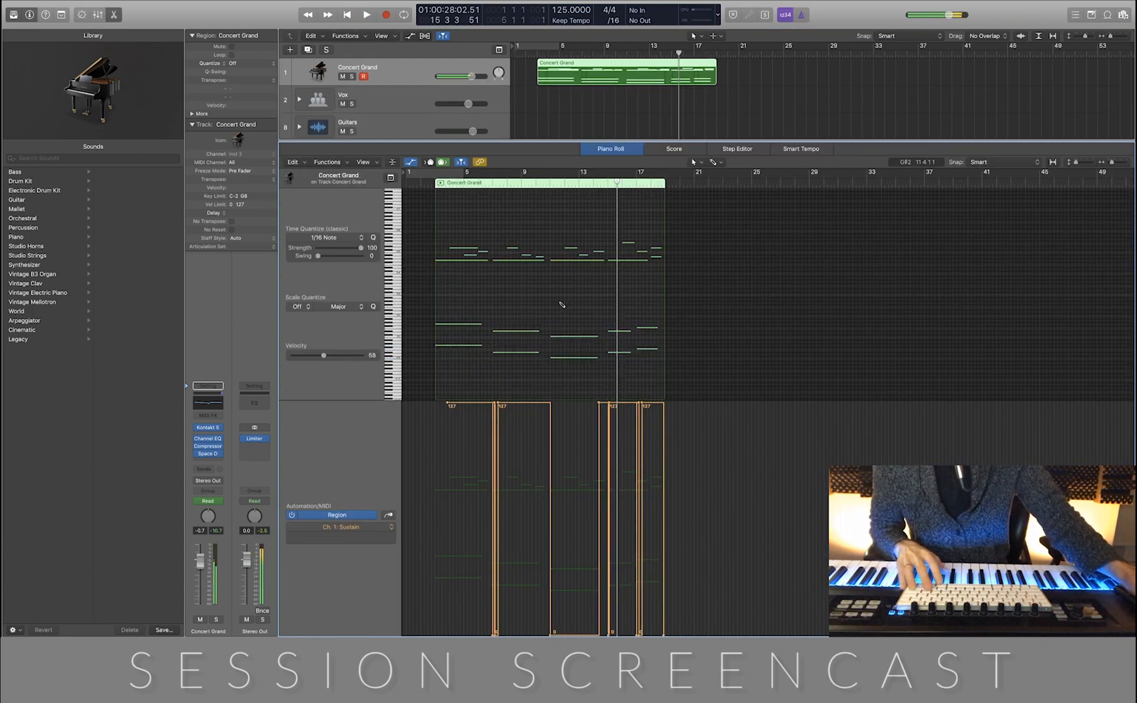
pyautogui.press('t')
pyautogui.press('v')
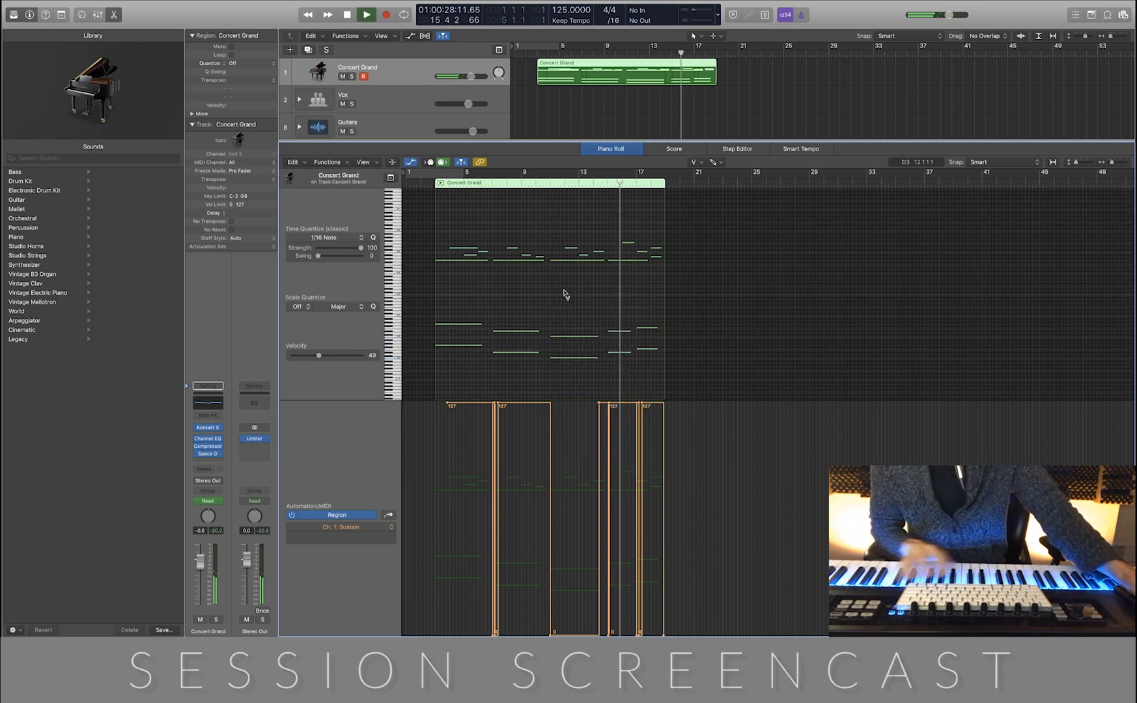
pyautogui.press('super+a')
pyautogui.moveTo(571, 260); pyautogui.dragTo(573, 302)
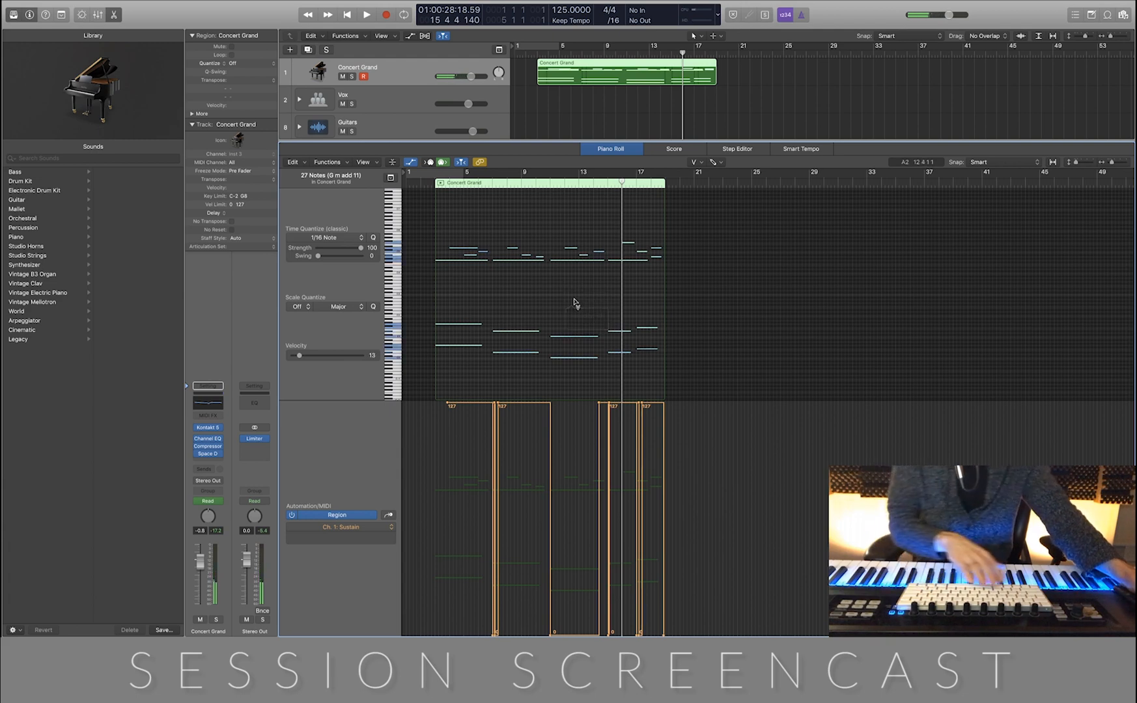
pyautogui.press('p')
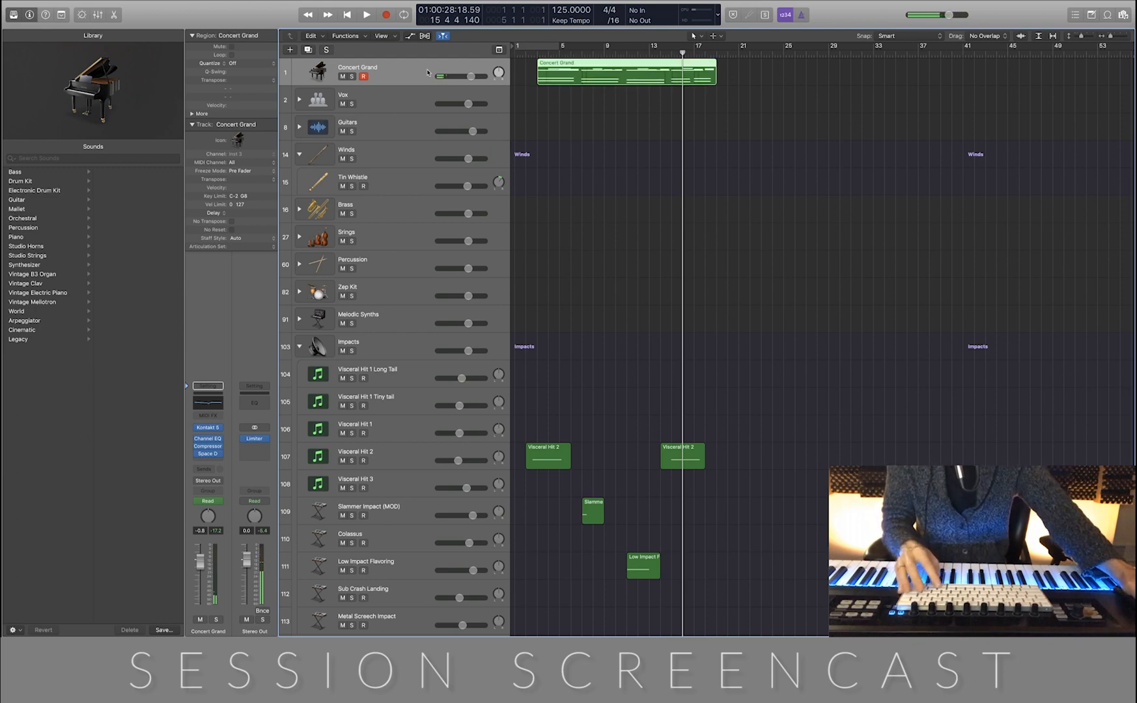
# Duplicate the Concert Grand track
pyautogui.press('super+d')
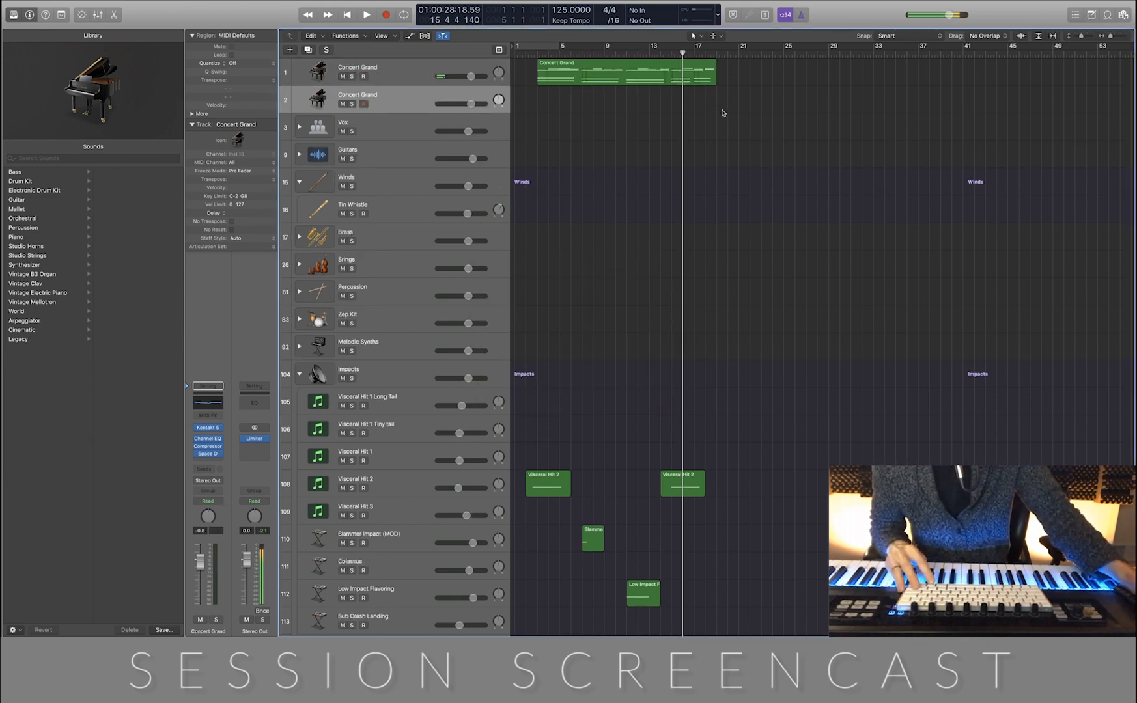
# Copy the Concert Grand region with its automation onto the duplicated track and delete the upper notes from the copy
pyautogui.moveTo(571, 78); pyautogui.dragTo(576, 99)
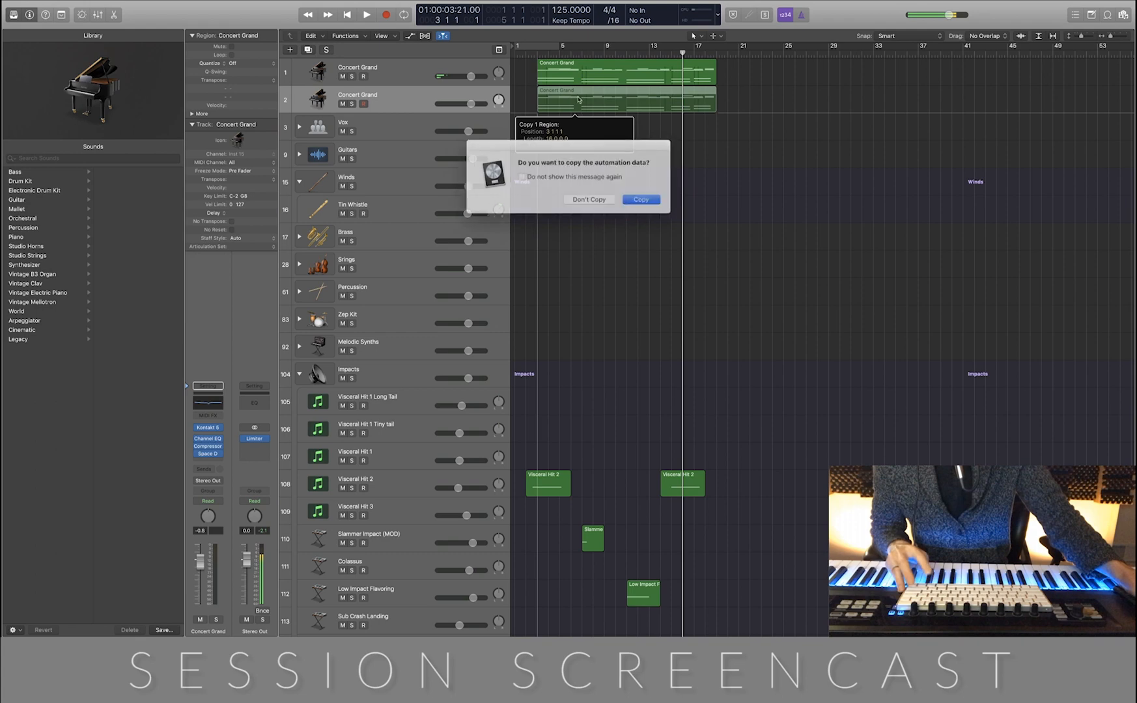
pyautogui.click(634, 197)
pyautogui.doubleClick(612, 102)
pyautogui.click(463, 310)
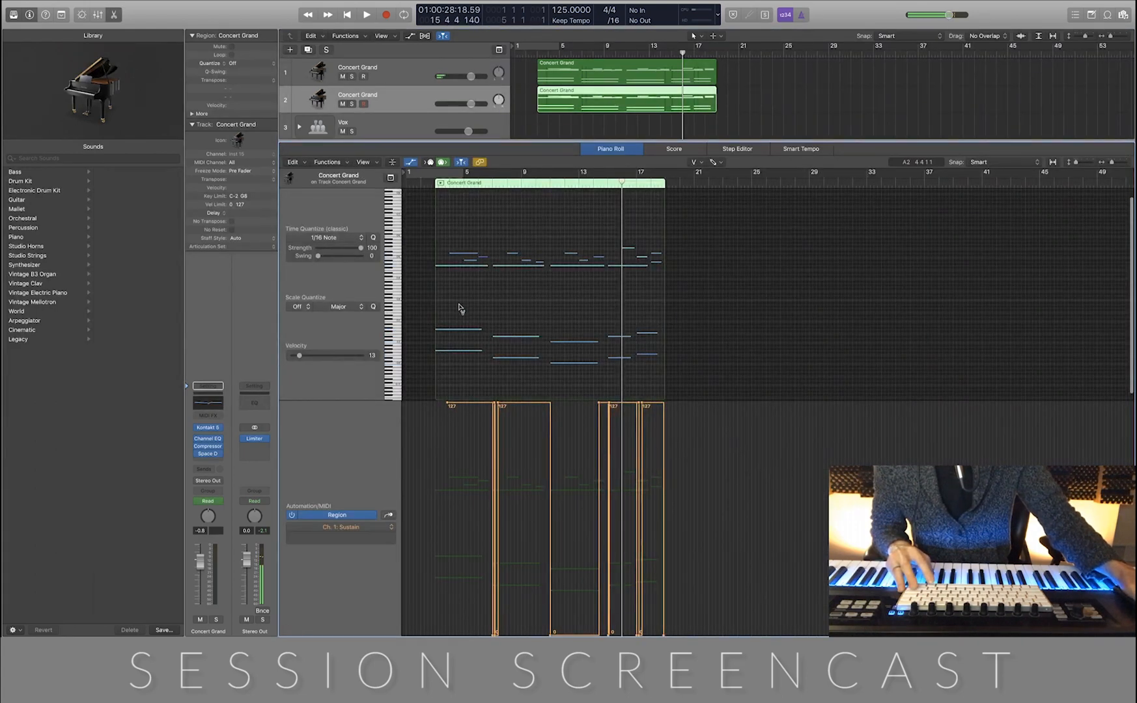
pyautogui.moveTo(467, 287); pyautogui.dragTo(678, 228)
pyautogui.press('Delete')
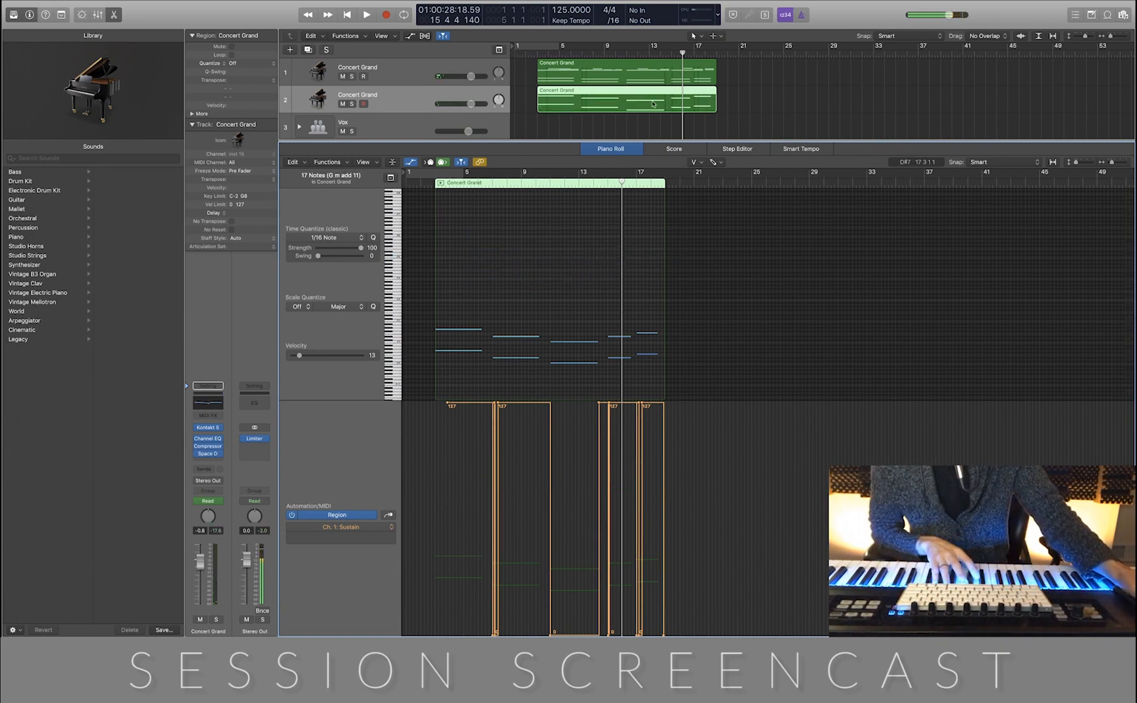
# Delete the lower notes from the original Concert Grand region and replace that track's Space D reverb with ValhallaShimmer
pyautogui.click(623, 73)
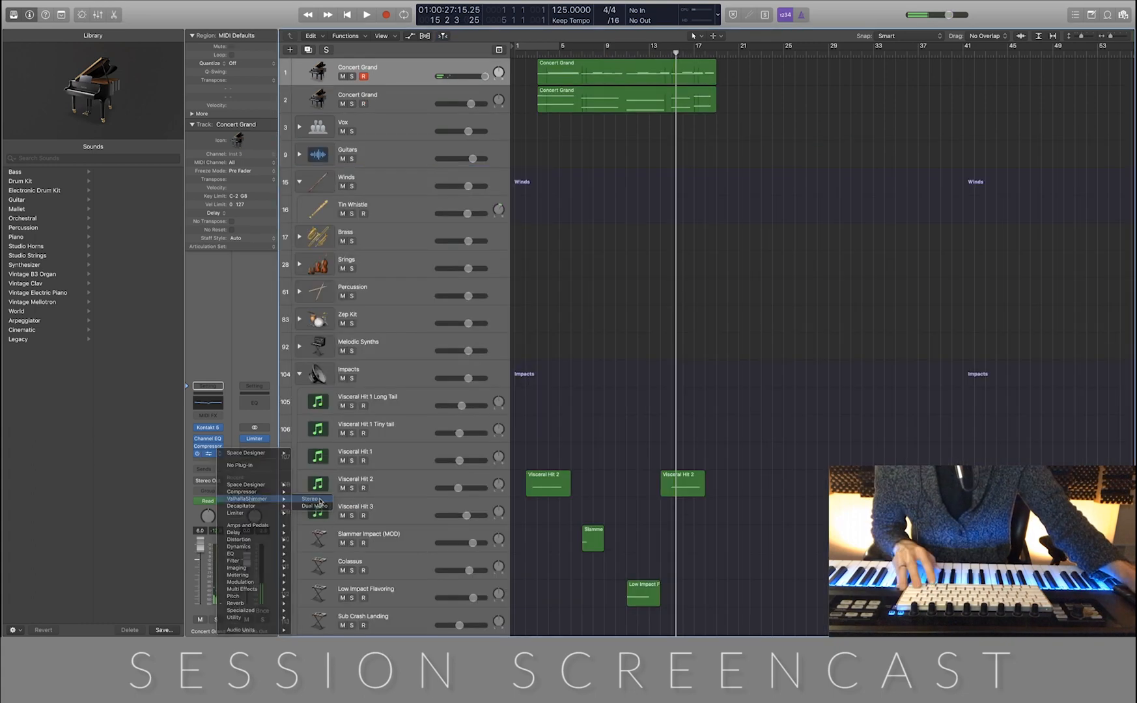
pyautogui.click(319, 500)
pyautogui.moveTo(146, 18); pyautogui.dragTo(792, 240)
# Play the two separated piano layers together with the impacts from near the start of the project
pyautogui.click(534, 53)
pyautogui.press('space')
pyautogui.press('space')
pyautogui.click(524, 54)
pyautogui.press('space')
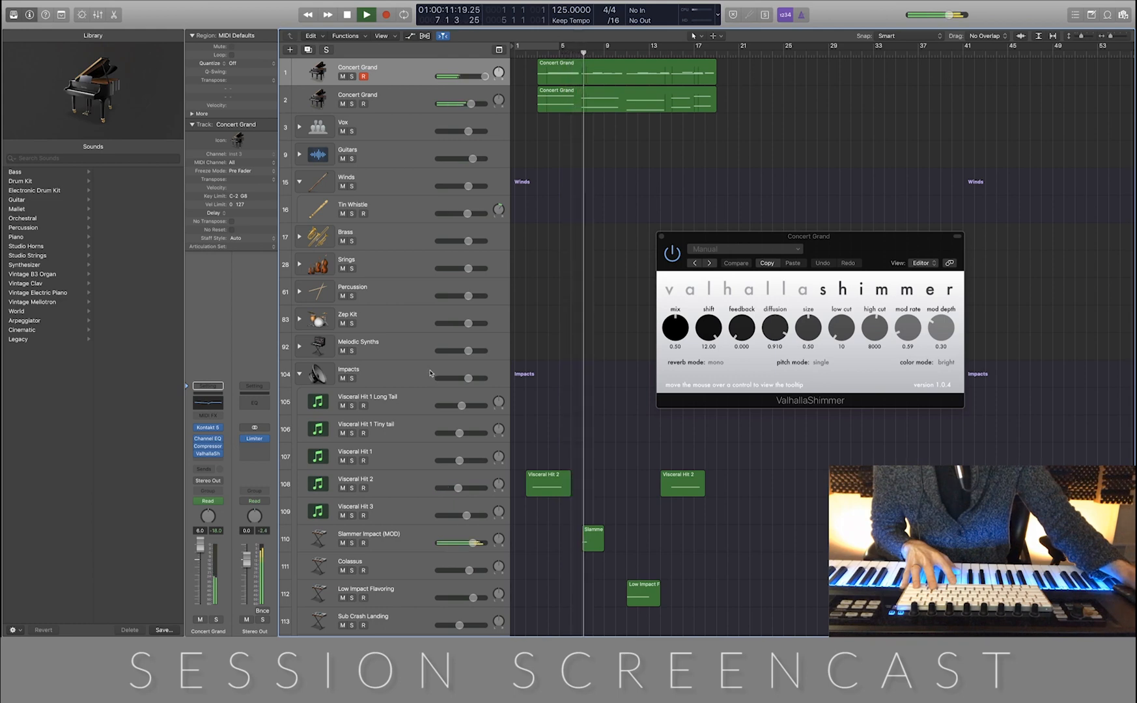
# Raise the velocity of all low notes in the second Concert Grand region to 76 with the Velocity tool
pyautogui.click(643, 102)
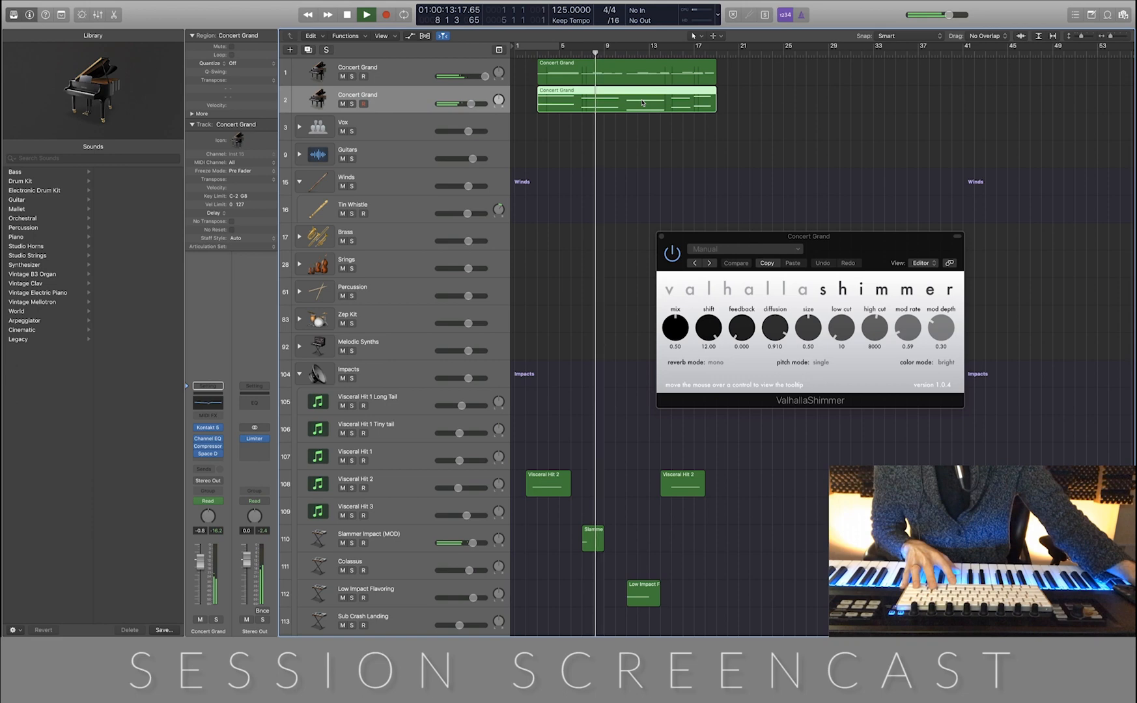
pyautogui.doubleClick(642, 102)
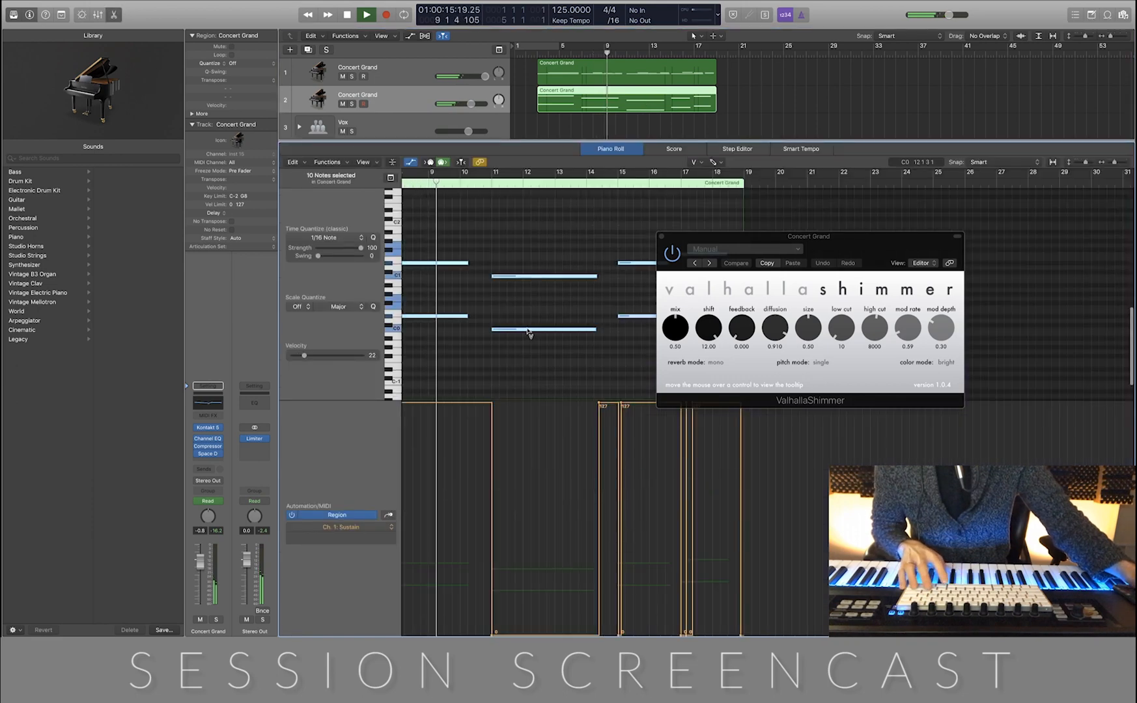
pyautogui.moveTo(528, 331); pyautogui.dragTo(534, 266)
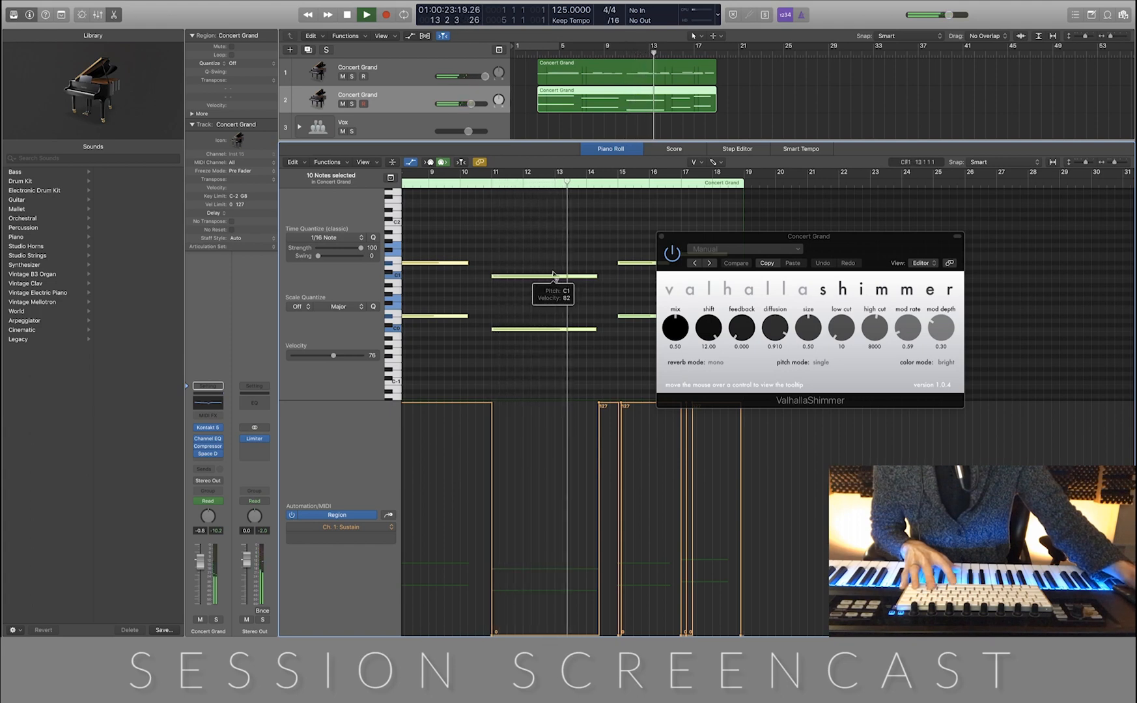
# Lower the second Concert Grand track's volume to -4.2 dB, stop playback, and close the ValhallaShimmer window and piano roll
pyautogui.moveTo(471, 104); pyautogui.dragTo(464, 104)
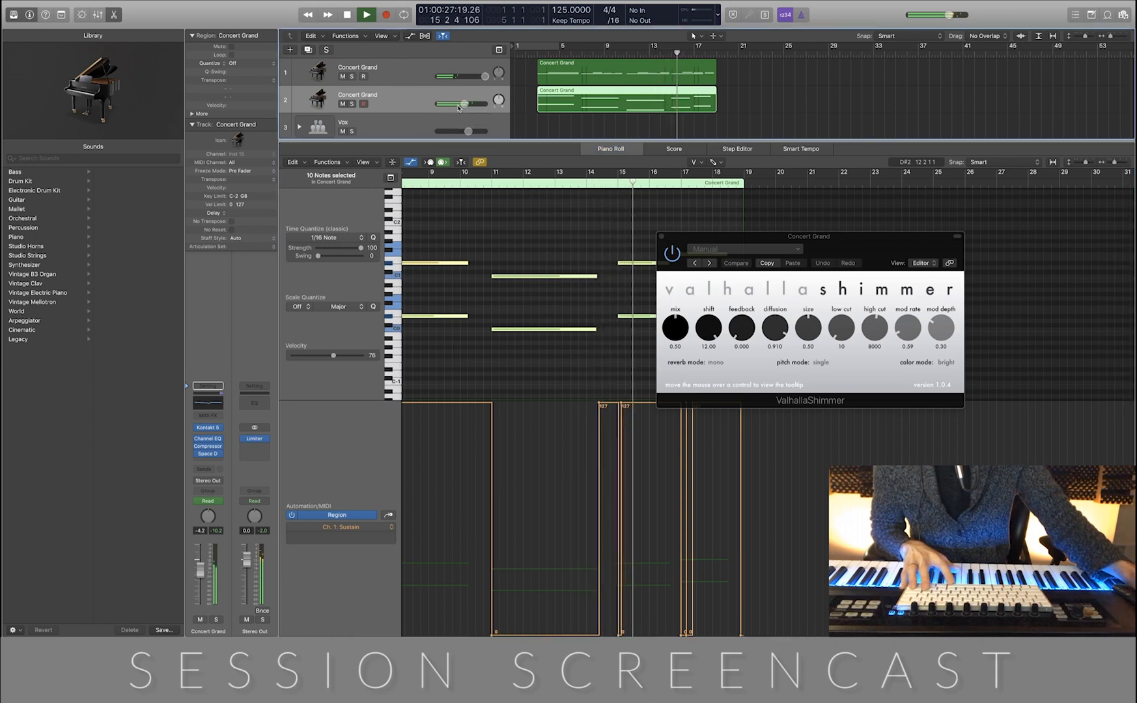
pyautogui.press('space')
pyautogui.click(660, 237)
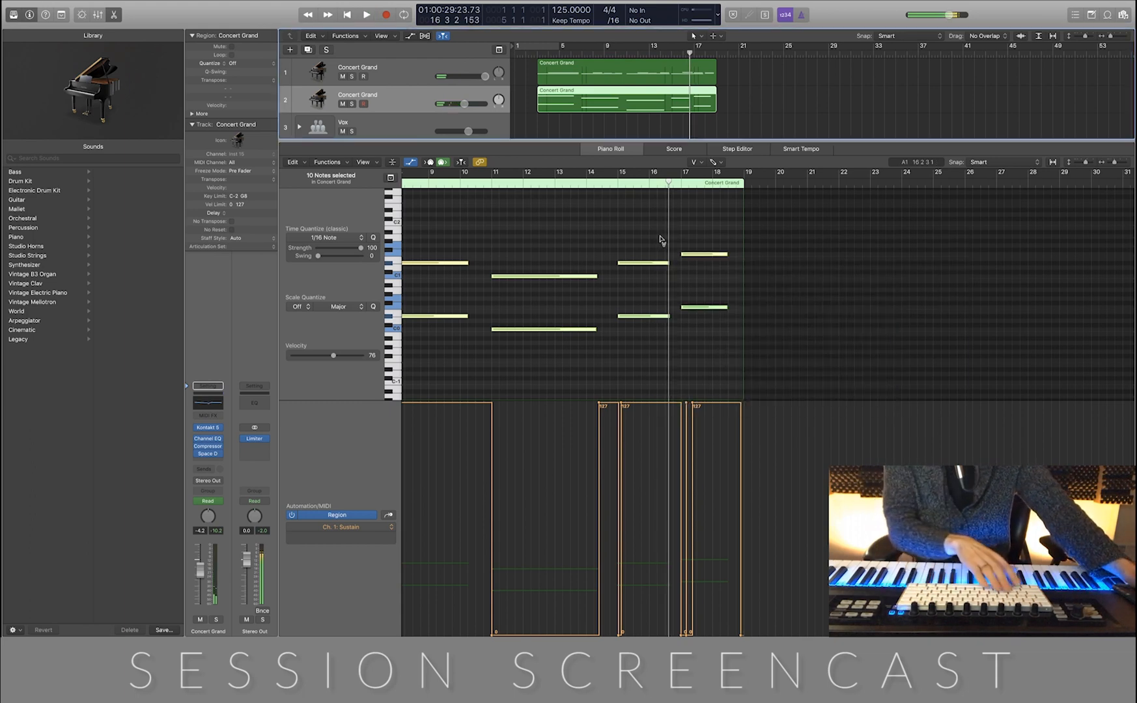
pyautogui.press('p')
pyautogui.click(851, 216)
# Expand the Srings folder in the track list and select the Violin Harmonics track to audition its sound
pyautogui.scroll(-1, 682, 207)
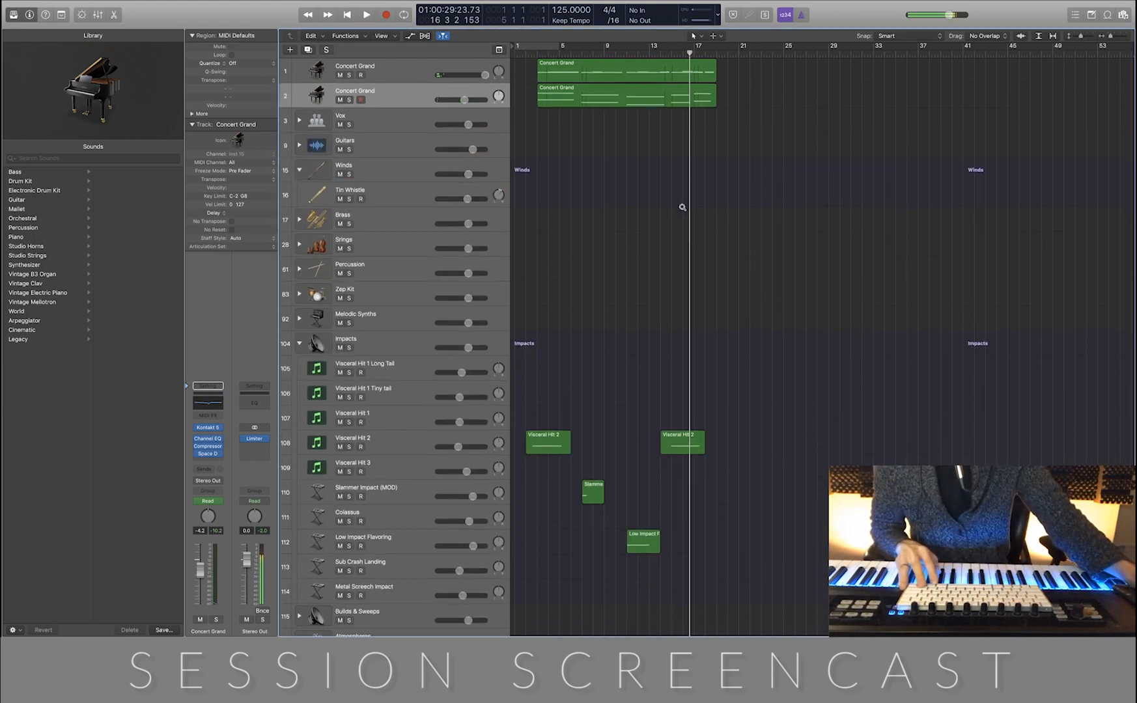
pyautogui.scroll(-3, 655, 217)
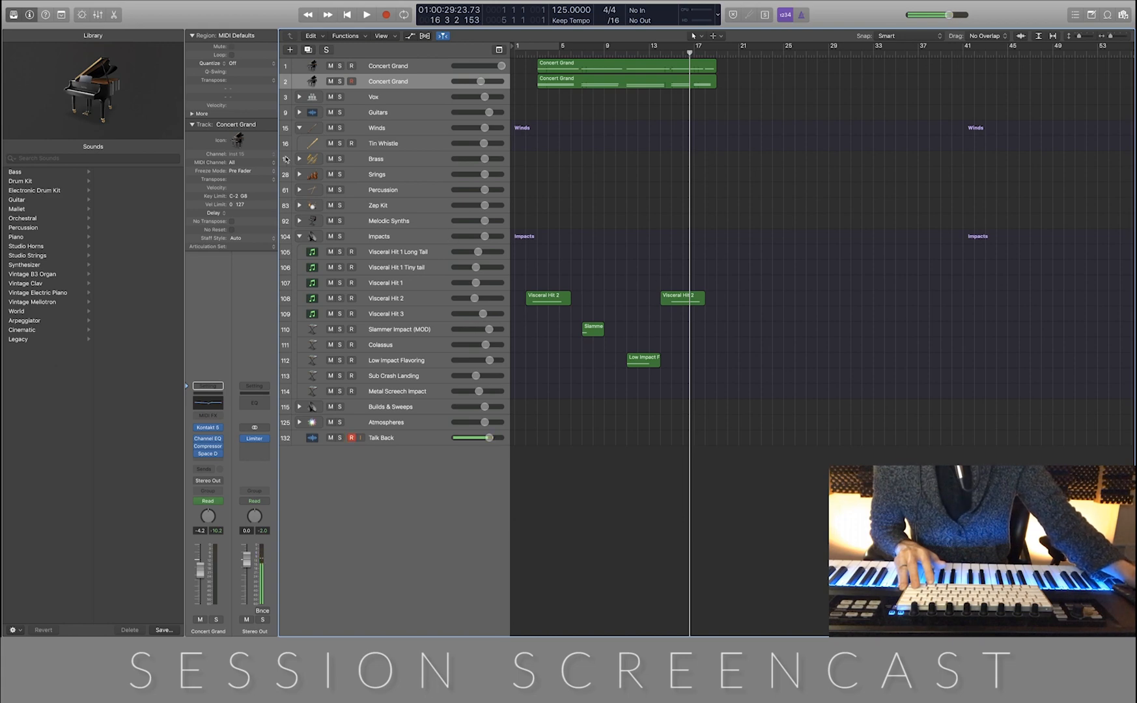
pyautogui.click(300, 175)
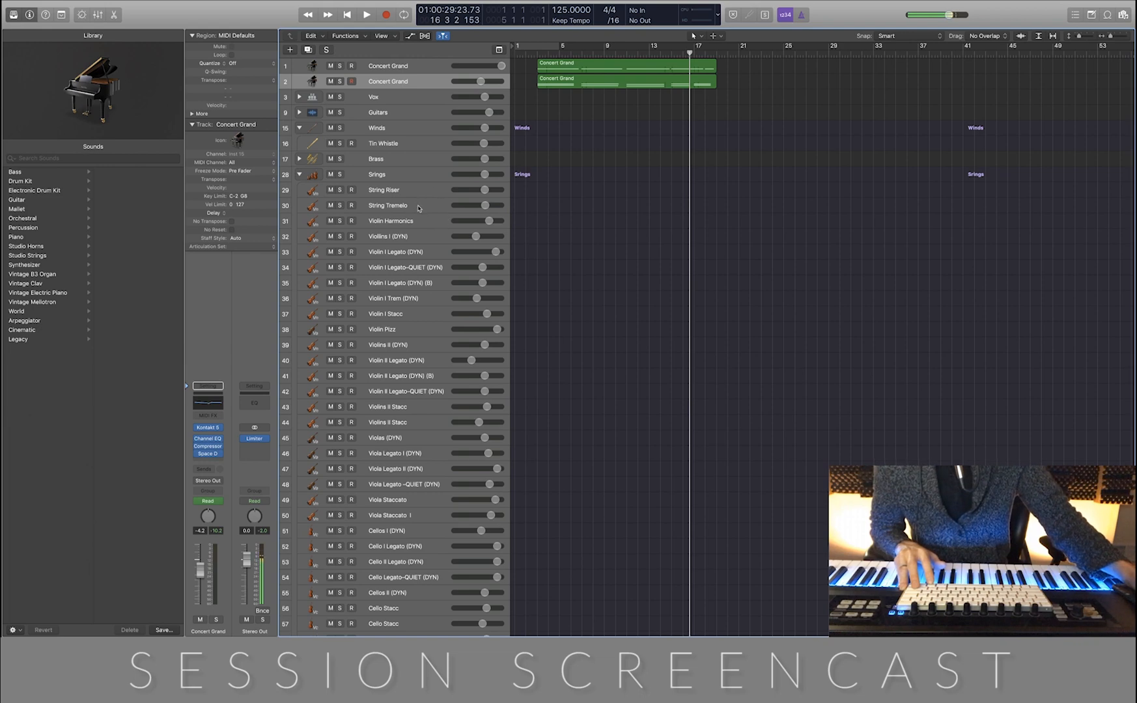
pyautogui.scroll(-1, 419, 208)
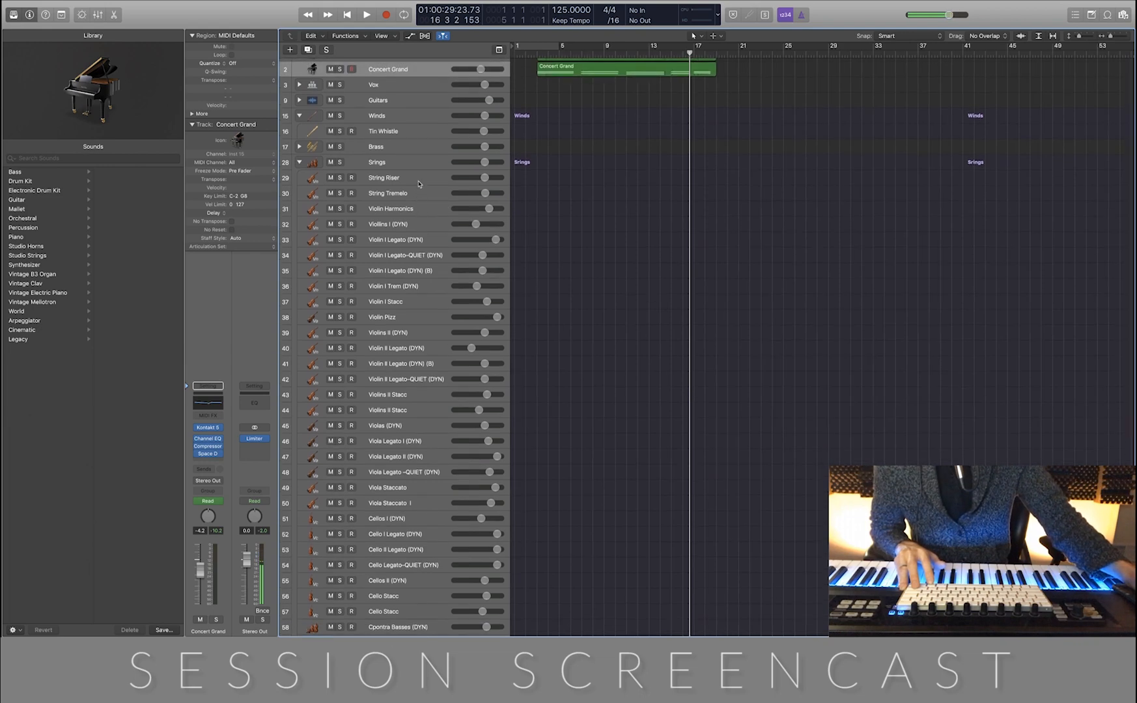
pyautogui.click(418, 183)
pyautogui.click(427, 211)
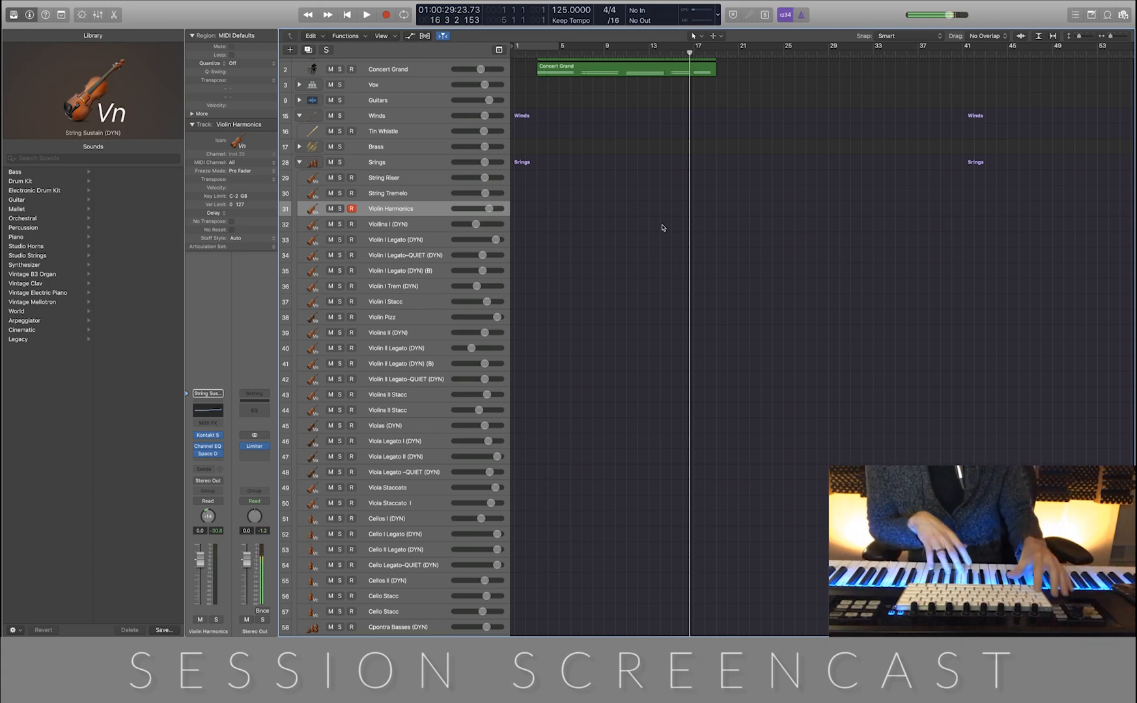
# Return to the project start, select the Violin I Legato-QUIET (DYN) track, and close its Kontakt instrument window
pyautogui.press('Return')
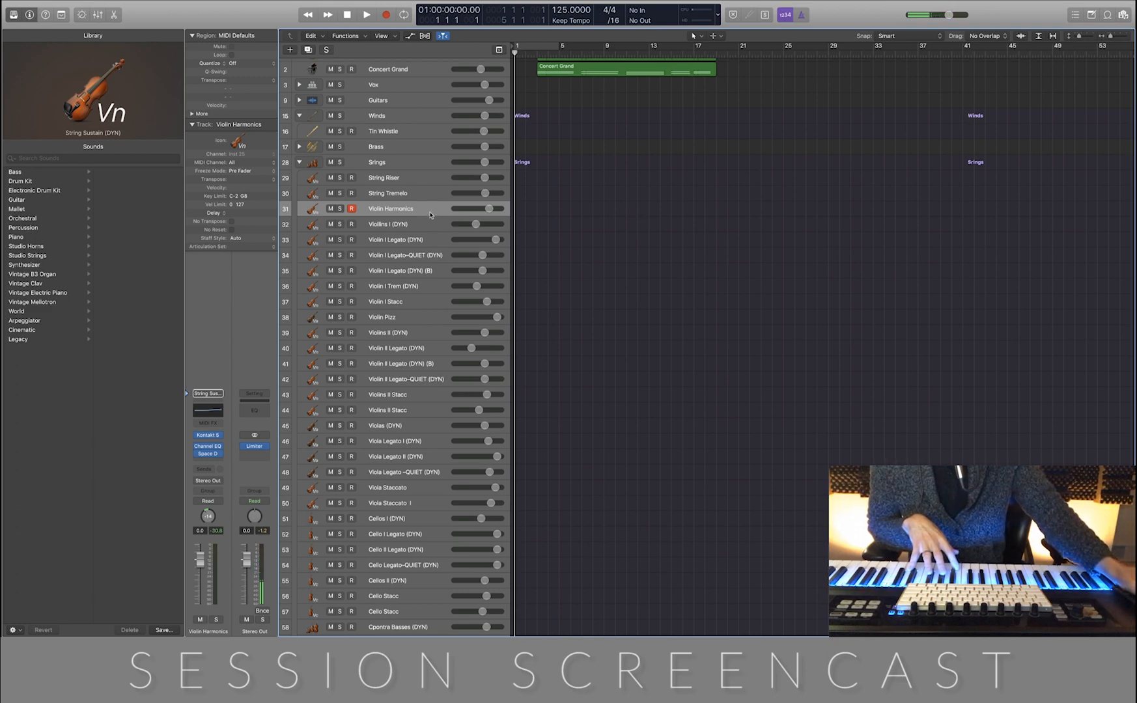
pyautogui.press('Down')
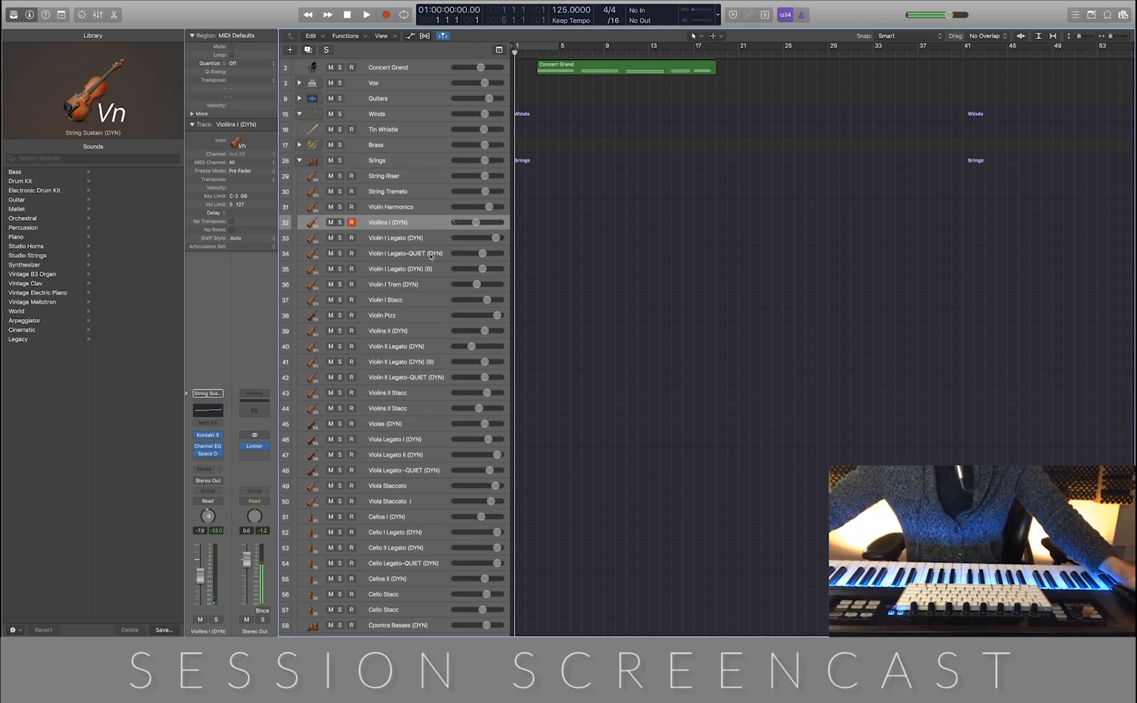
pyautogui.click(430, 257)
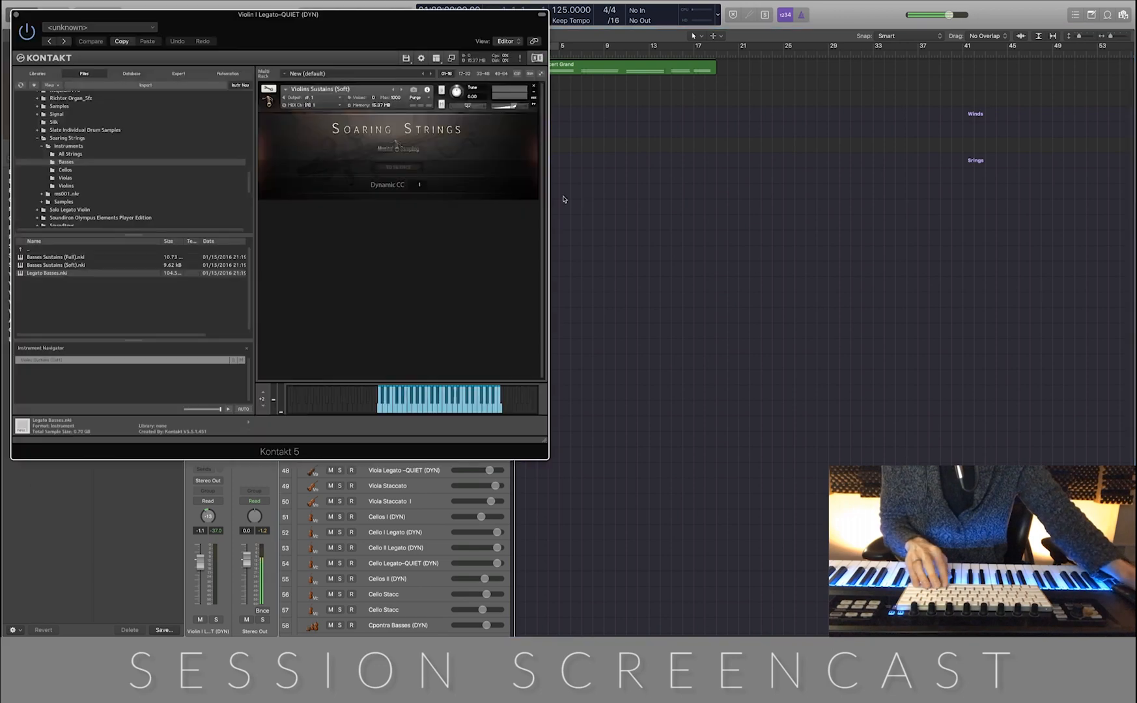
pyautogui.moveTo(260, 23); pyautogui.dragTo(688, 105)
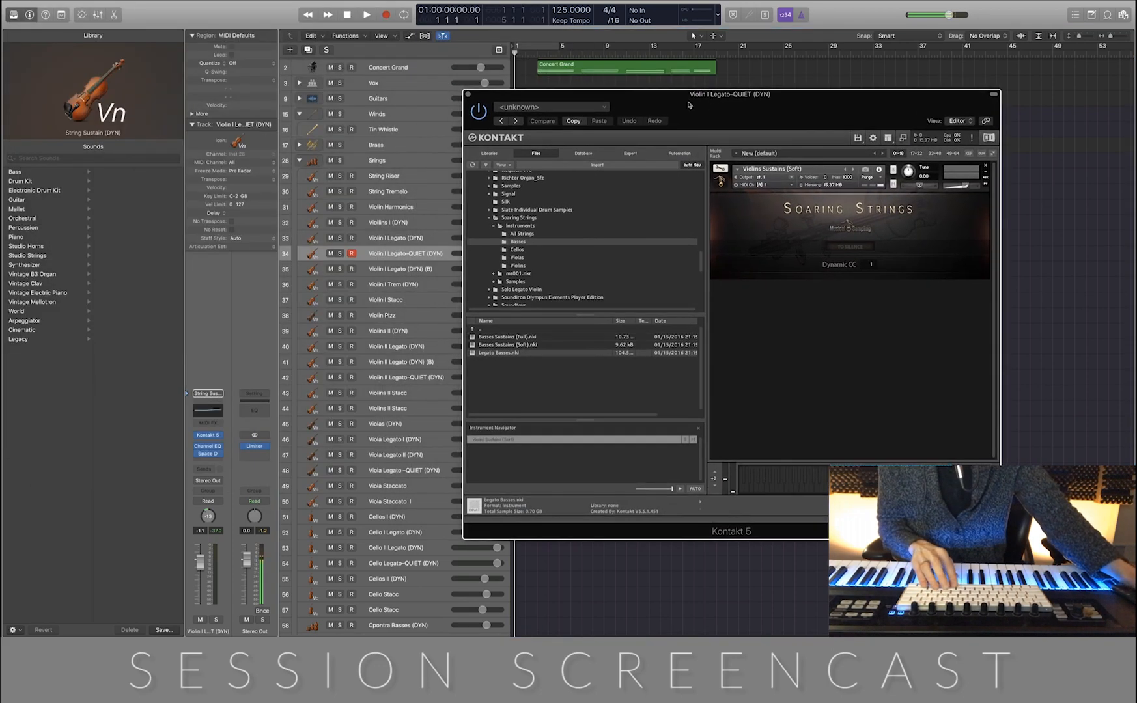
pyautogui.click(468, 95)
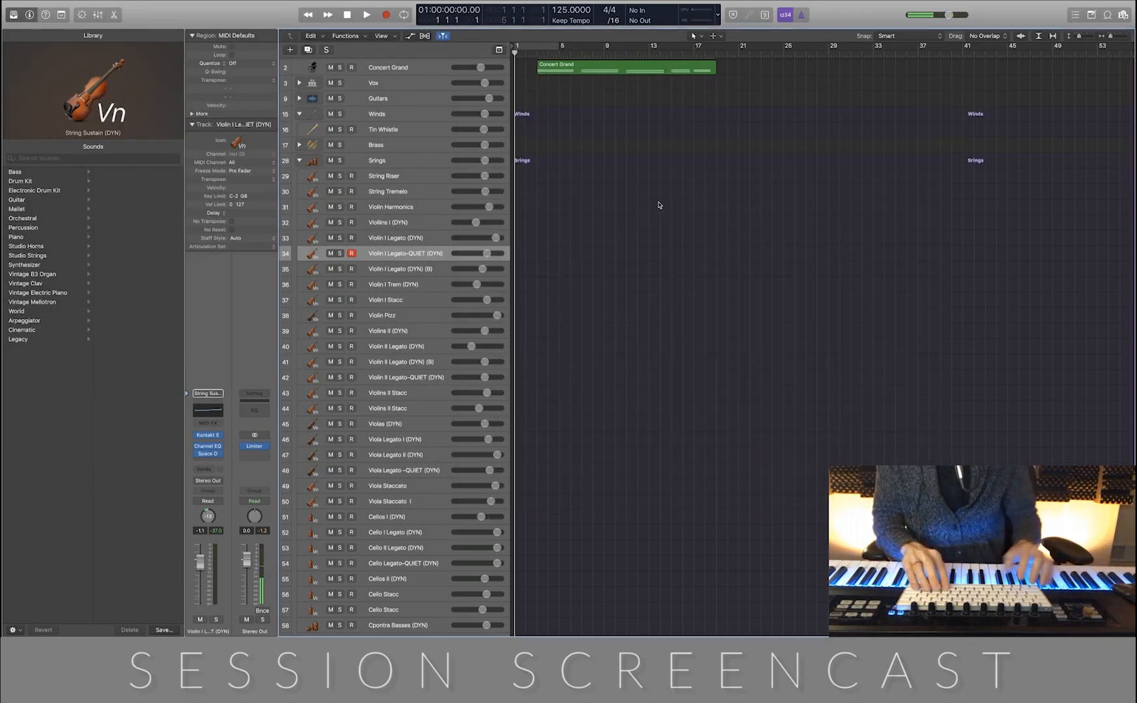
# Try recording a violin take on the Violin I Legato-QUIET (DYN) track, discard it, and return to the start
pyautogui.press('r')
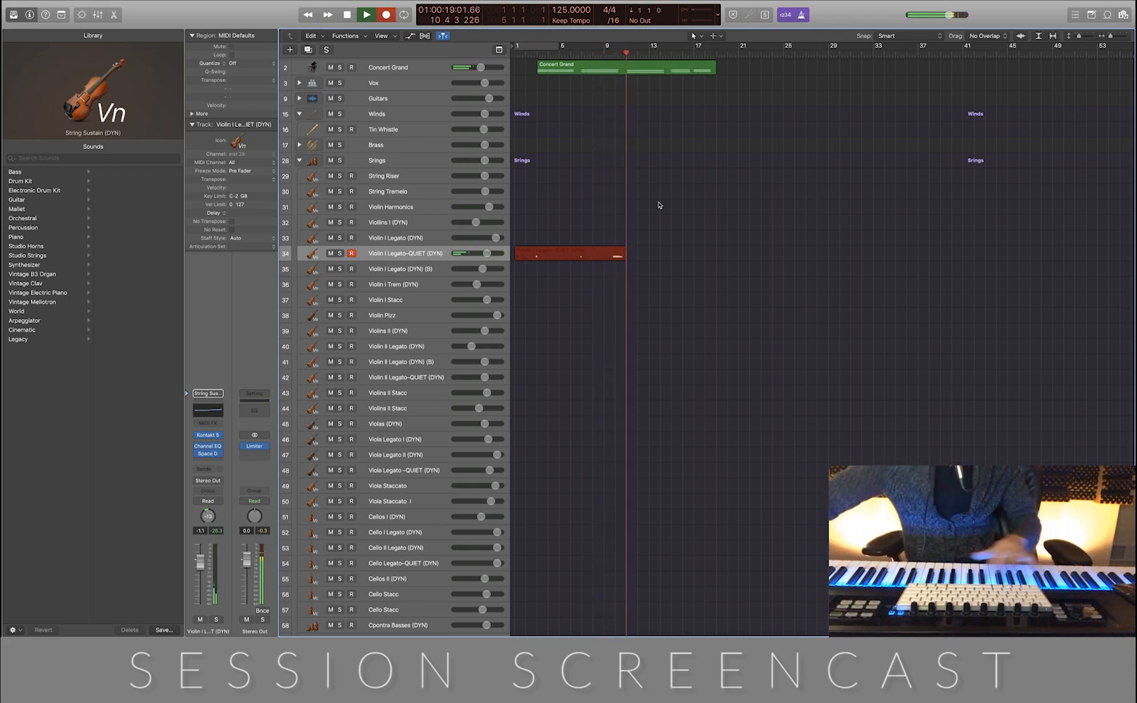
pyautogui.press('space')
pyautogui.moveTo(564, 339); pyautogui.dragTo(584, 250)
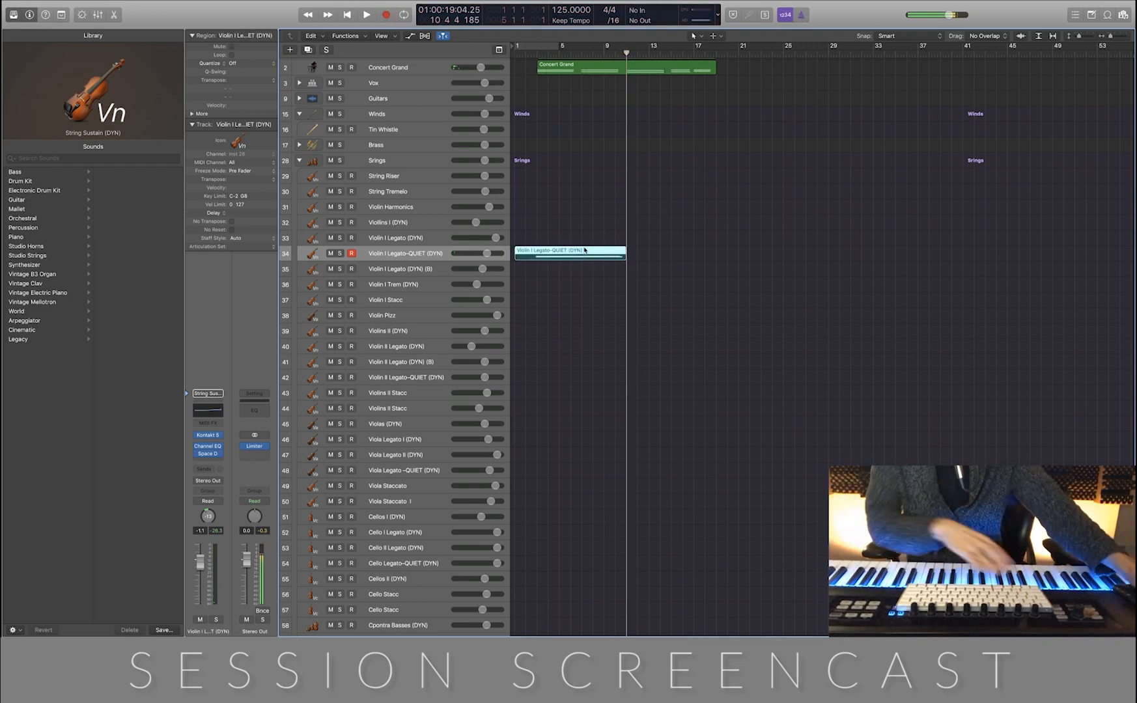
pyautogui.press('Delete')
pyautogui.press('Return')
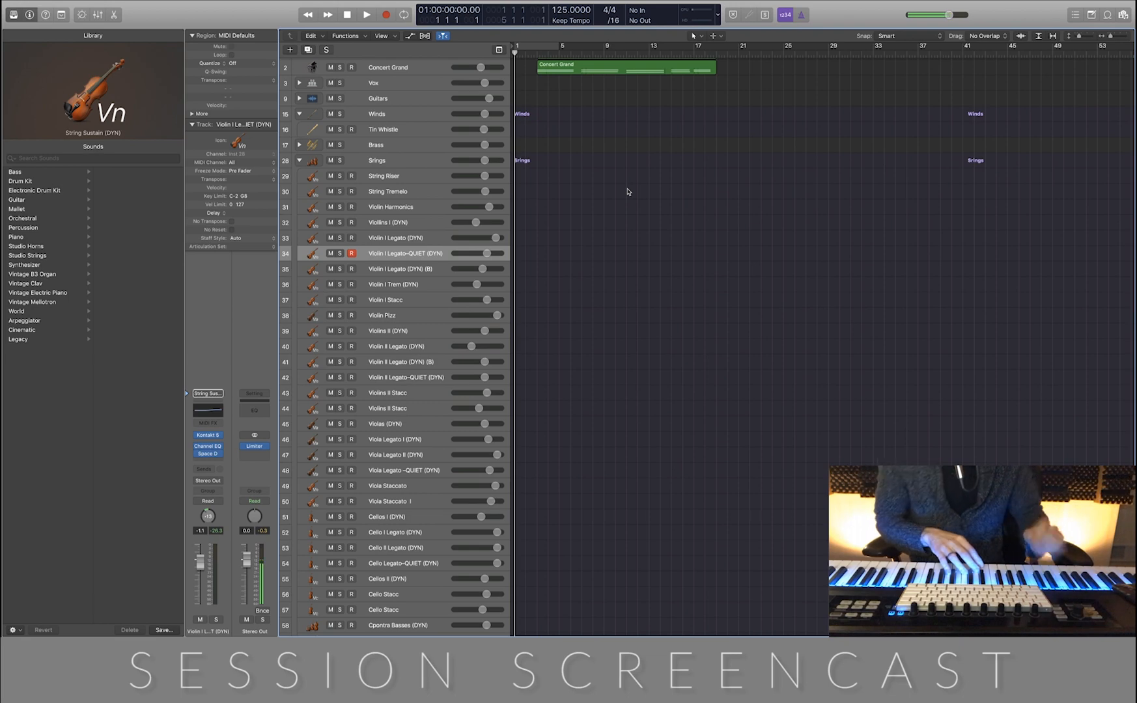
# Record another trial violin take, delete its region, return to the start, and close the lower editor pane
pyautogui.press('r')
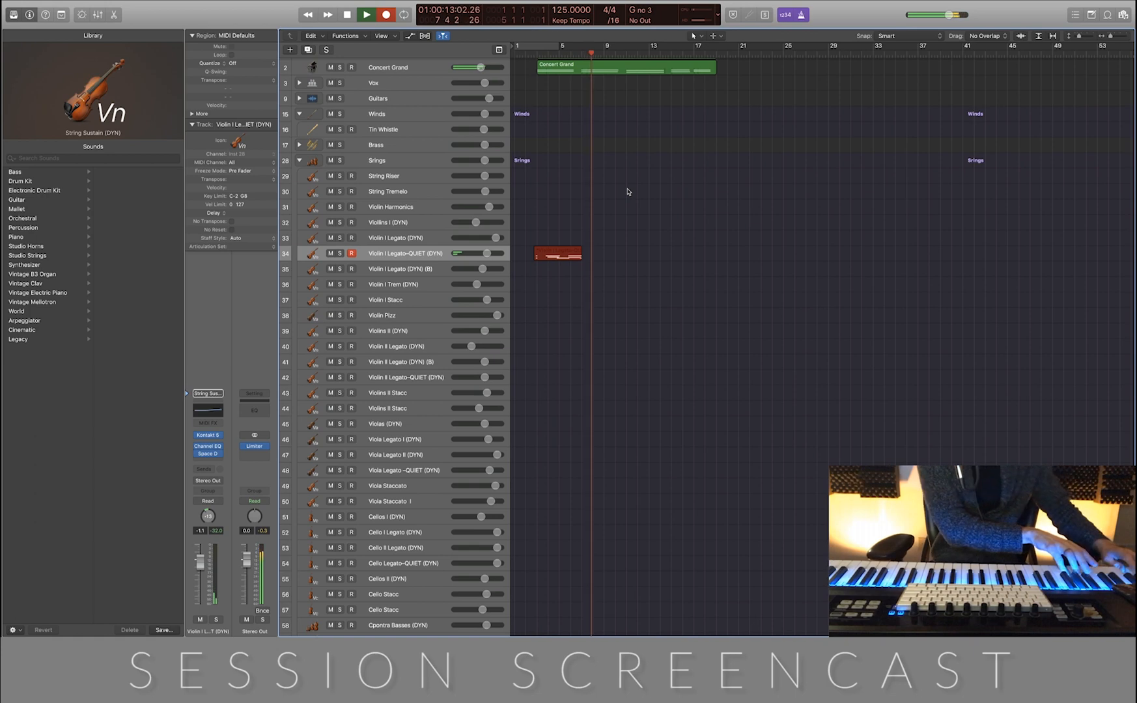
pyautogui.press('space')
pyautogui.press('b')
pyautogui.moveTo(662, 195); pyautogui.dragTo(577, 258)
pyautogui.press('Delete')
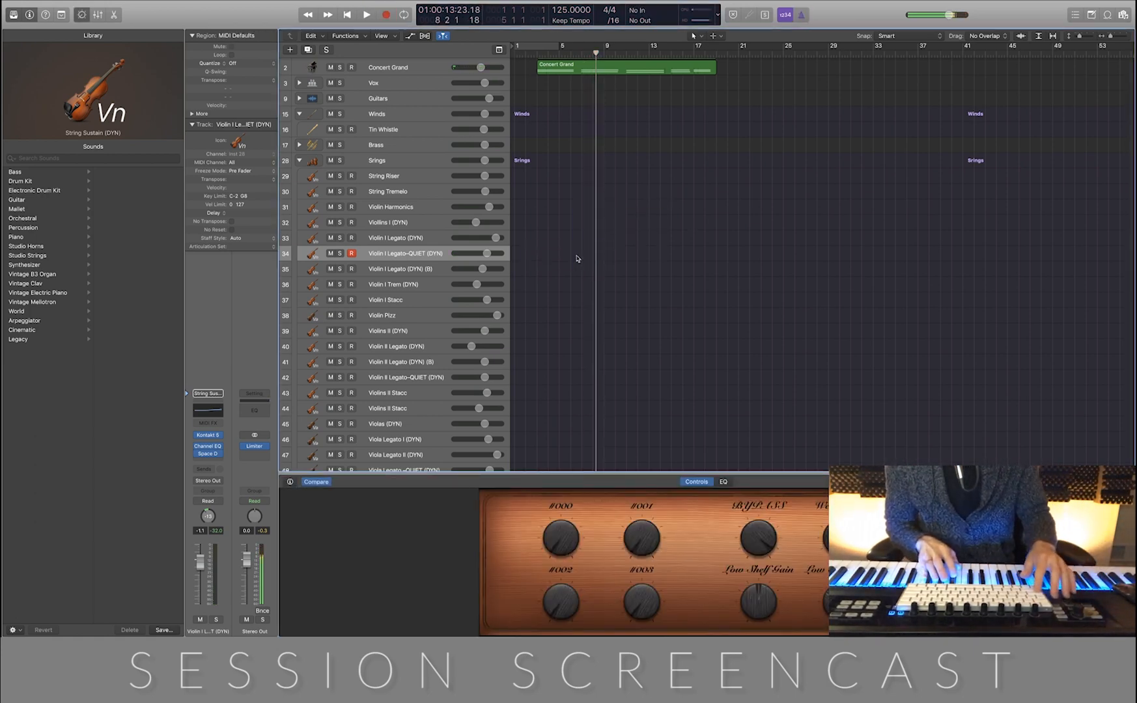
pyautogui.press('Return')
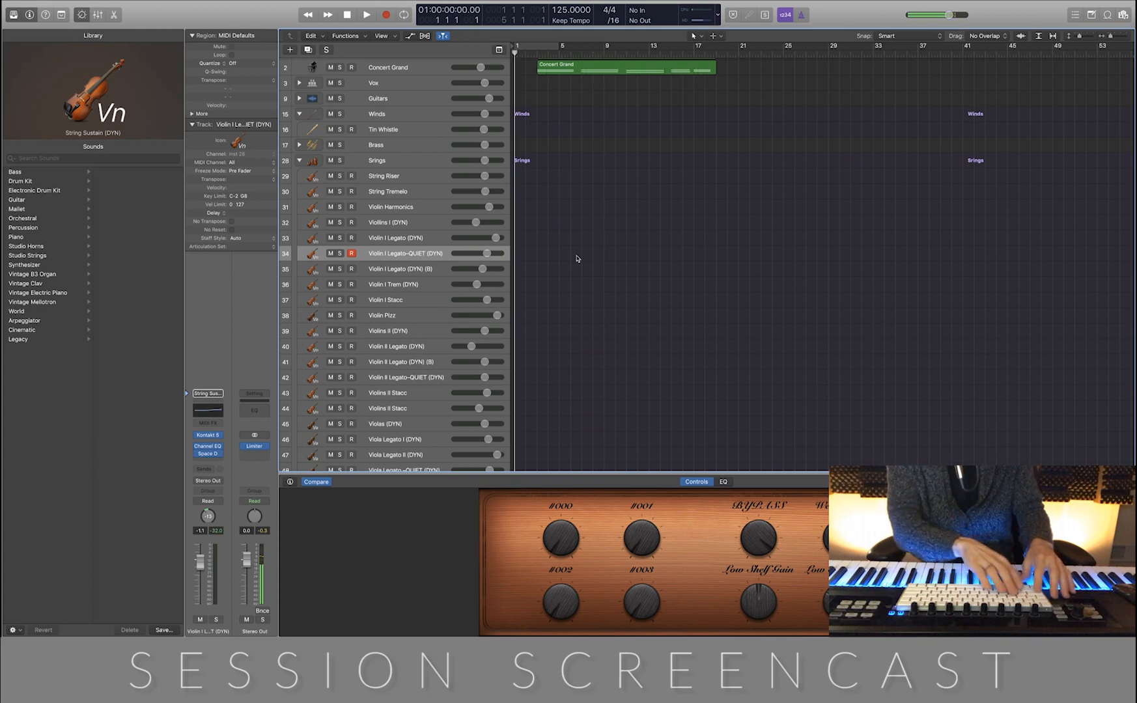
pyautogui.press('p')
pyautogui.press('p')
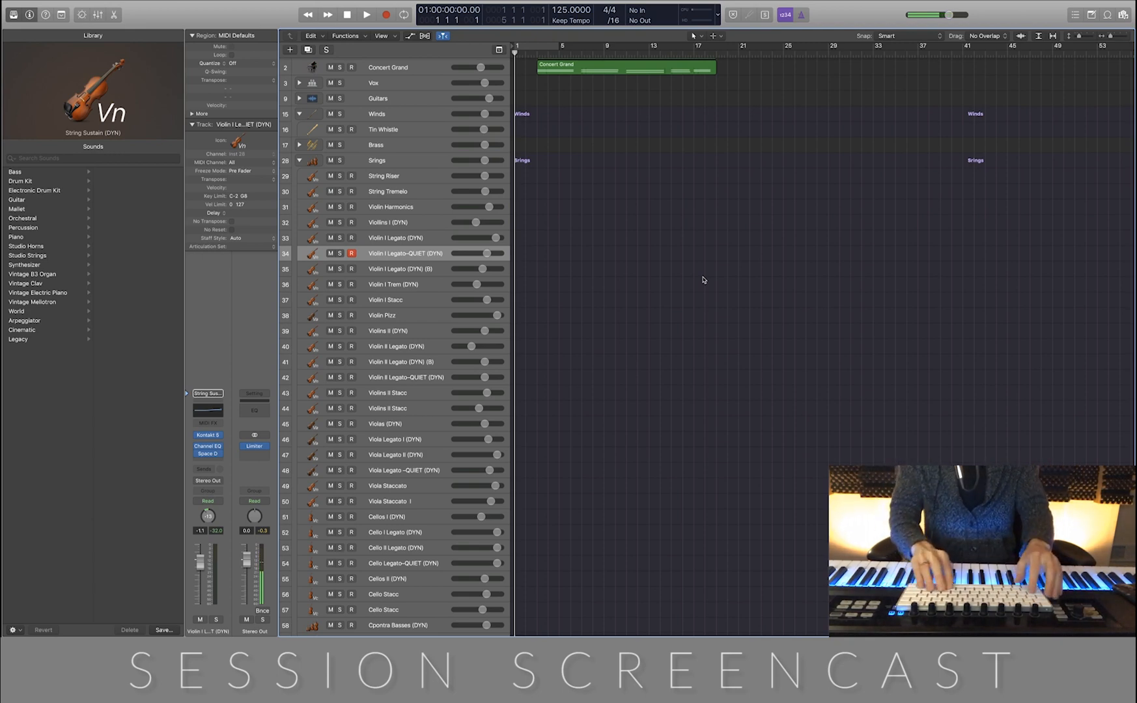
# Record a violin part on the Violin I Legato-QUIET (DYN) track from the start to the end of the piano region
pyautogui.press('r')
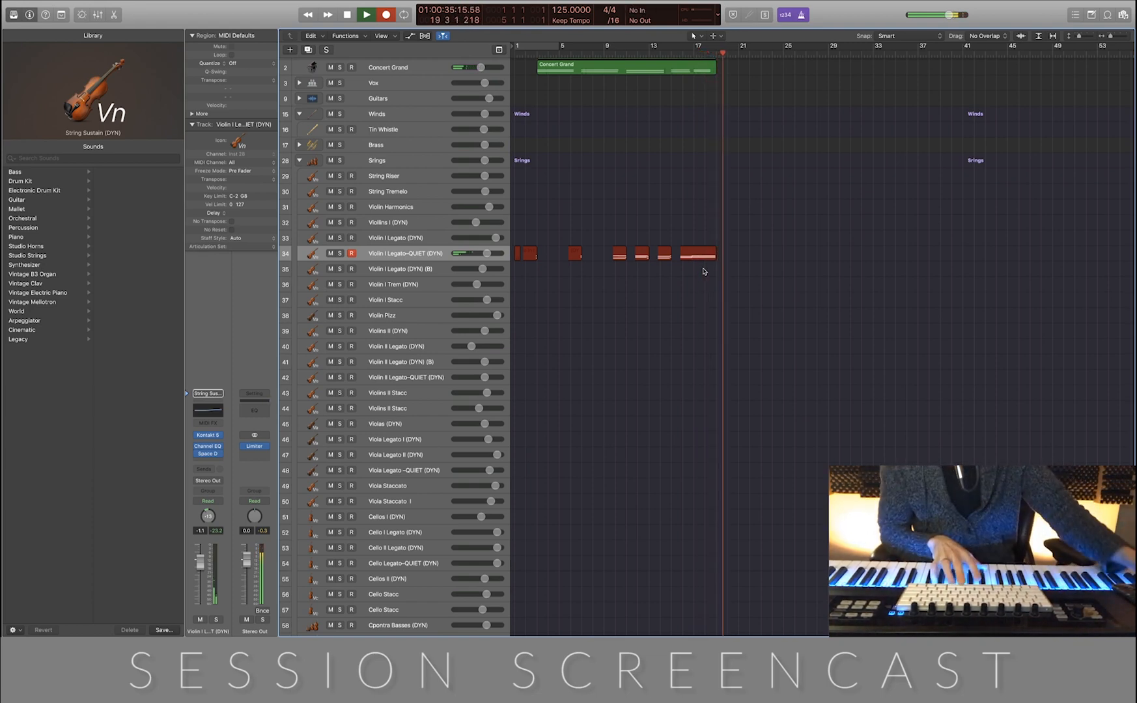
pyautogui.press('space')
pyautogui.click(638, 297)
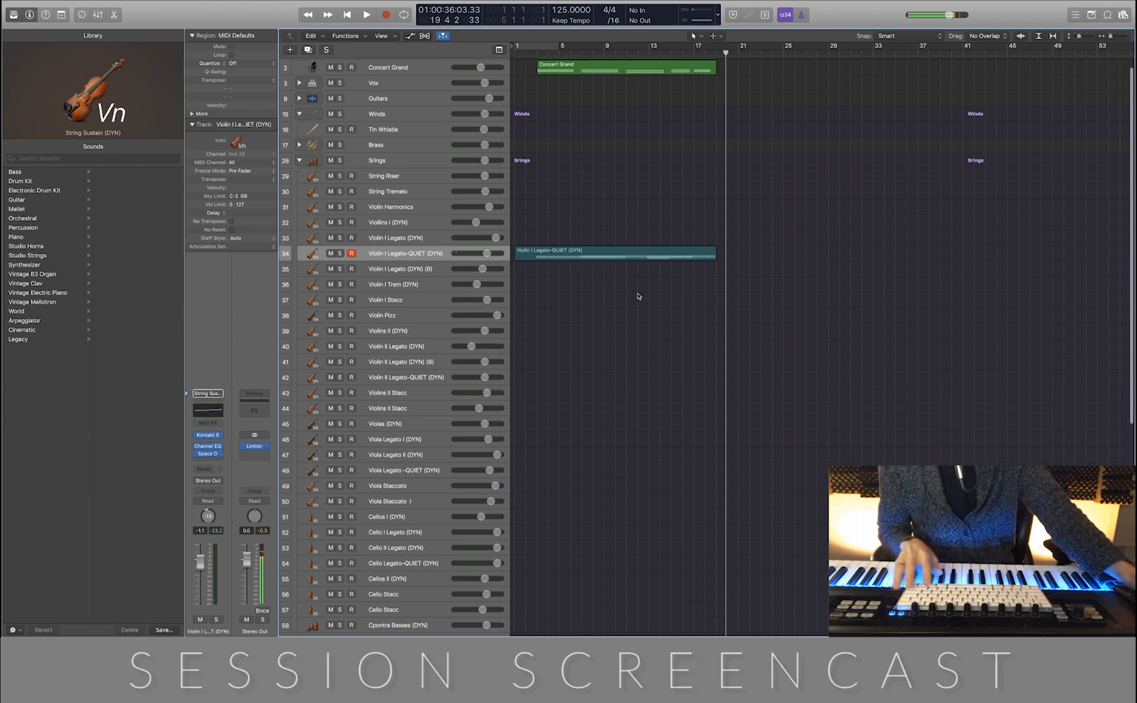
# Open the recorded violin region in the piano roll and display its Modulation data in the automation area
pyautogui.scroll(8, 663, 290)
pyautogui.doubleClick(649, 285)
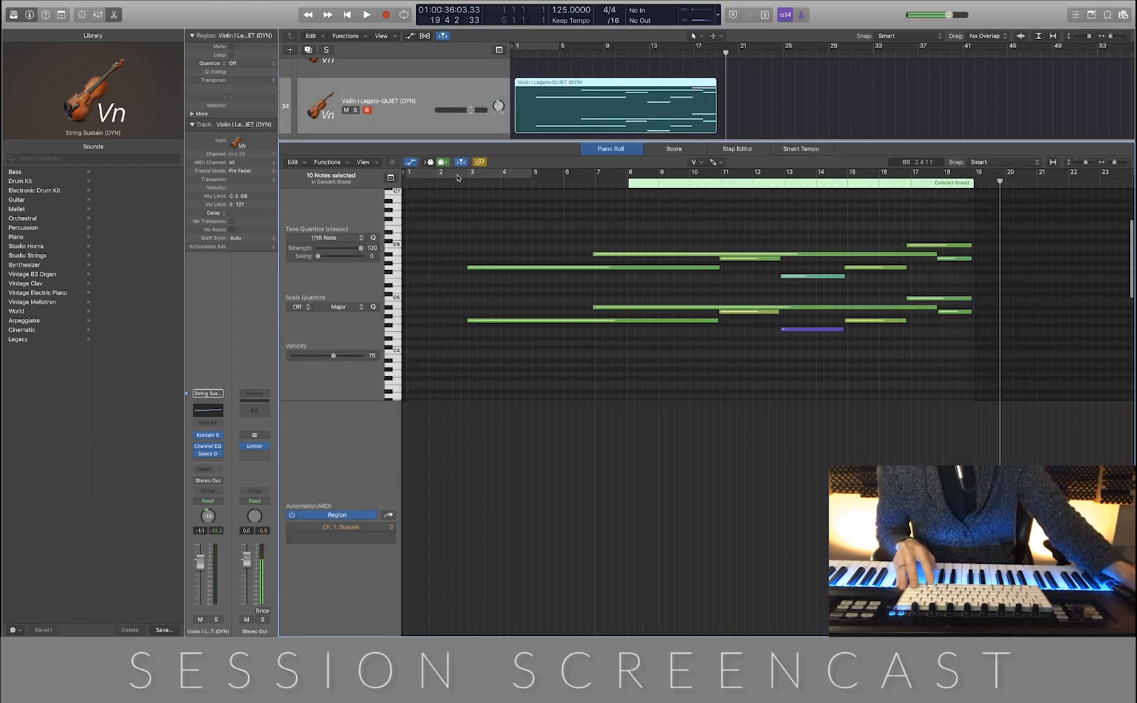
pyautogui.click(384, 528)
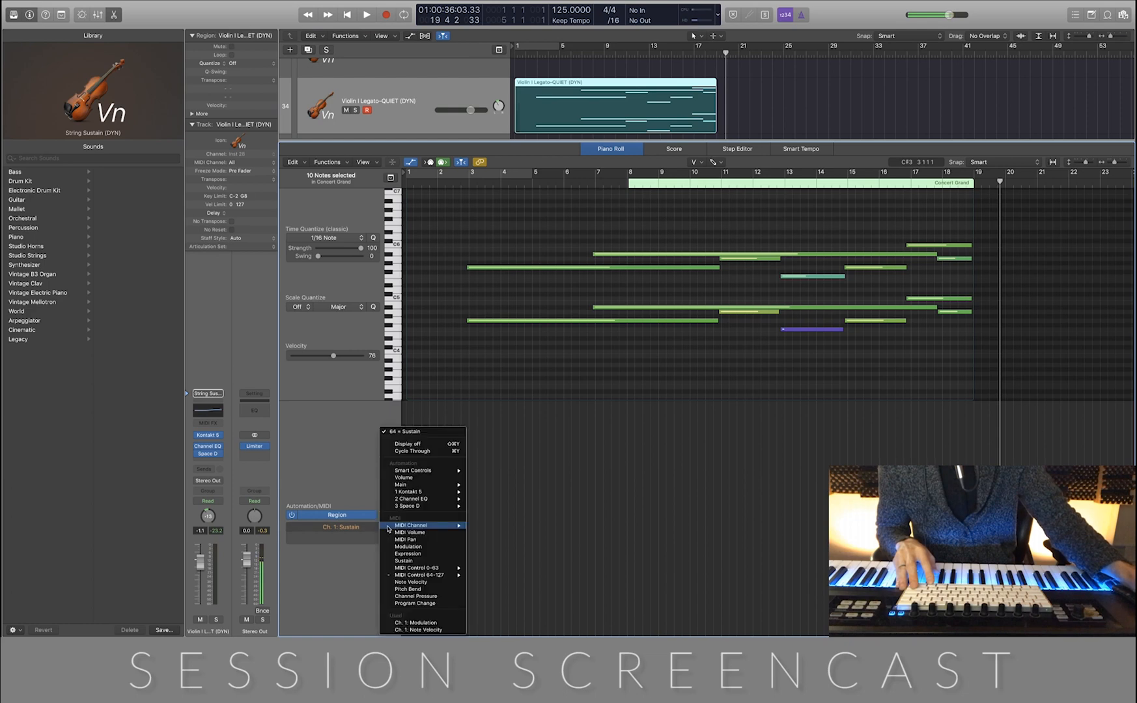
pyautogui.click(426, 549)
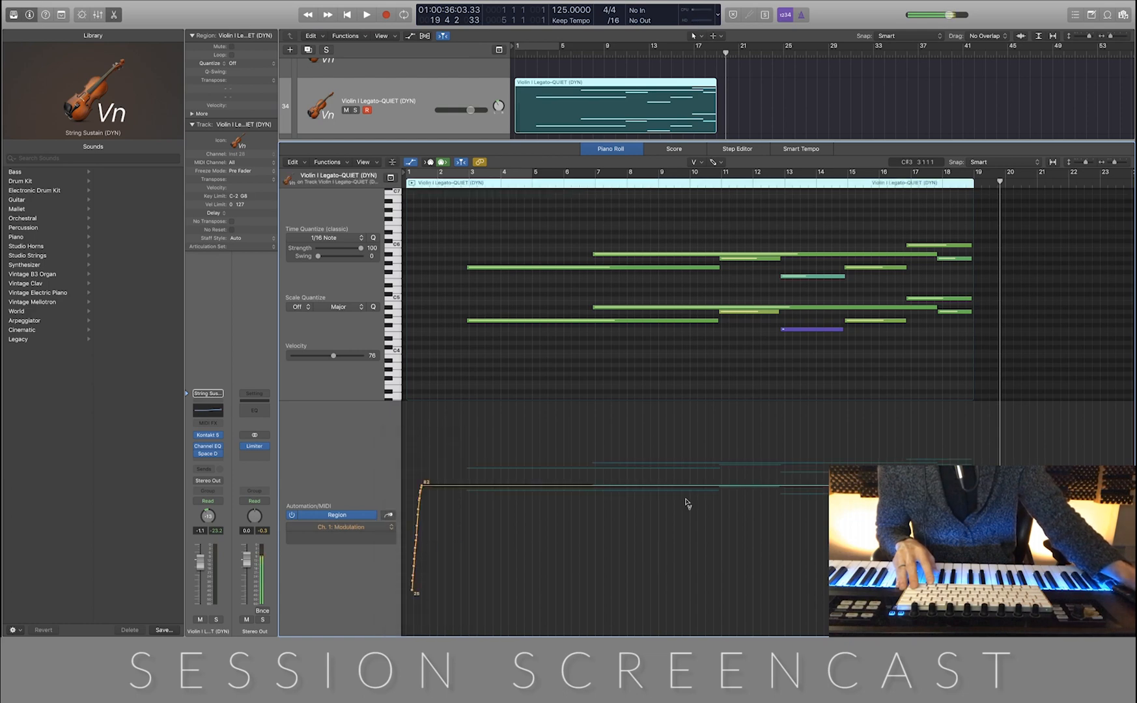
# Select all Modulation points of the violin region in the piano roll's automation area and delete them
pyautogui.scroll(-1, 578, 477)
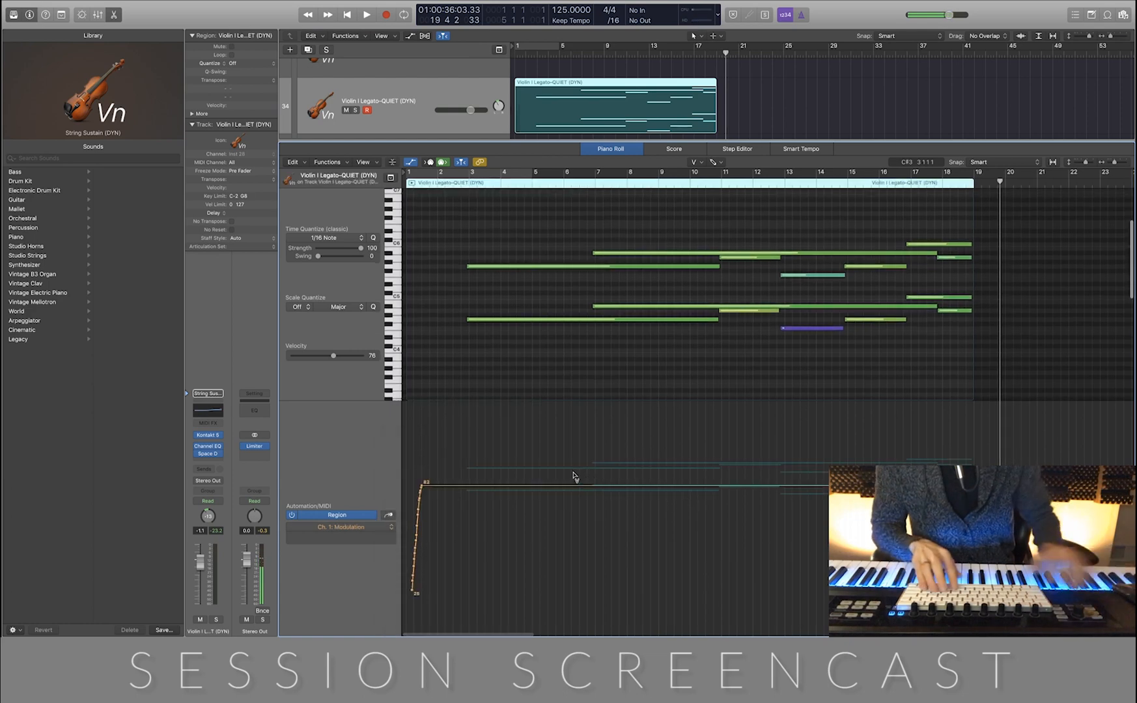
pyautogui.press('t')
pyautogui.press('t')
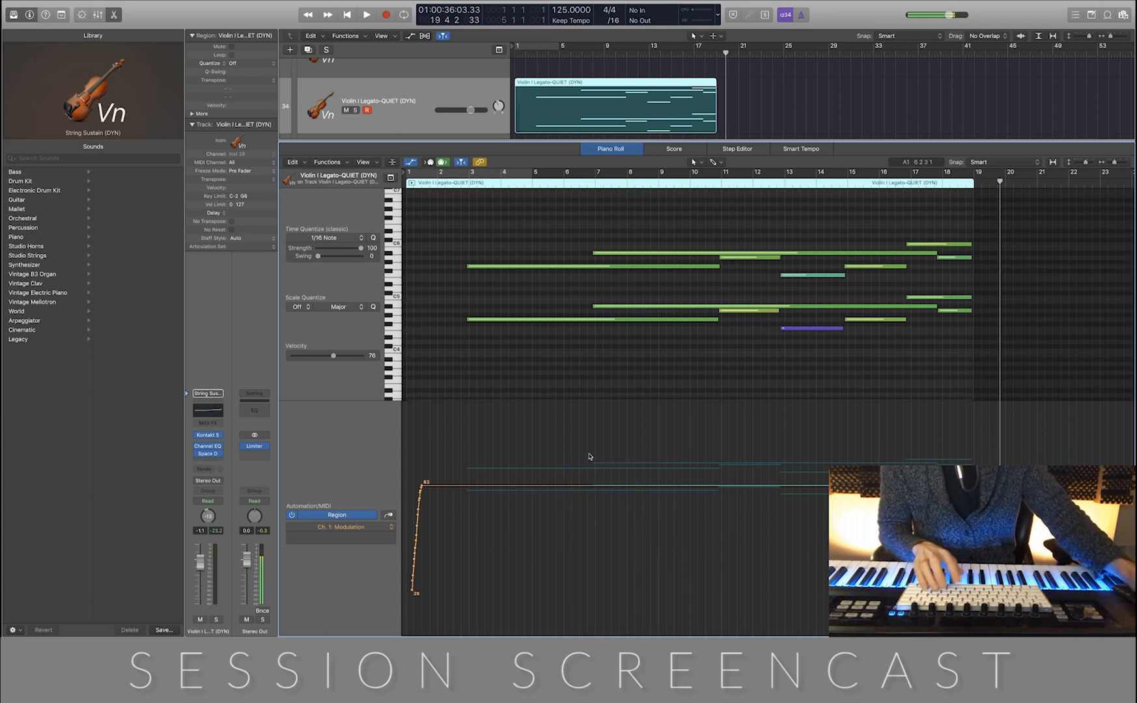
pyautogui.moveTo(641, 437); pyautogui.dragTo(383, 584)
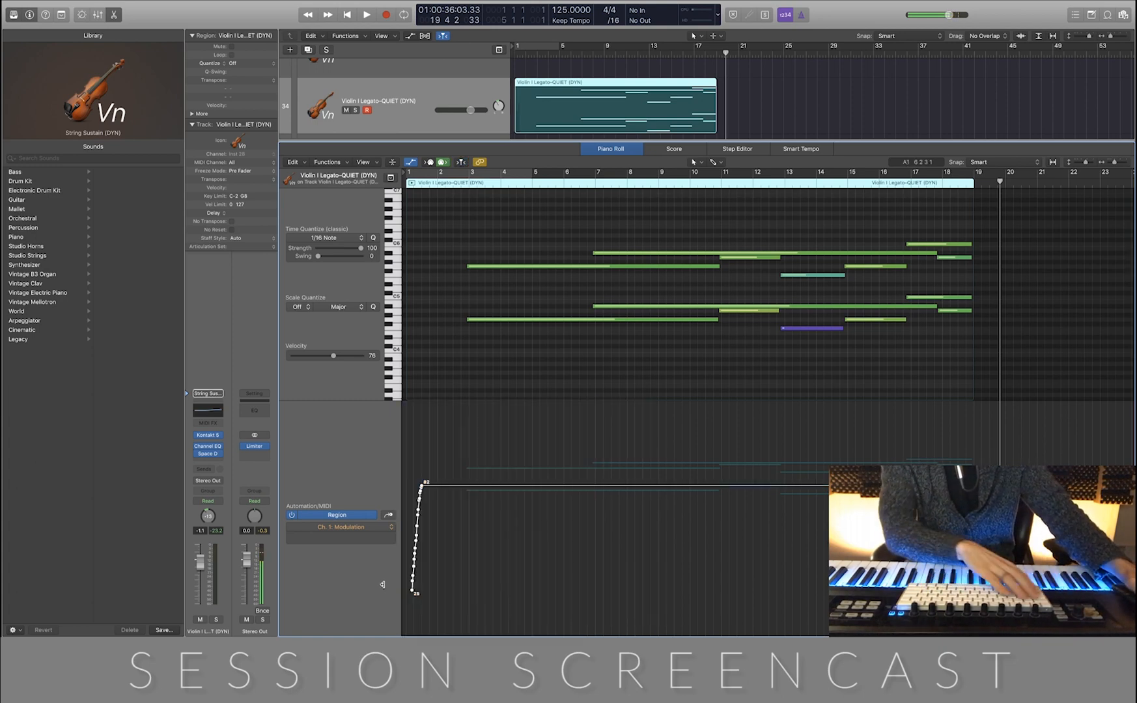
pyautogui.press('Delete')
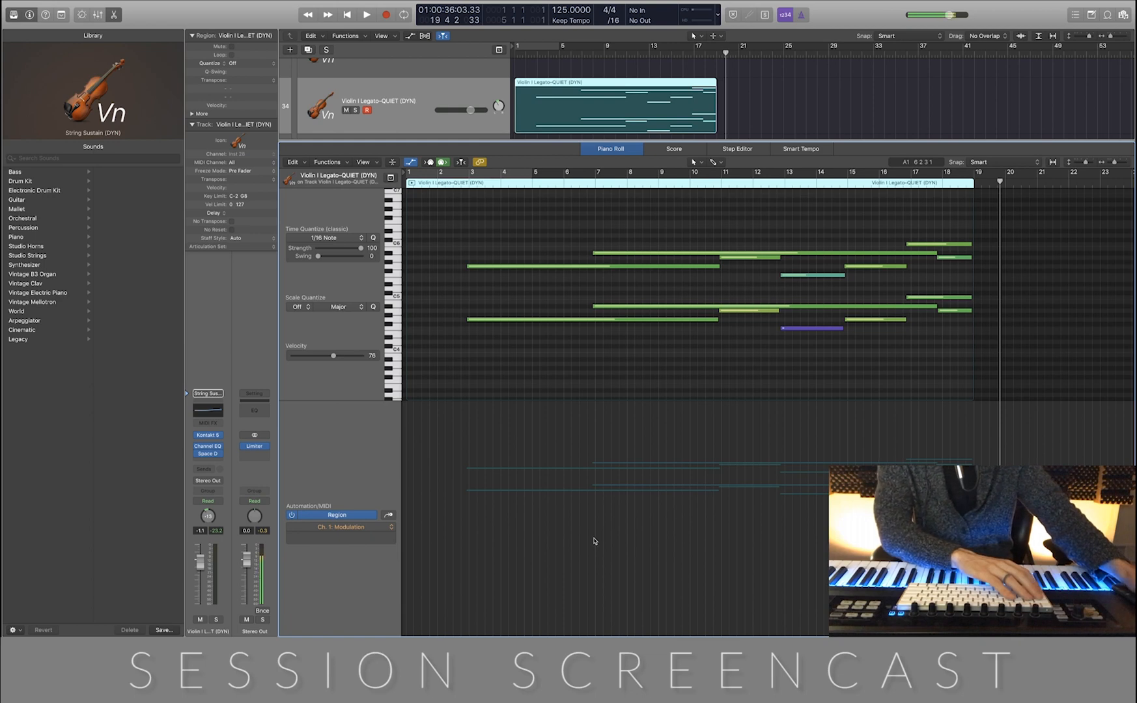
# Record new modulation swells over the violin region from the project start to past its end, and close the piano roll
pyautogui.press('Return')
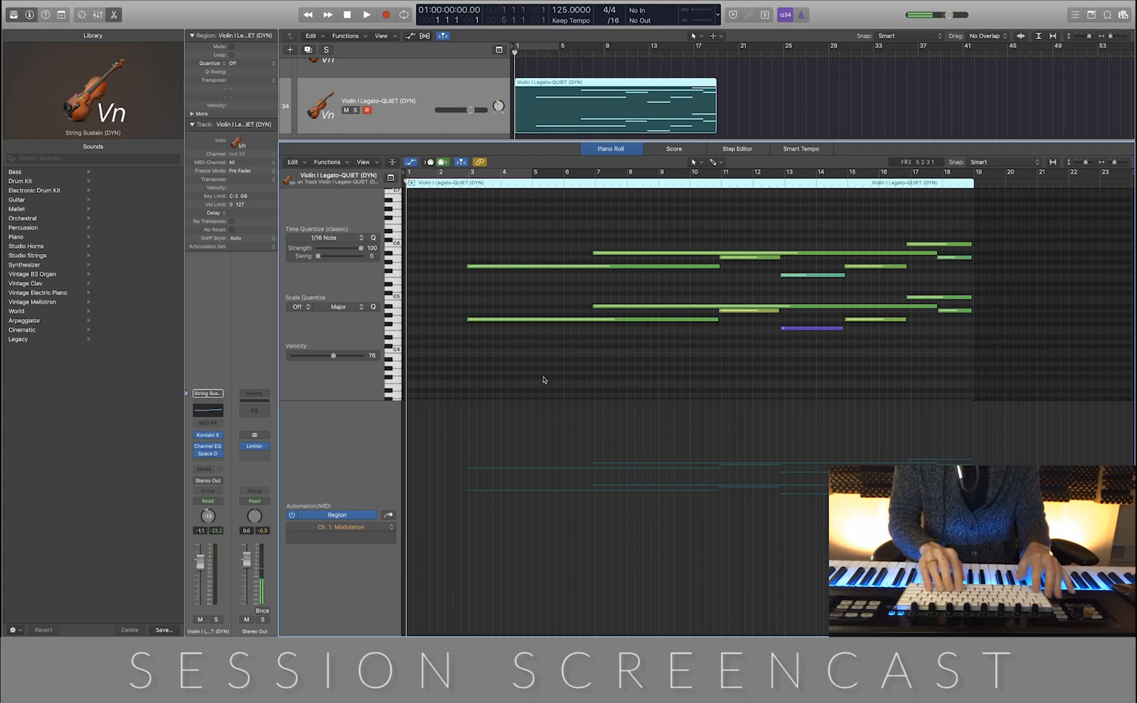
pyautogui.press('r')
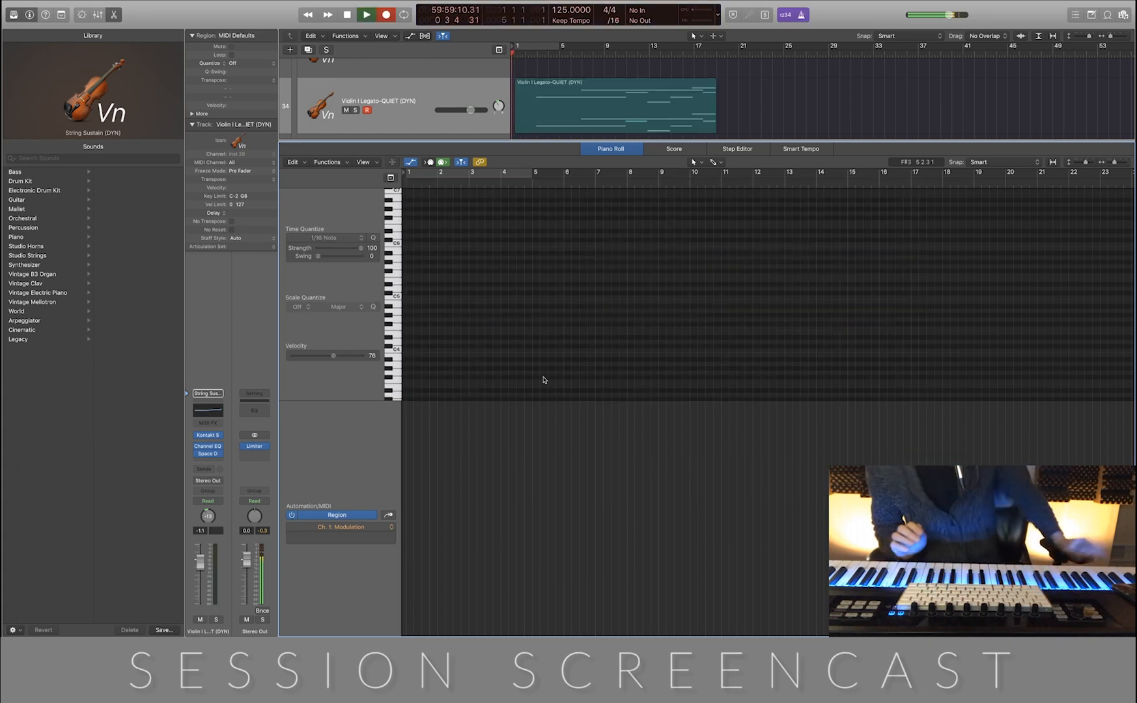
pyautogui.click(660, 112)
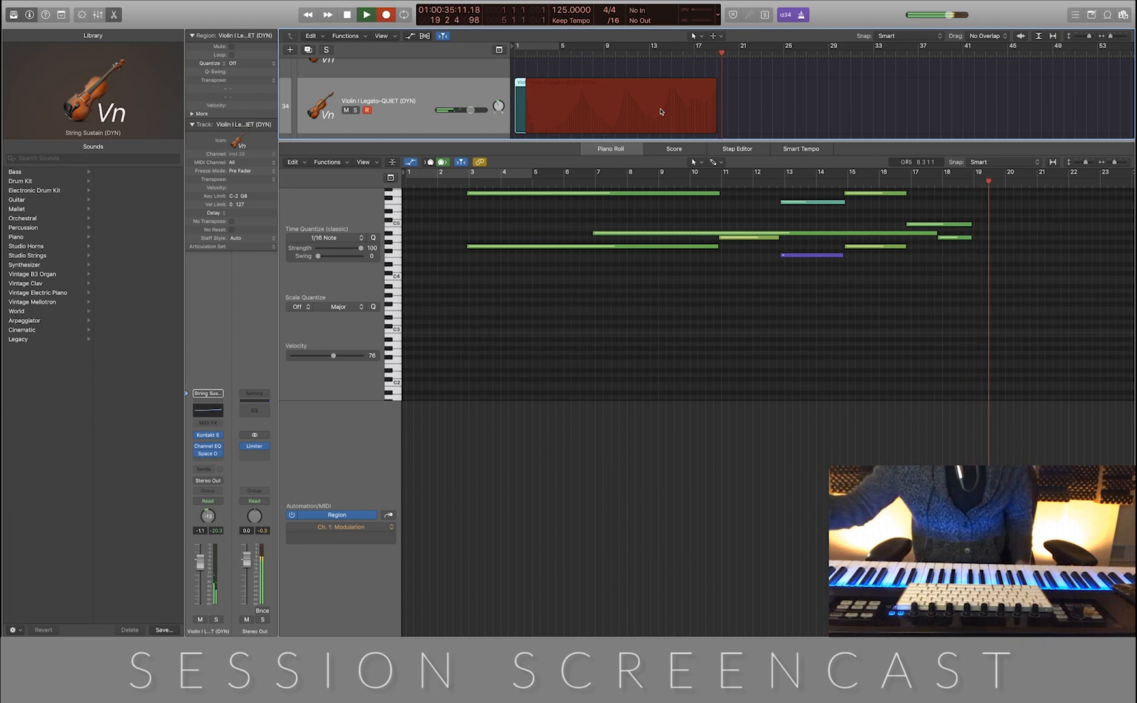
pyautogui.press('space')
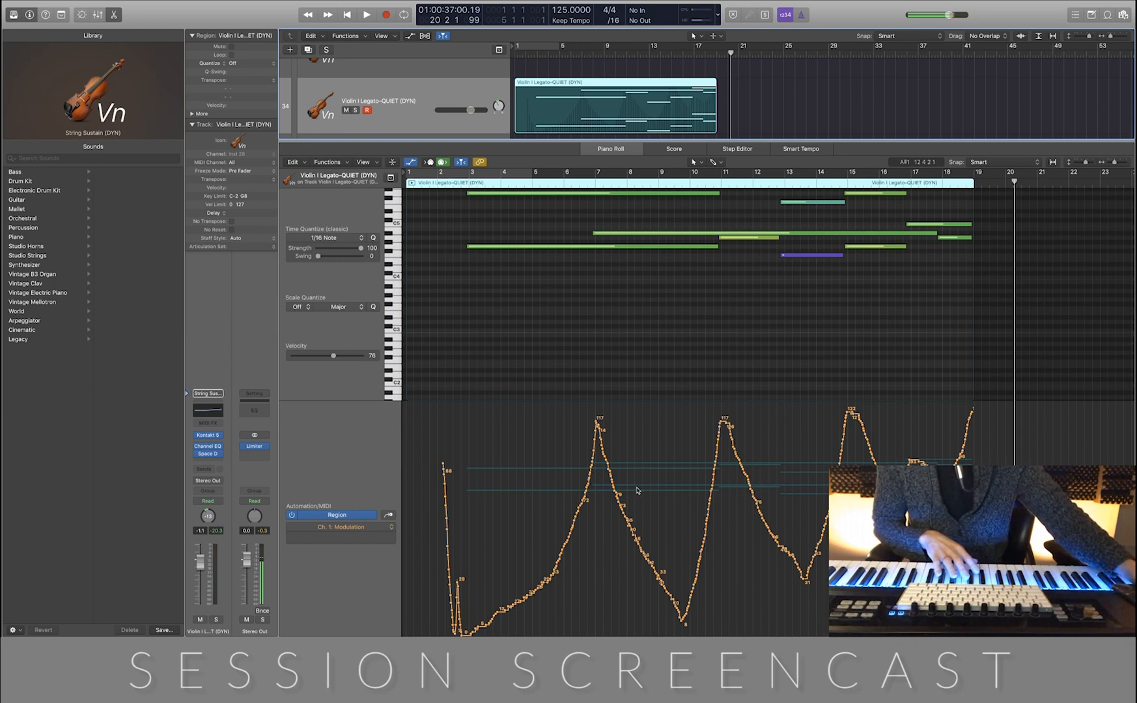
pyautogui.press('p')
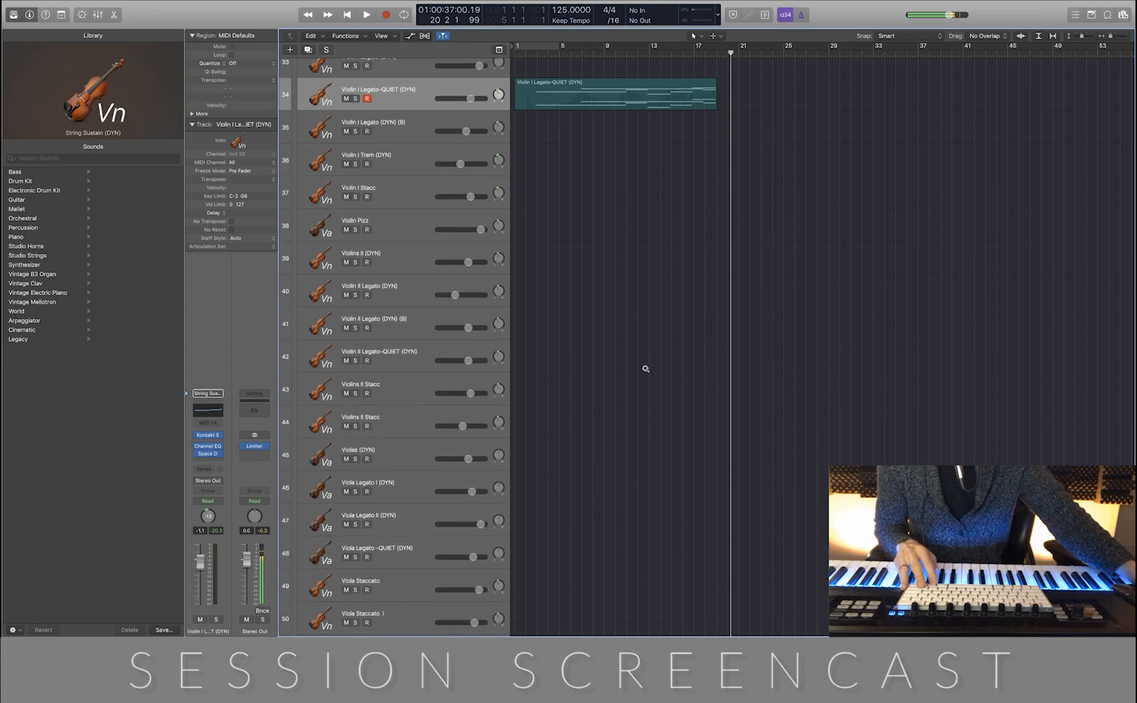
# Audition the Visceral Hit 2 track in solo around bar 3, stop playback, and turn its solo off again
pyautogui.press('z')
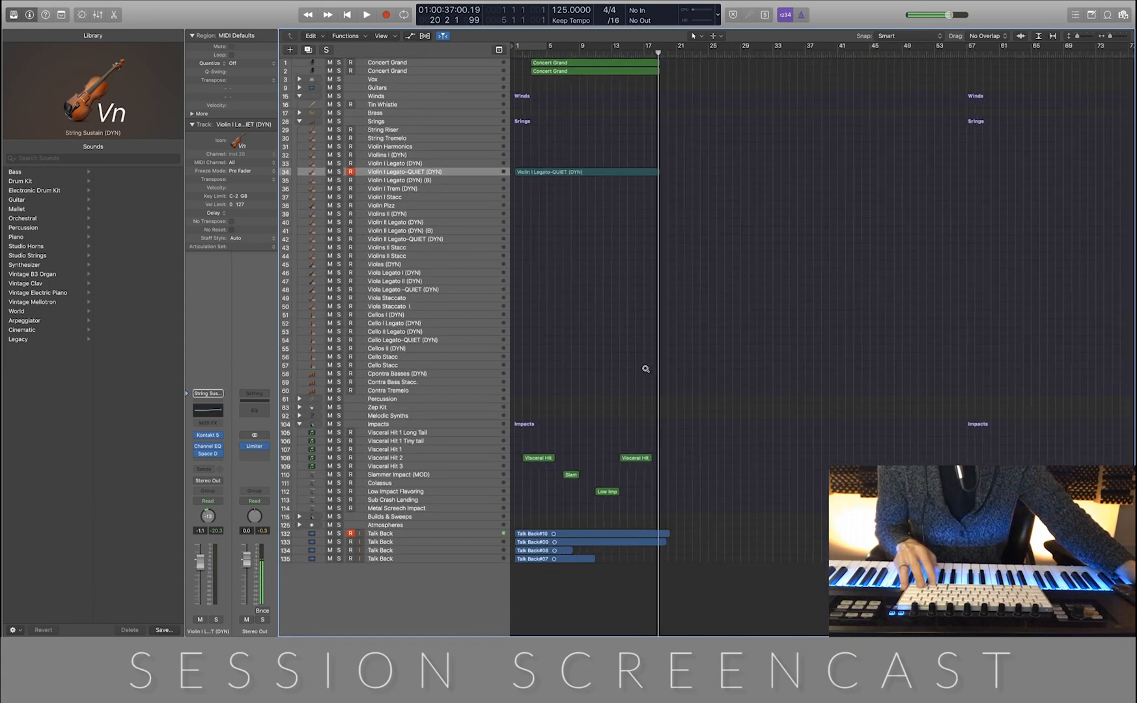
pyautogui.press('z')
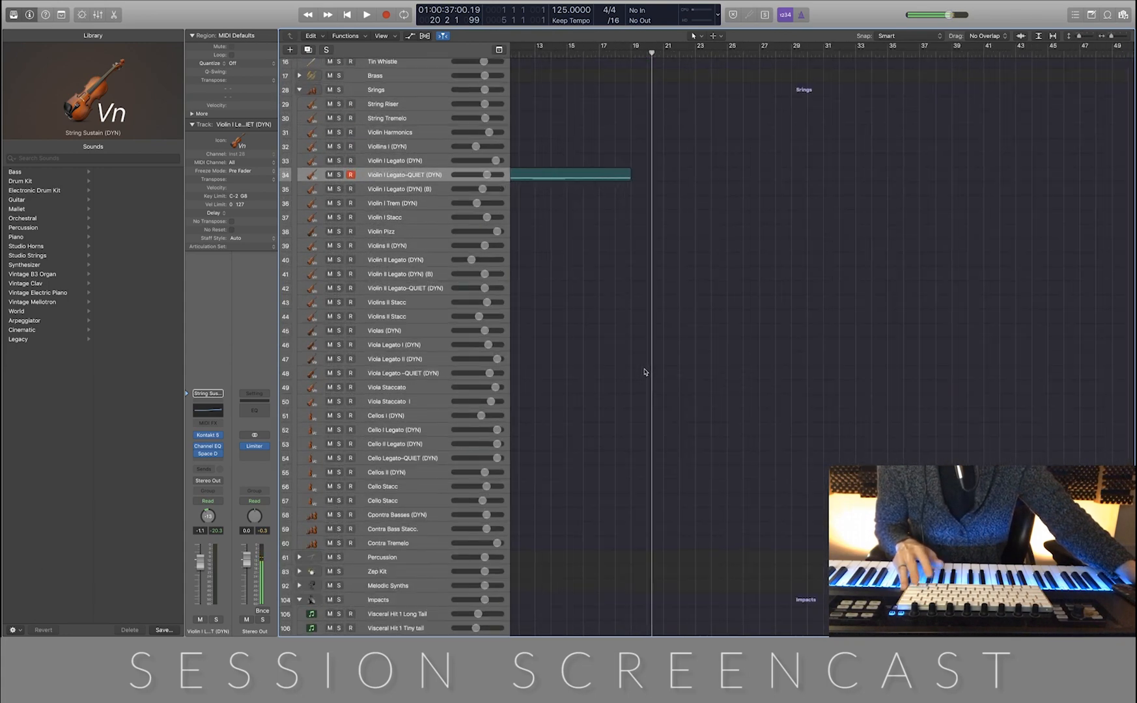
pyautogui.hscroll(-5, 646, 371)
pyautogui.scroll(5, 653, 386)
pyautogui.hscroll(-4, 655, 383)
pyautogui.hscroll(-5, 657, 383)
pyautogui.scroll(-4, 657, 383)
pyautogui.scroll(-3, 660, 381)
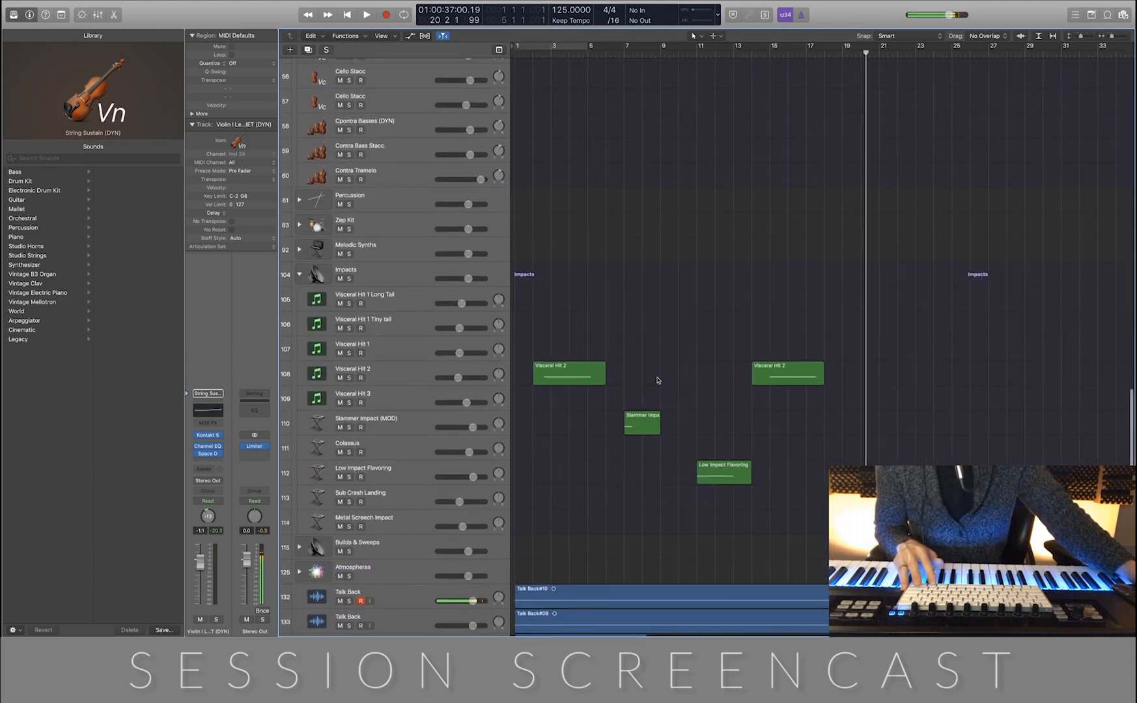
pyautogui.scroll(1, 659, 381)
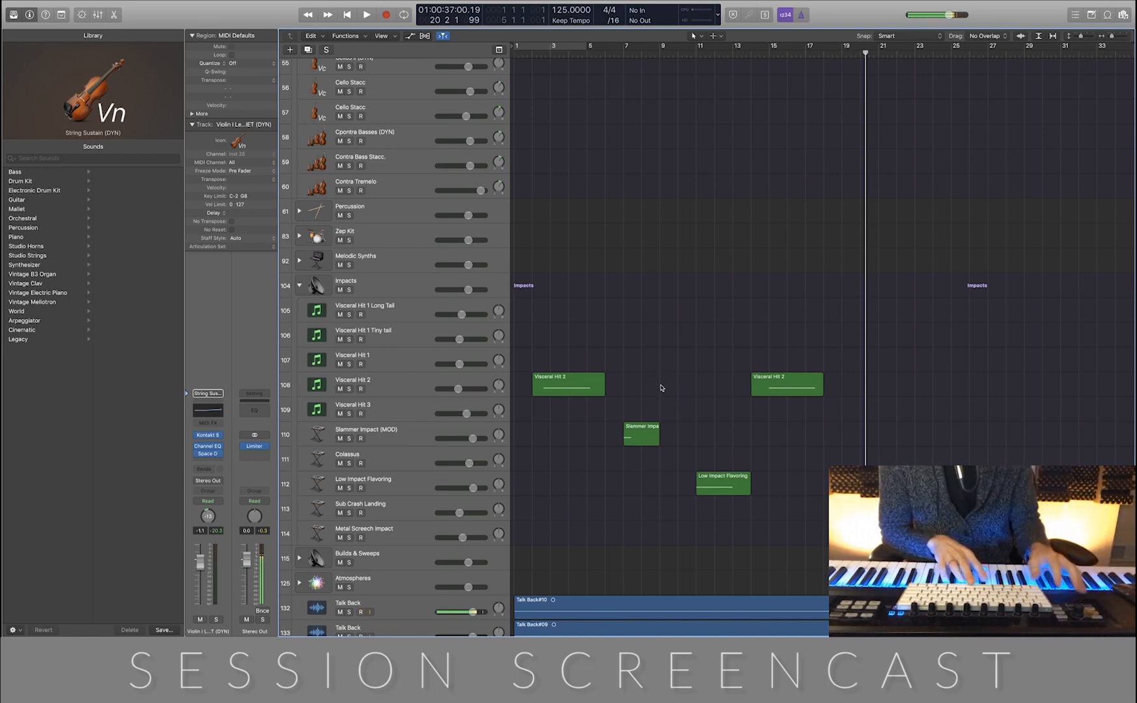
pyautogui.click(349, 389)
pyautogui.press('space')
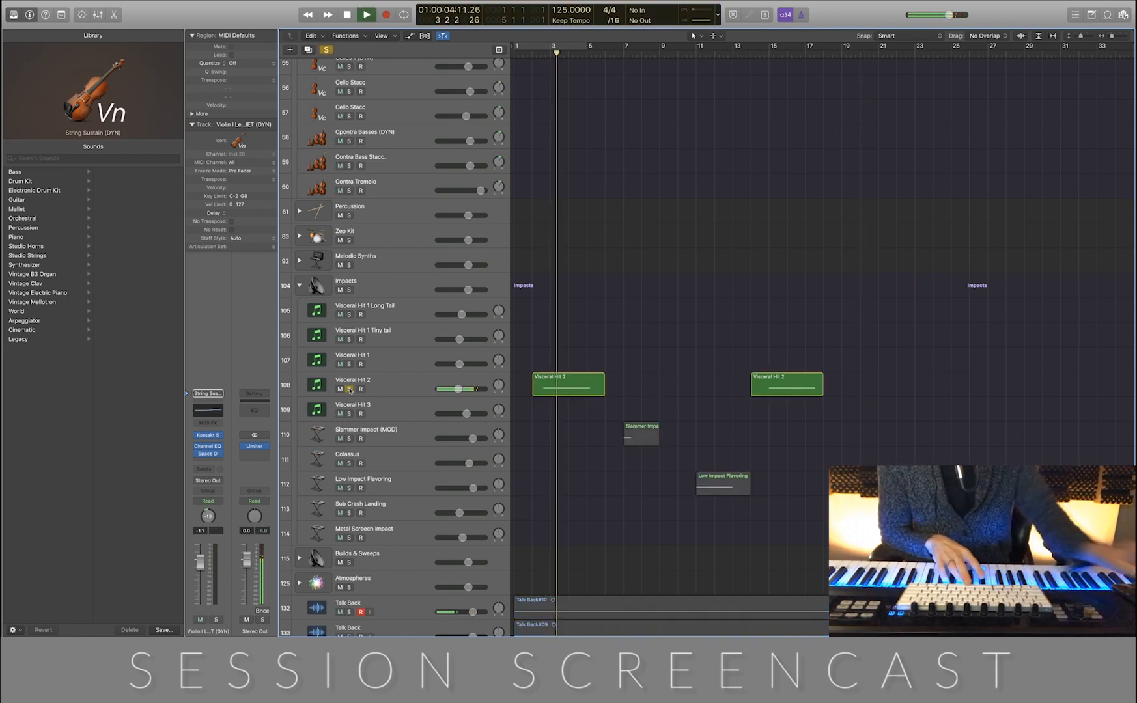
pyautogui.press('space')
pyautogui.click(350, 389)
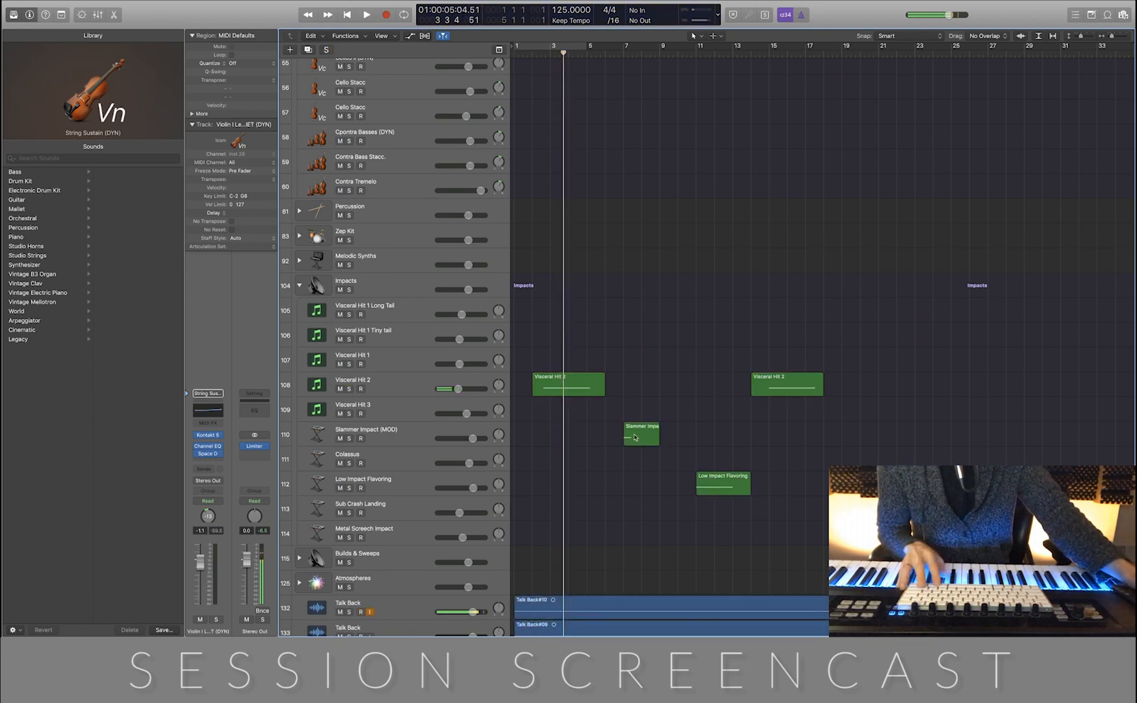
# Add a new audio track directly below the Metal Screech Impact track in the Impacts group
pyautogui.scroll(-3, 638, 480)
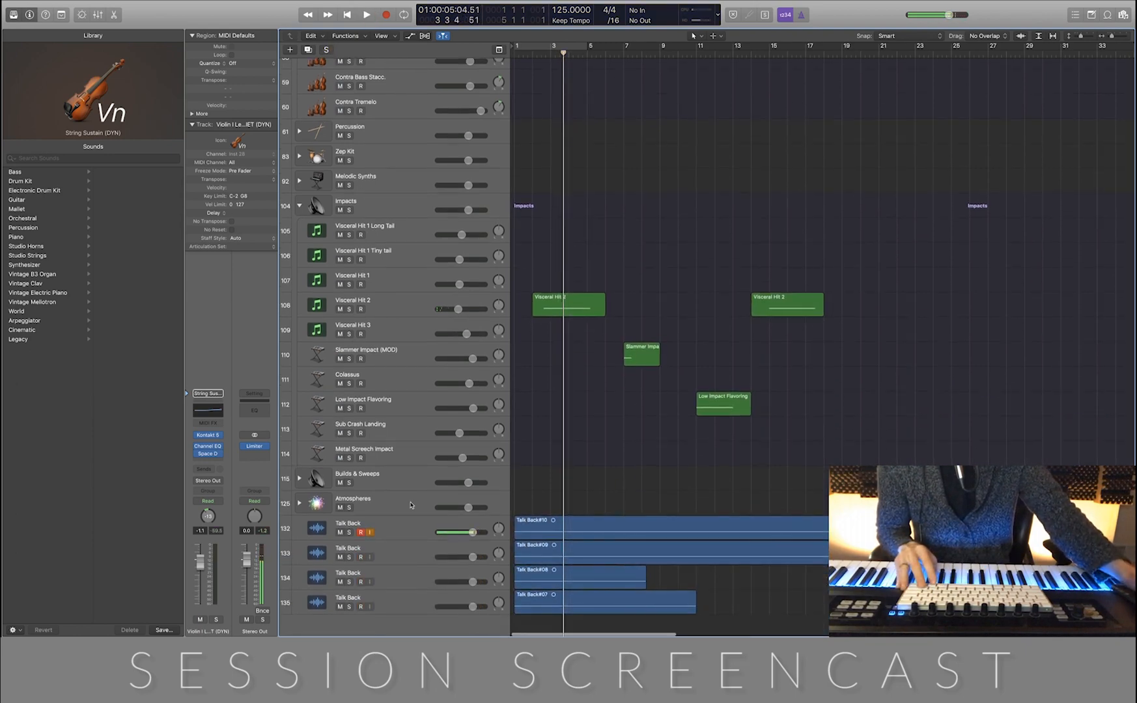
pyautogui.scroll(-8, 588, 453)
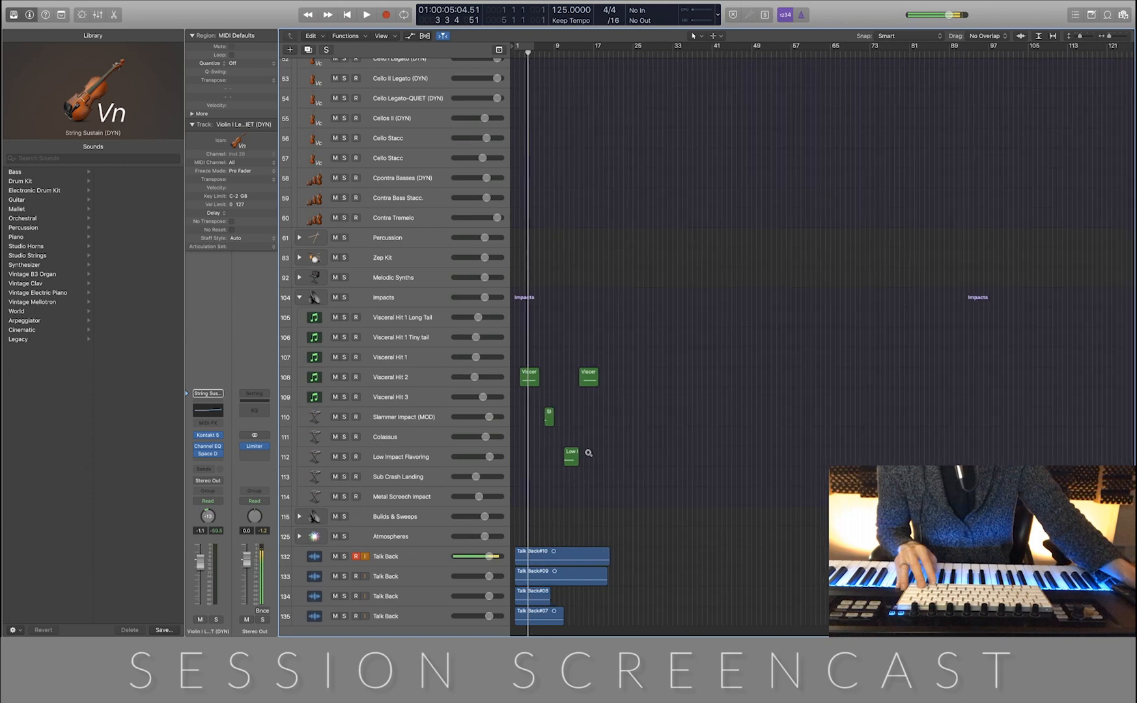
pyautogui.scroll(5, 587, 453)
pyautogui.hscroll(-2, 587, 453)
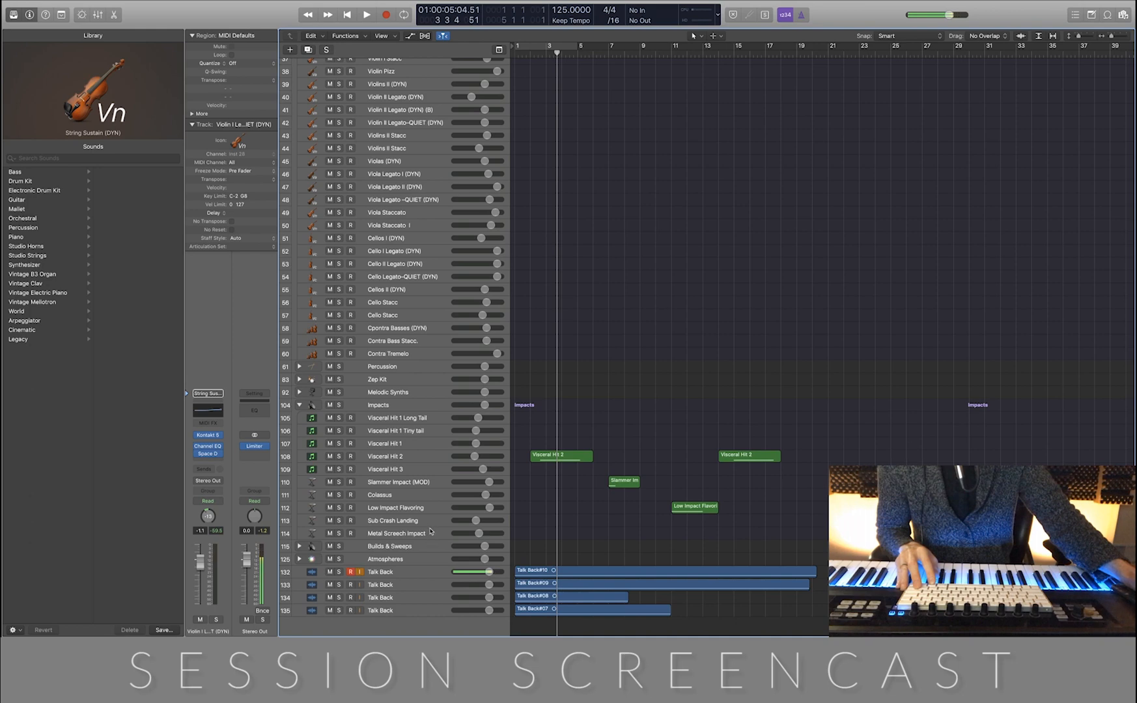
pyautogui.click(429, 532)
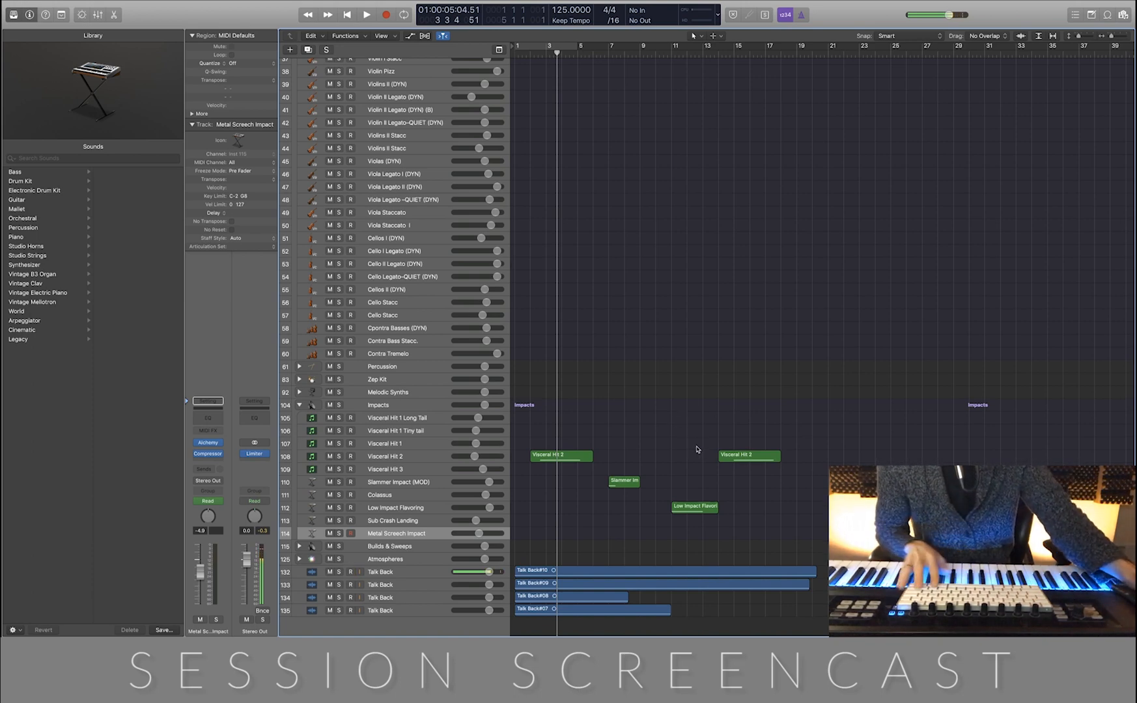
pyautogui.scroll(10, 700, 448)
pyautogui.moveTo(440, 553)
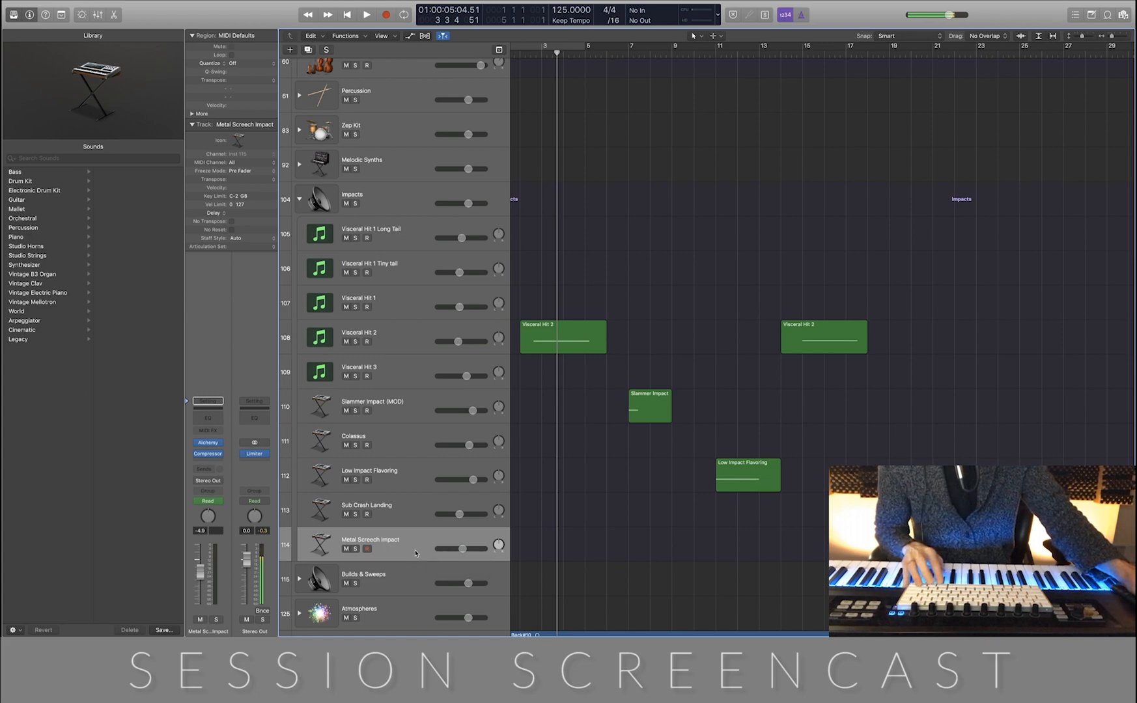
pyautogui.press('alt+super+a')
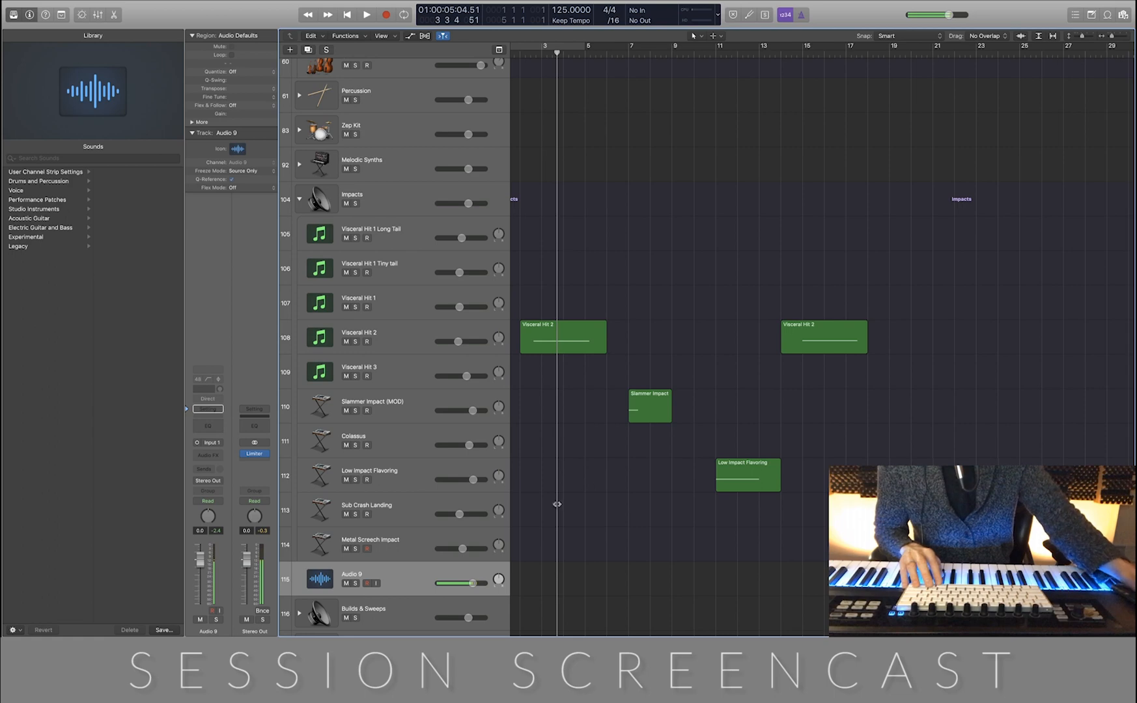
# Search the audio files for "REV Crash" and import Rev Crash_1.wav onto the new audio track
pyautogui.press('shift+super+i')
pyautogui.write('REV')
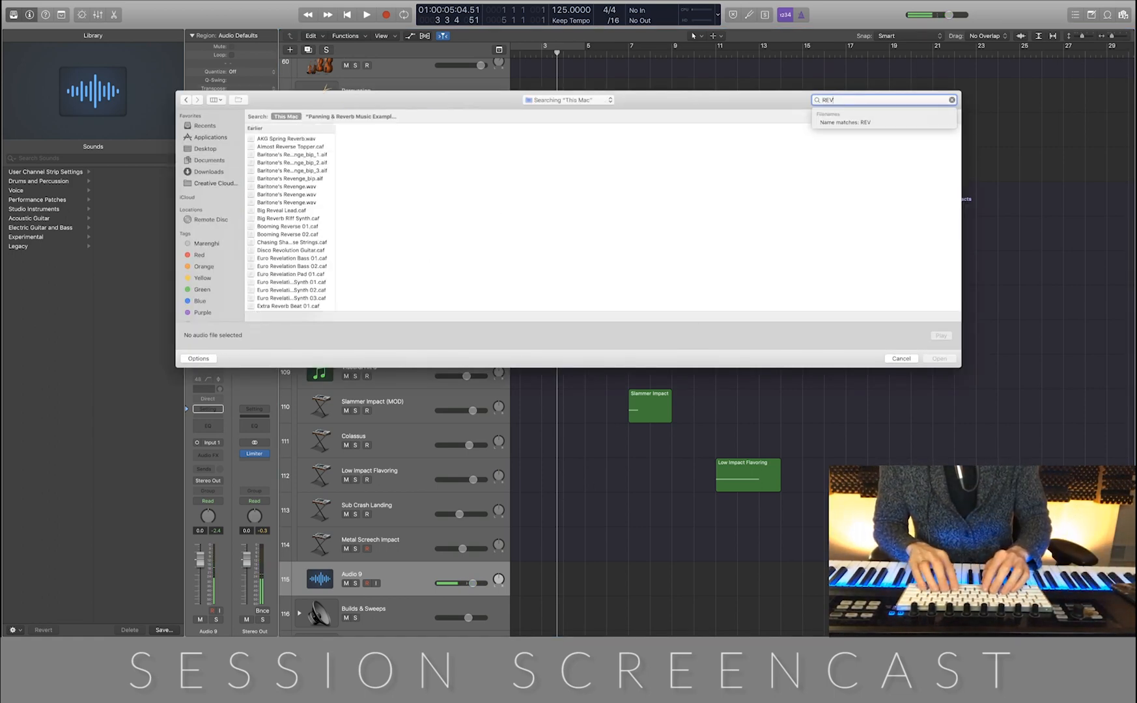
pyautogui.write(' Crash')
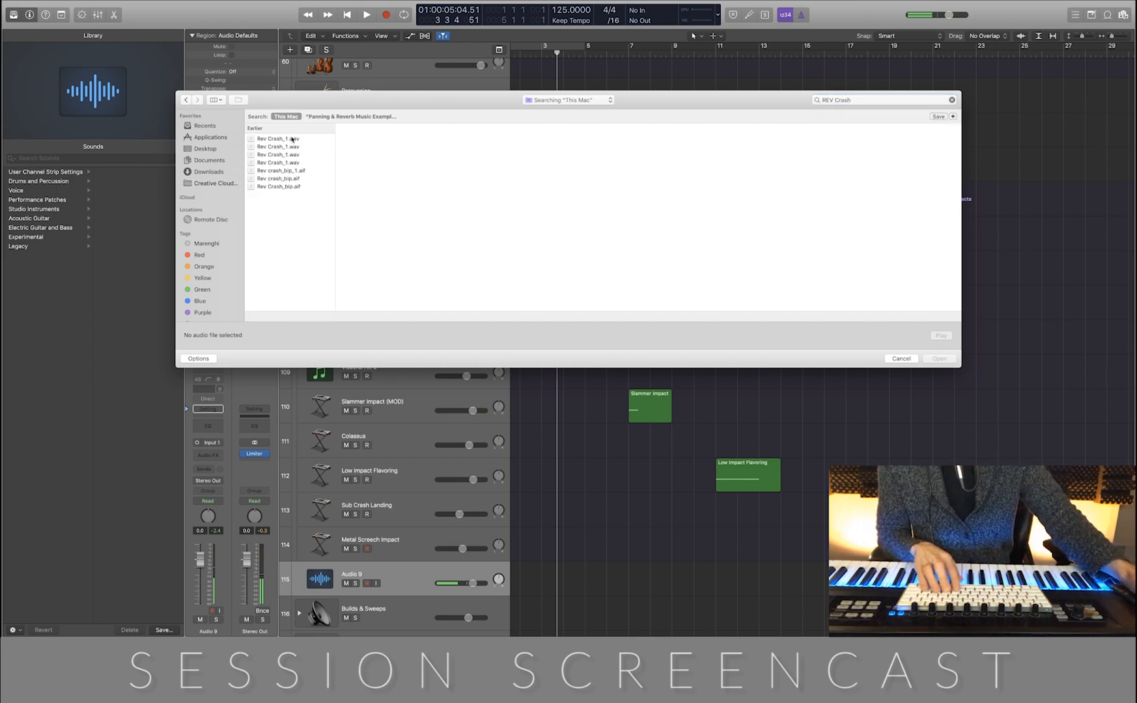
pyautogui.click(293, 139)
pyautogui.press('Return')
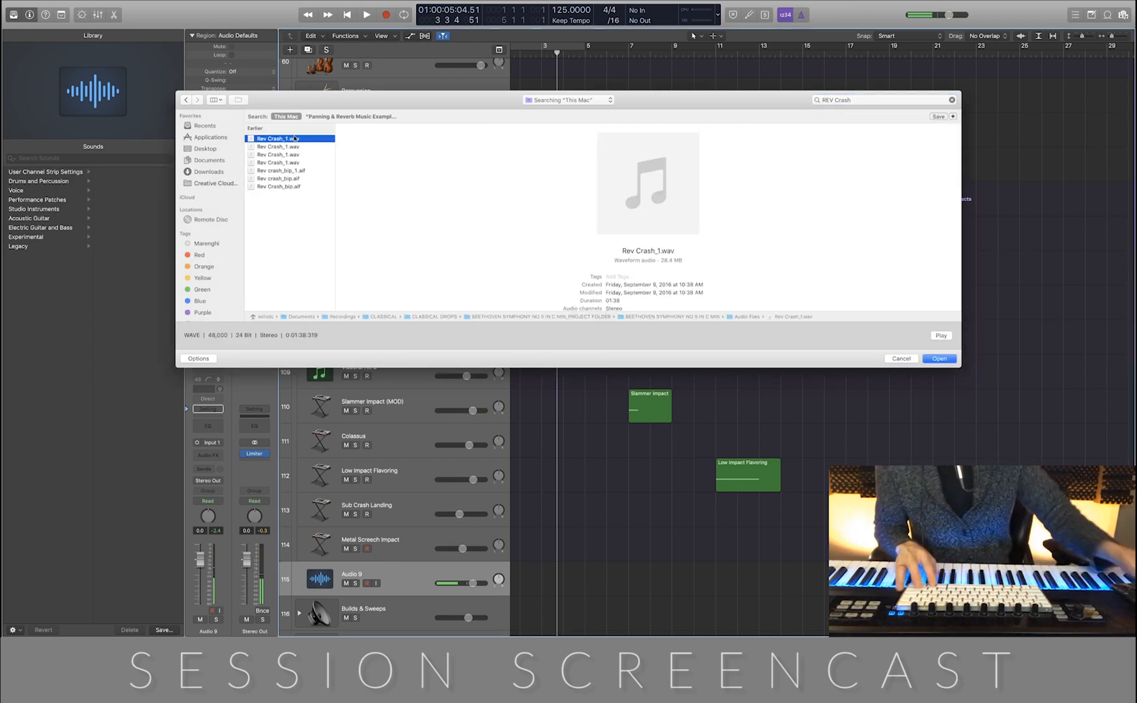
# Trim the empty beginning of the Rev Crash_1 region so it starts at about bar 37, shortly before the reverse crash
pyautogui.scroll(5, 714, 427)
pyautogui.scroll(-5, 713, 427)
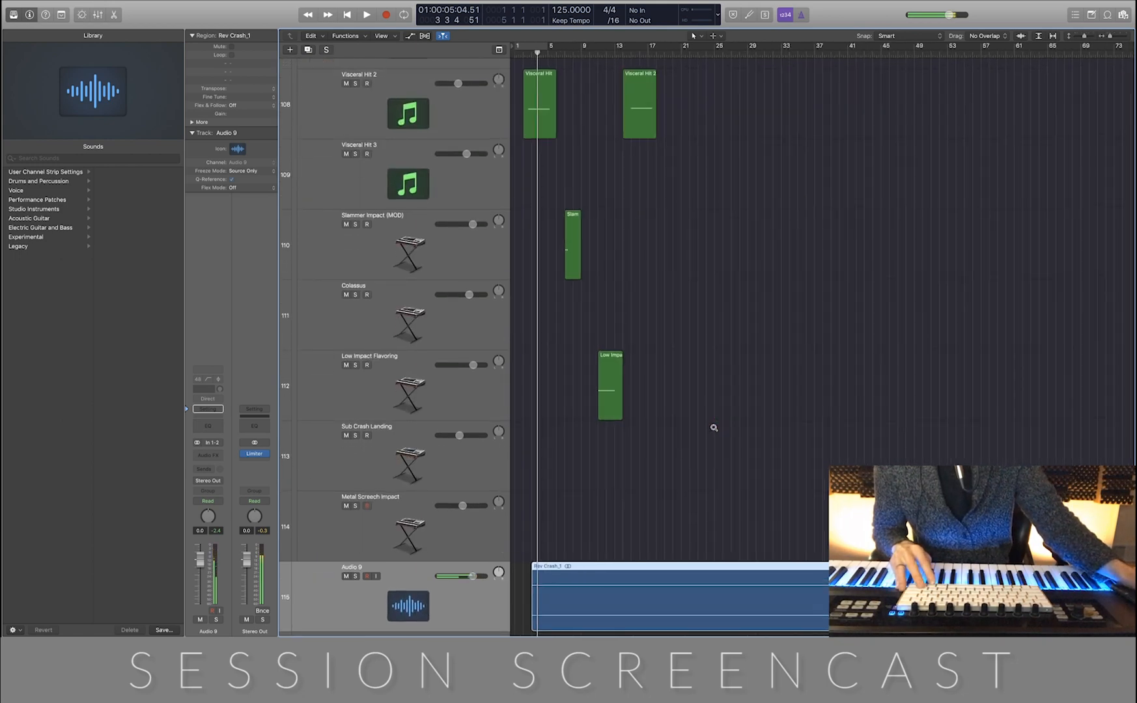
pyautogui.moveTo(530, 626); pyautogui.dragTo(778, 595)
pyautogui.press('z')
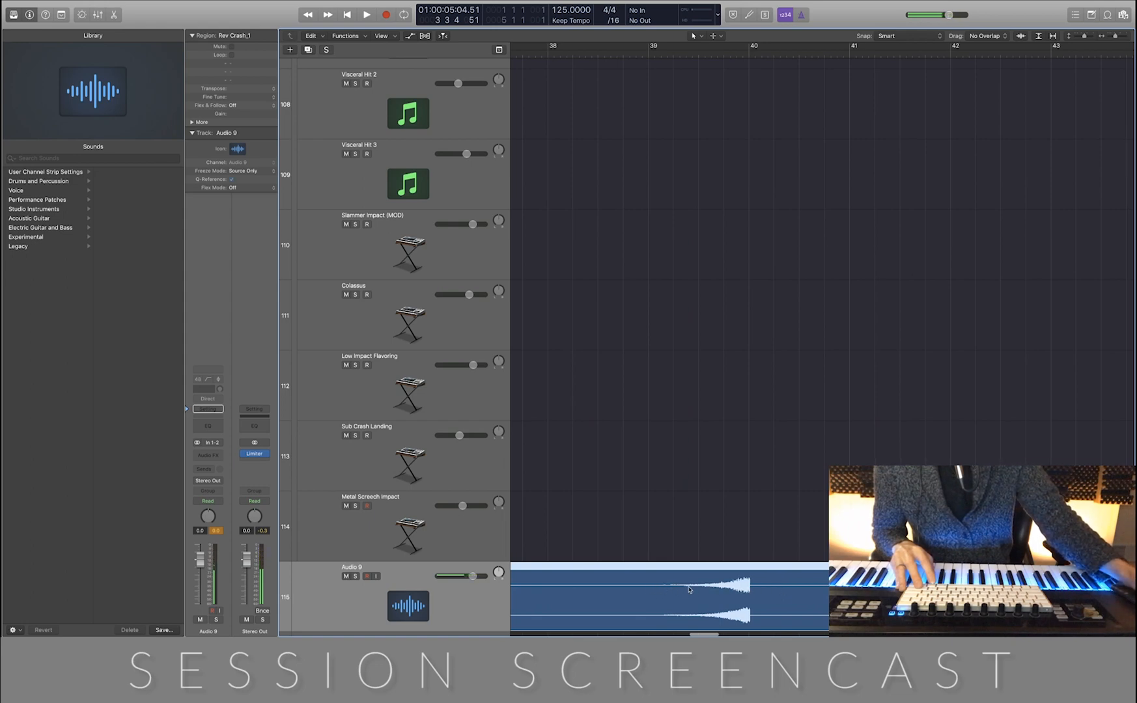
pyautogui.press('z')
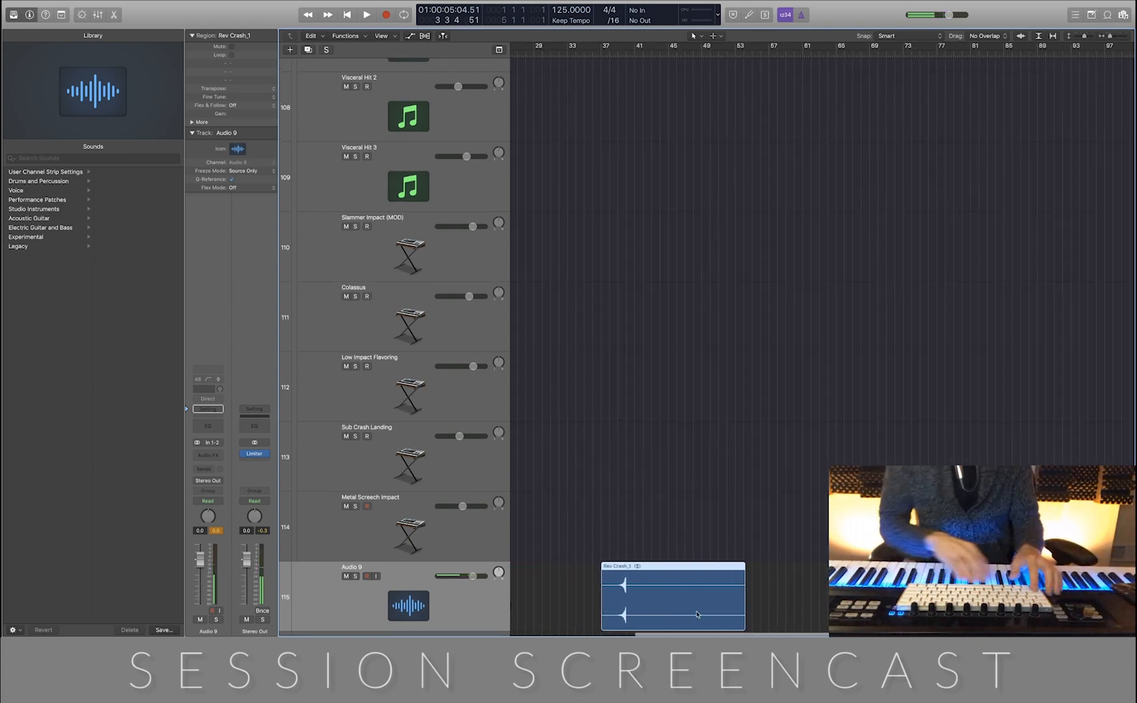
# Move the trimmed Rev Crash_1 region to start at bar 4, with its swell peaking at bar 7 under the Slammer Impact
pyautogui.press('Return')
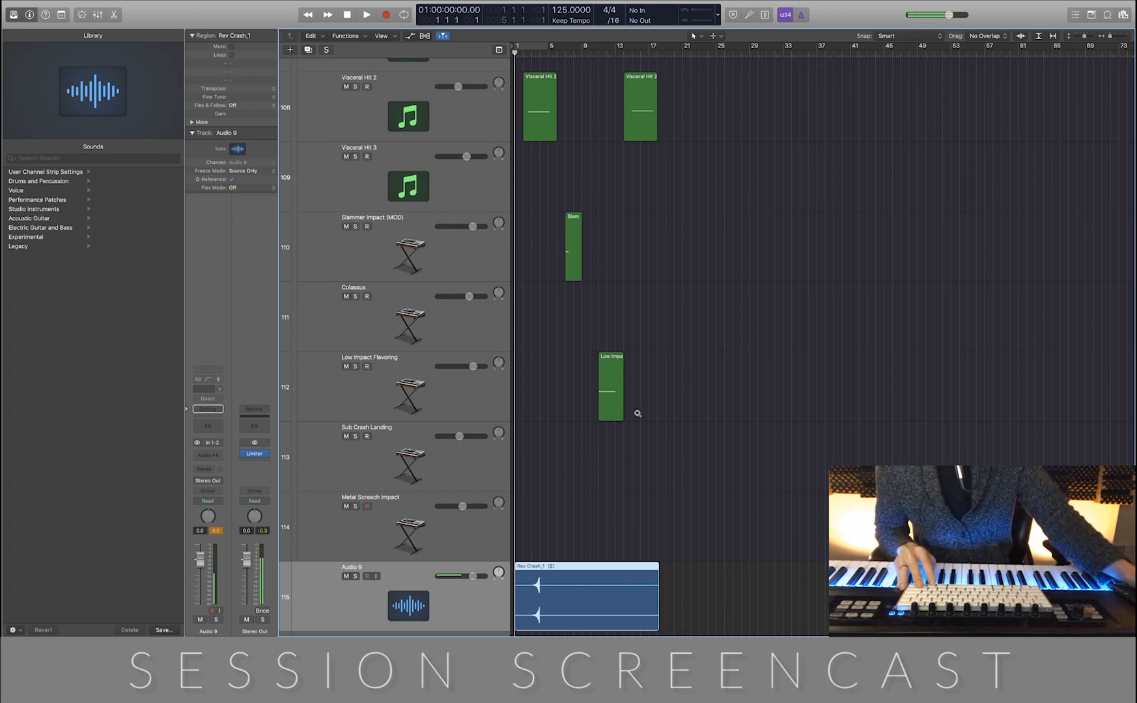
pyautogui.press('z')
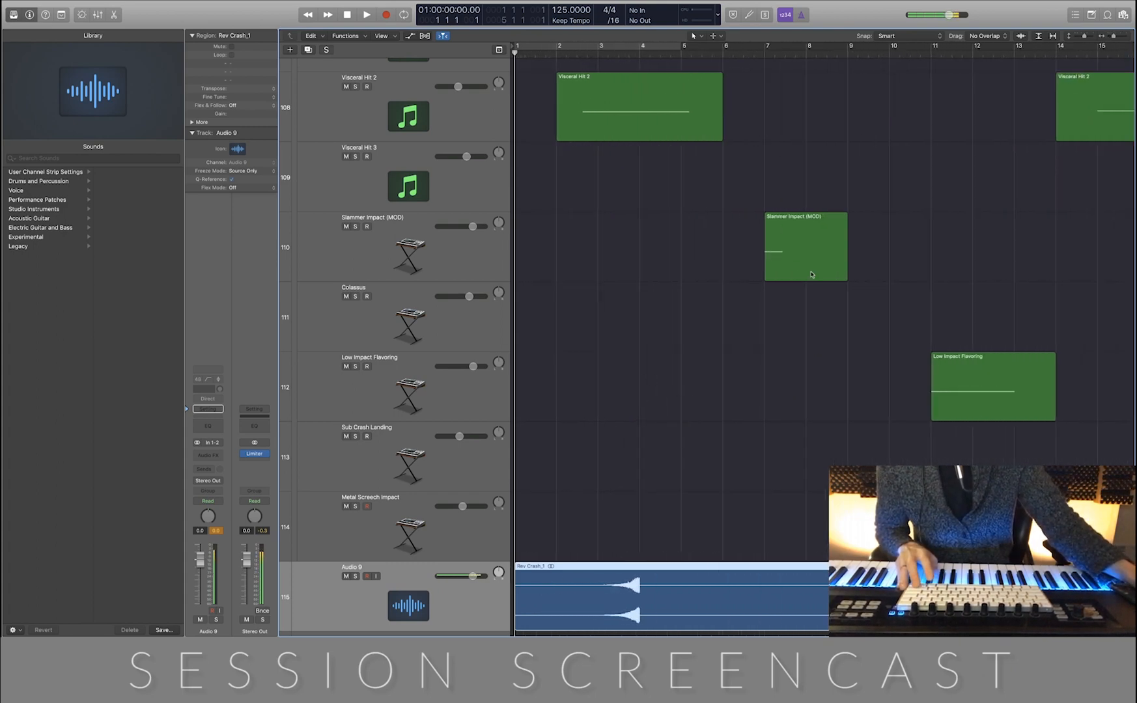
pyautogui.press('space')
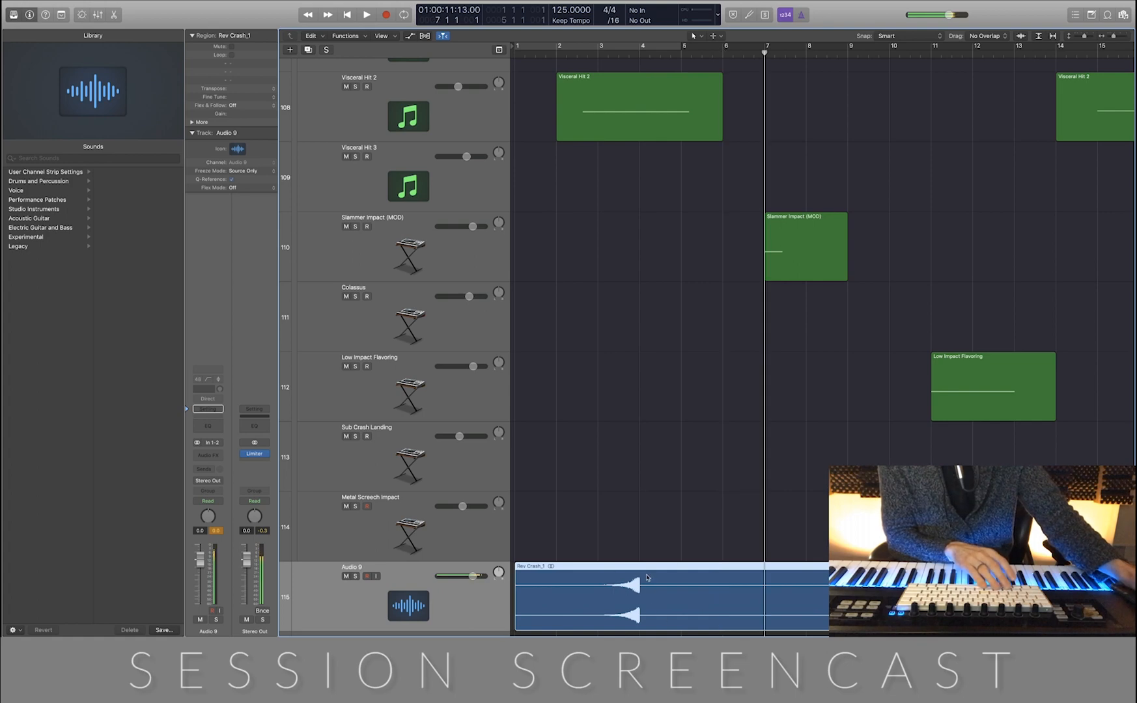
pyautogui.moveTo(649, 569); pyautogui.dragTo(771, 576)
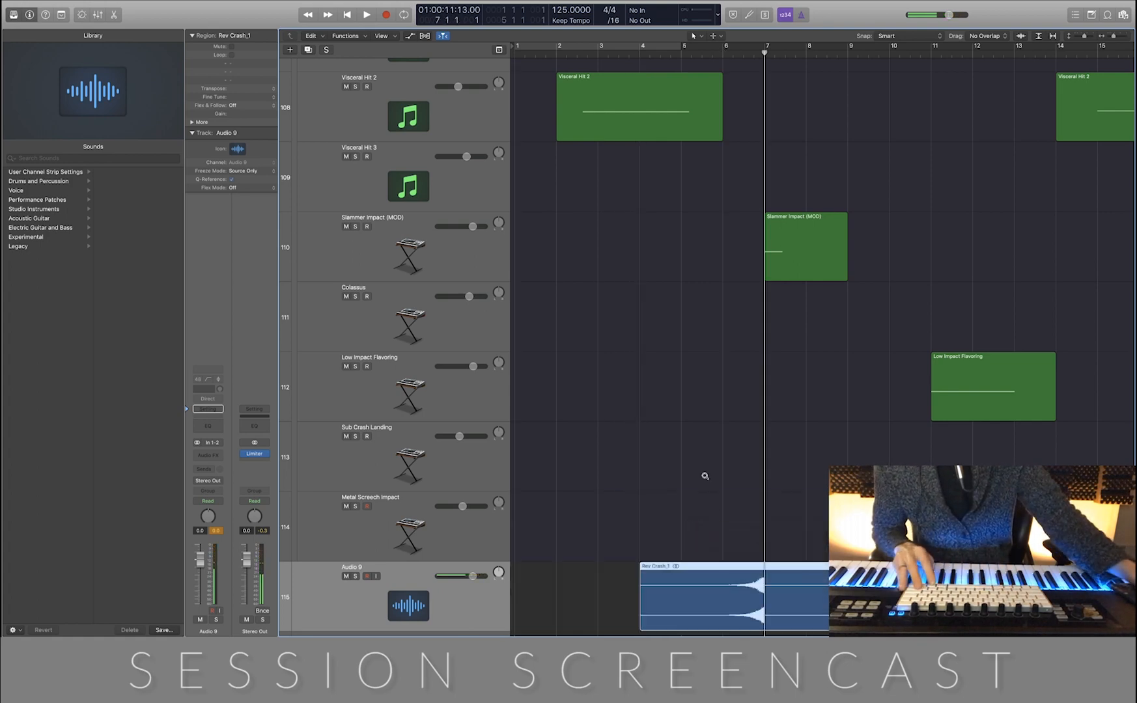
# Shift the Rev Crash_1 region slightly earlier so the crash cuts off just before the Slammer Impact region at bar 7
pyautogui.scroll(5, 705, 476)
pyautogui.scroll(3, 705, 478)
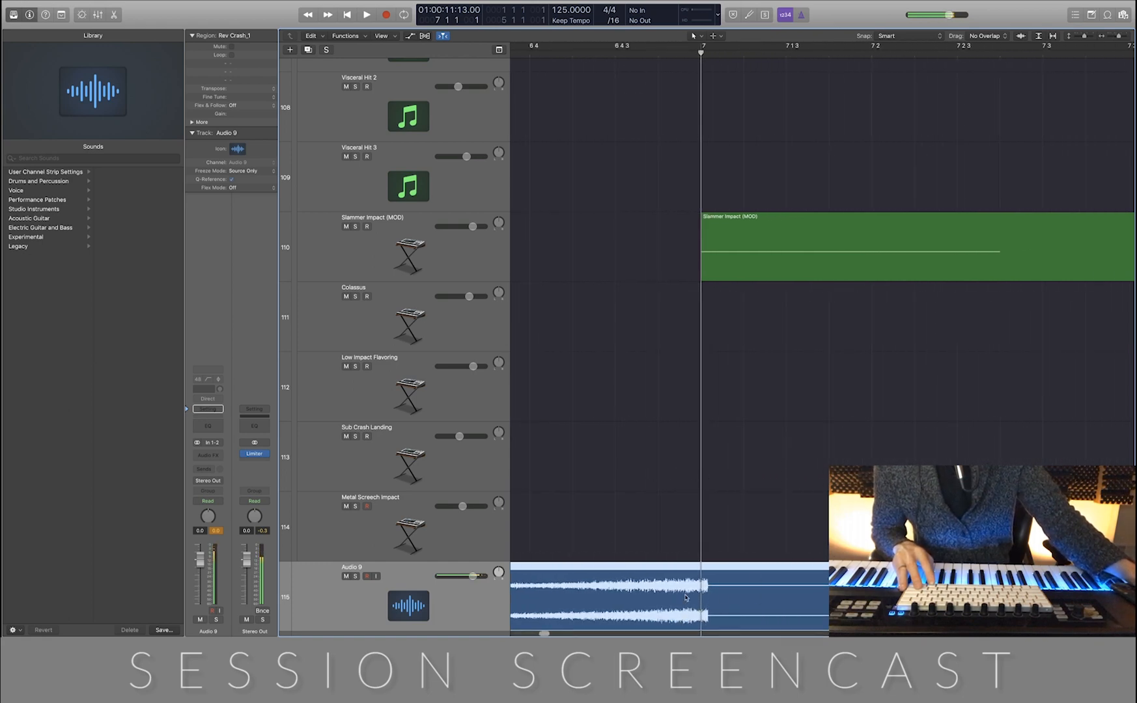
pyautogui.scroll(-3, 728, 565)
pyautogui.scroll(4, 728, 565)
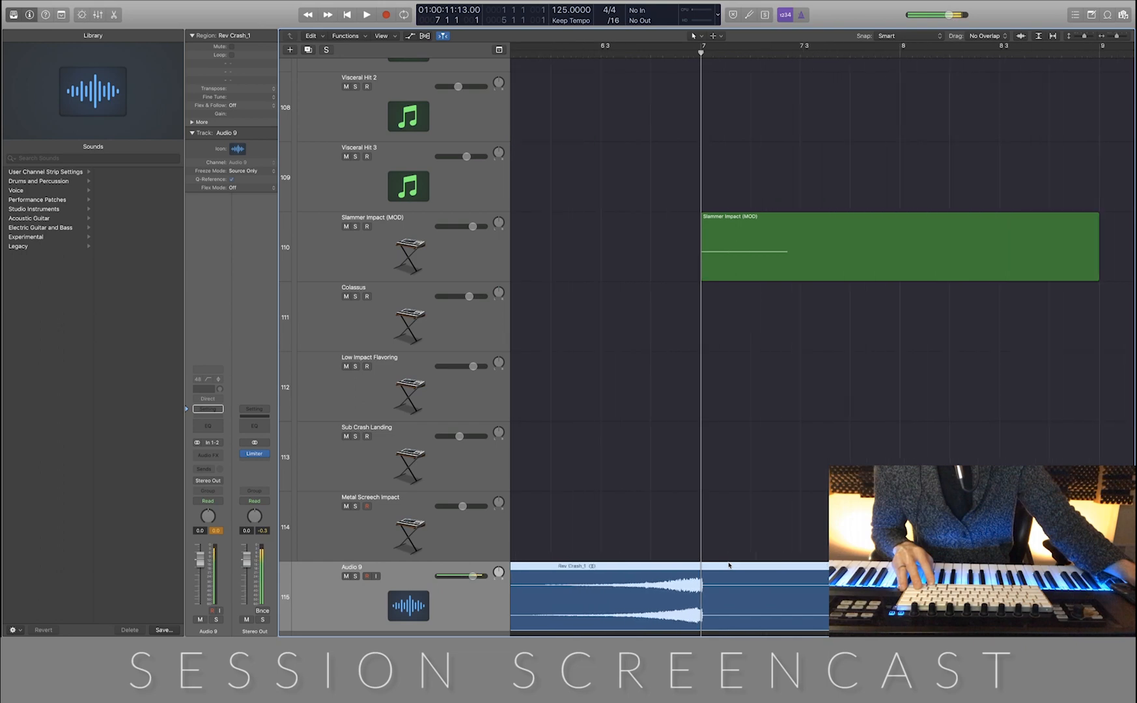
pyautogui.scroll(2, 729, 565)
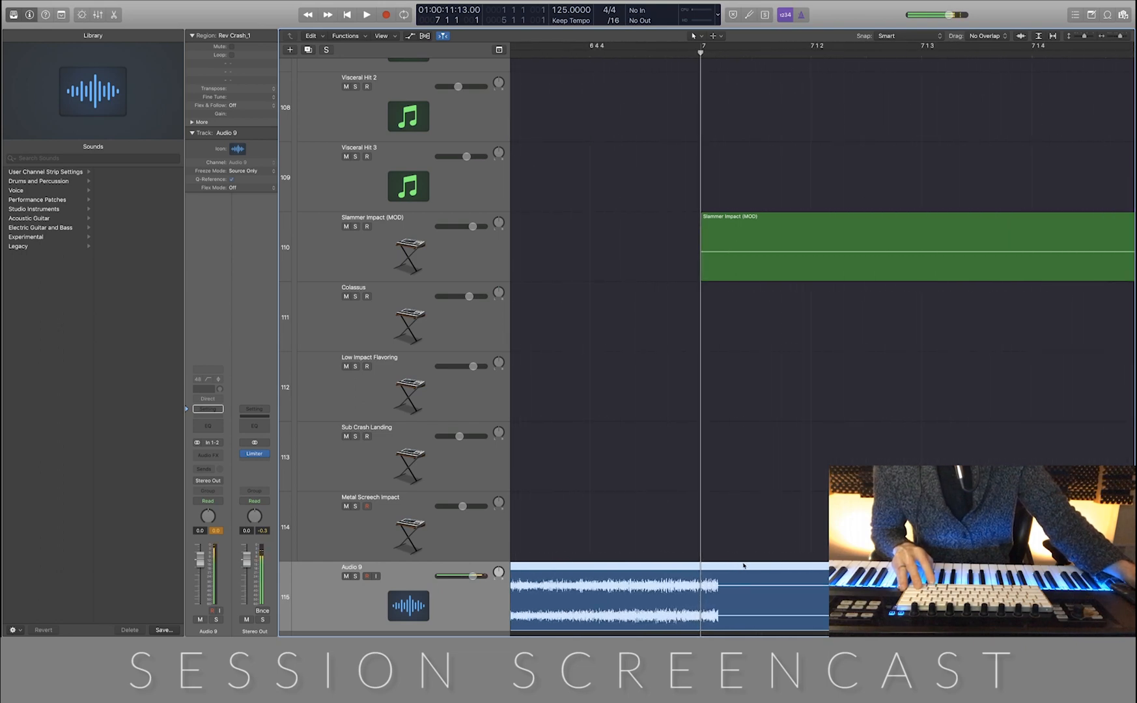
pyautogui.moveTo(752, 566); pyautogui.dragTo(726, 564)
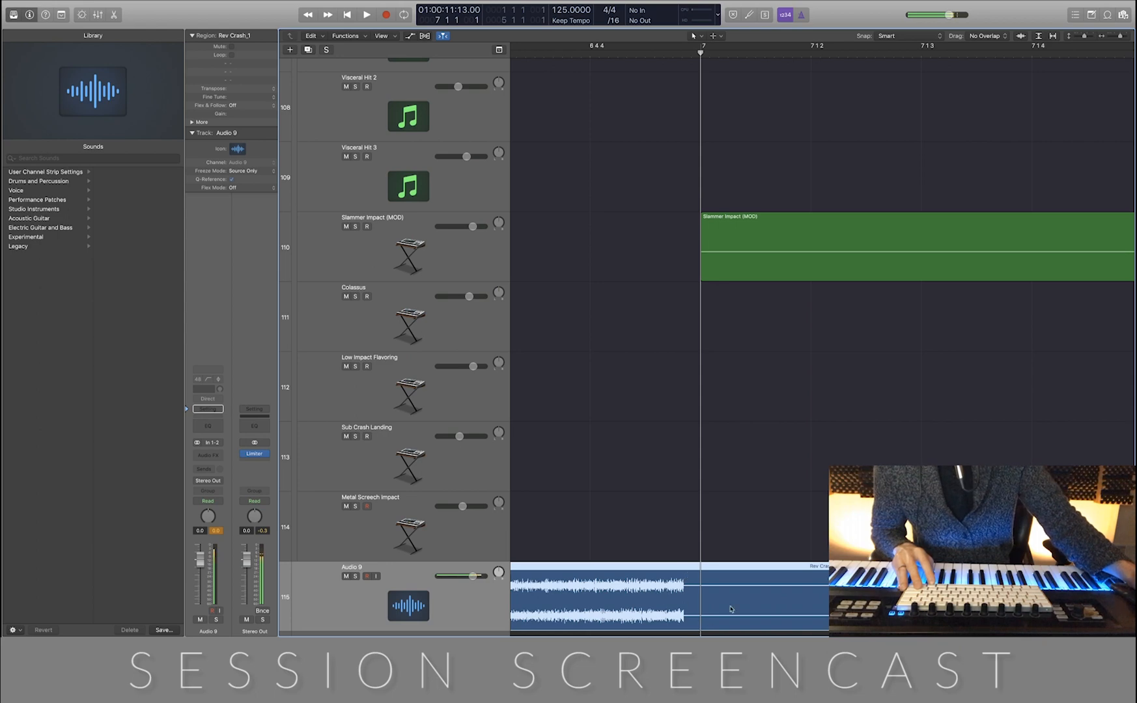
# Shift the Rev Crash_1 region later so its crash cuts off at bar 7, and trim its empty tail to about bar 8
pyautogui.moveTo(721, 570); pyautogui.dragTo(740, 569)
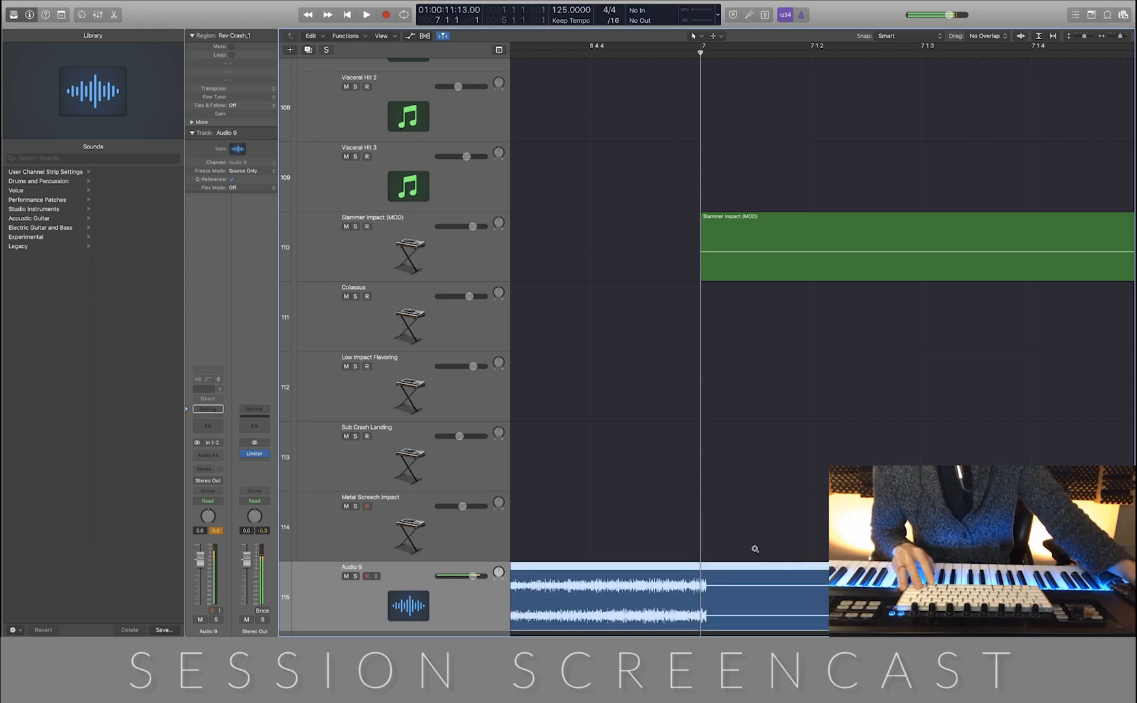
pyautogui.scroll(-12, 754, 548)
pyautogui.scroll(3, 754, 548)
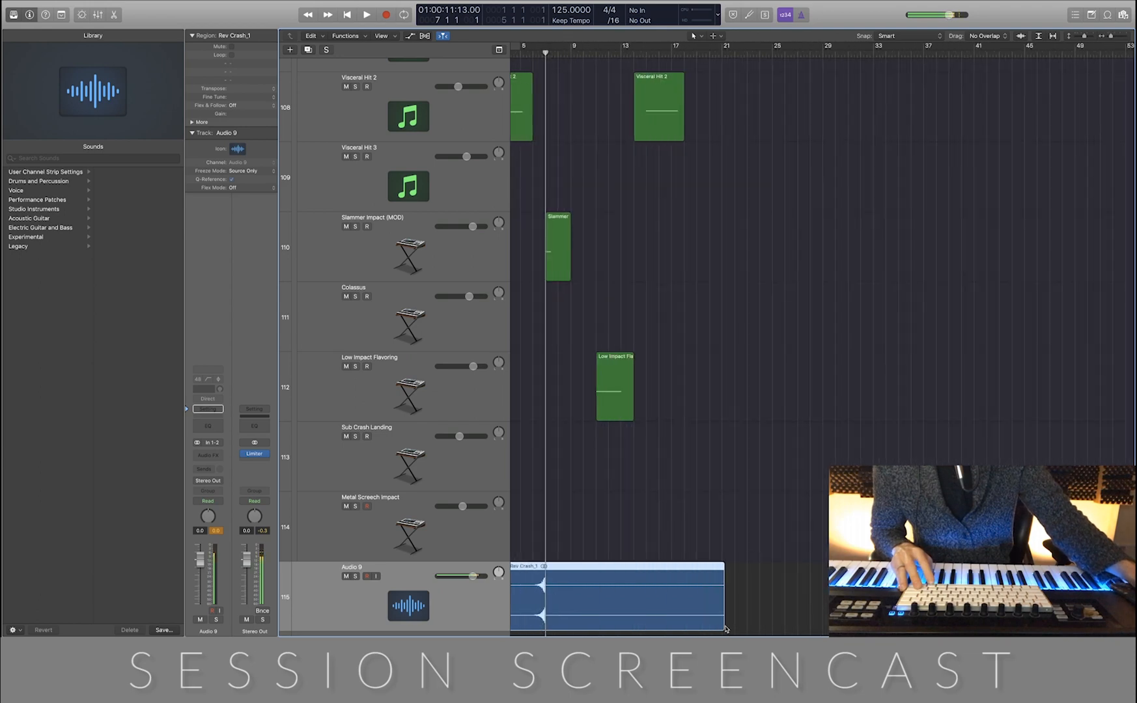
pyautogui.moveTo(722, 625); pyautogui.dragTo(560, 624)
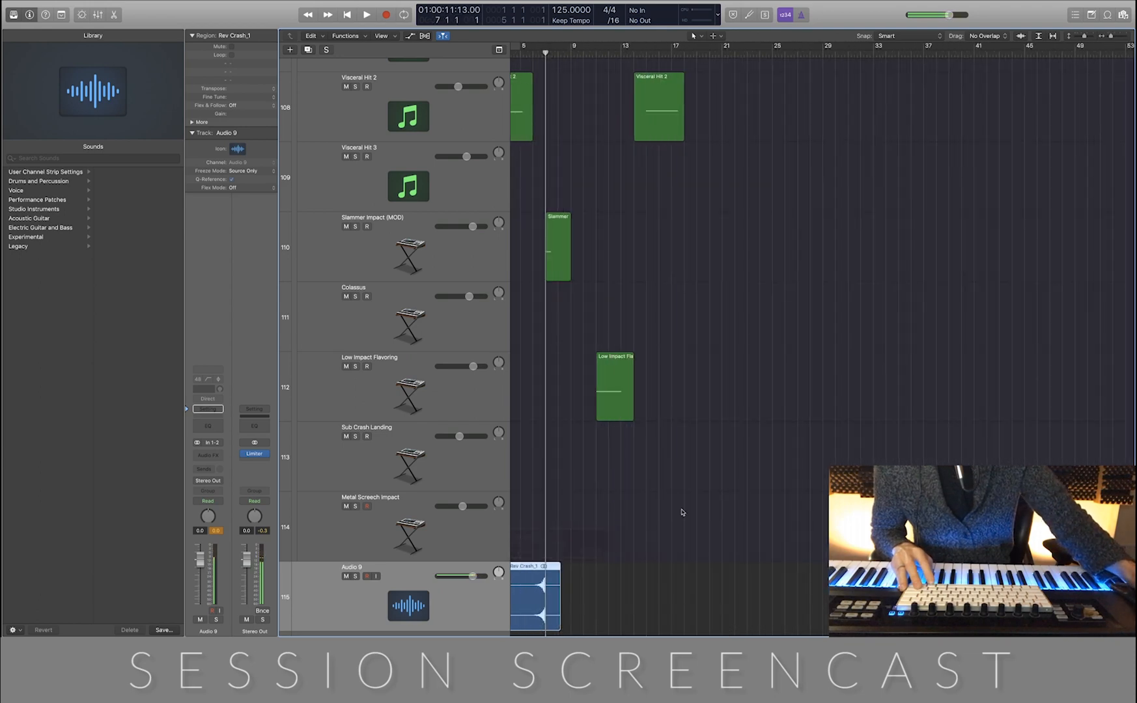
pyautogui.click(680, 515)
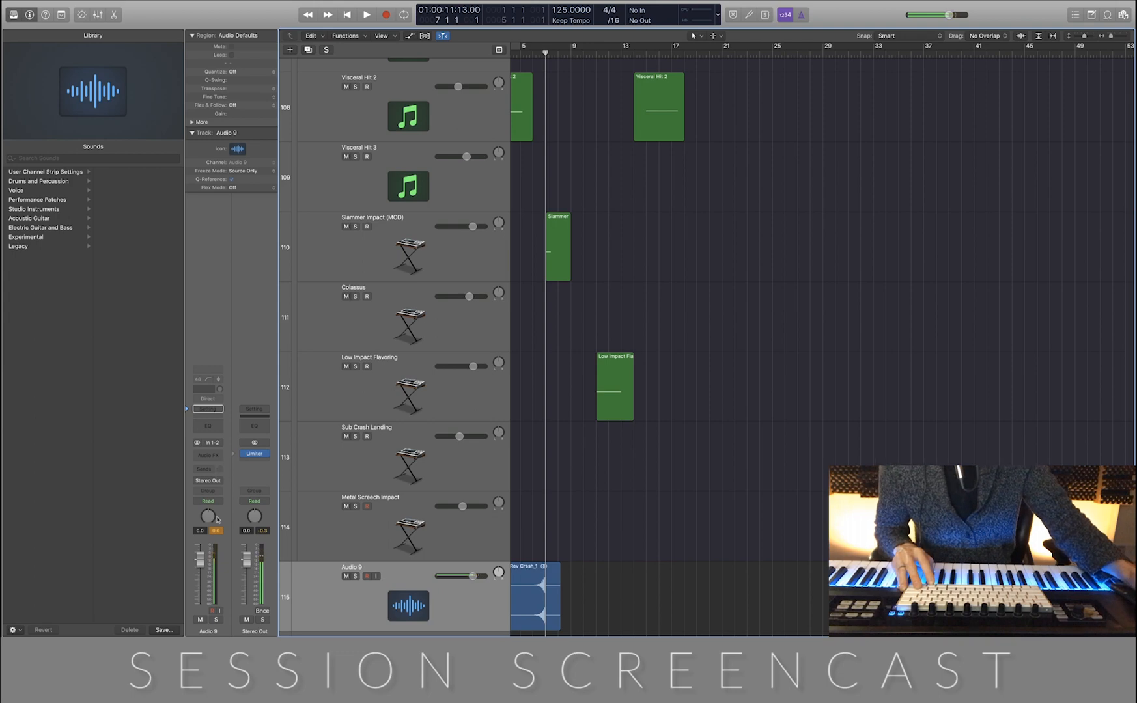
# Add a stereo Space Designer reverb to the Audio 9 track, keeping its default settings
pyautogui.click(222, 456)
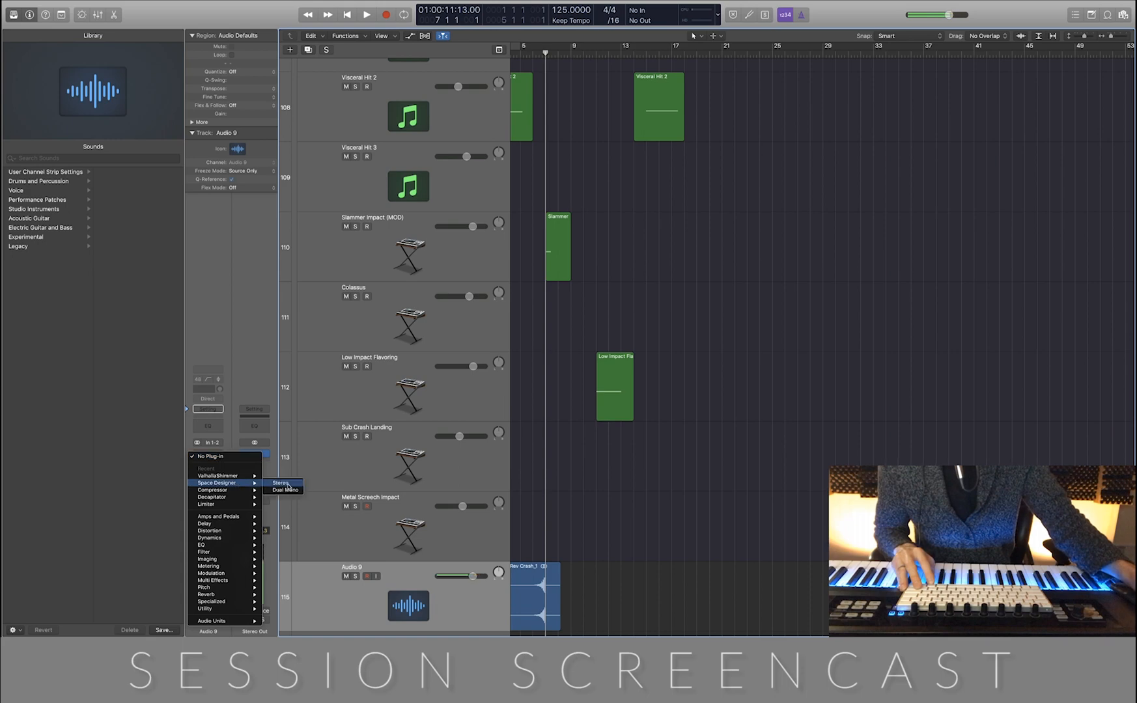
pyautogui.click(288, 485)
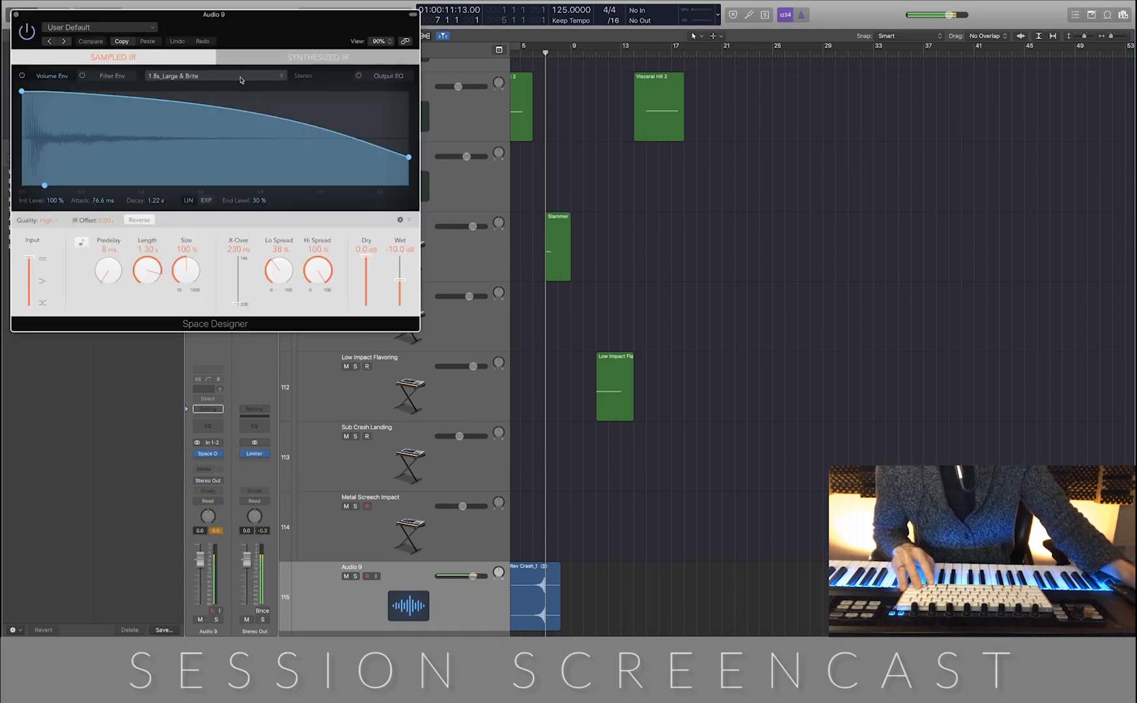
pyautogui.click(14, 14)
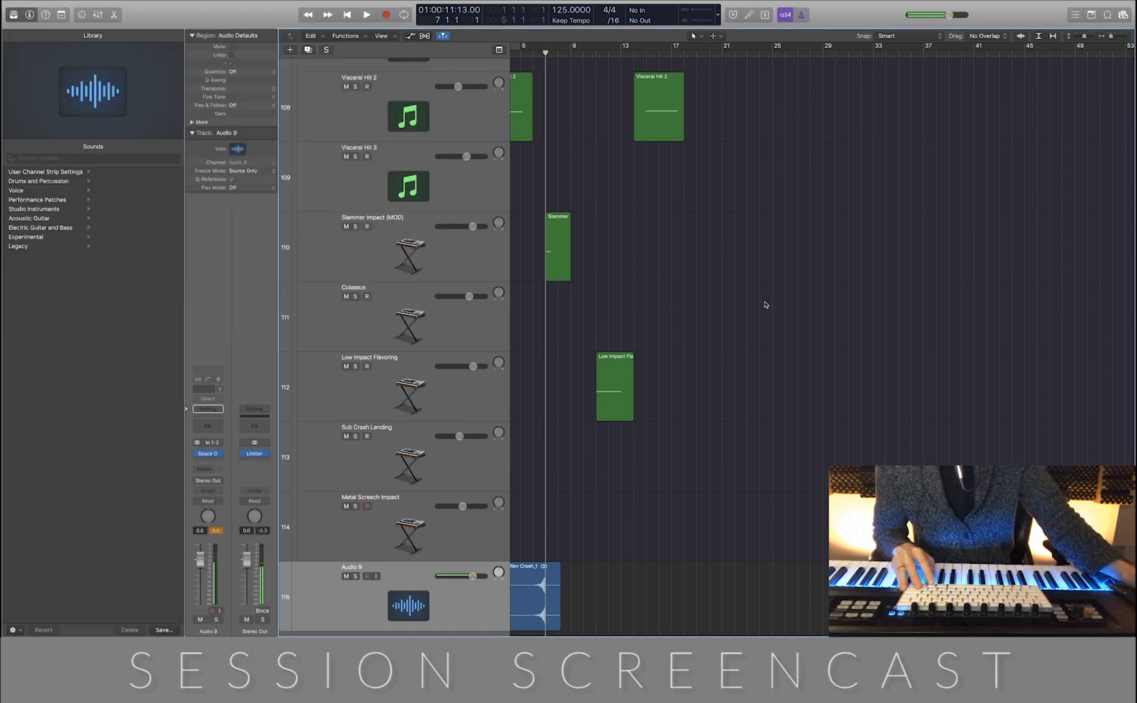
# Audition the reverse crash and the Slammer Impact with only those two tracks soloed, then clear both solos
pyautogui.keyDown('ctrl'); pyautogui.keyDown('alt'); pyautogui.click(764, 302); pyautogui.keyUp('alt'); pyautogui.keyUp('ctrl')
pyautogui.hscroll(-3, 764, 300)
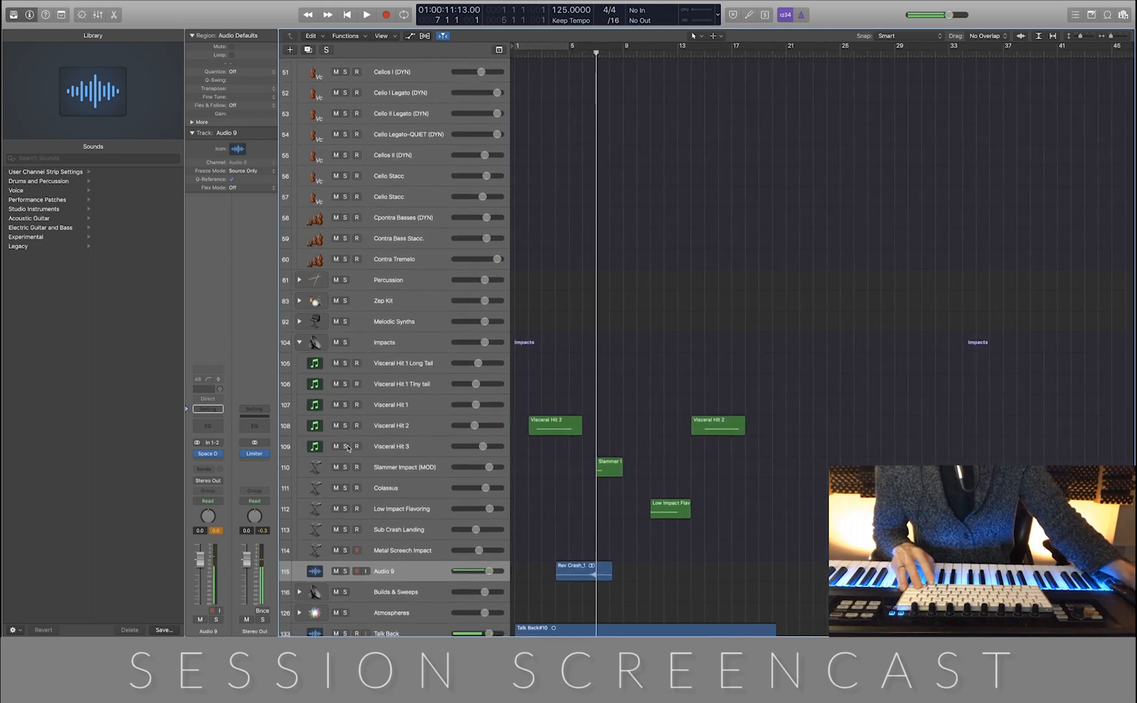
pyautogui.click(346, 468)
pyautogui.press('space')
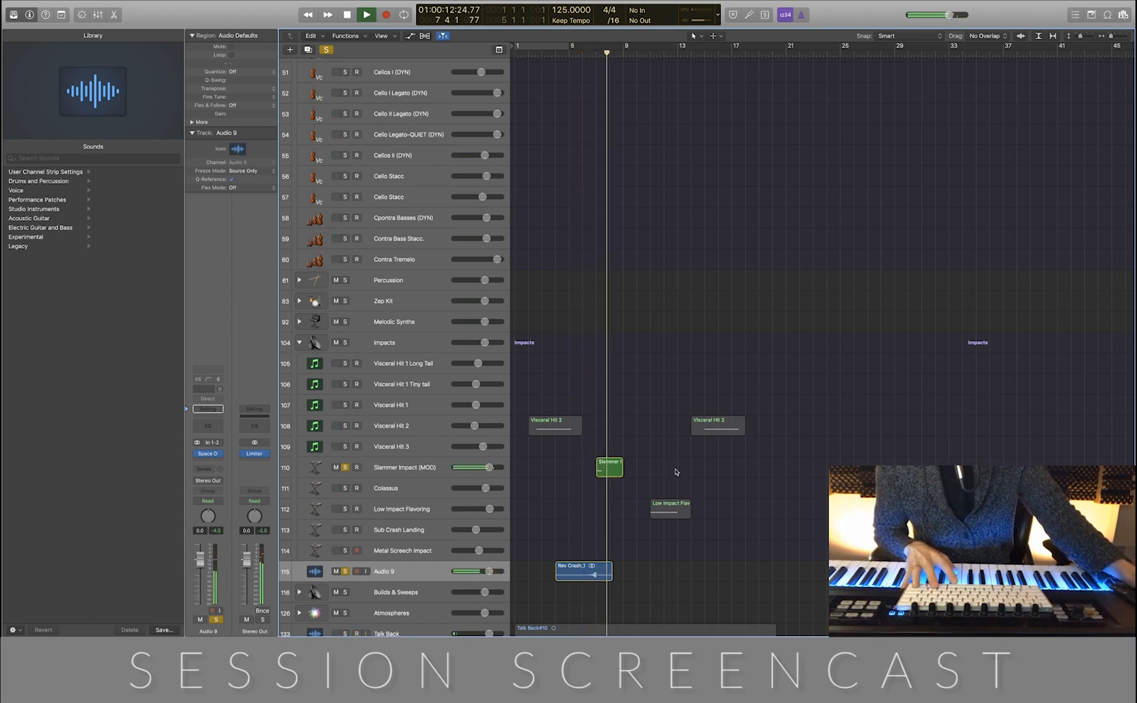
pyautogui.press('space')
pyautogui.click(345, 467)
pyautogui.click(345, 572)
# Trim the start of the Rev Crash_1 region to about bar 6 and add a fade-in leading into its swell
pyautogui.scroll(3, 802, 534)
pyautogui.scroll(8, 802, 534)
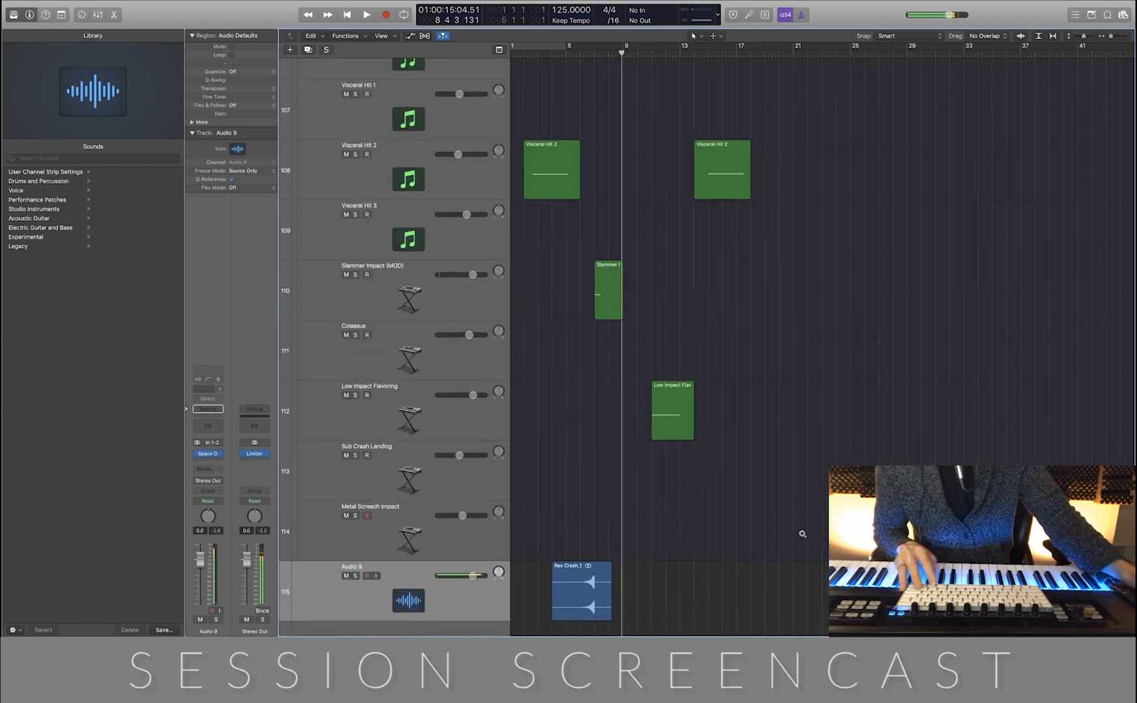
pyautogui.hscroll(-4, 803, 534)
pyautogui.scroll(-5, 803, 534)
pyautogui.moveTo(599, 443); pyautogui.dragTo(644, 442)
pyautogui.scroll(-1, 641, 449)
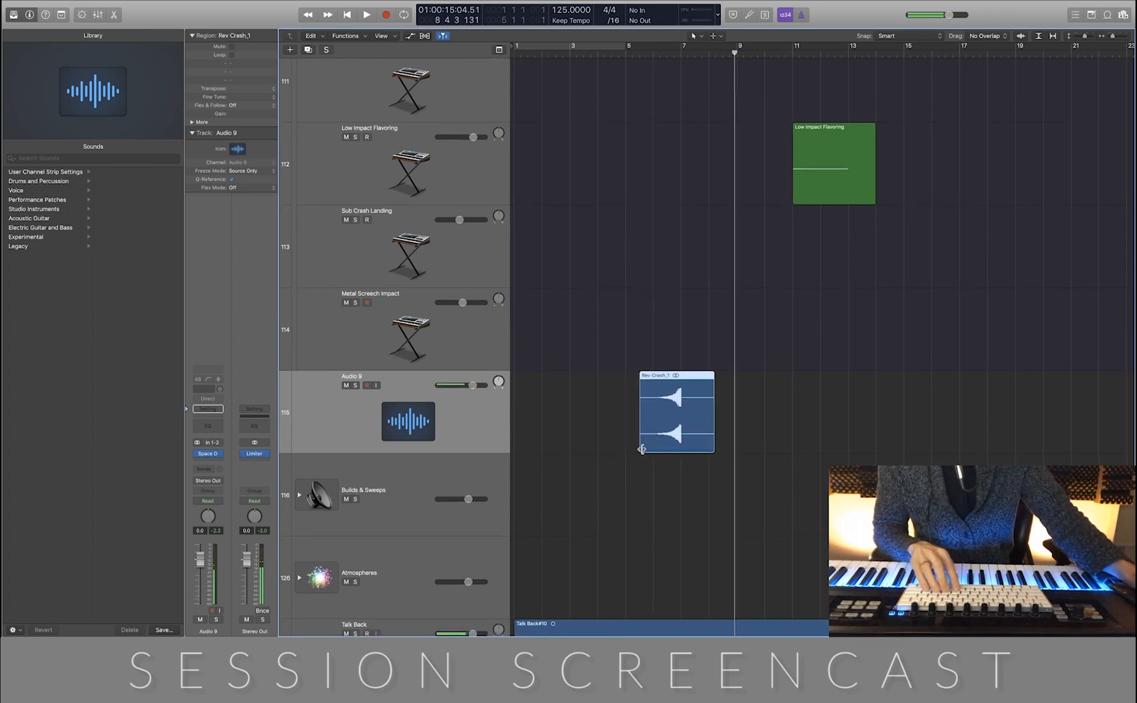
pyautogui.moveTo(639, 448); pyautogui.dragTo(654, 448)
pyautogui.press('t')
pyautogui.press('a')
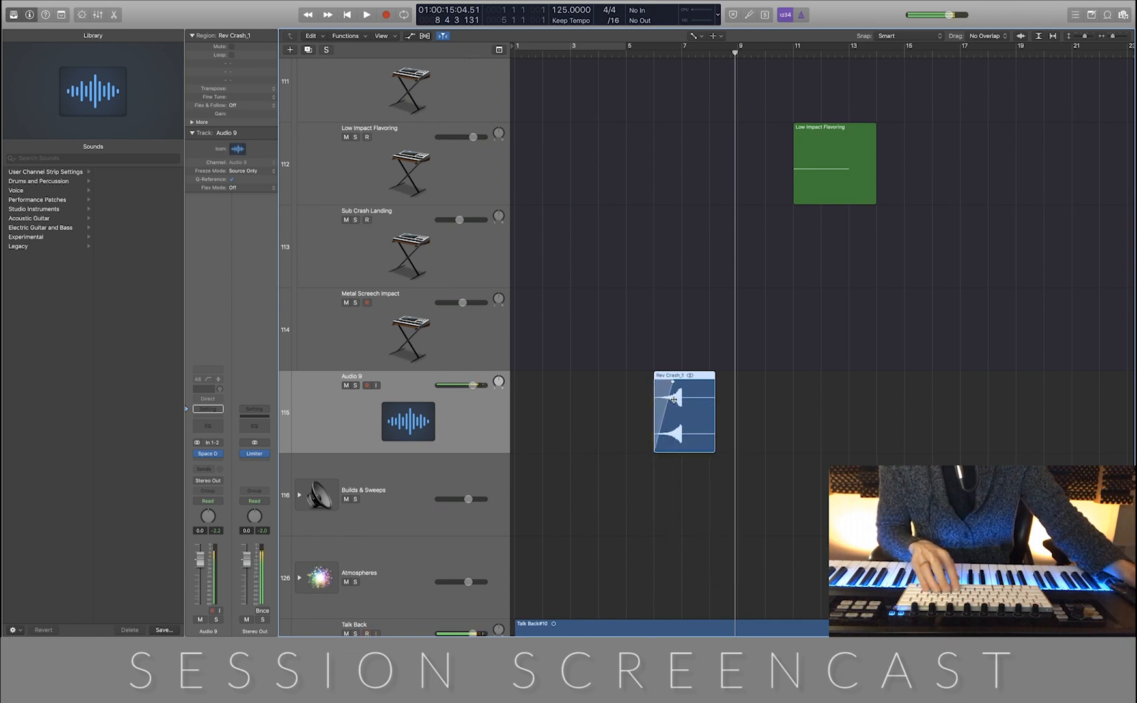
pyautogui.keyDown('ctrl'); pyautogui.keyDown('alt'); pyautogui.click(675, 400); pyautogui.keyUp('alt'); pyautogui.keyUp('ctrl')
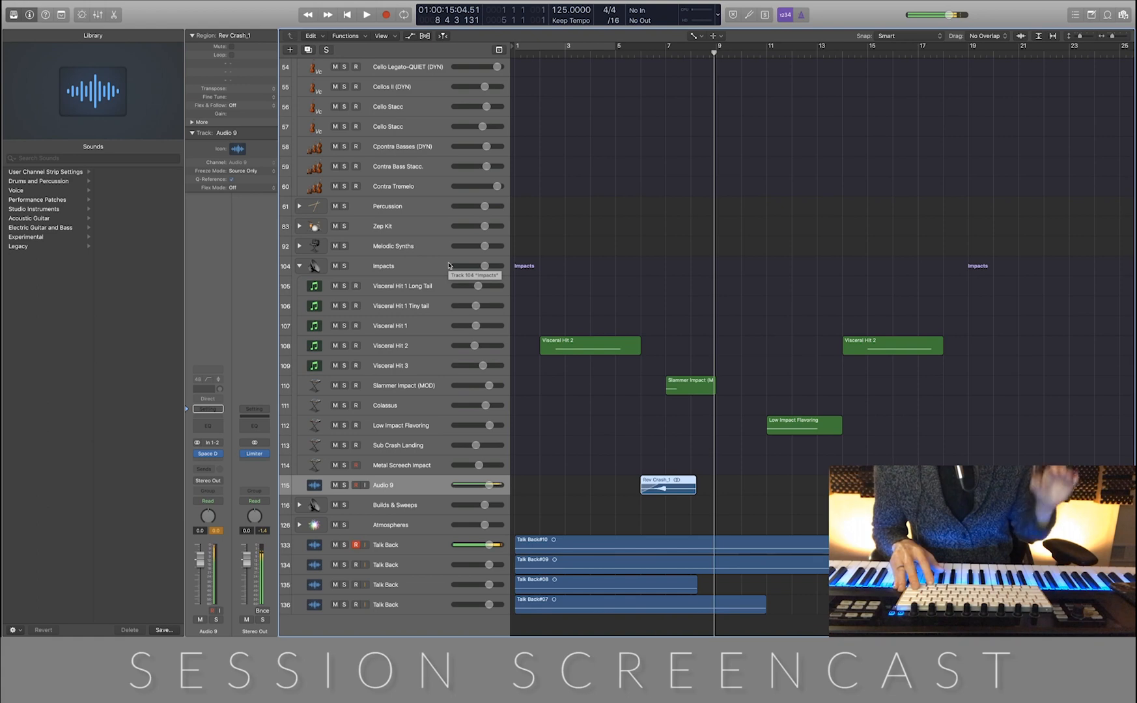
# Play the arrangement from bar 5 to hear the faded reverse crash lead into the Slammer Impact
pyautogui.click(617, 54)
pyautogui.press('space')
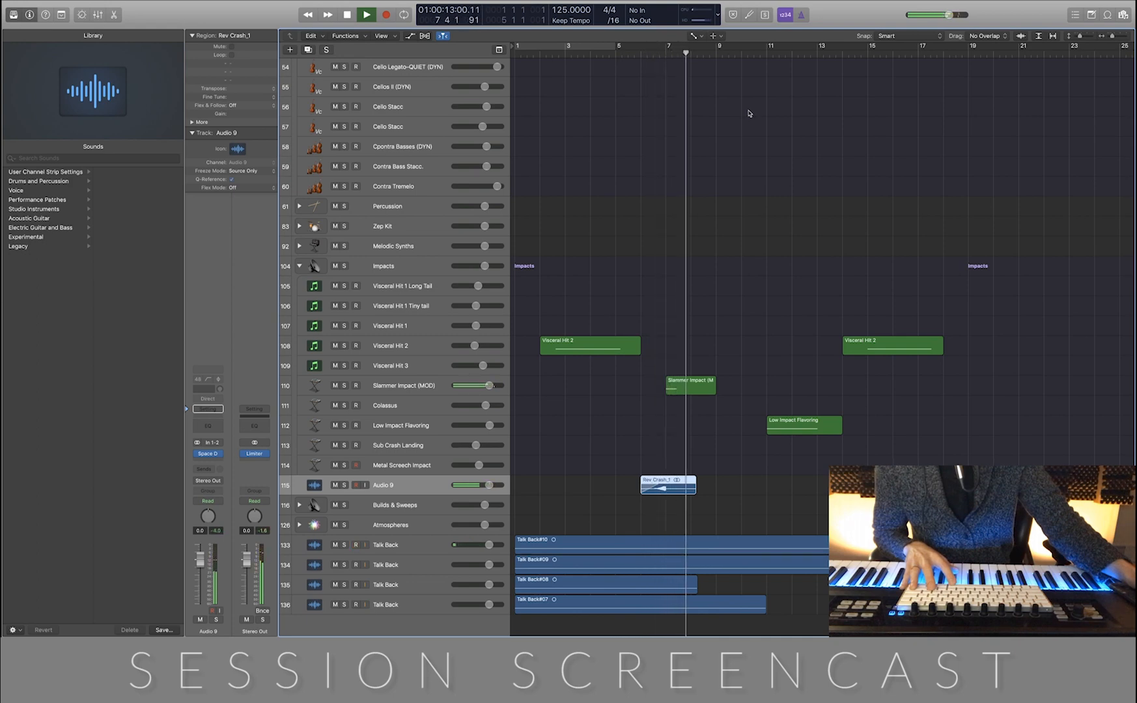
pyautogui.press('space')
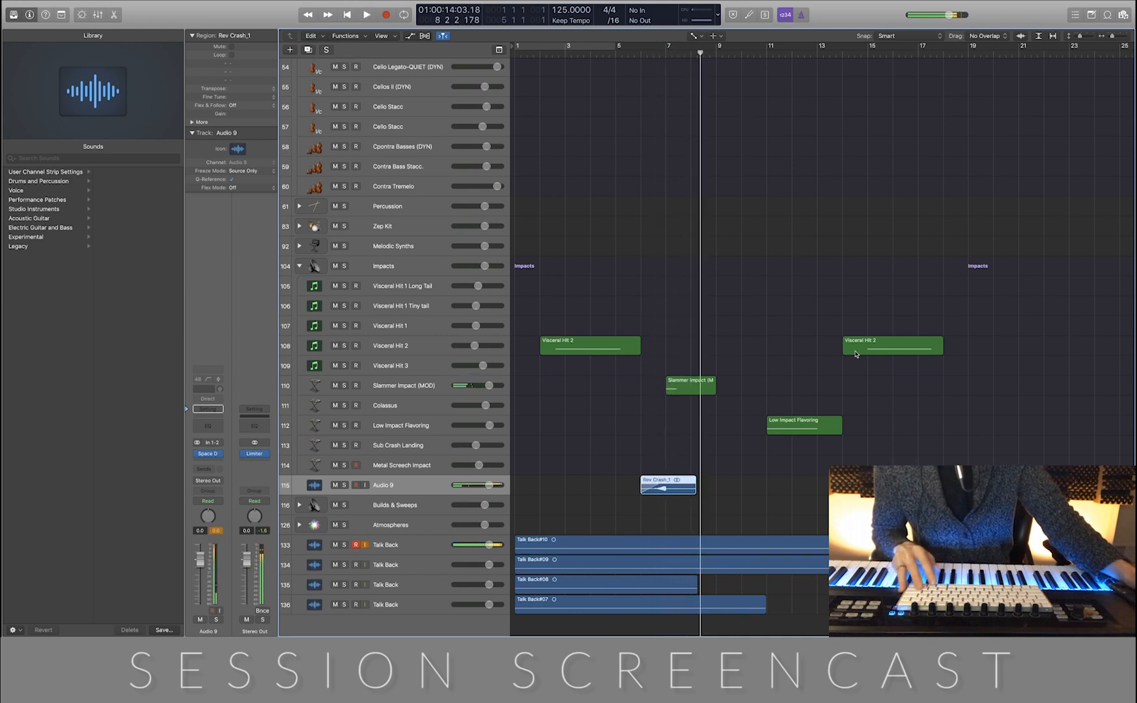
# Create a new audio track below Audio 9 that duplicates its settings, including the Space Designer reverb
pyautogui.keyDown('ctrl'); pyautogui.keyDown('alt'); pyautogui.click(854, 352); pyautogui.keyUp('alt'); pyautogui.keyUp('ctrl')
pyautogui.scroll(4, 855, 352)
pyautogui.hscroll(4, 857, 354)
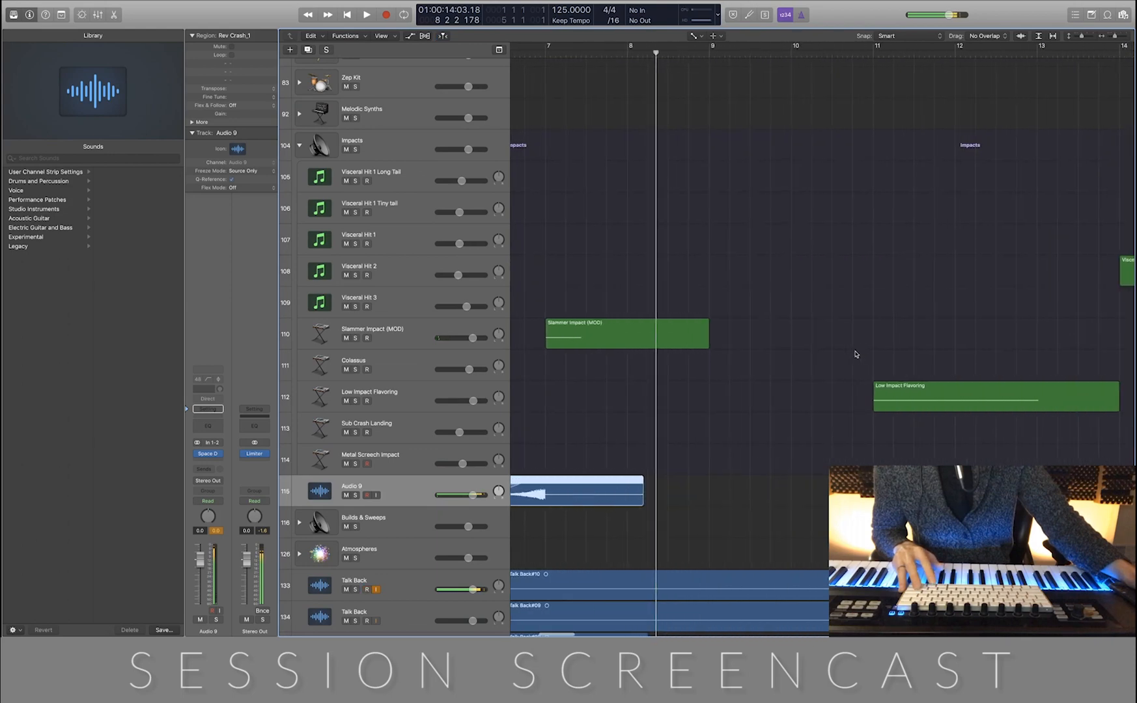
pyautogui.scroll(-3, 856, 353)
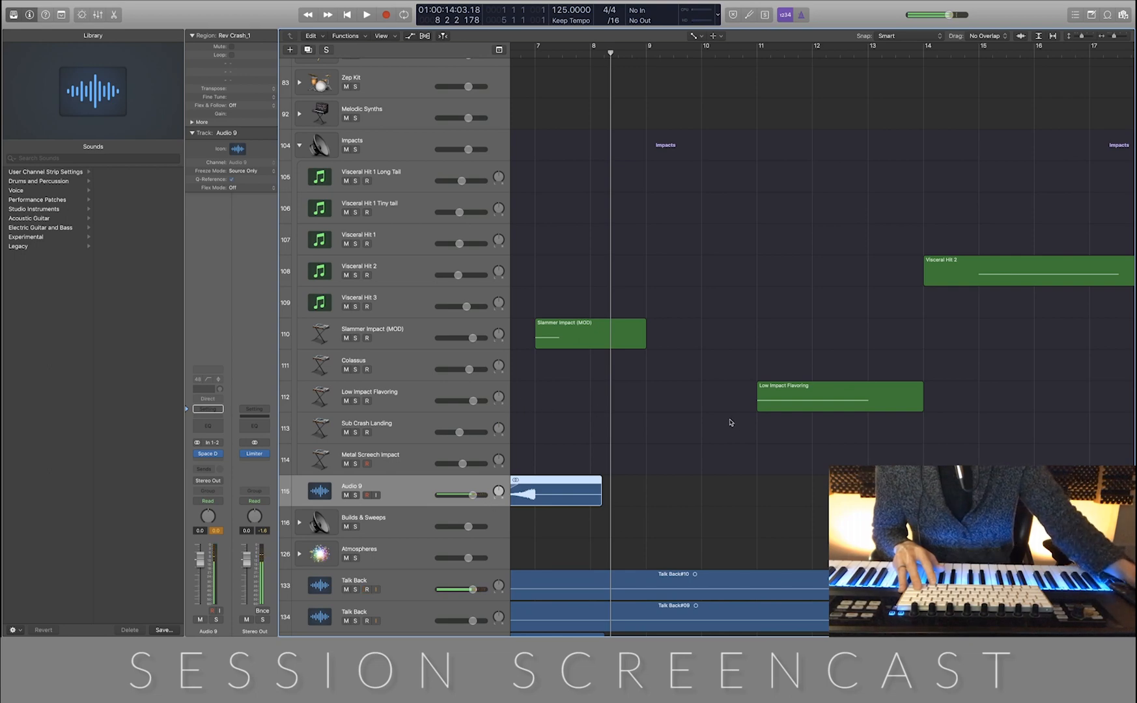
pyautogui.press('super+d')
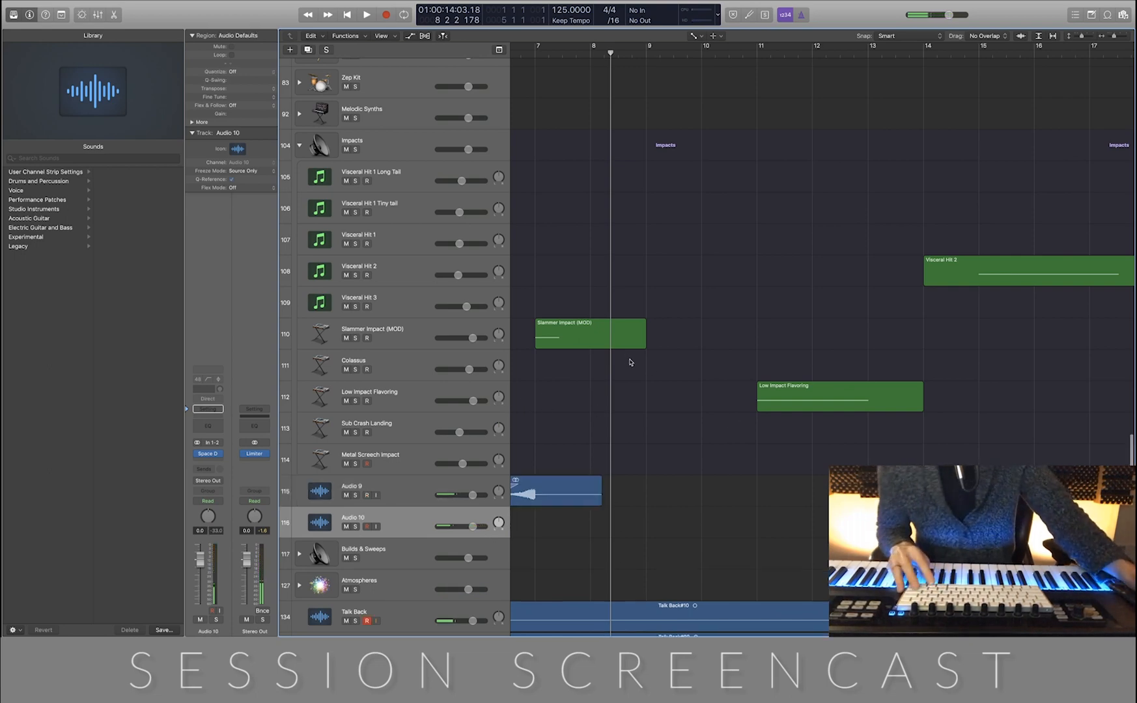
# Copy the Rev Crash_1 region onto the Audio 10 track at bar 10, so it peaks at the Low Impact Flavoring region on bar 11
pyautogui.scroll(-3, 631, 360)
pyautogui.press('t')
pyautogui.press('t')
pyautogui.moveTo(569, 495); pyautogui.dragTo(697, 512)
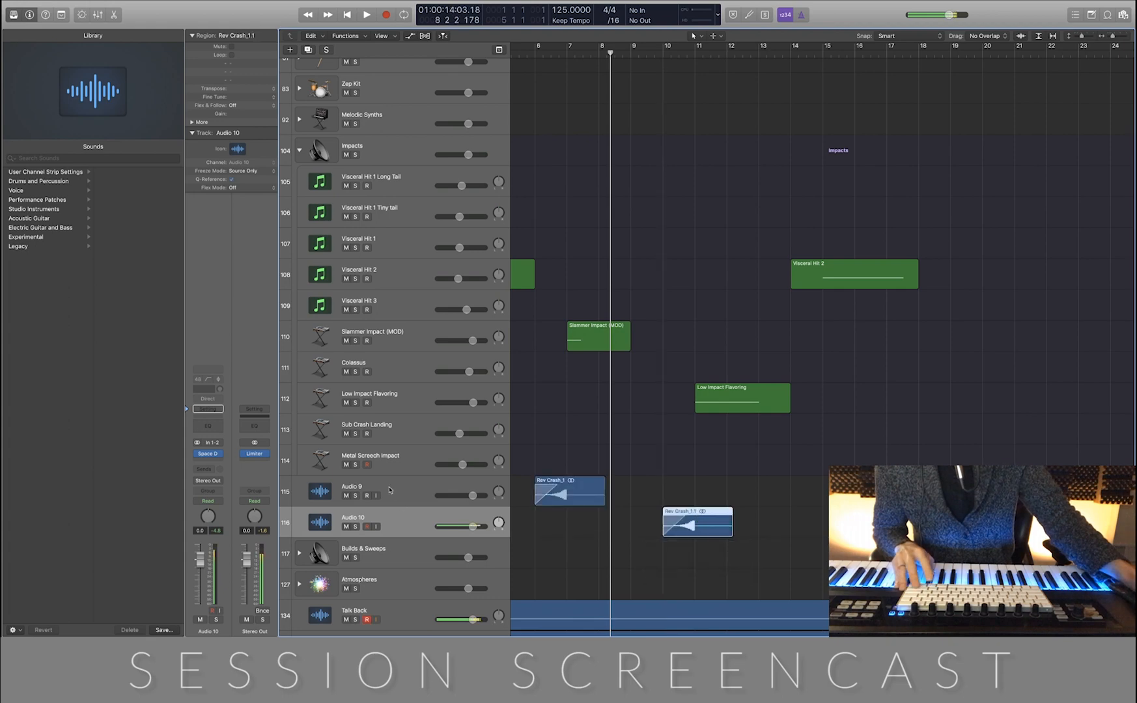
# Rename both reverse crash tracks, Audio 9 and Audio 10, as "Cymbalo Whoosh 1"
pyautogui.doubleClick(358, 486)
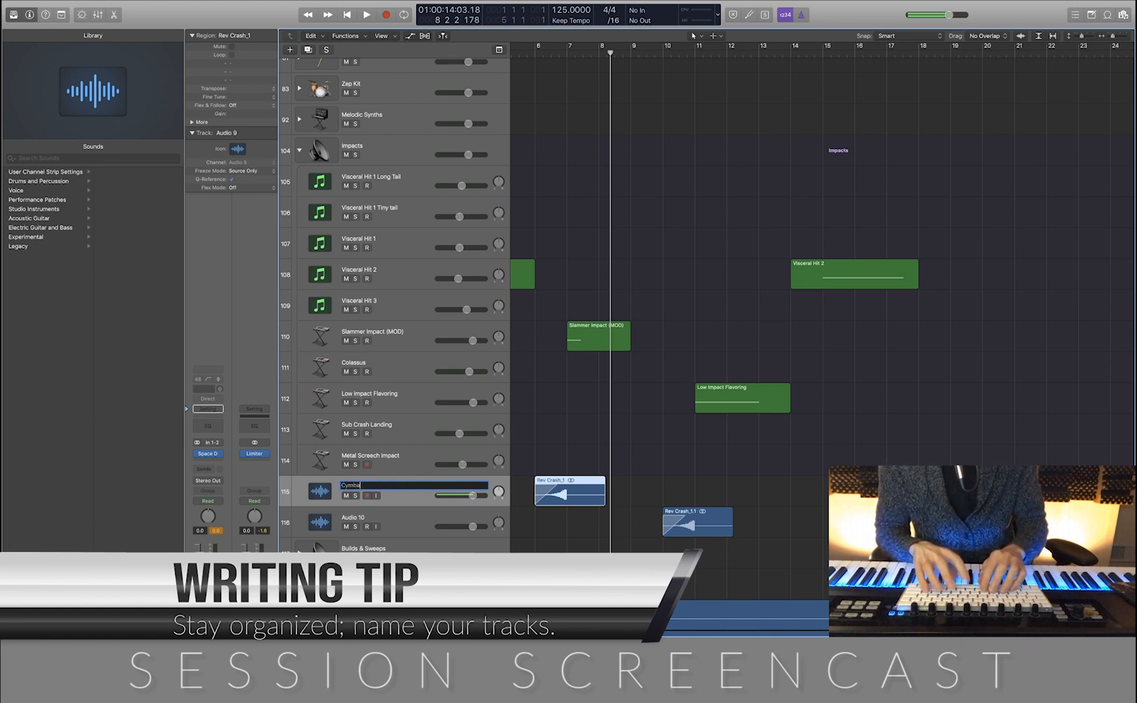
pyautogui.write('Whoosh')
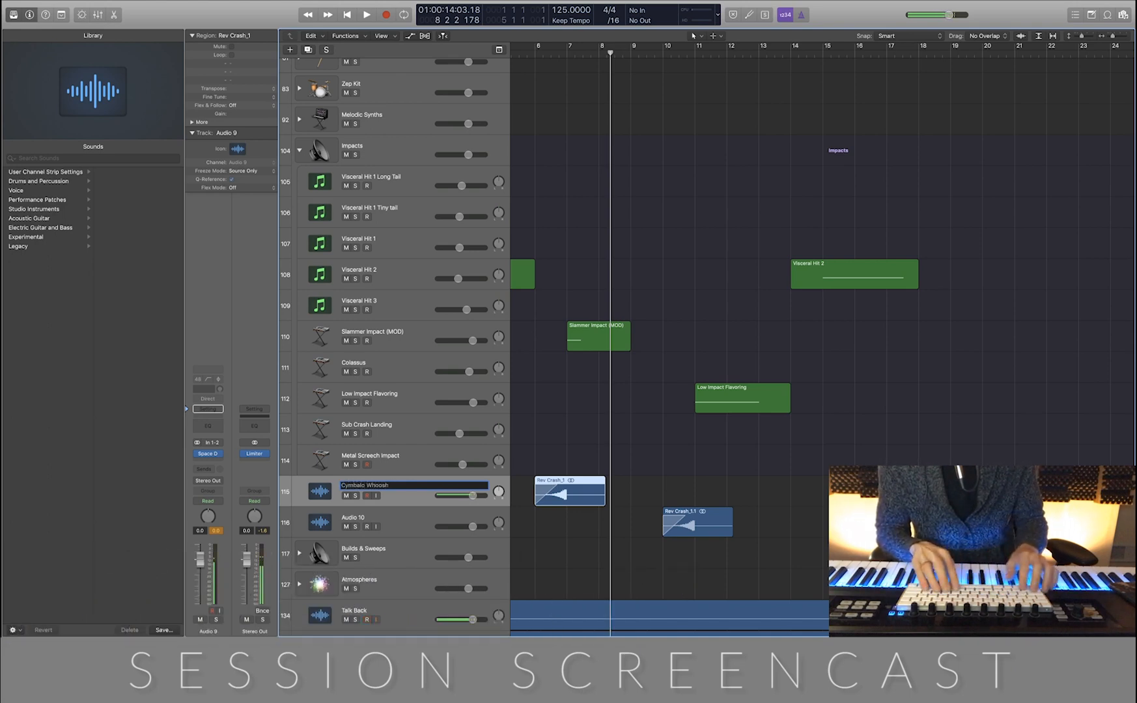
pyautogui.press('Return')
pyautogui.hscroll(1, 370, 485)
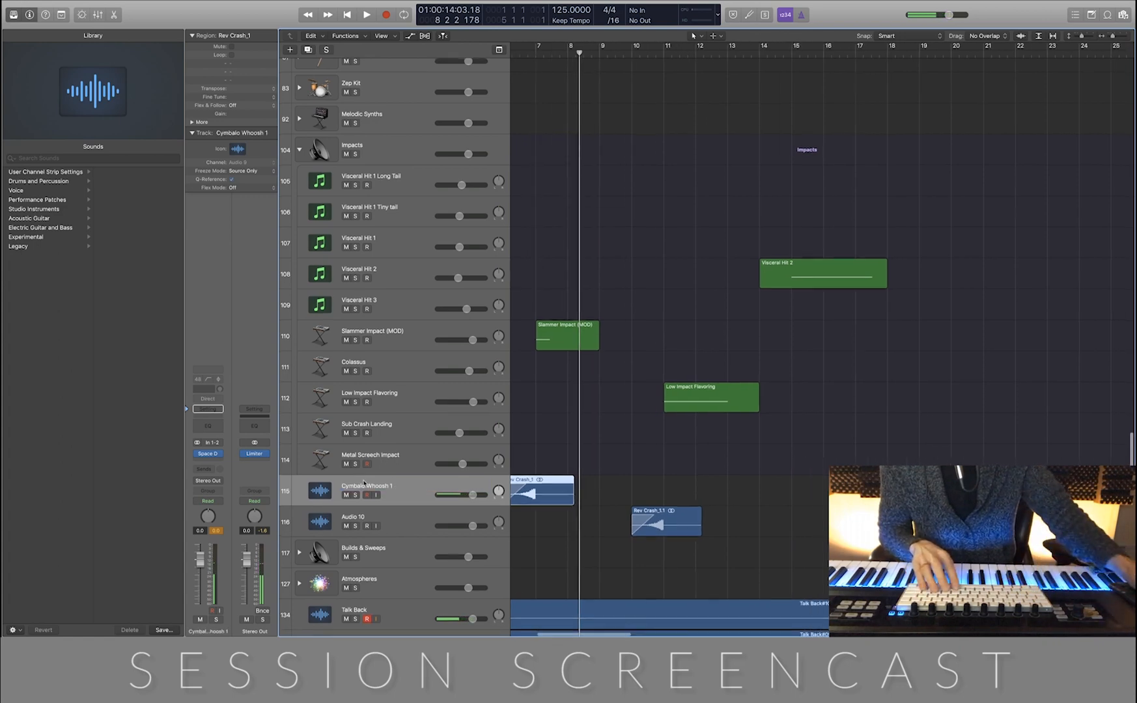
pyautogui.doubleClick(370, 484)
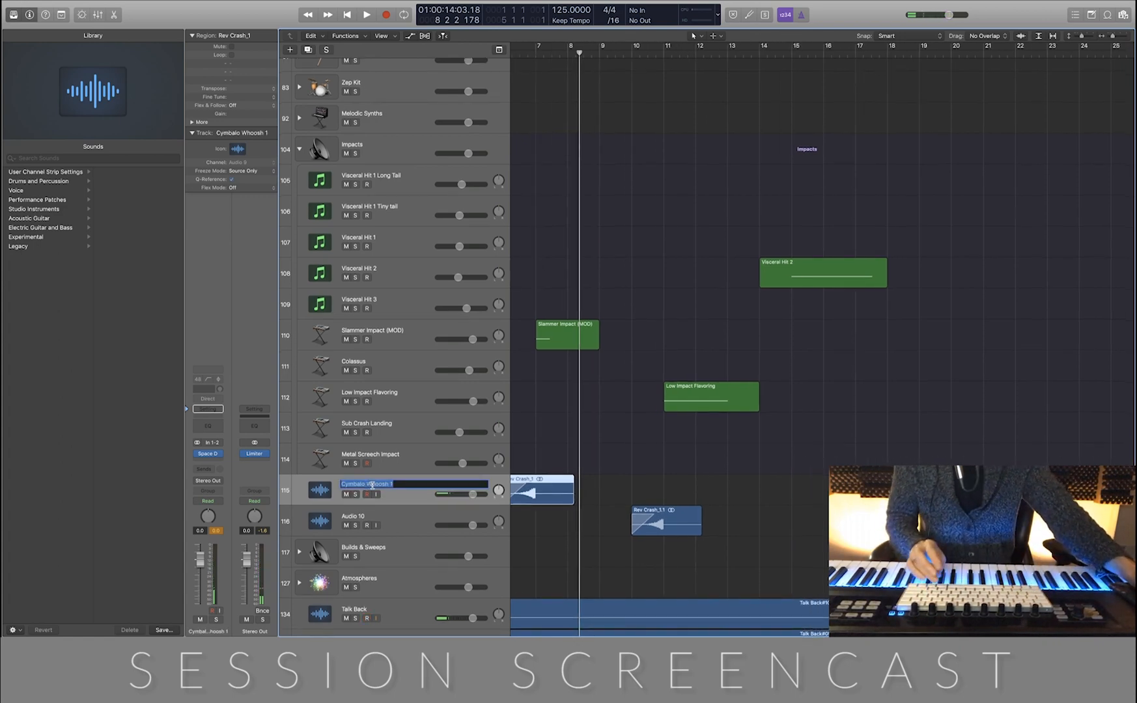
pyautogui.doubleClick(358, 520)
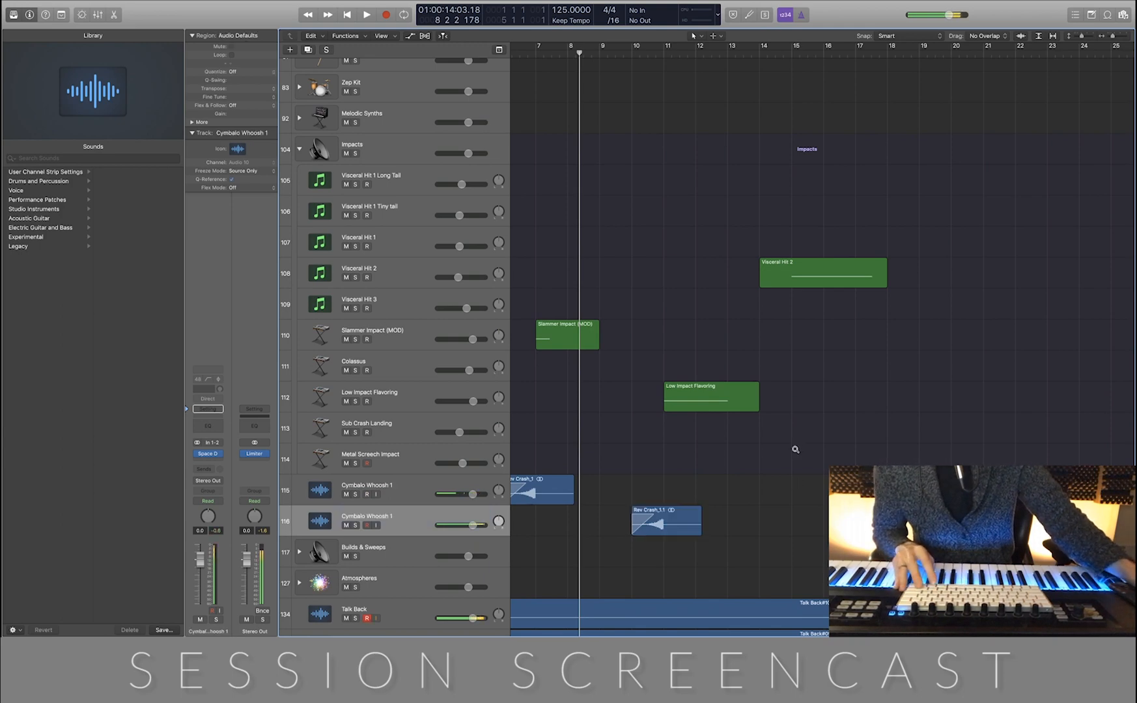
# Insert a stereo Tremolo before Space Designer on the second Cymbalo Whoosh 1 track and move its window clear of the channel strip
pyautogui.scroll(3, 803, 448)
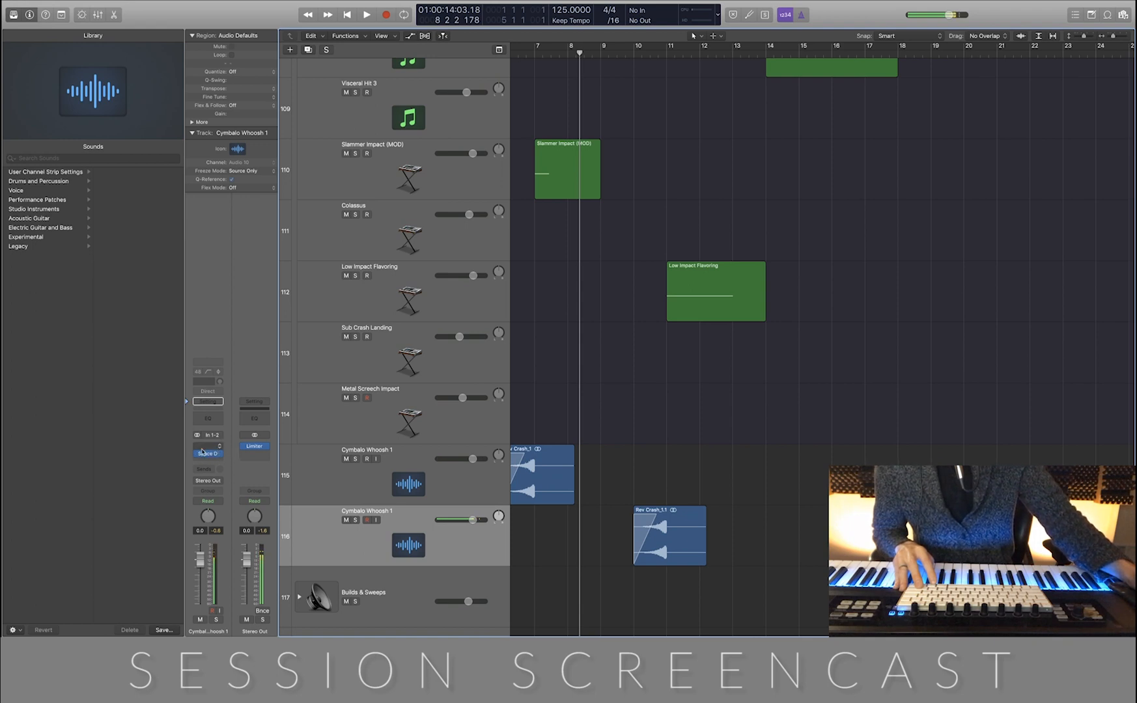
pyautogui.click(219, 448)
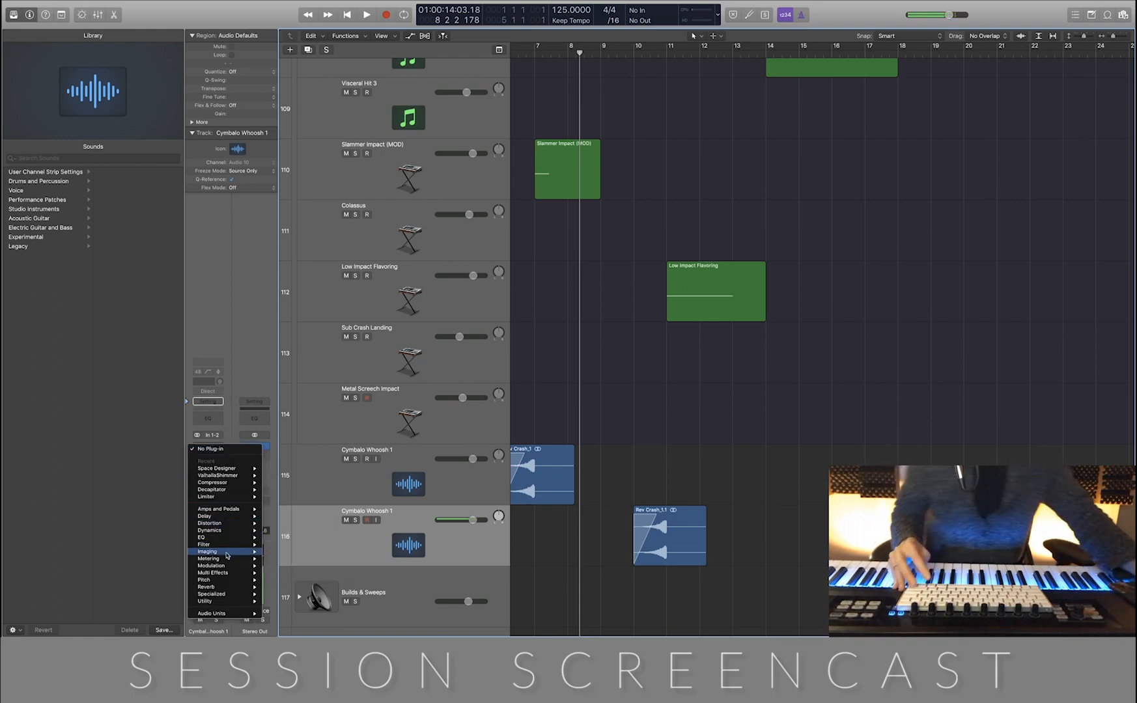
pyautogui.moveTo(222, 565)
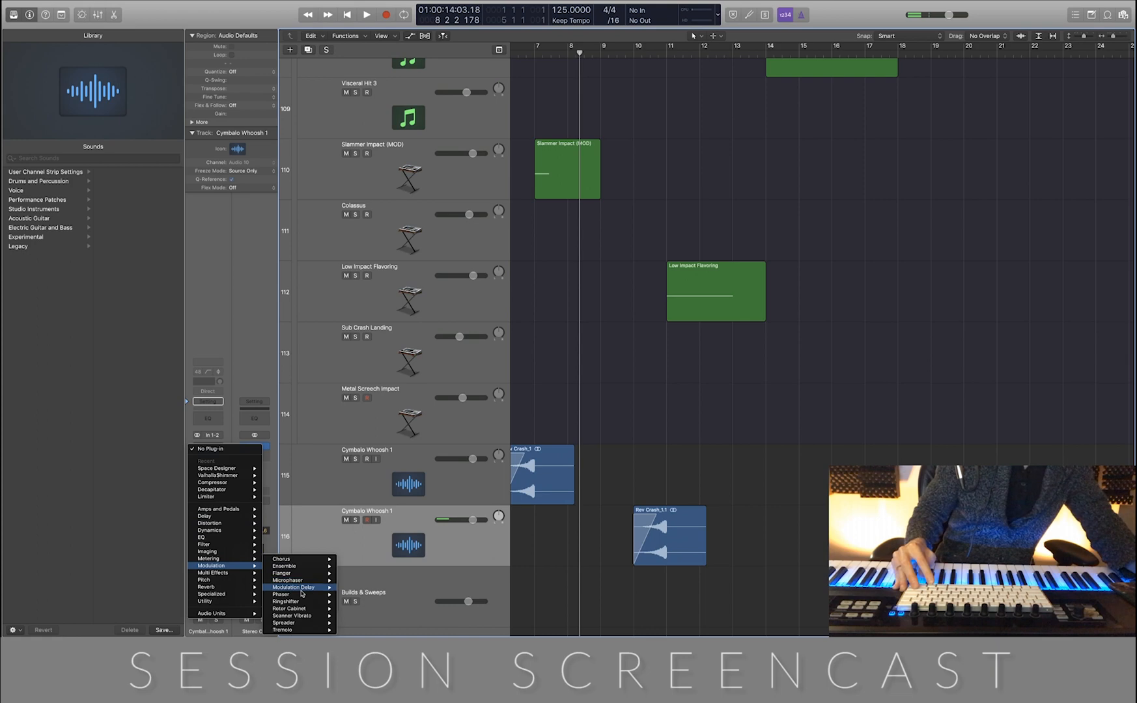
pyautogui.moveTo(306, 630)
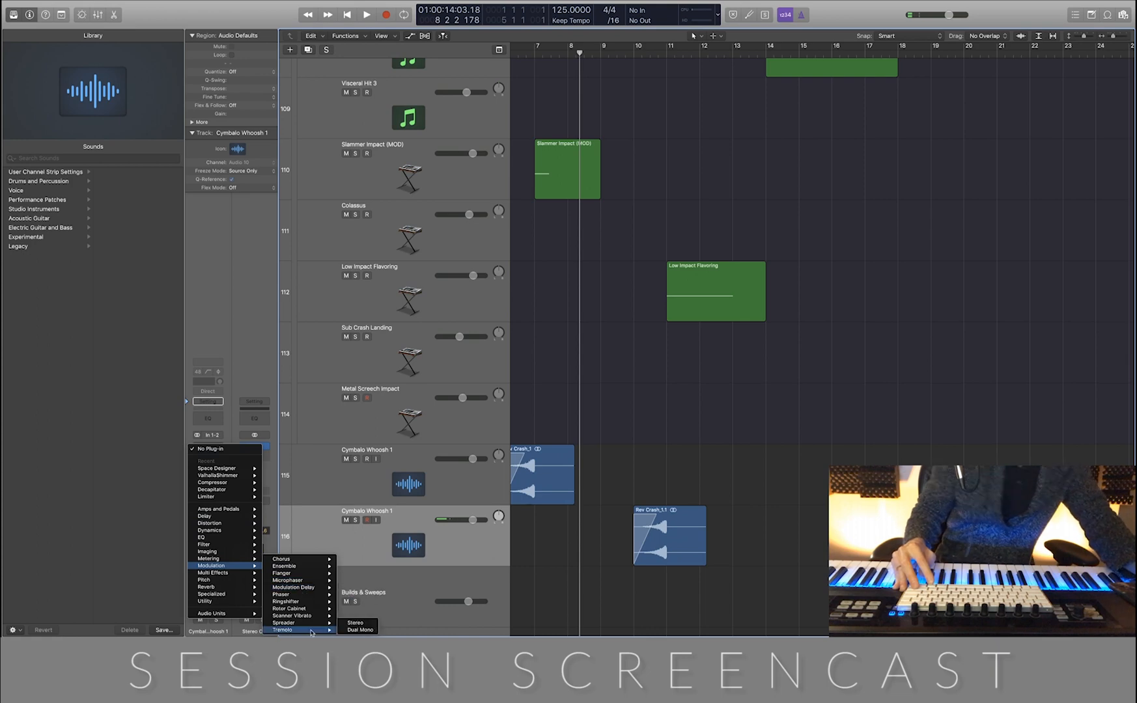
pyautogui.click(356, 623)
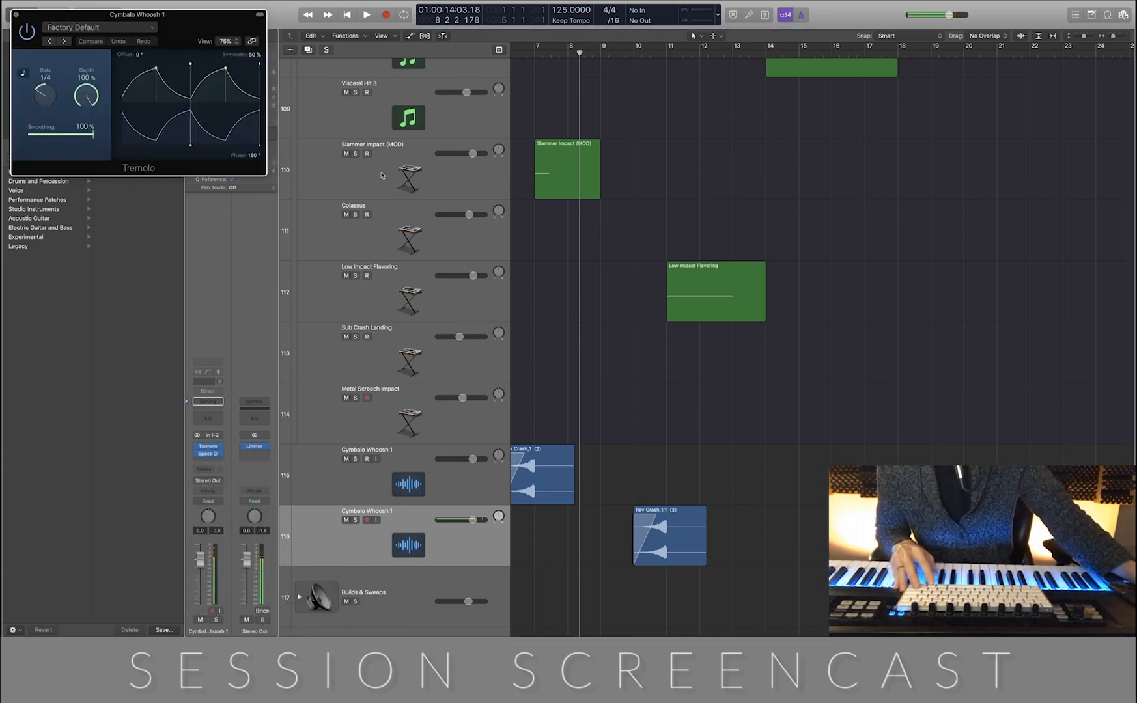
pyautogui.moveTo(189, 22); pyautogui.dragTo(347, 220)
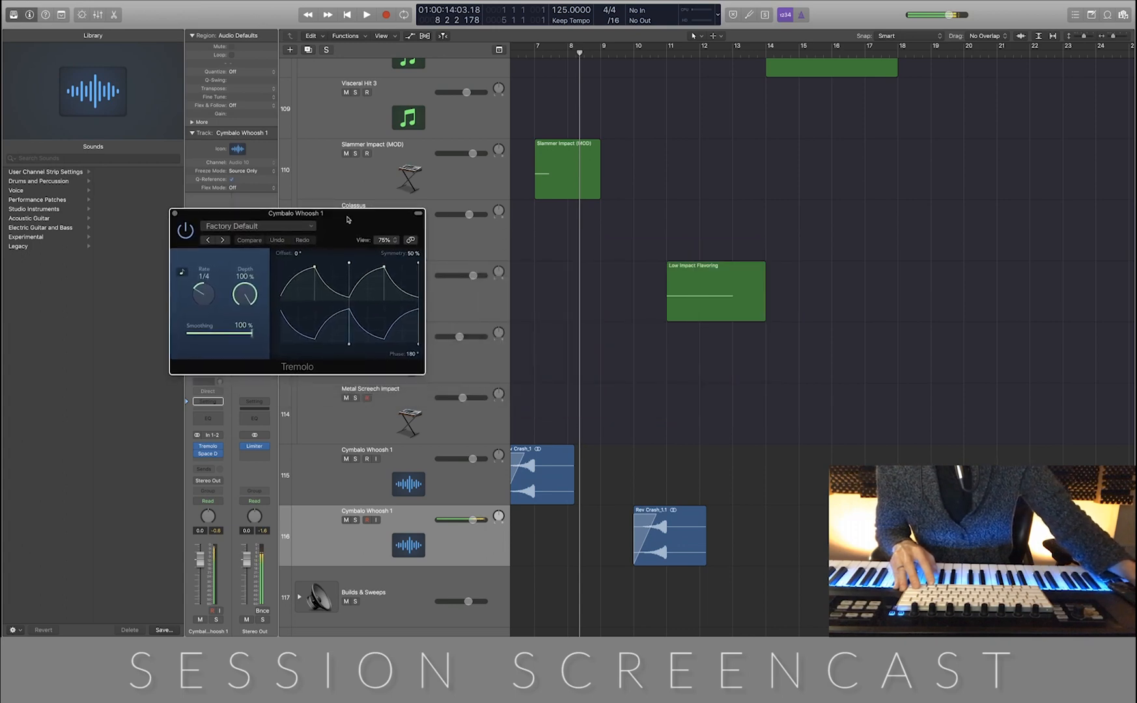
# Set the Tremolo's phase to 0°, smoothing to 3 % and rate to 1/8
pyautogui.moveTo(412, 356); pyautogui.dragTo(412, 353)
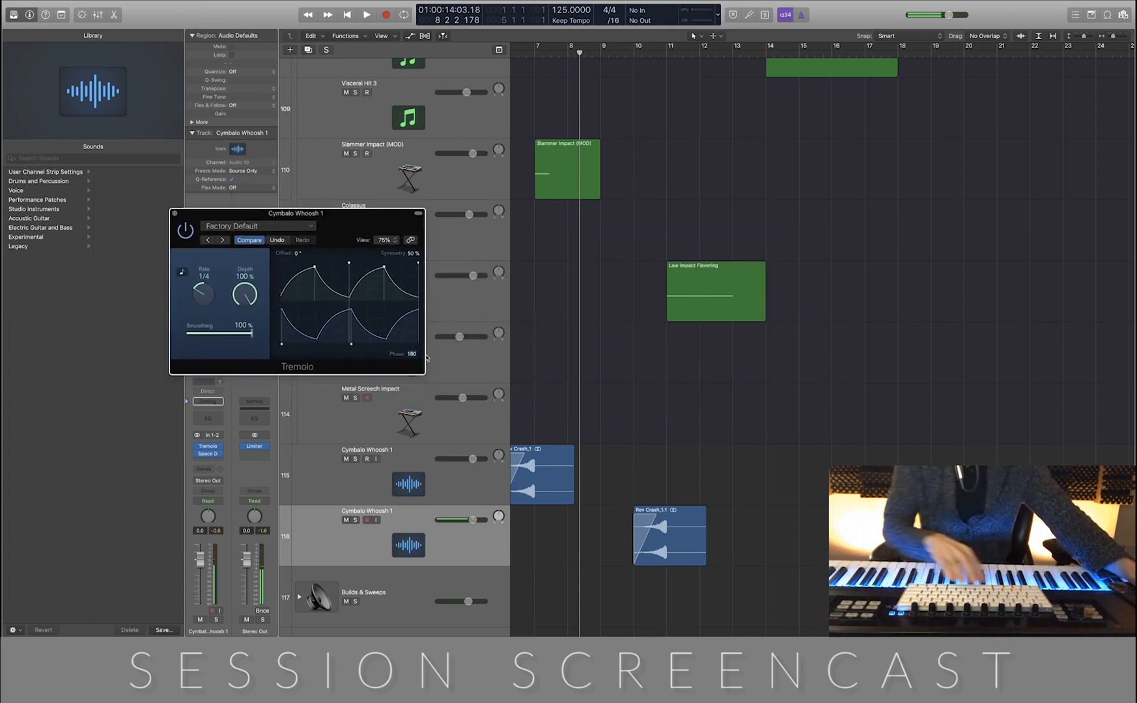
pyautogui.moveTo(413, 355); pyautogui.dragTo(467, 376)
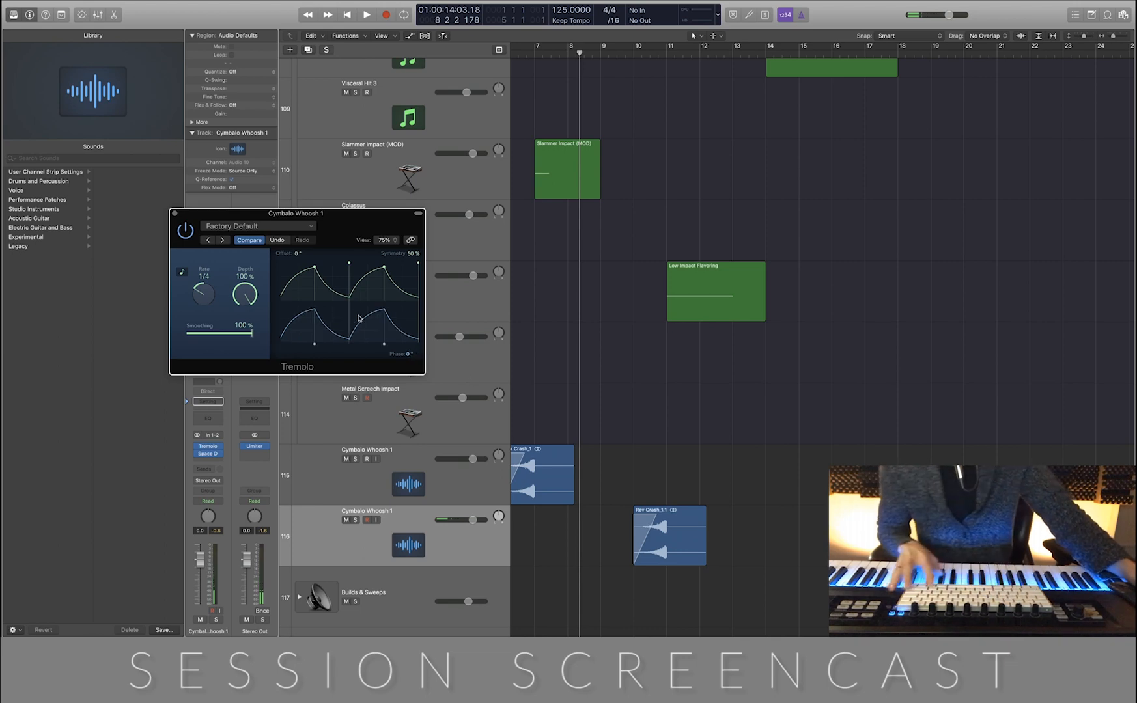
pyautogui.moveTo(251, 333); pyautogui.dragTo(191, 333)
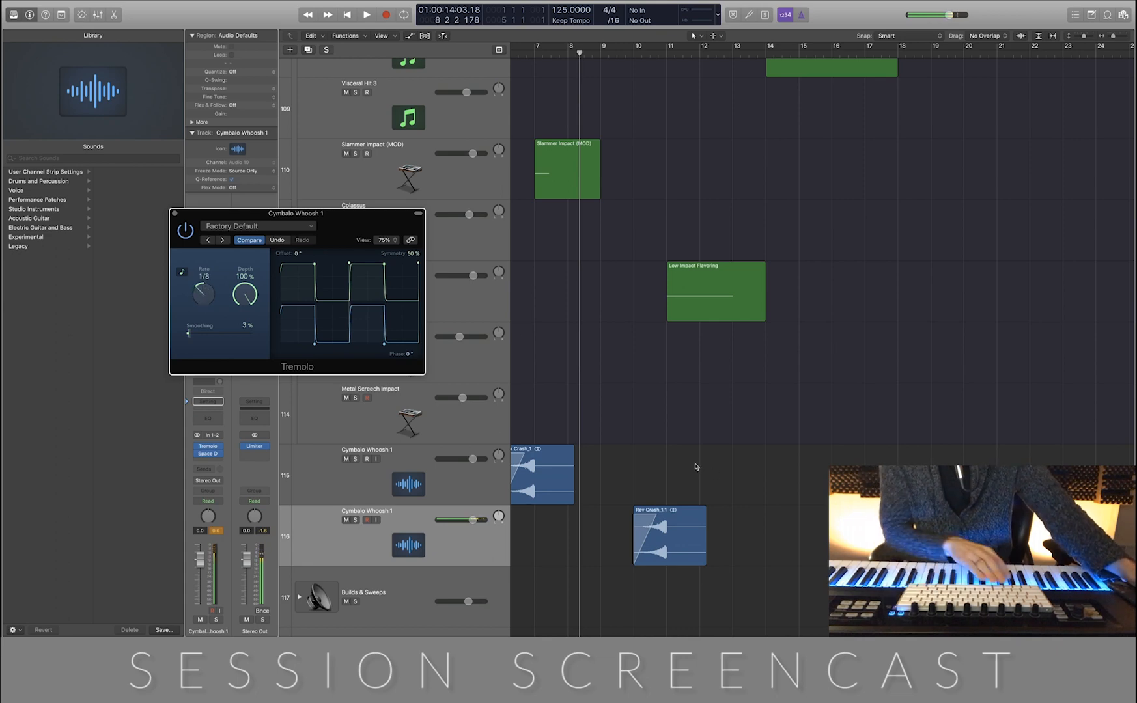
# Play back the Cymbalo Whoosh 1 region from bar 10 into the impact to check the tremolo effect
pyautogui.press('.')
pyautogui.press('.')
pyautogui.press('.')
pyautogui.press(',')
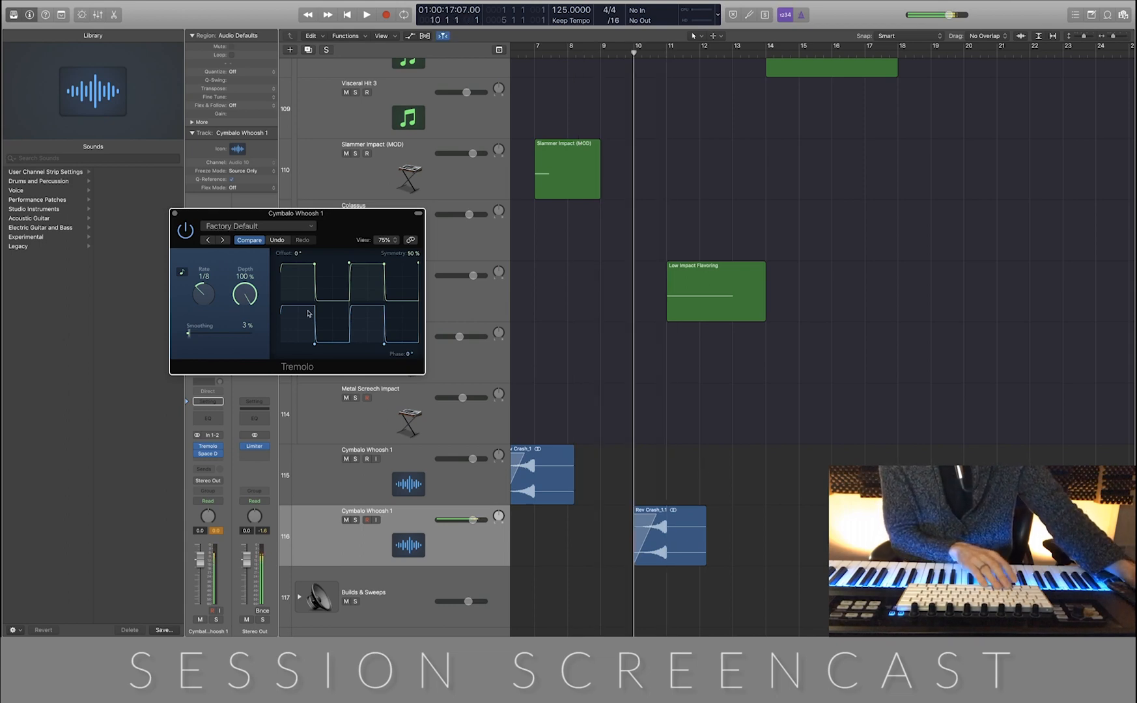
pyautogui.click(677, 547)
pyautogui.press('space')
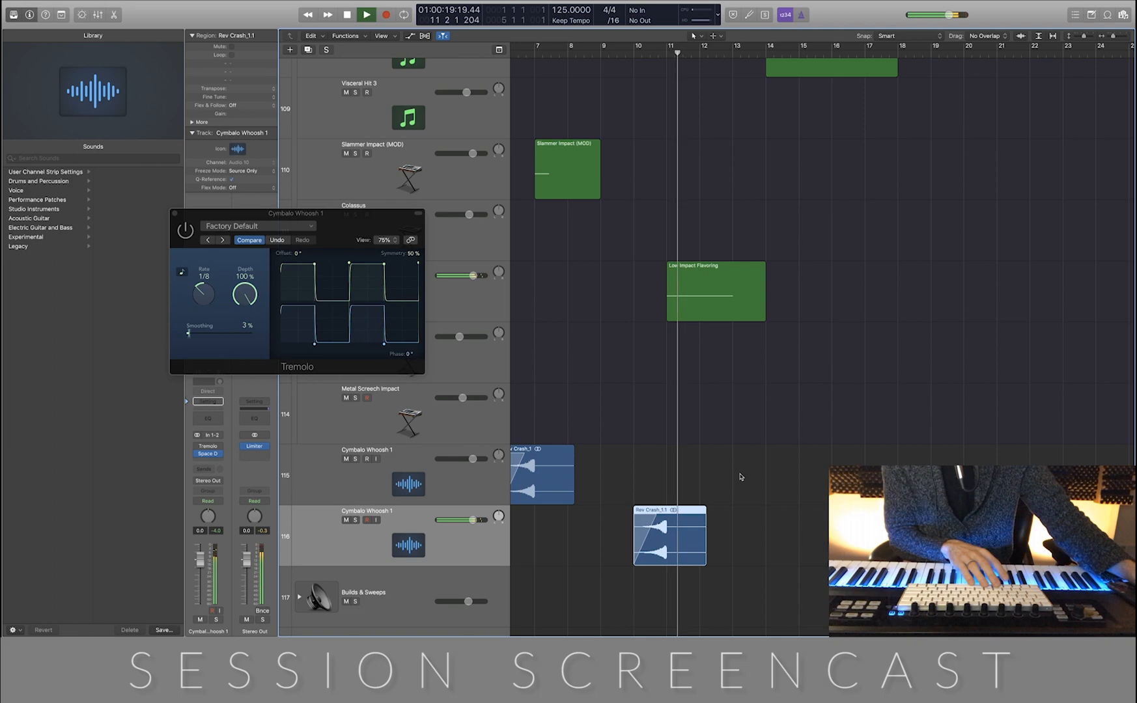
pyautogui.press('space')
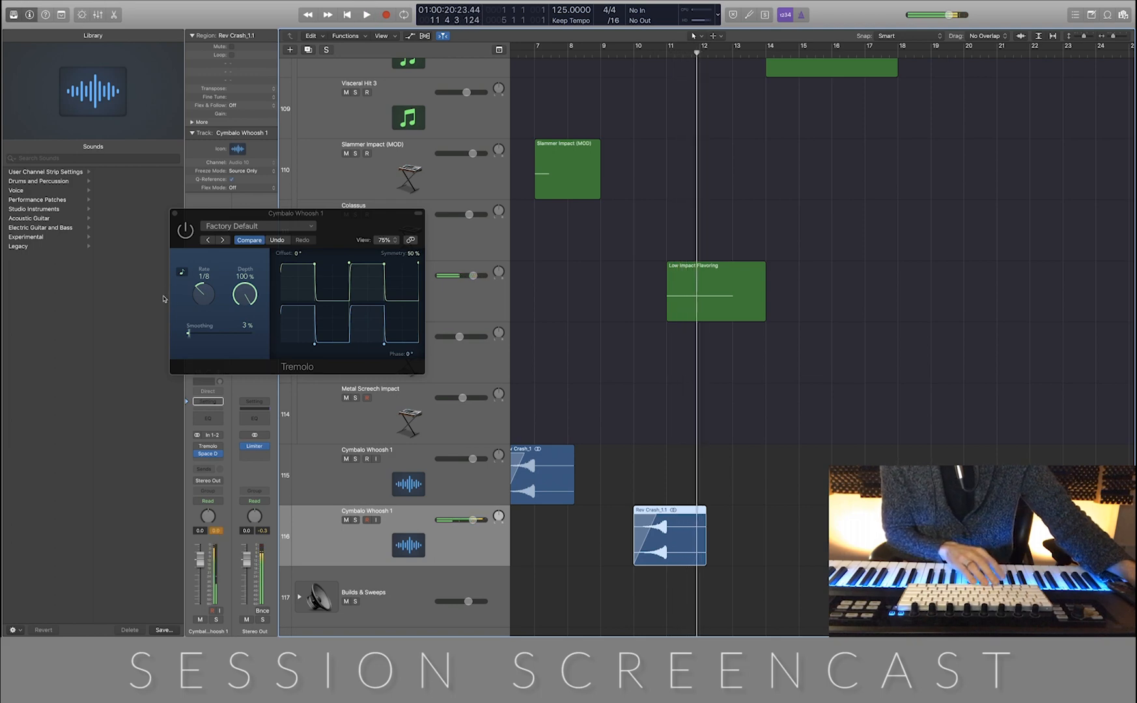
pyautogui.click(190, 227)
pyautogui.press('space')
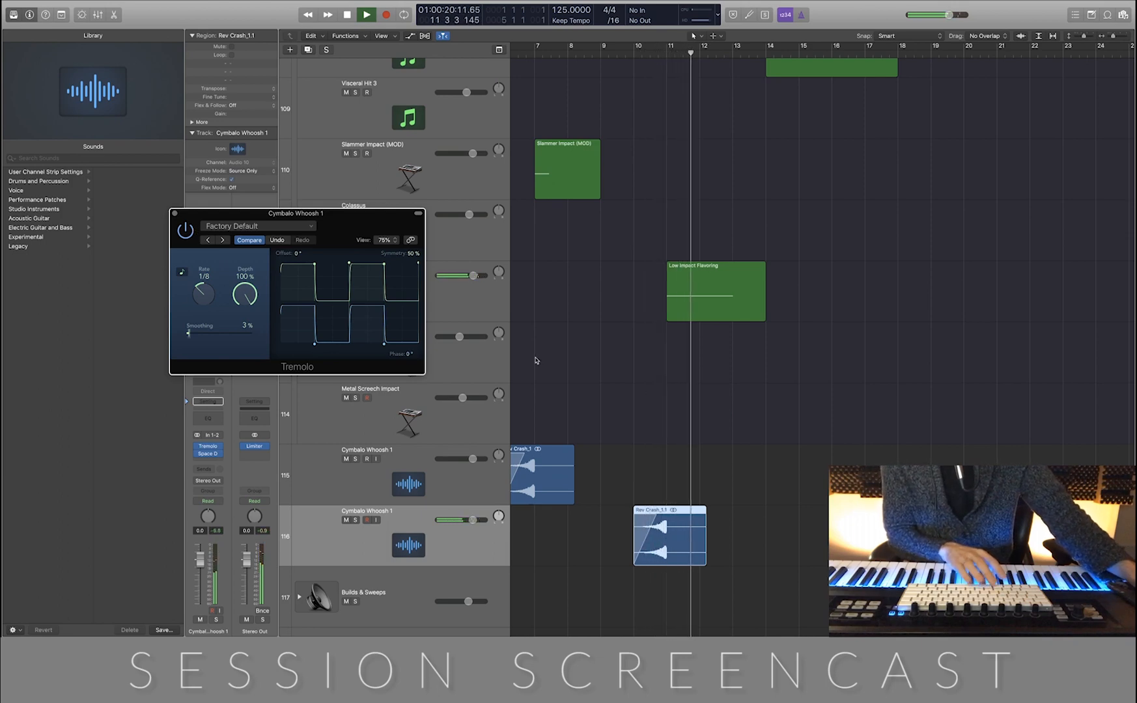
pyautogui.press('space')
pyautogui.click(782, 416)
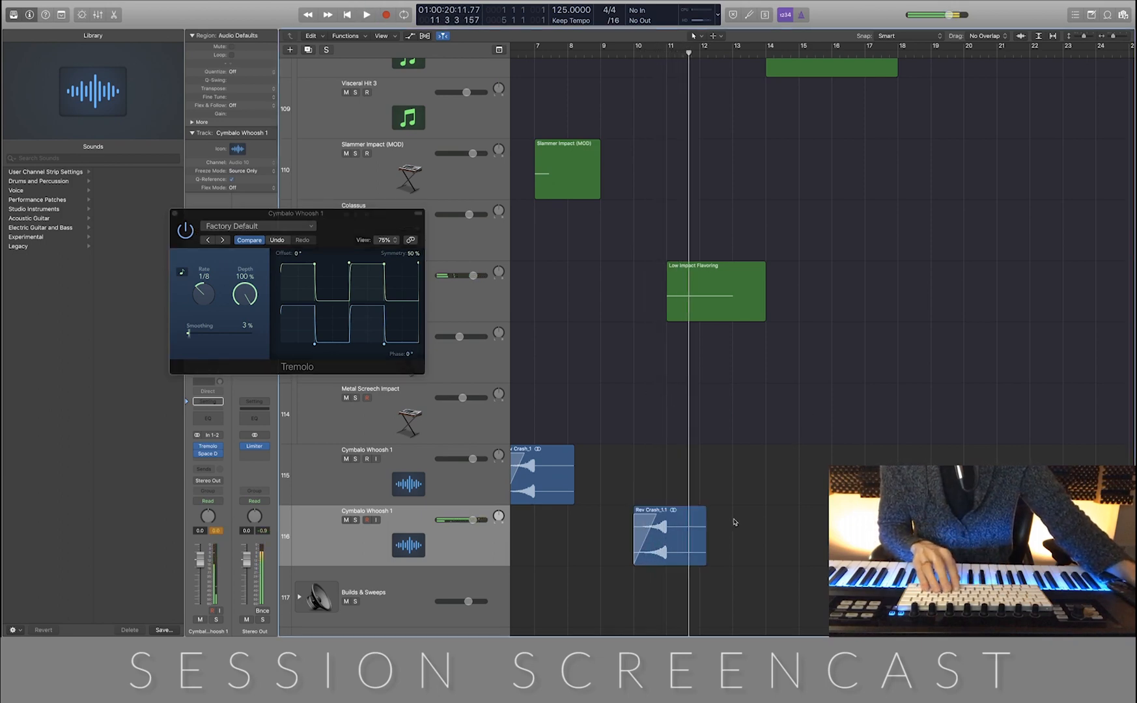
# Draw volume automation on the second Cymbalo Whoosh 1 track, rising from -13.2 dB at bar 10 to 0.0 dB at bar 11
pyautogui.press('a')
pyautogui.scroll(-5, 740, 521)
pyautogui.hscroll(3, 740, 522)
pyautogui.press('super+Down')
pyautogui.press('super+Down')
pyautogui.press('super+Down')
pyautogui.press('super+Down')
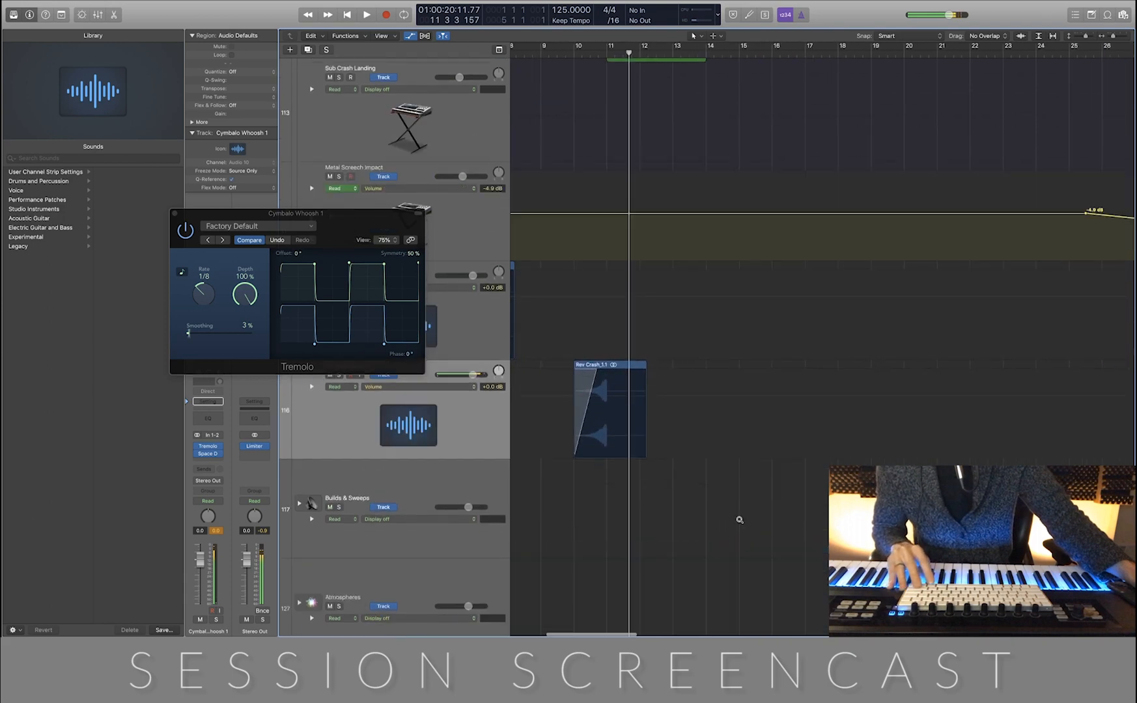
pyautogui.press('super+Right')
pyautogui.press('super+Right')
pyautogui.press('super+Right')
pyautogui.press('super+Right')
pyautogui.press('super+Right')
pyautogui.hscroll(-3, 738, 520)
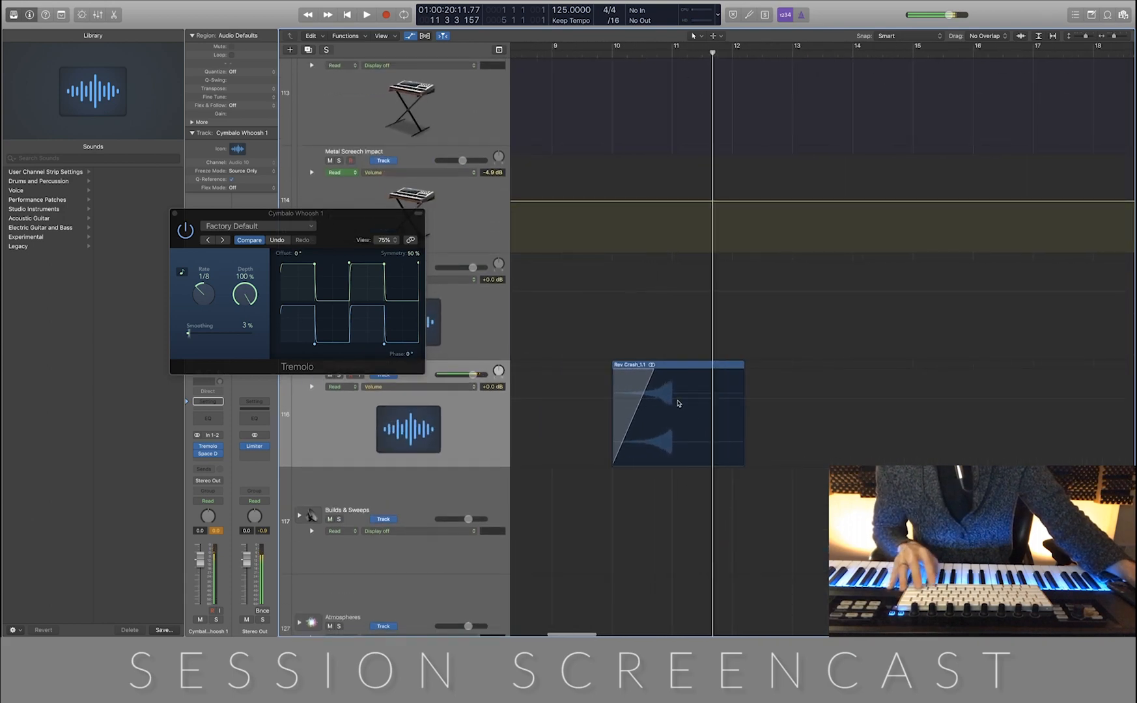
pyautogui.click(675, 403)
pyautogui.click(674, 403)
pyautogui.moveTo(612, 399); pyautogui.dragTo(612, 434)
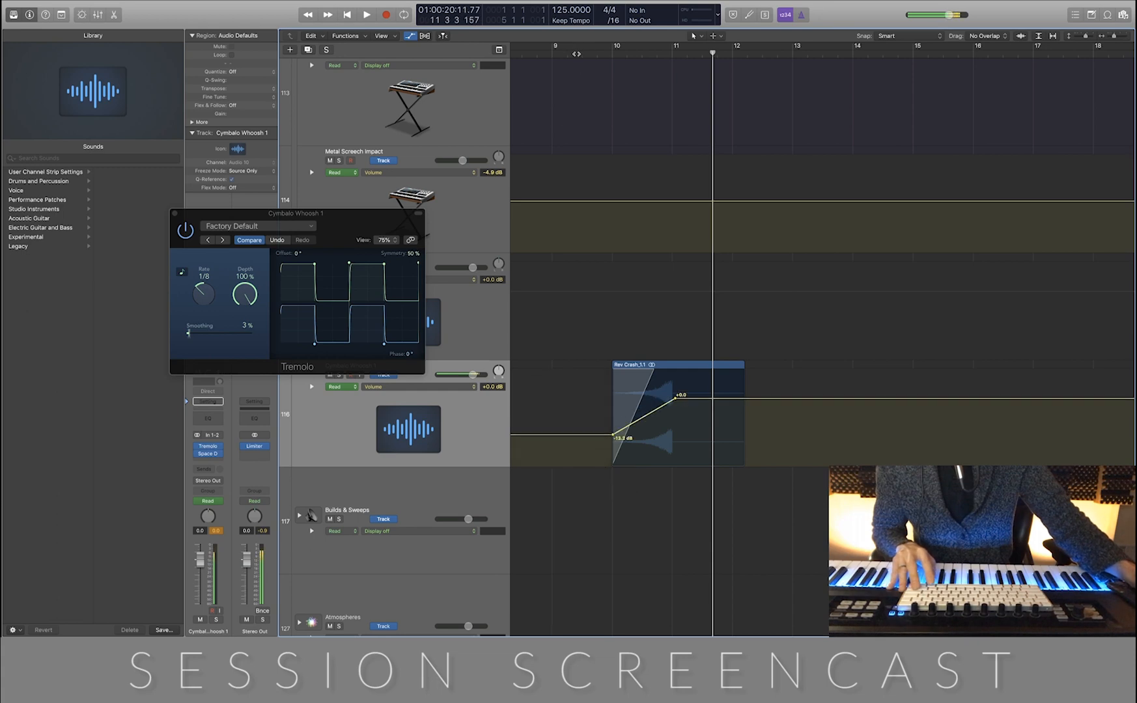
# Display the Tremolo's Rate automation on the second Cymbalo Whoosh 1 track and add 1/8 points at the region start, midway and at bar 11
pyautogui.click(577, 52)
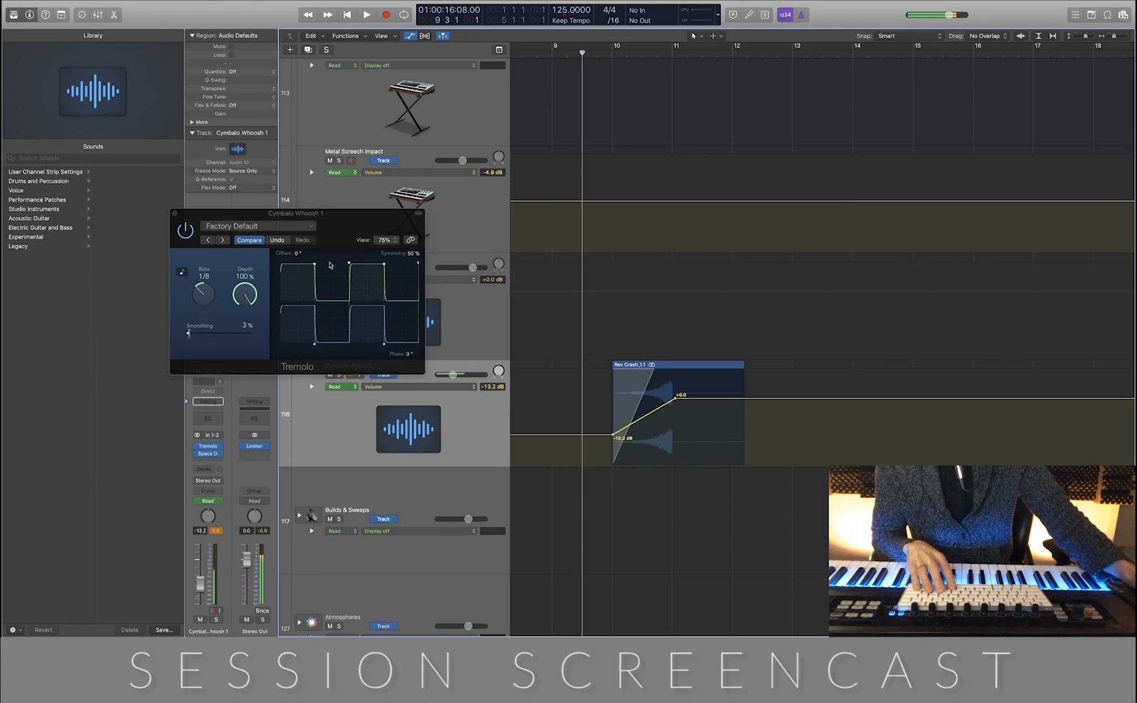
pyautogui.click(468, 388)
pyautogui.moveTo(482, 359)
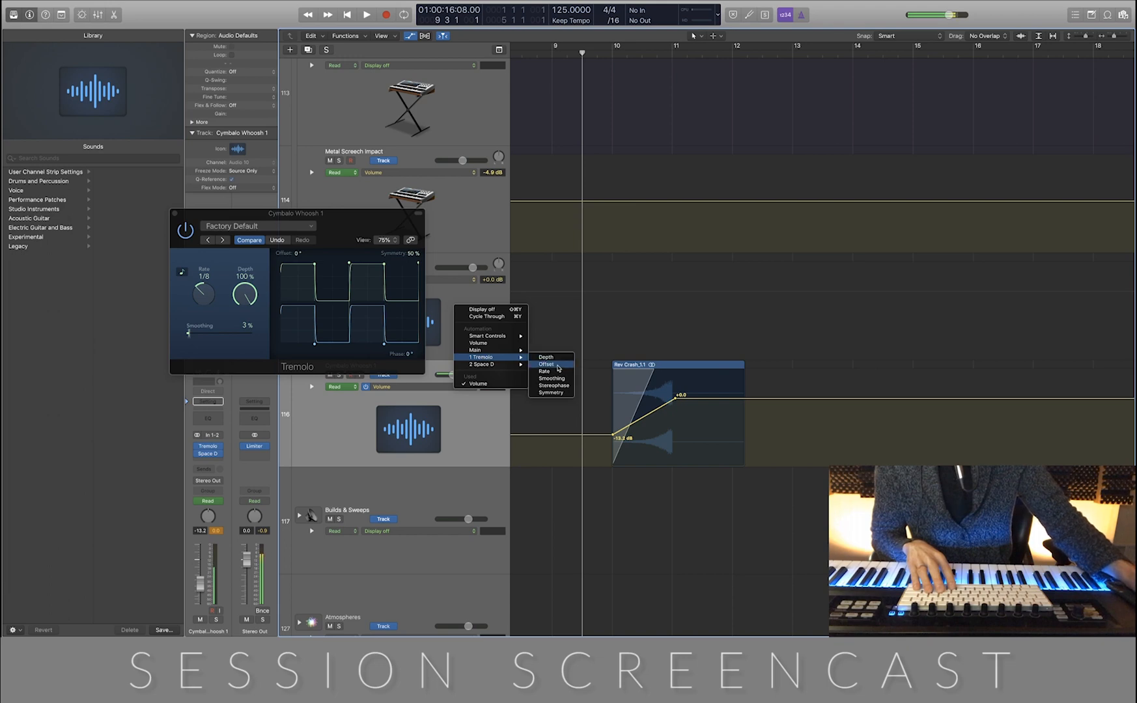
pyautogui.click(559, 373)
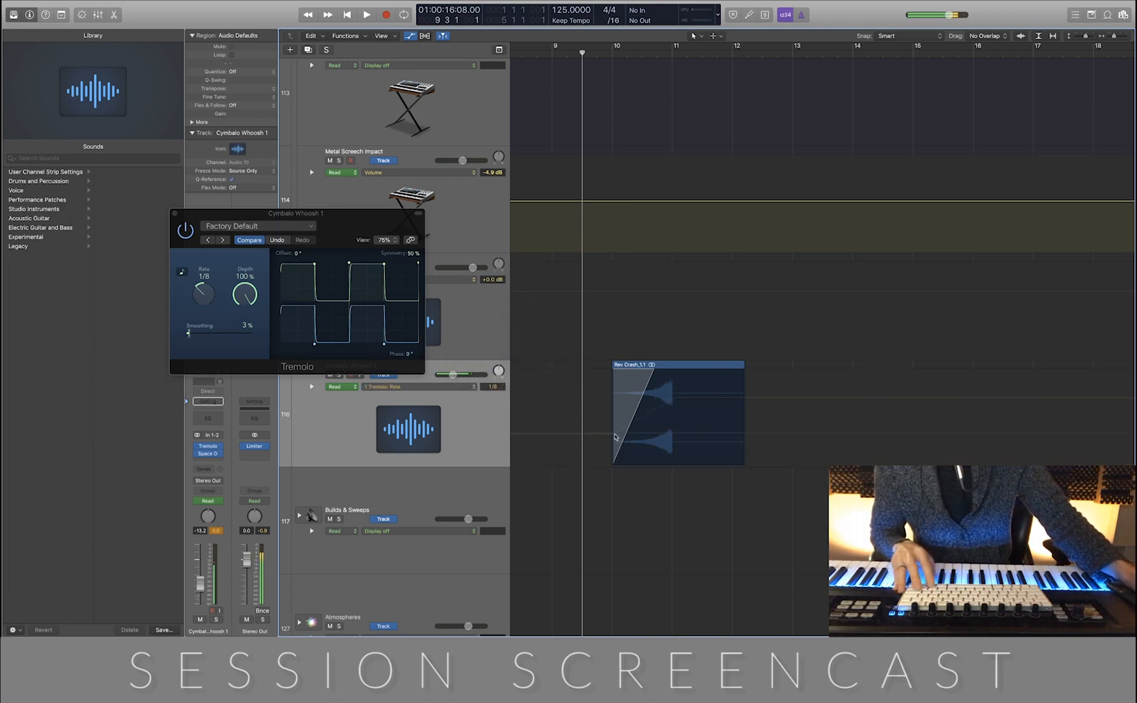
pyautogui.click(611, 434)
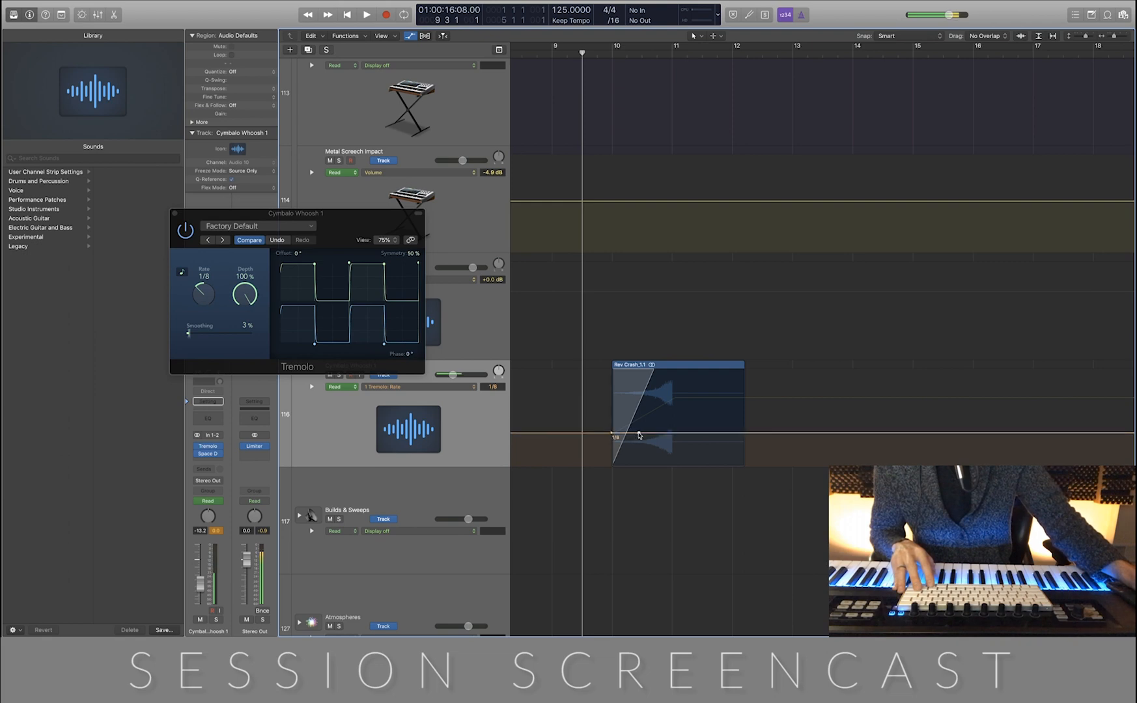
pyautogui.click(670, 433)
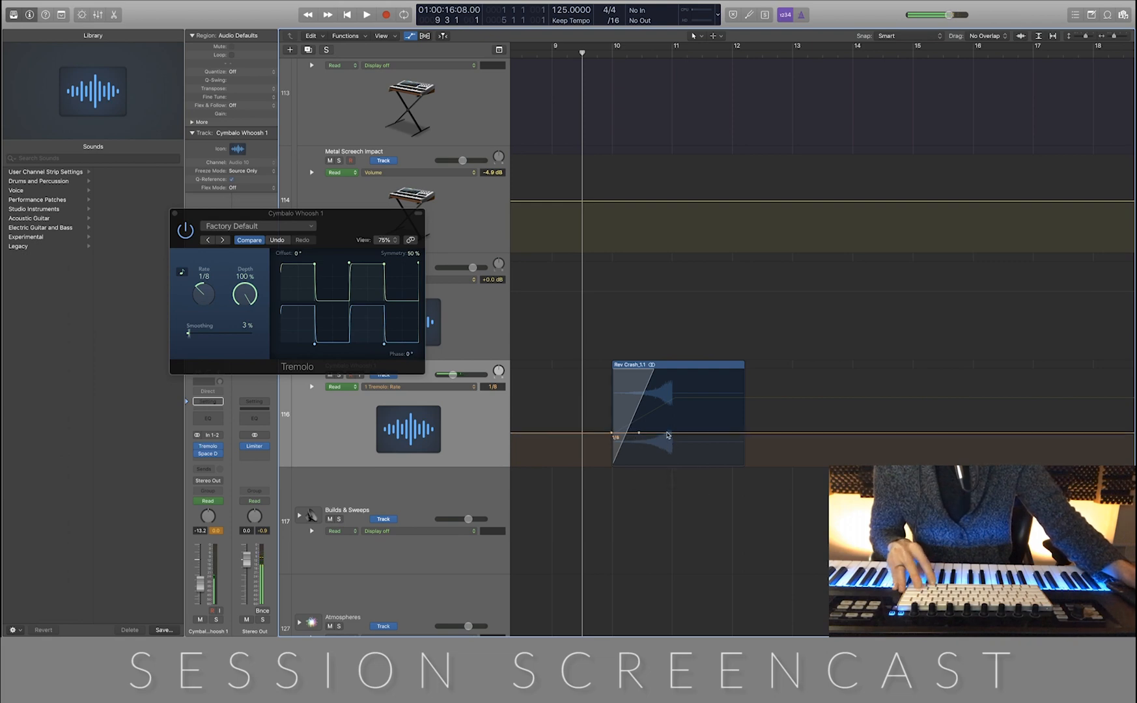
# Raise the Tremolo Rate automation from bar 11 onward to 1/64, ramping up from the 1/8 point midway through bar 10
pyautogui.press('super+Down')
pyautogui.press('super+Down')
pyautogui.press('super+Down')
pyautogui.press('super+Right')
pyautogui.press('super+Right')
pyautogui.press('super+Right')
pyautogui.press('super+Right')
pyautogui.press('super+Right')
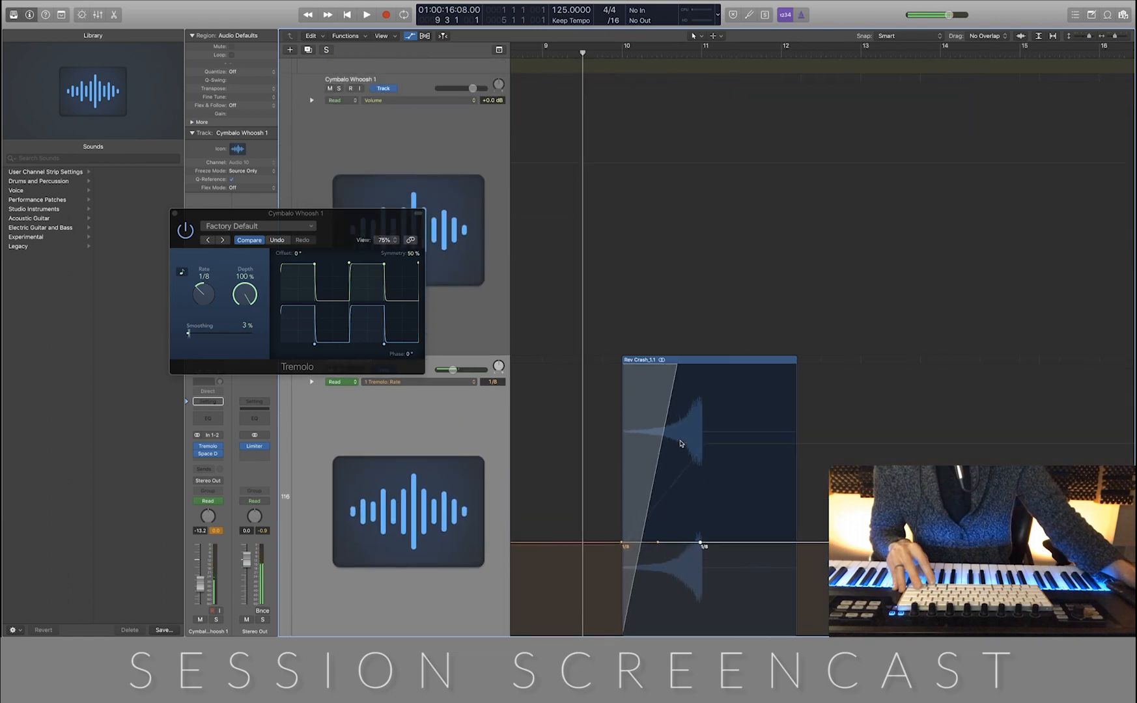
pyautogui.press('super+Left')
pyautogui.hscroll(-2, 680, 444)
pyautogui.hscroll(8, 680, 444)
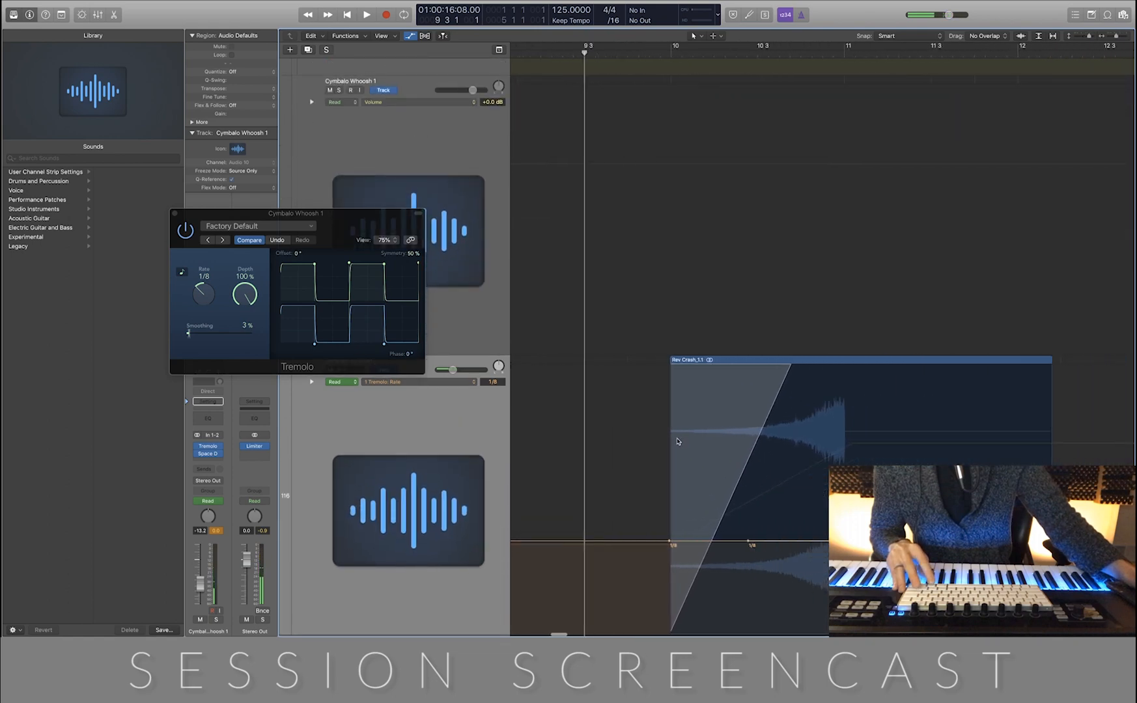
pyautogui.scroll(-4, 677, 442)
pyautogui.scroll(-2, 676, 441)
pyautogui.hscroll(-2, 676, 442)
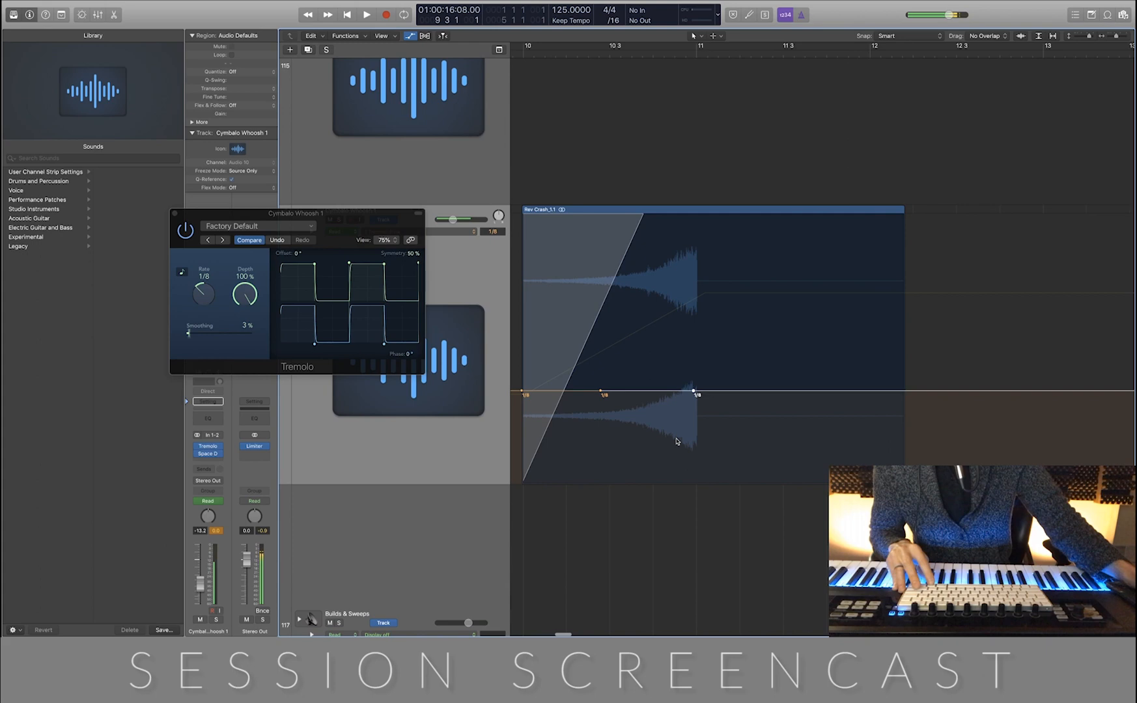
pyautogui.moveTo(719, 392); pyautogui.dragTo(718, 356)
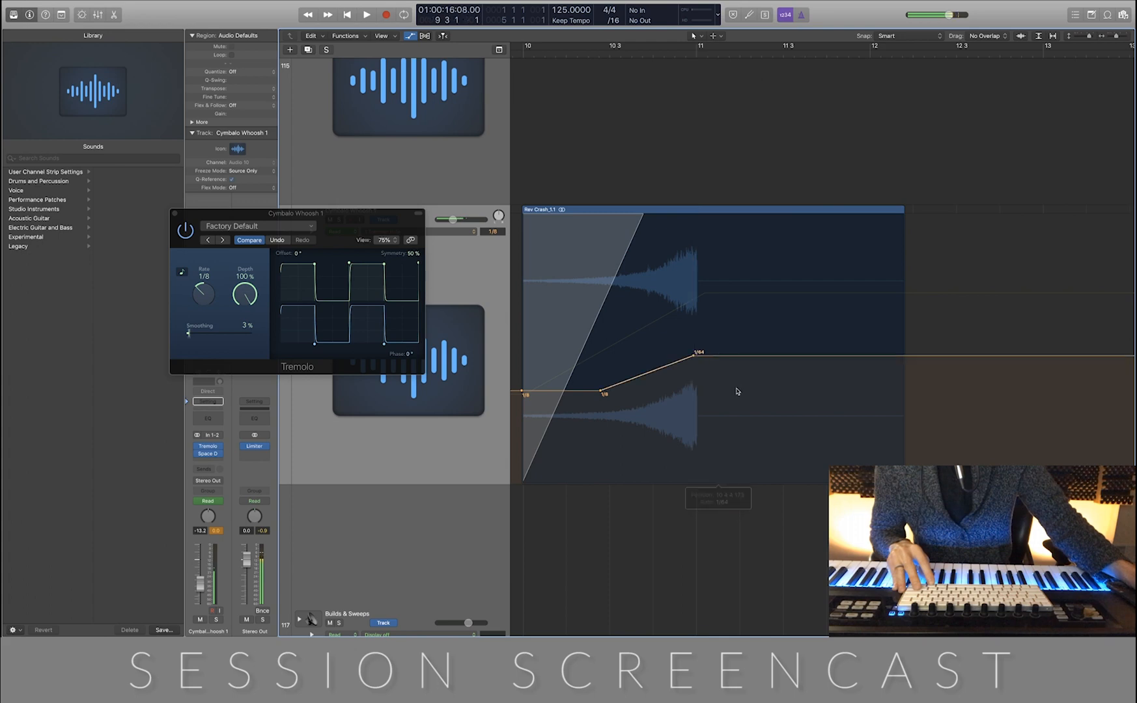
# Play back the second reverse crash with the accelerating tremolo rate and close the Tremolo window
pyautogui.scroll(3, 737, 392)
pyautogui.hscroll(5, 737, 391)
pyautogui.hscroll(-4, 737, 391)
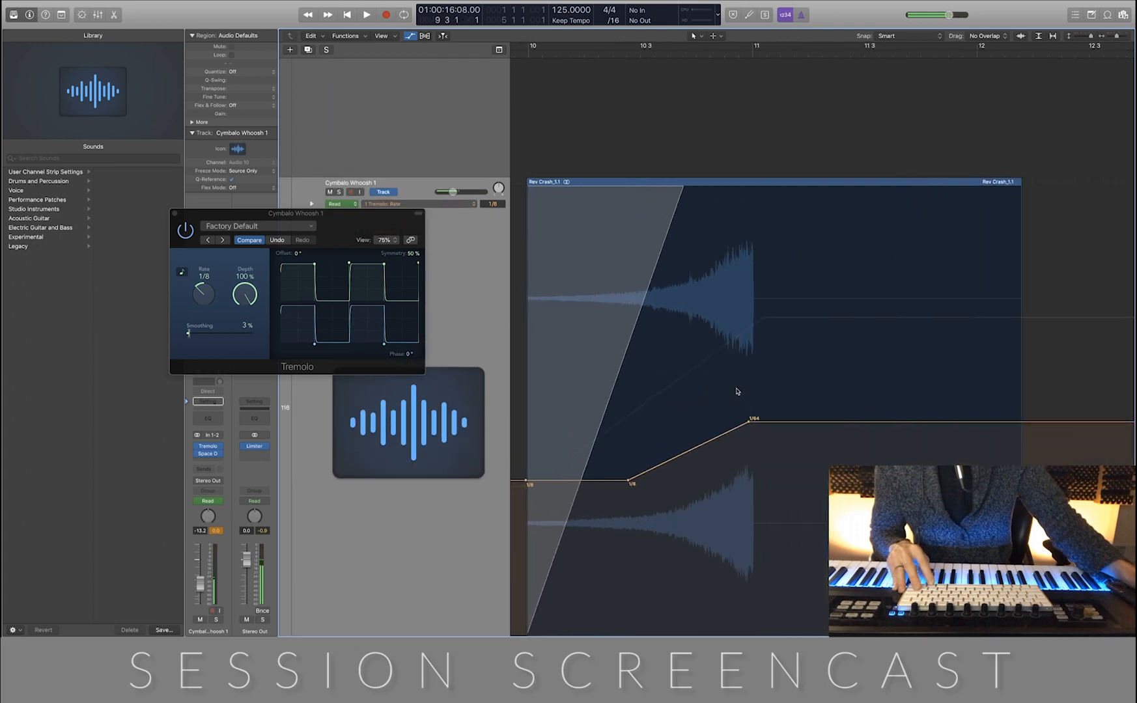
pyautogui.moveTo(720, 50); pyautogui.dragTo(514, 50)
pyautogui.scroll(-3, 695, 81)
pyautogui.hscroll(-3, 696, 84)
pyautogui.scroll(-1, 696, 85)
pyautogui.hscroll(-1, 697, 85)
pyautogui.press('space')
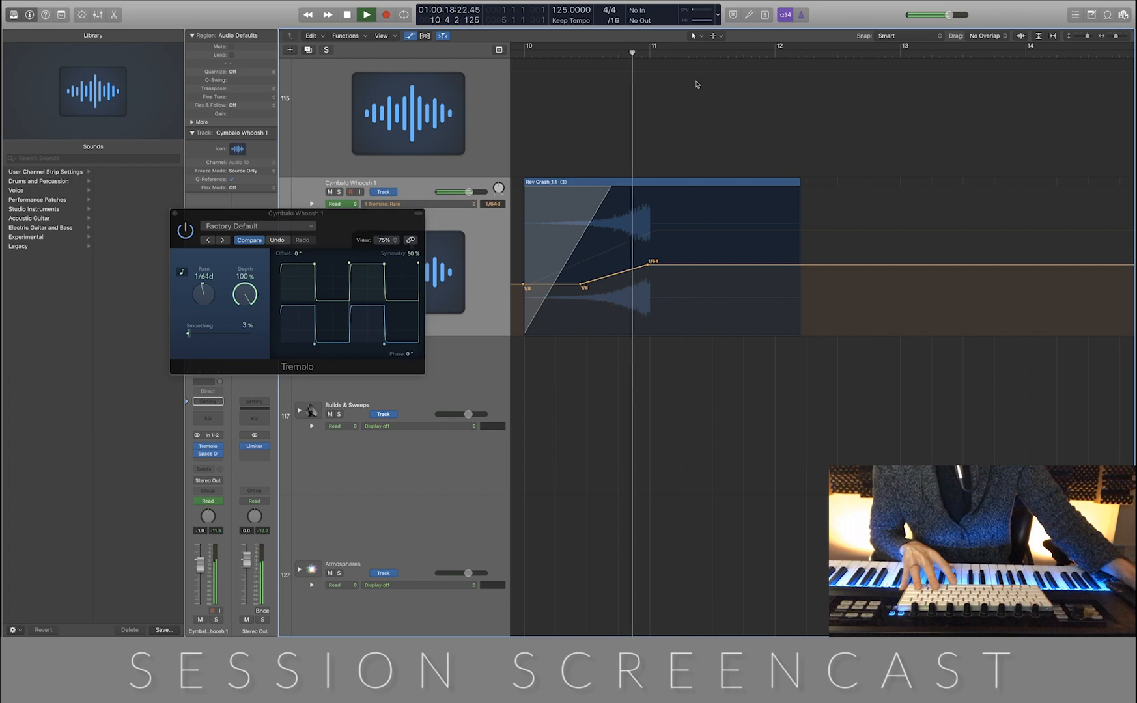
pyautogui.click(175, 213)
# Examine the Kontakt instrument loaded on the Violins I (DYN) track and close its window
pyautogui.press('super+Up')
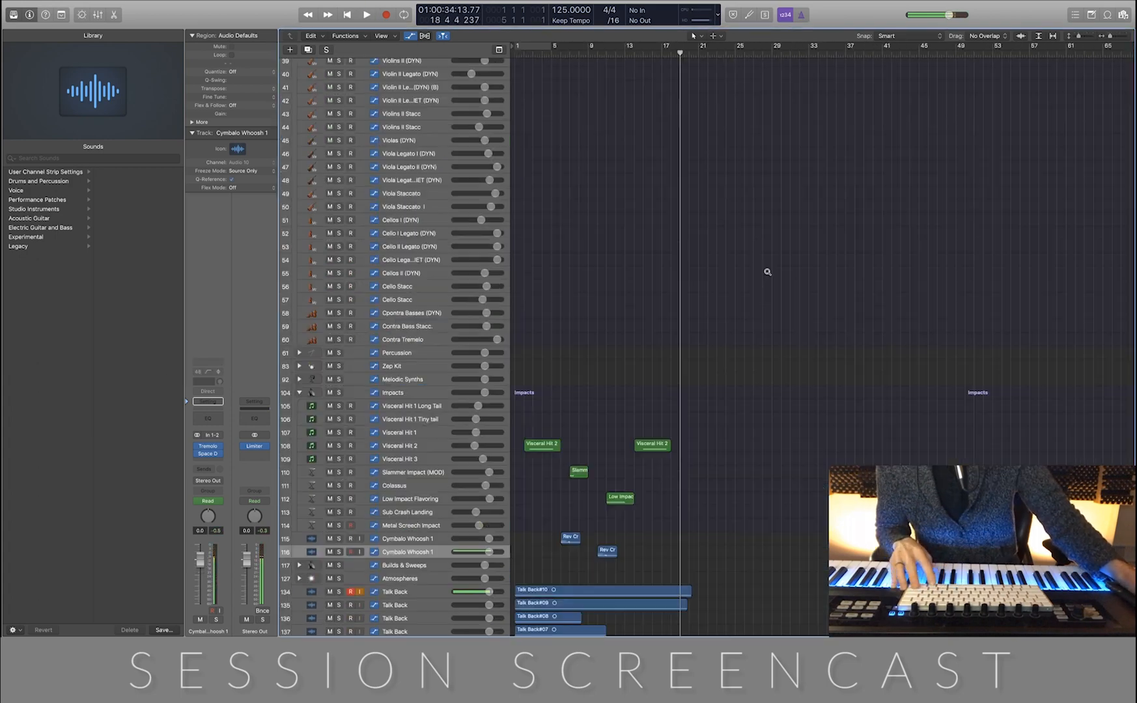
pyautogui.keyDown('ctrl'); pyautogui.keyDown('alt'); pyautogui.click(767, 271); pyautogui.keyUp('alt'); pyautogui.keyUp('ctrl')
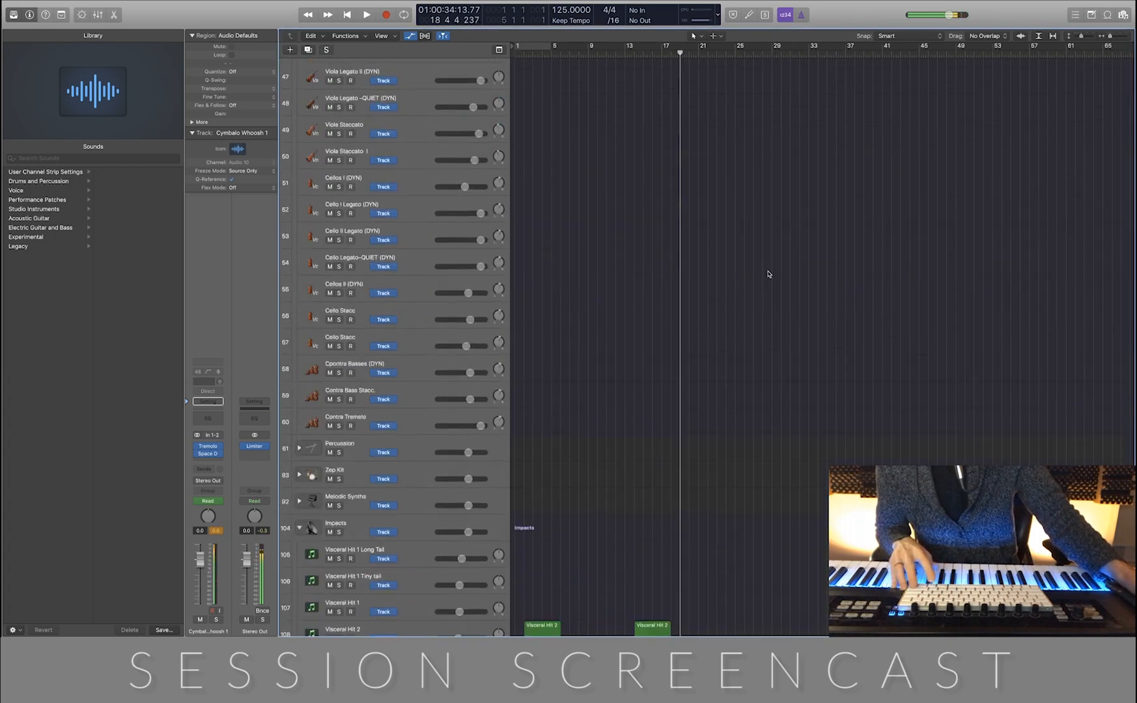
pyautogui.keyDown('ctrl'); pyautogui.keyDown('alt'); pyautogui.click(768, 271); pyautogui.keyUp('alt'); pyautogui.keyUp('ctrl')
pyautogui.hscroll(-5, 767, 271)
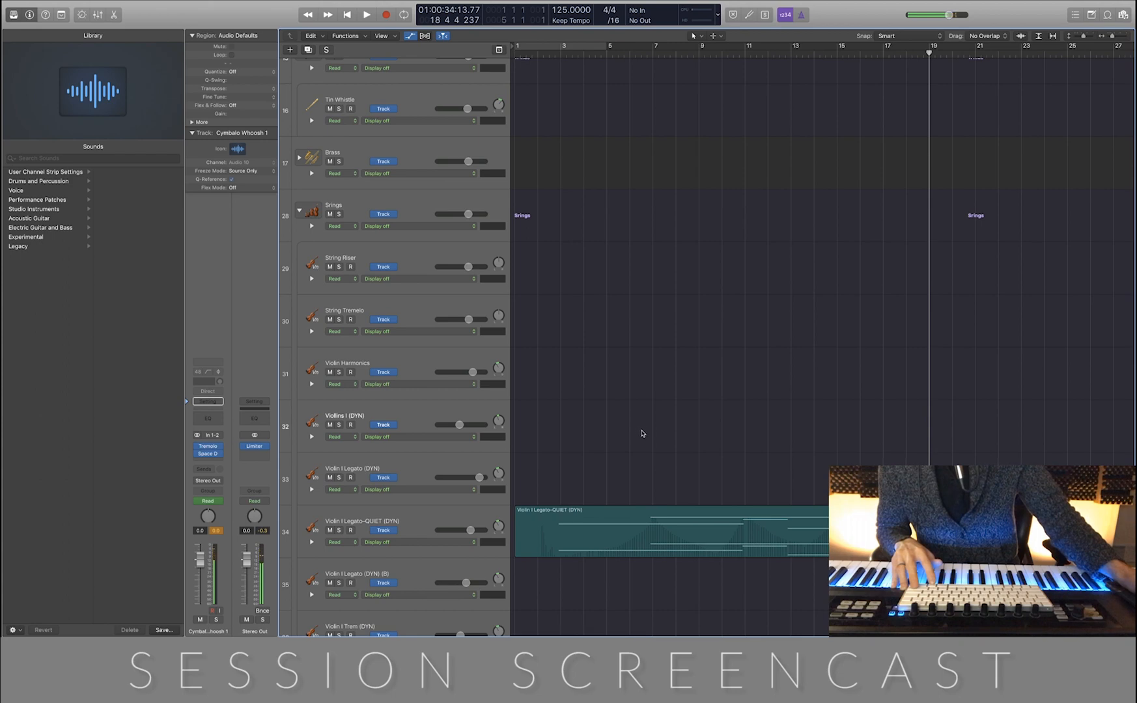
pyautogui.scroll(4, 647, 431)
pyautogui.scroll(-4, 647, 431)
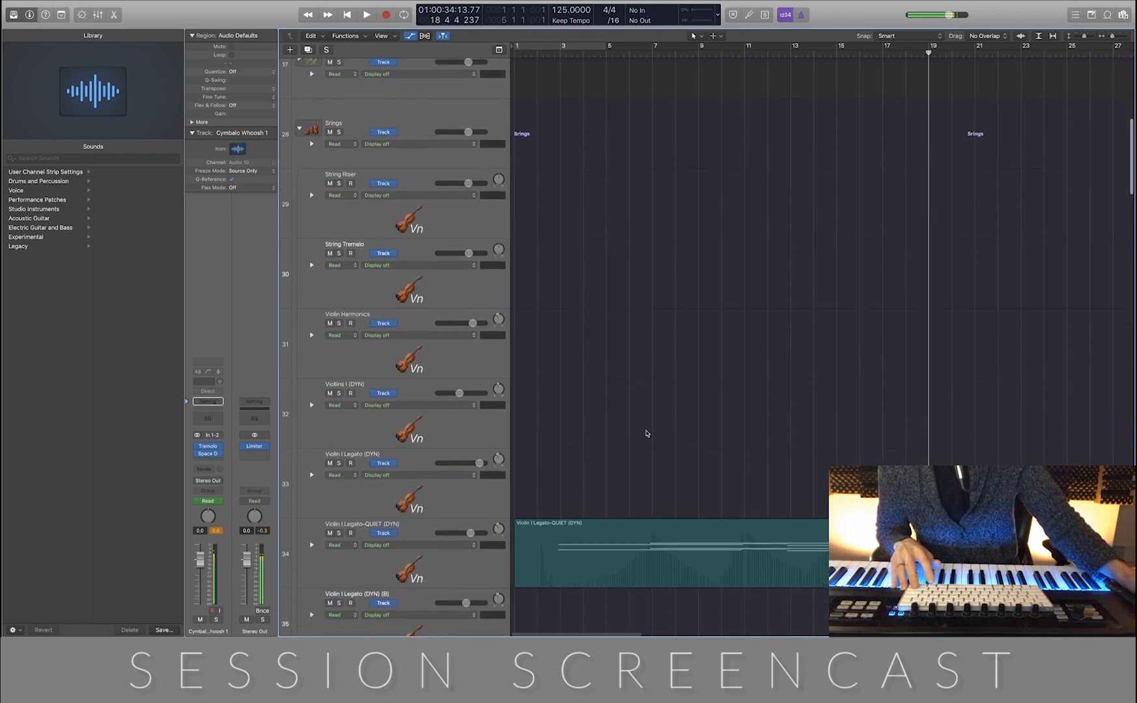
pyautogui.scroll(2, 709, 431)
pyautogui.scroll(1, 709, 431)
pyautogui.scroll(-4, 710, 433)
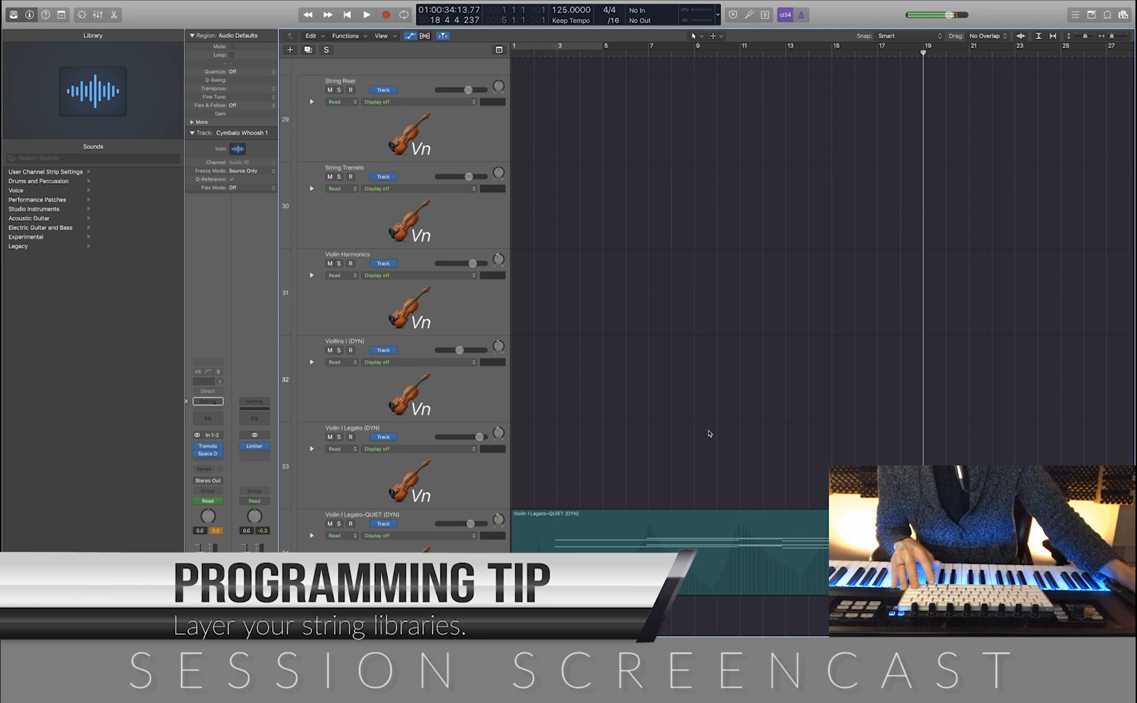
pyautogui.click(504, 408)
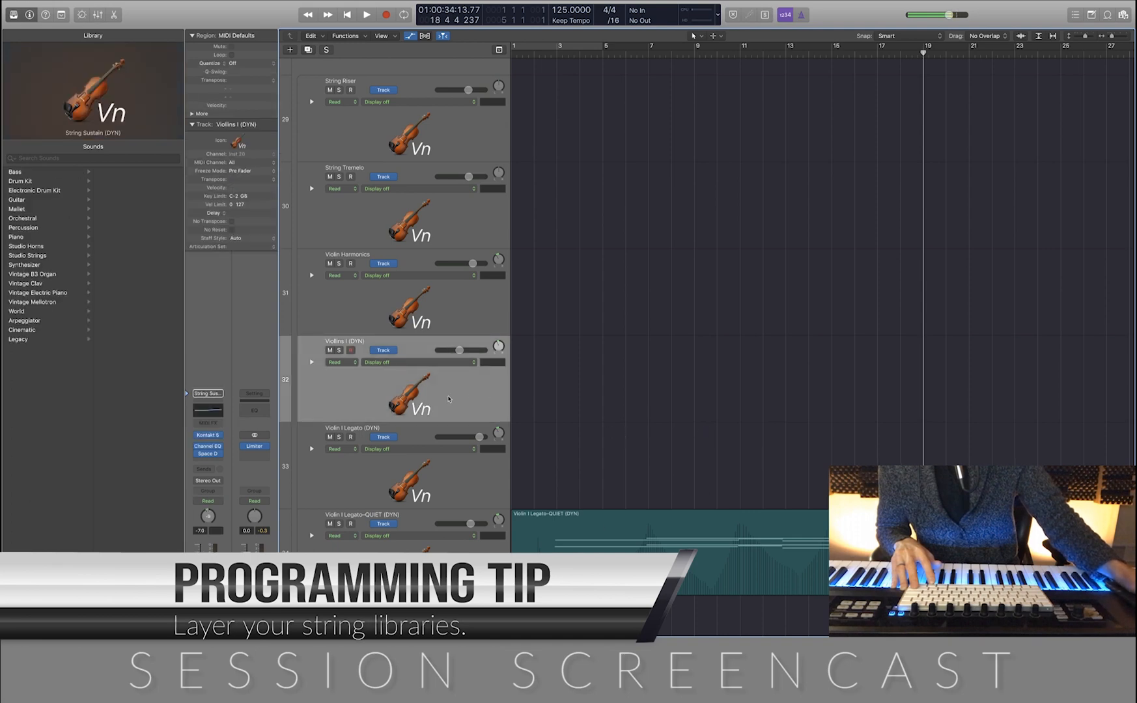
pyautogui.click(209, 437)
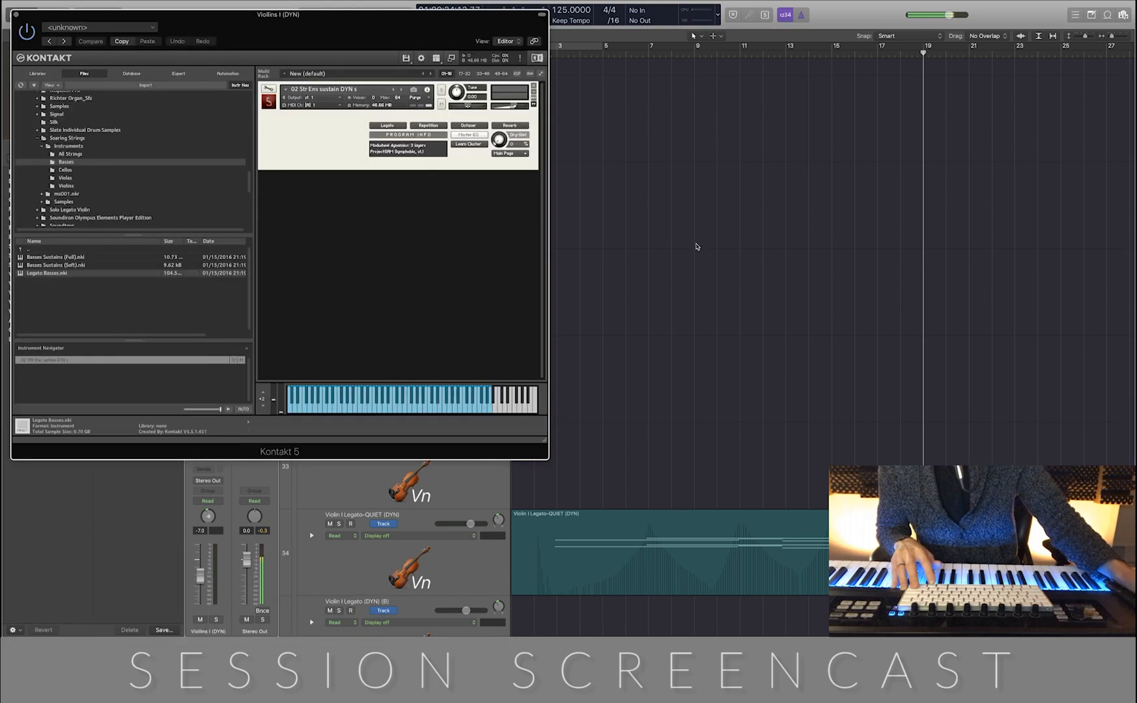
pyautogui.click(15, 13)
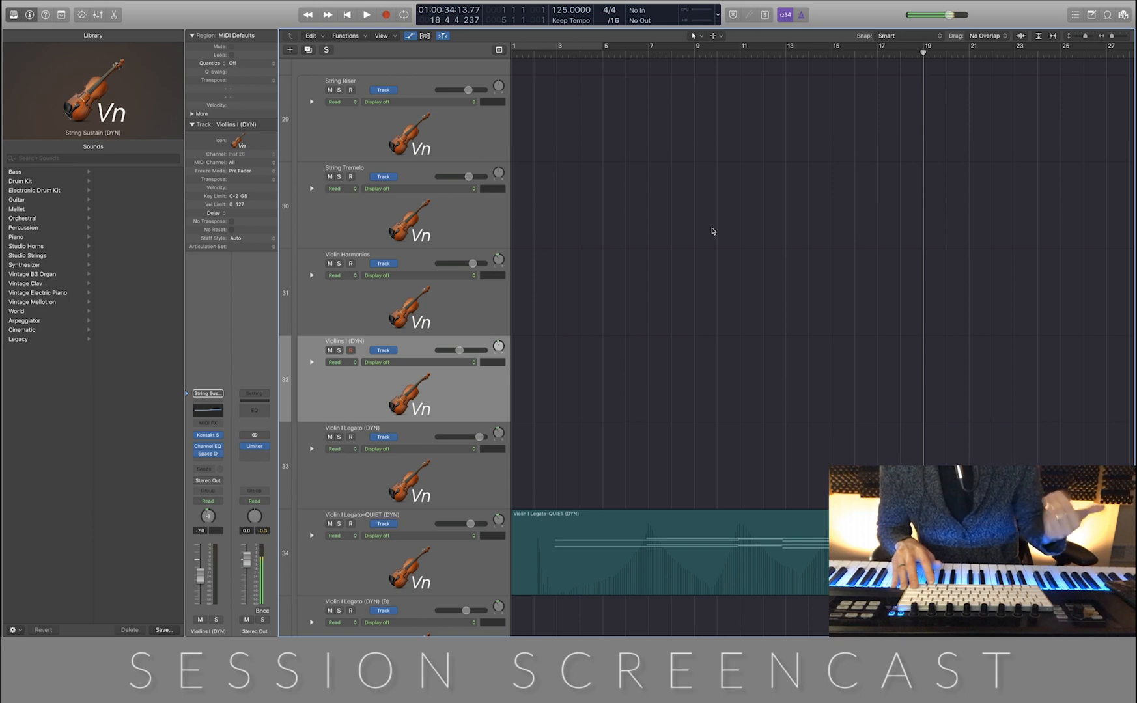
# Record a violin layer on the Violins I (DYN) track from bar 1 to about bar 20
pyautogui.scroll(-3, 717, 230)
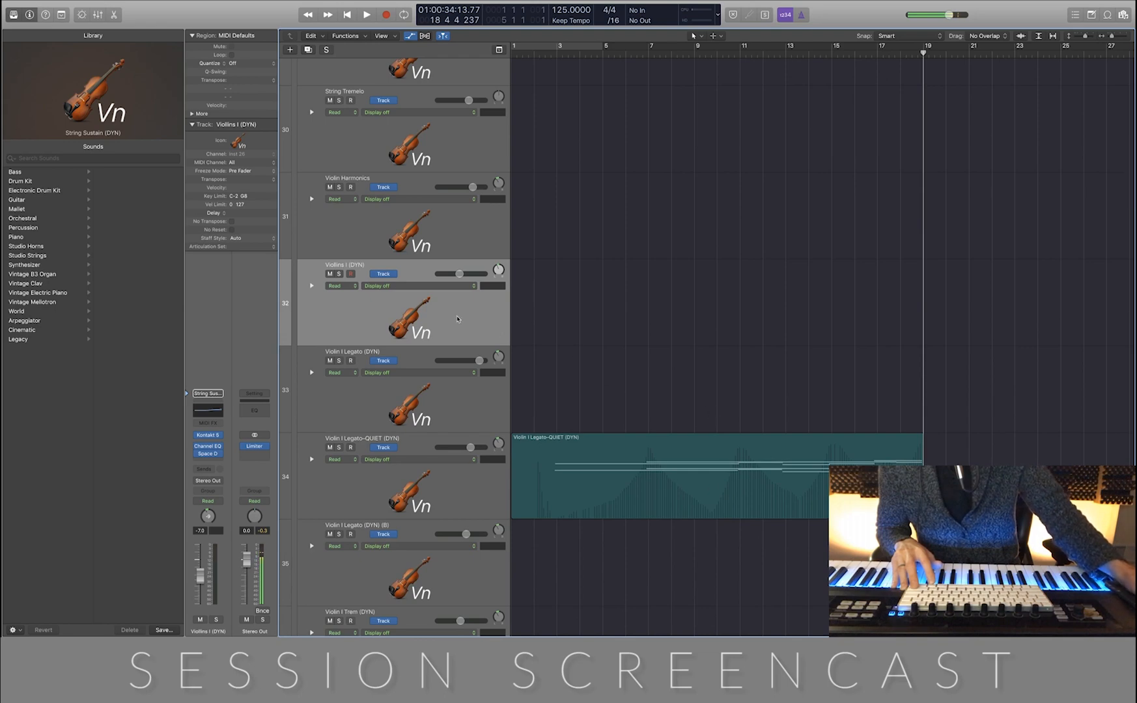
pyautogui.press('super+Right')
pyautogui.press('super+Right')
pyautogui.hscroll(-5, 449, 330)
pyautogui.press('super+Left')
pyautogui.press('super+Left')
pyautogui.press('super+Left')
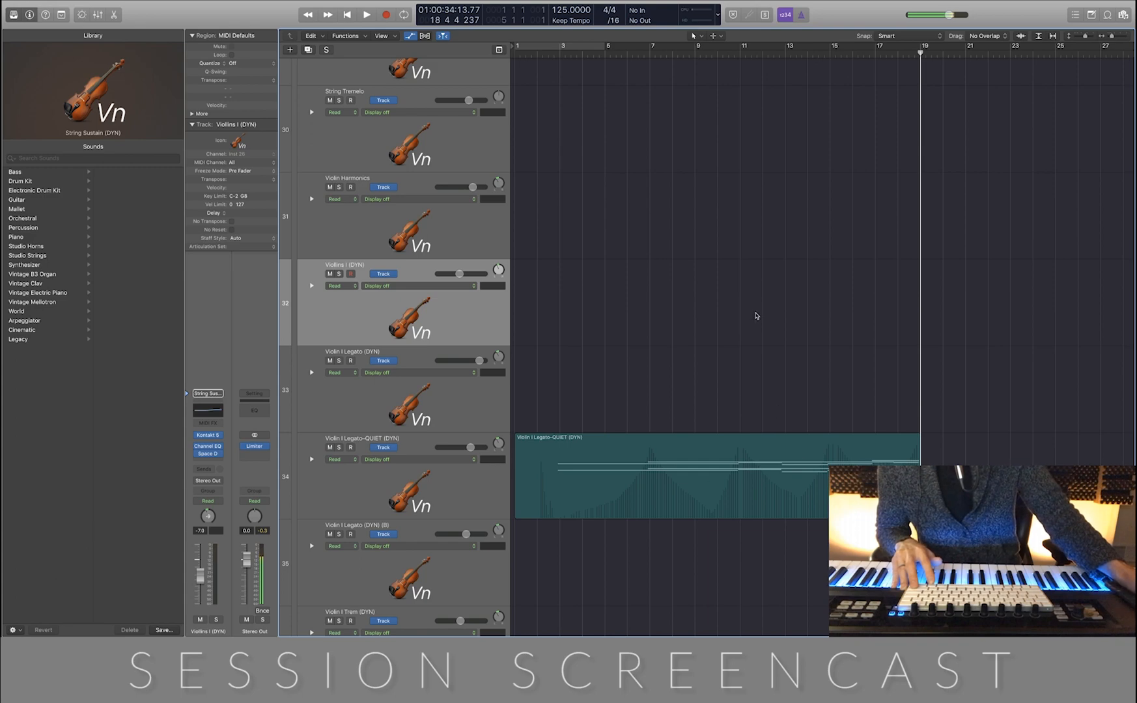
pyautogui.press('Return')
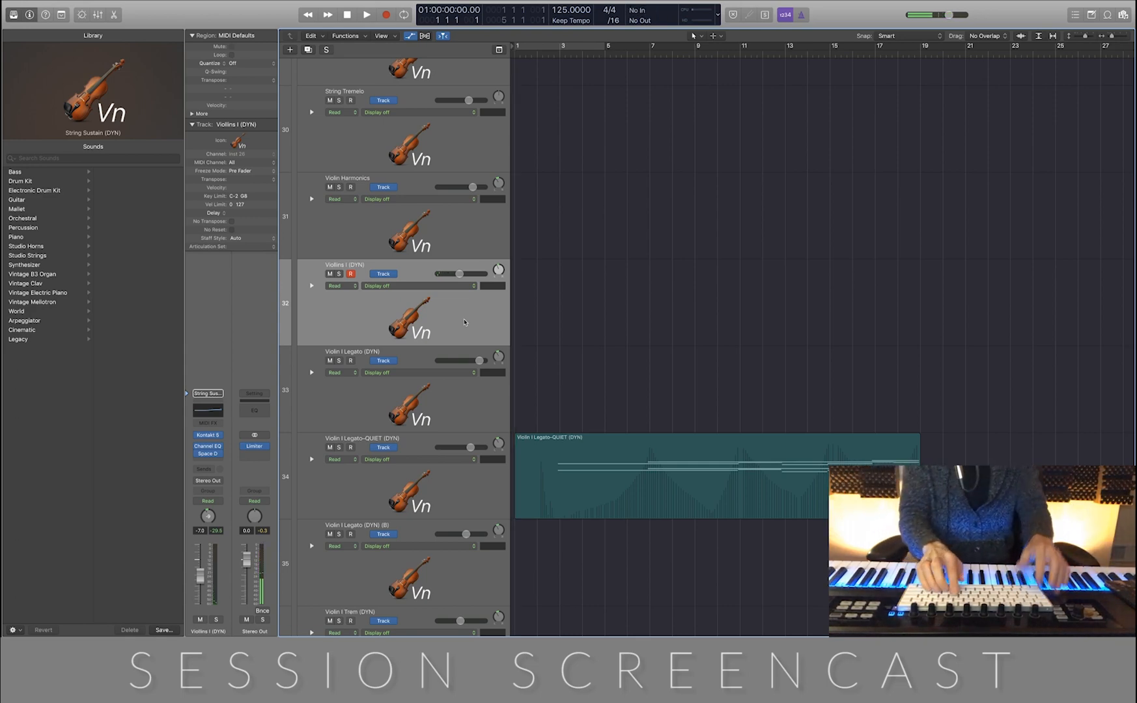
pyautogui.press('r')
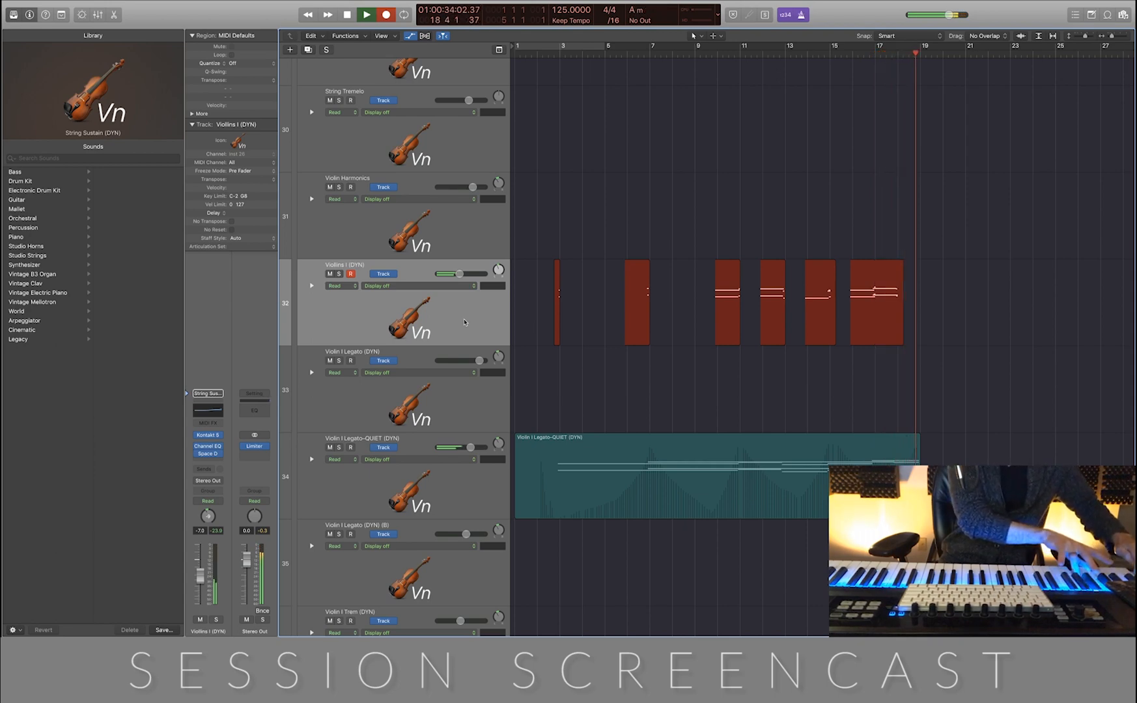
pyautogui.press('space')
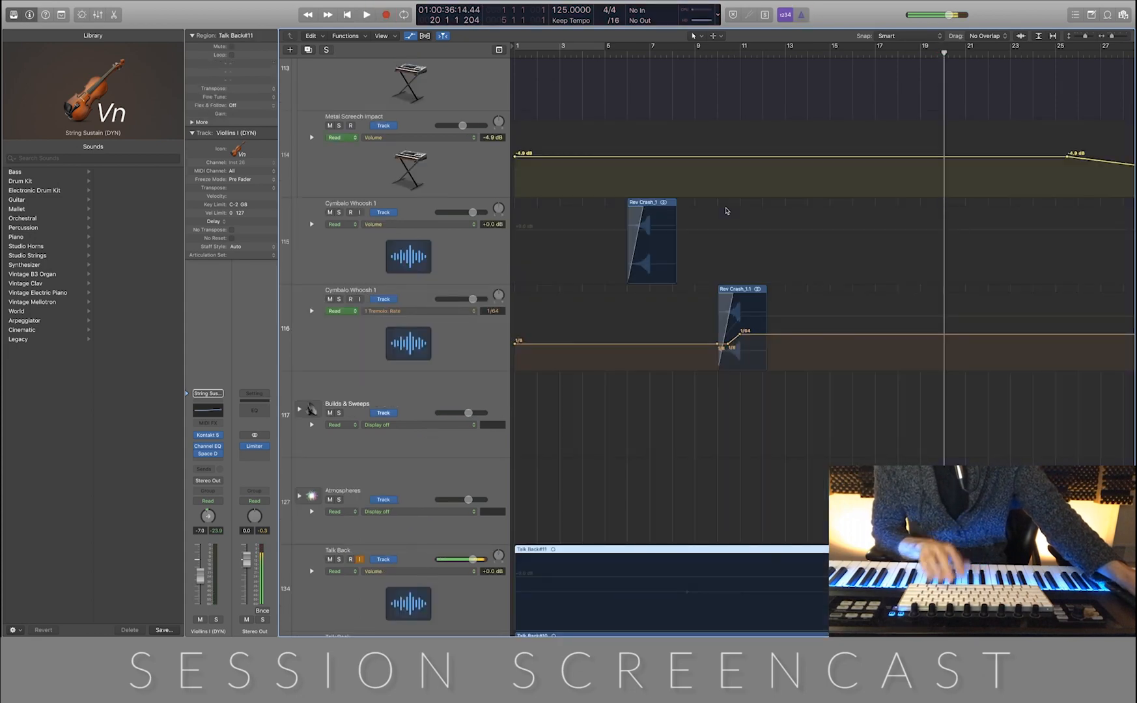
# Hide the track automation and delete all five Talk Back regions together with their recorded audio files
pyautogui.press('a')
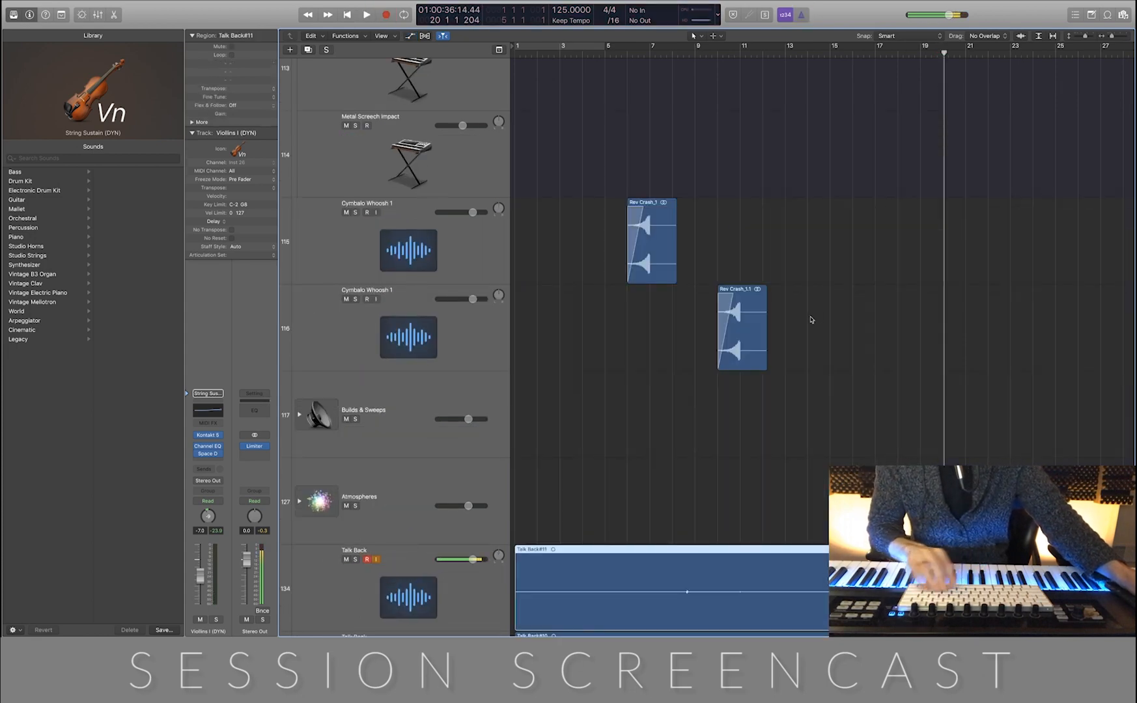
pyautogui.scroll(-5, 814, 290)
pyautogui.scroll(-3, 818, 297)
pyautogui.scroll(-3, 817, 297)
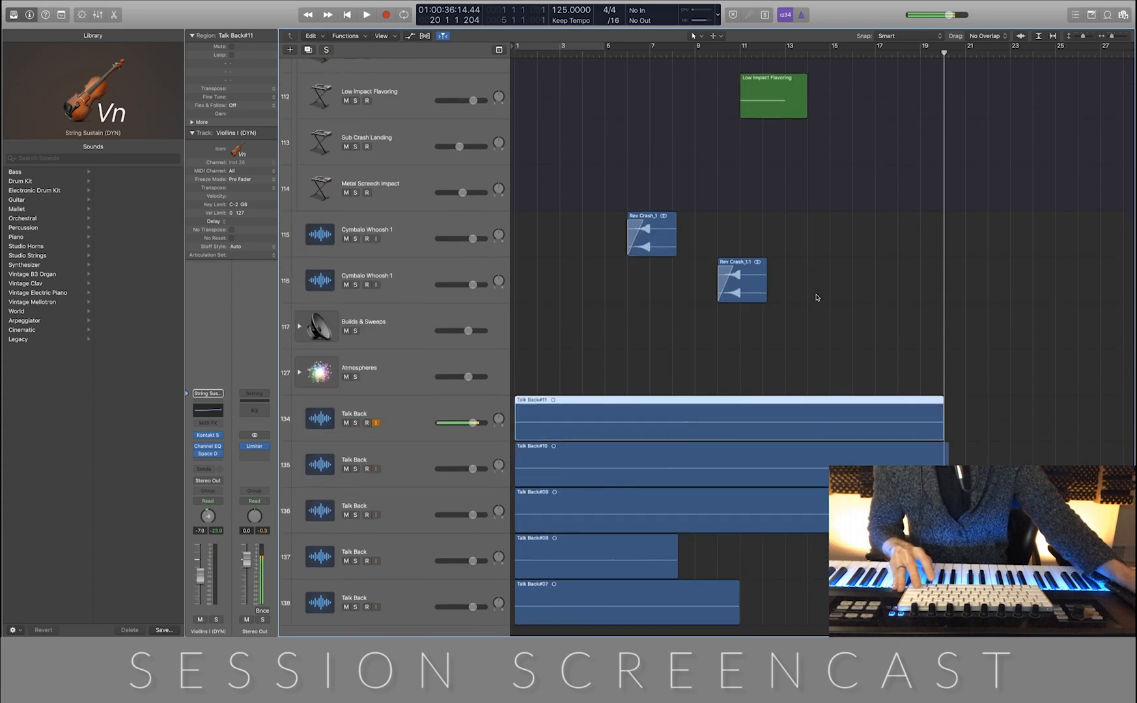
pyautogui.moveTo(566, 332); pyautogui.dragTo(629, 635)
pyautogui.press('Delete')
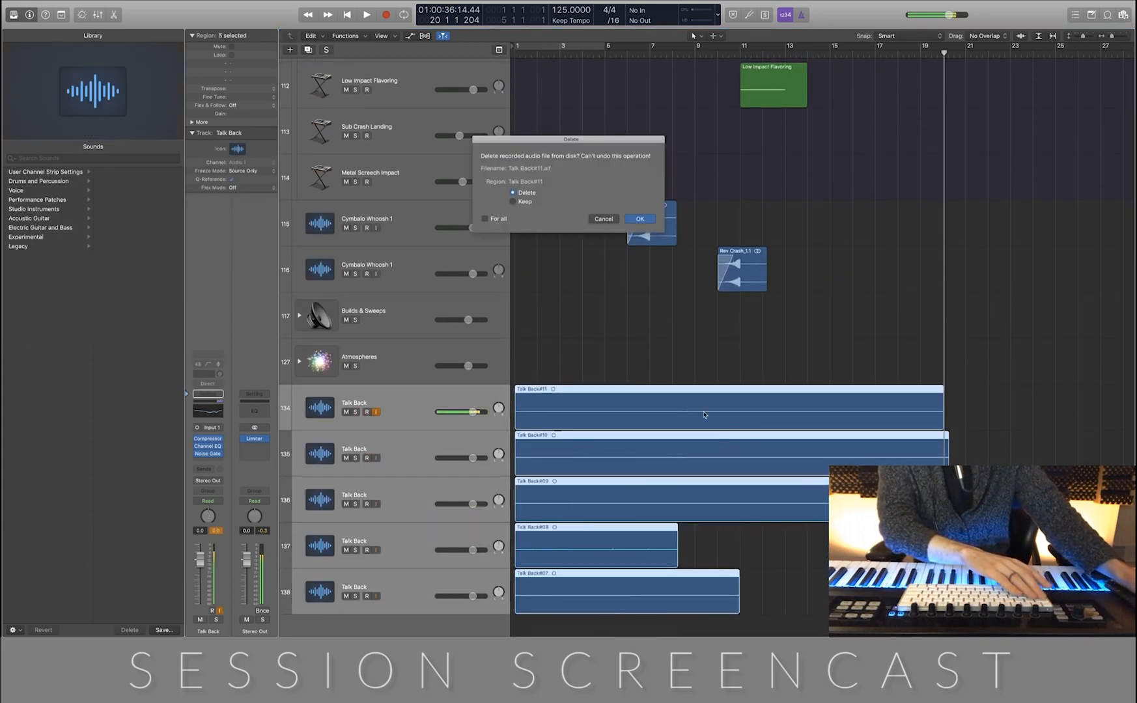
pyautogui.click(640, 219)
pyautogui.scroll(10, 647, 220)
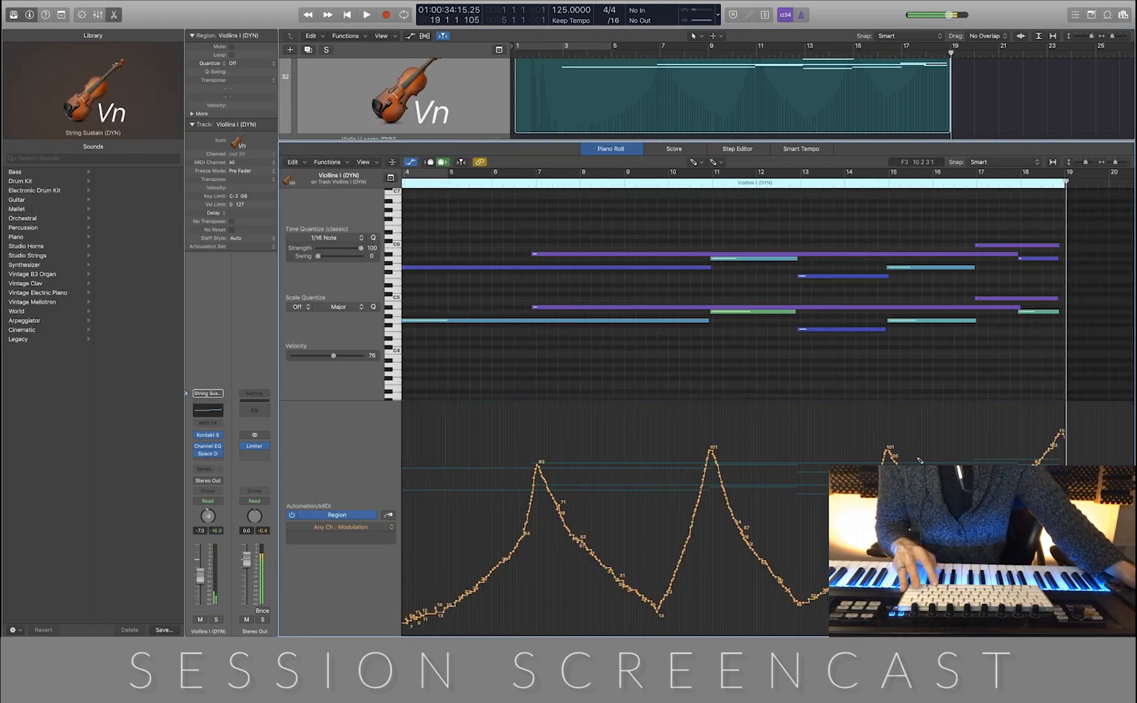
# Examine the recorded modulation curve of the Violins I (DYN) region across its full length in the Piano Roll
pyautogui.press('super+Left')
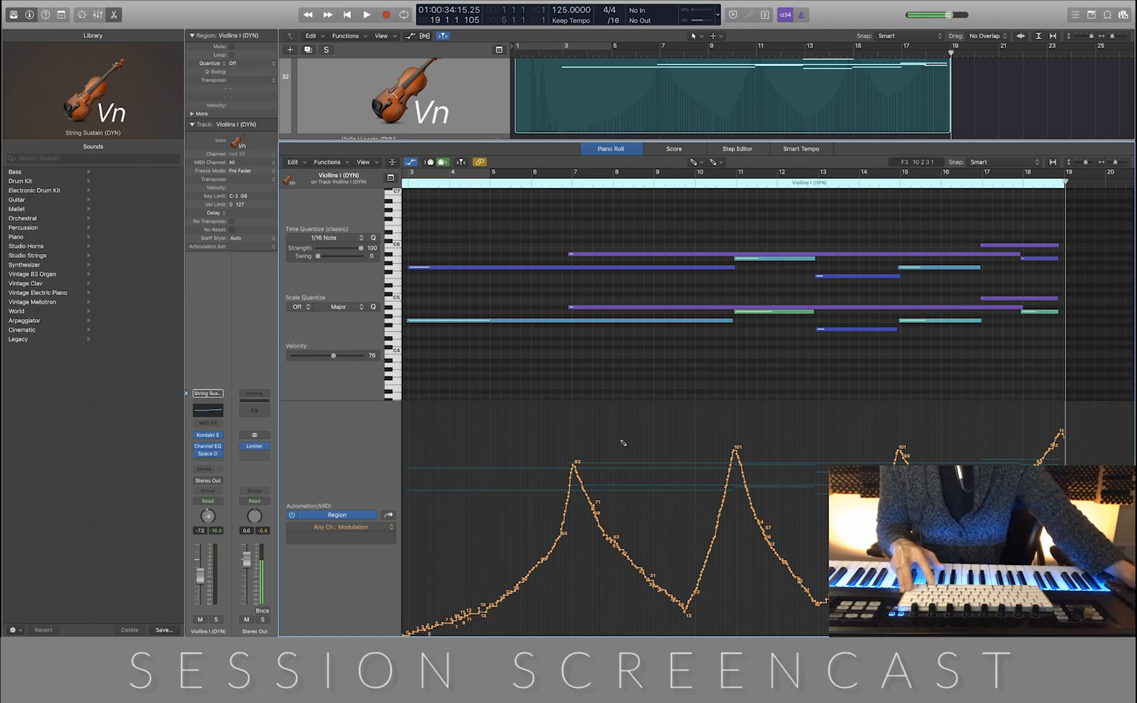
pyautogui.press('super+Right')
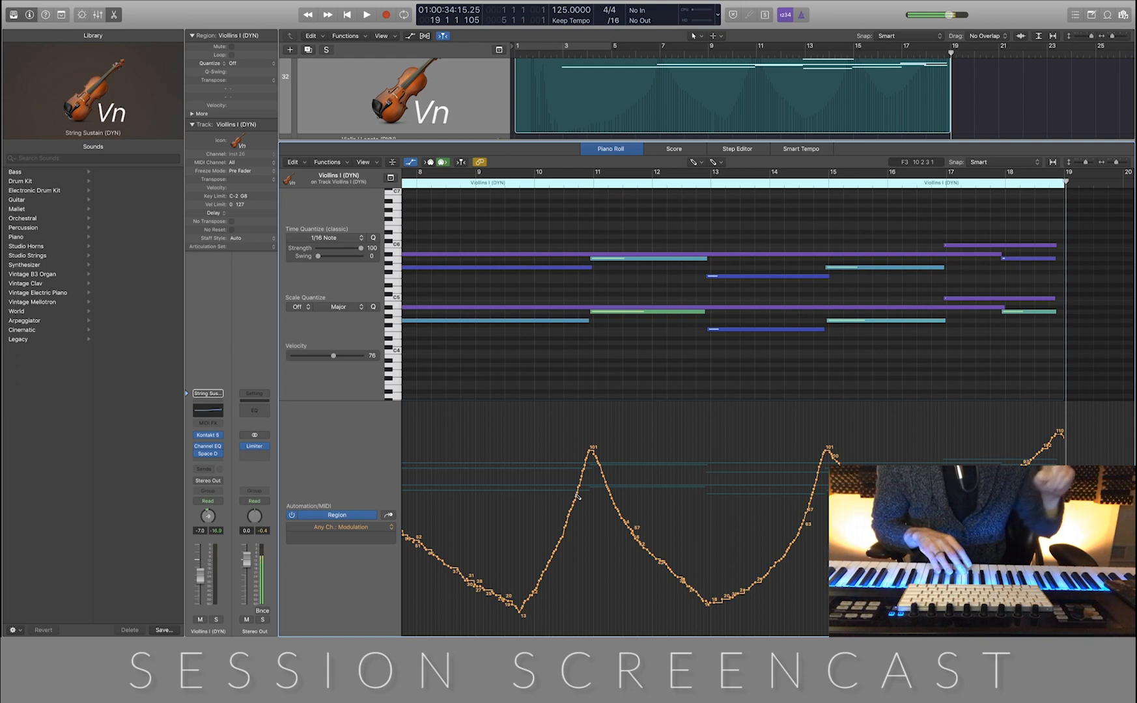
pyautogui.hscroll(5, 654, 477)
pyautogui.scroll(-6, 655, 478)
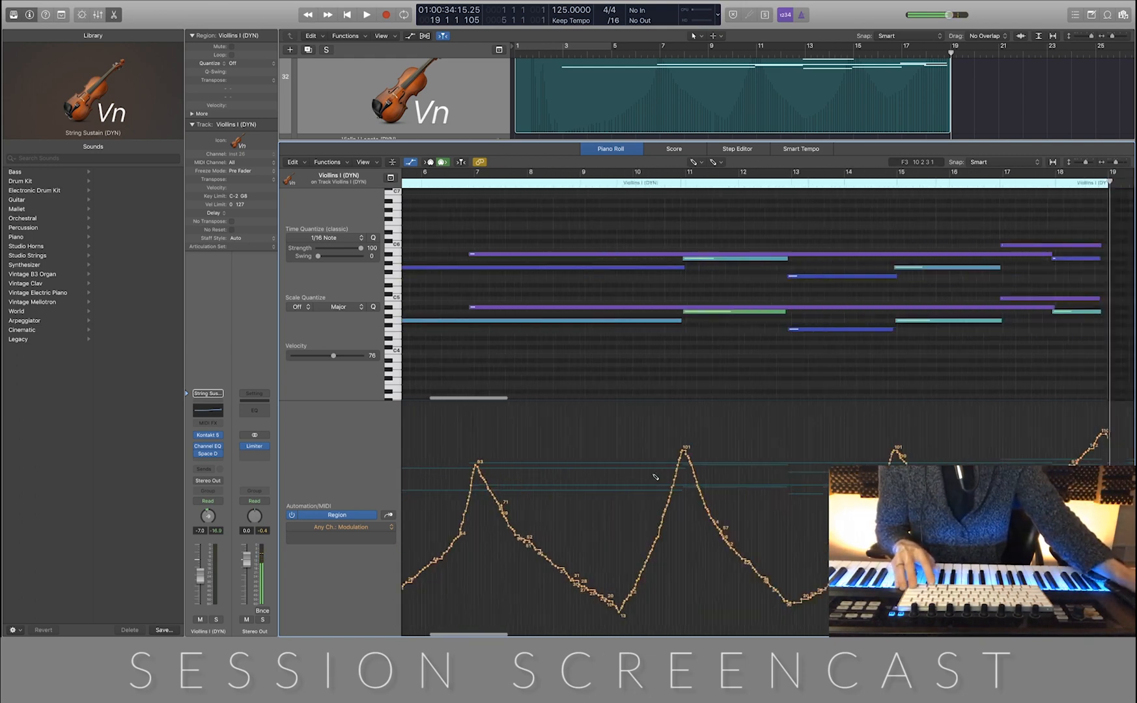
pyautogui.scroll(5, 655, 477)
pyautogui.hscroll(-5, 656, 477)
pyautogui.hscroll(-8, 655, 477)
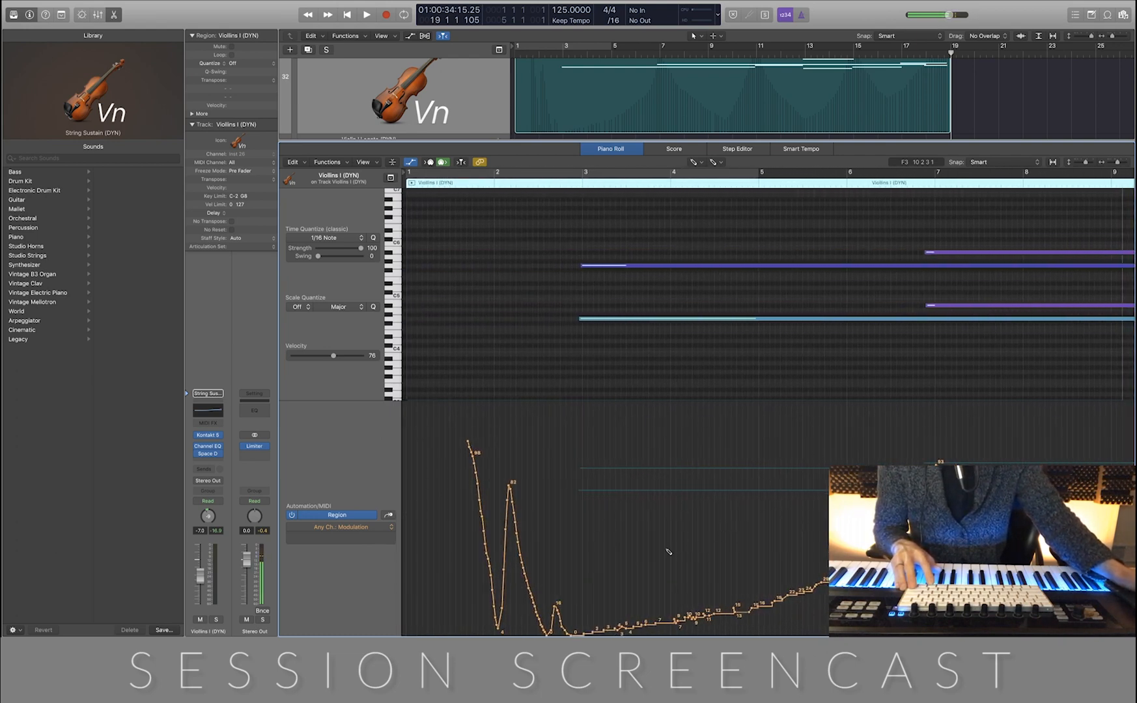
pyautogui.hscroll(1, 583, 434)
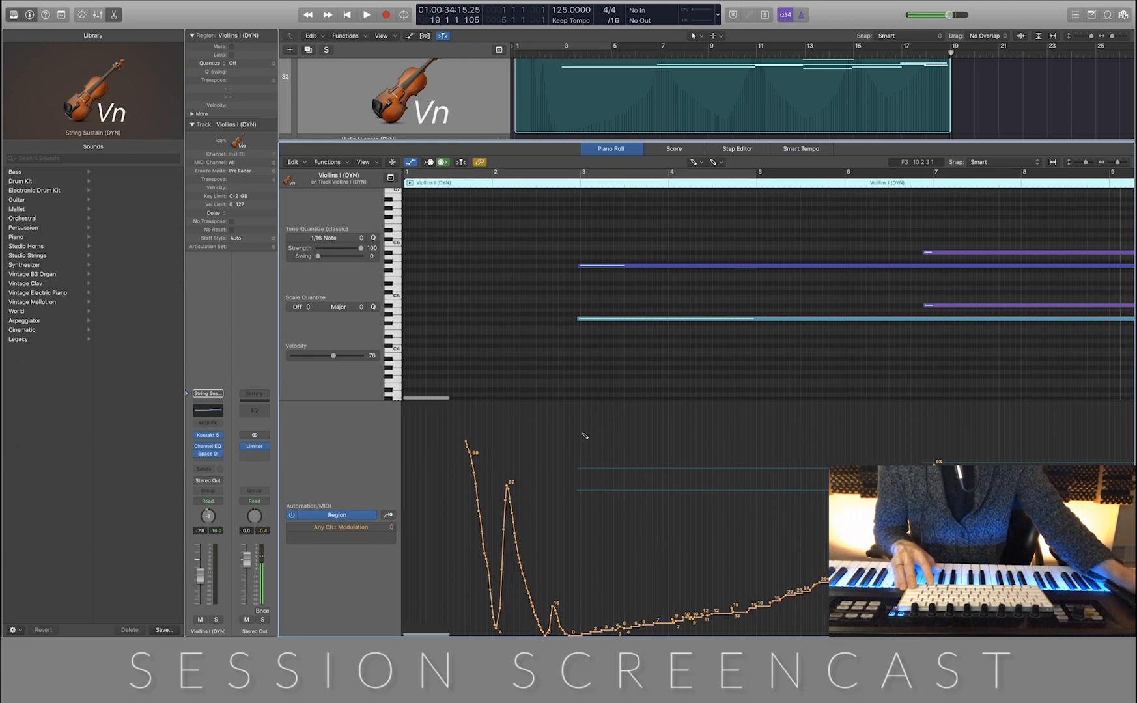
pyautogui.click(480, 184)
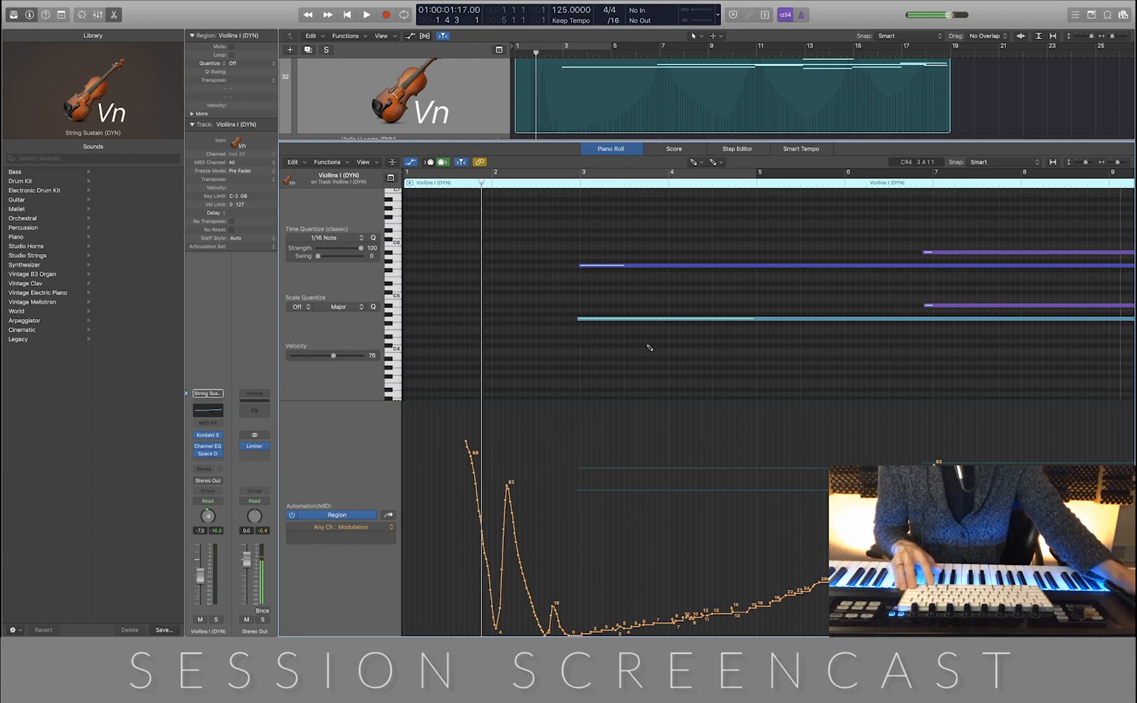
pyautogui.hscroll(5, 776, 384)
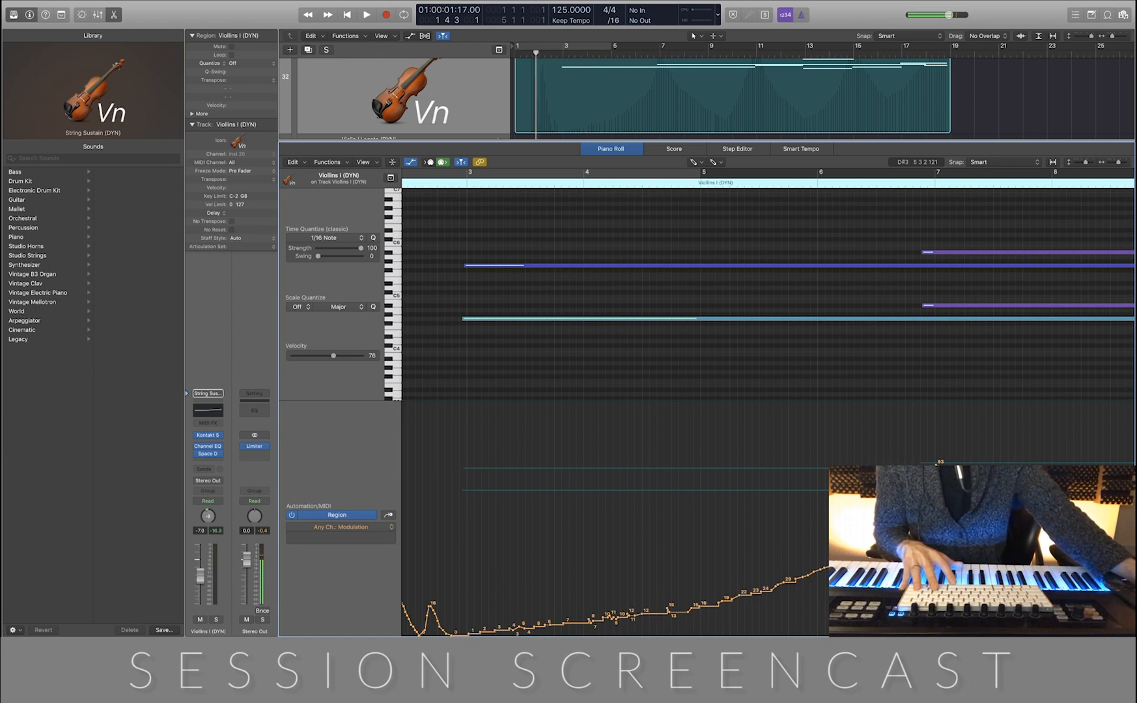
# Play the region from about bar 3 and redraw its modulation as a smooth swell peaking at bar 7
pyautogui.click(425, 173)
pyautogui.press('space')
pyautogui.scroll(4, 593, 299)
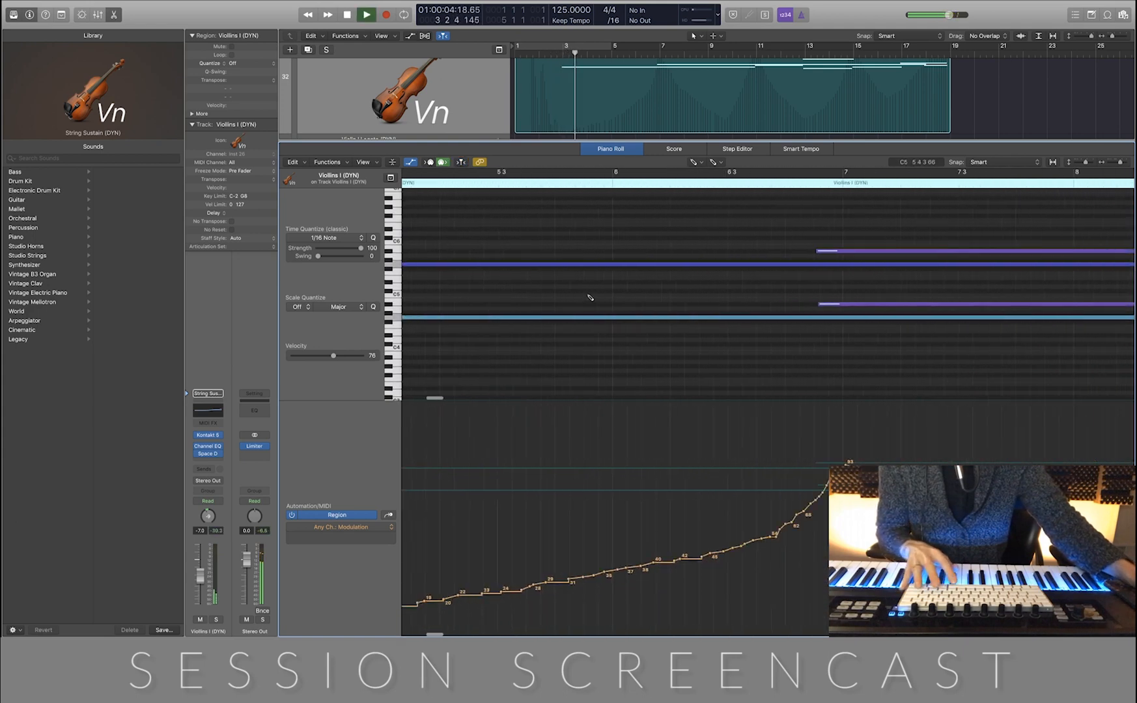
pyautogui.moveTo(527, 564)
pyautogui.mouseDown()
pyautogui.moveTo(584, 554)
pyautogui.moveTo(654, 516)
pyautogui.moveTo(707, 467)
pyautogui.moveTo(736, 529)
pyautogui.moveTo(923, 541)
pyautogui.mouseUp()
pyautogui.hscroll(5, 924, 540)
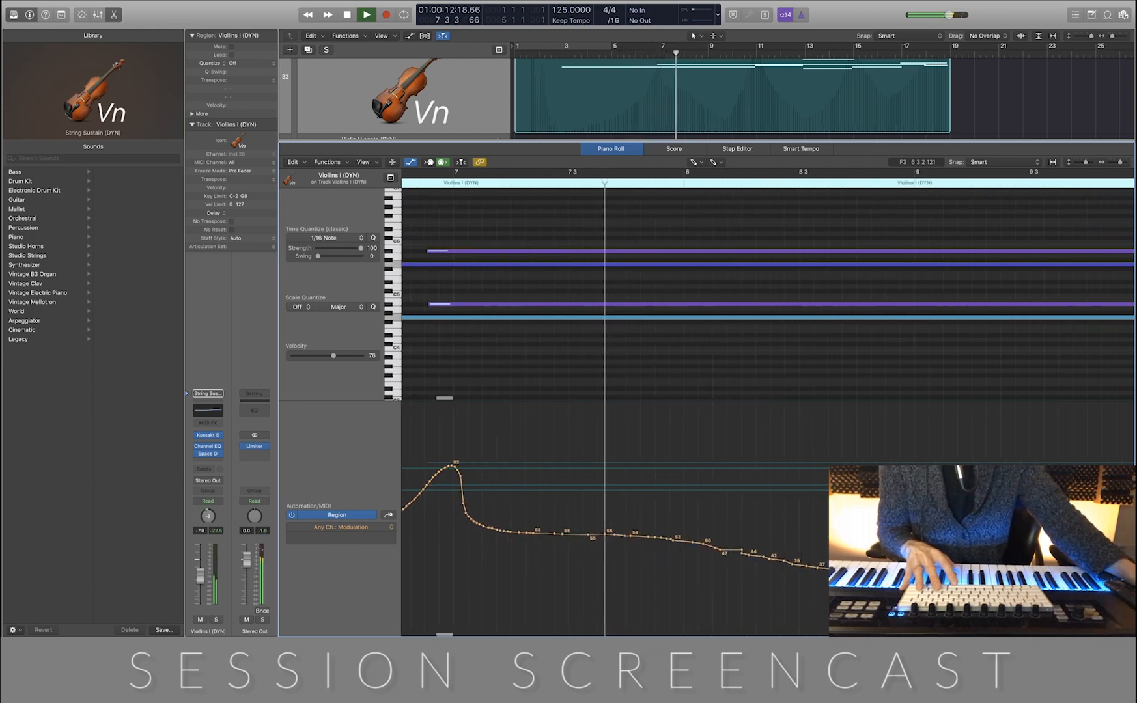
# Redraw the modulation after the bar 7 peak as a deeper smooth decay toward bar 8 and play it back
pyautogui.press('space')
pyautogui.moveTo(483, 527)
pyautogui.mouseDown()
pyautogui.moveTo(589, 604)
pyautogui.moveTo(653, 619)
pyautogui.moveTo(1092, 622)
pyautogui.moveTo(1083, 623)
pyautogui.mouseUp()
pyautogui.hscroll(-5, 718, 385)
pyautogui.click(480, 187)
pyautogui.press('space')
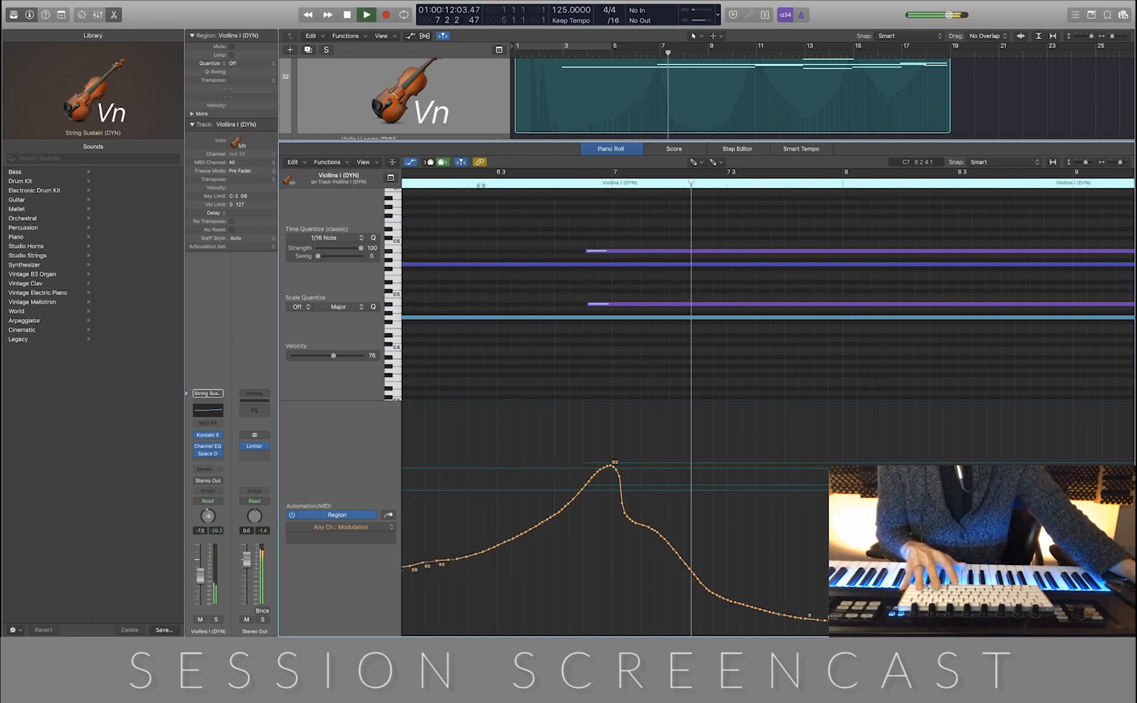
# Round off the modulation peak at bar 11, draw a steep fall toward bar 12, and play back the change
pyautogui.hscroll(1, 752, 377)
pyautogui.hscroll(10, 752, 378)
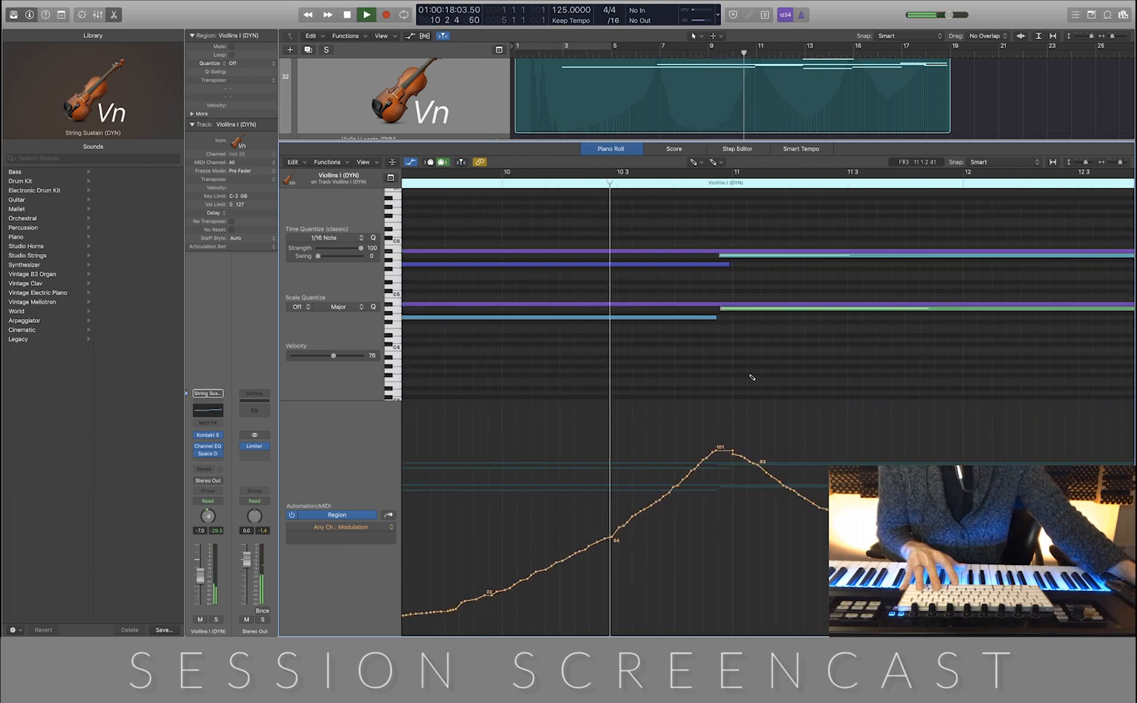
pyautogui.press('space')
pyautogui.click(728, 455)
pyautogui.moveTo(731, 455)
pyautogui.mouseDown()
pyautogui.moveTo(737, 583)
pyautogui.moveTo(762, 553)
pyautogui.moveTo(858, 599)
pyautogui.moveTo(1070, 619)
pyautogui.mouseUp()
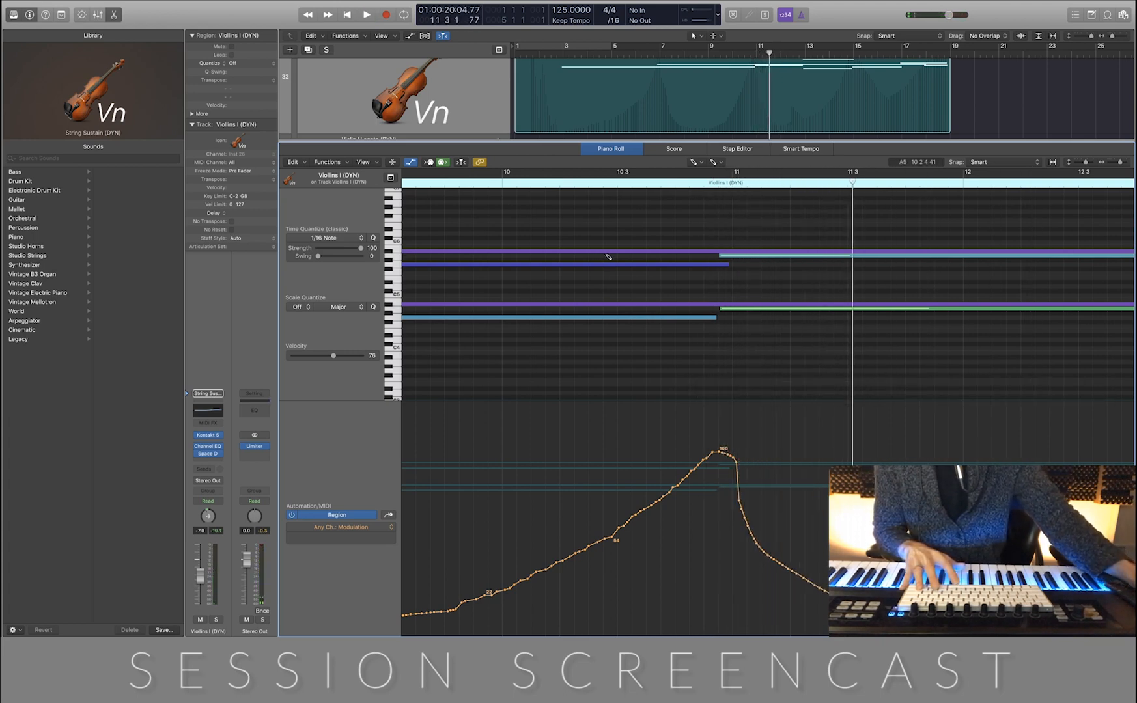
pyautogui.click(485, 185)
pyautogui.press('space')
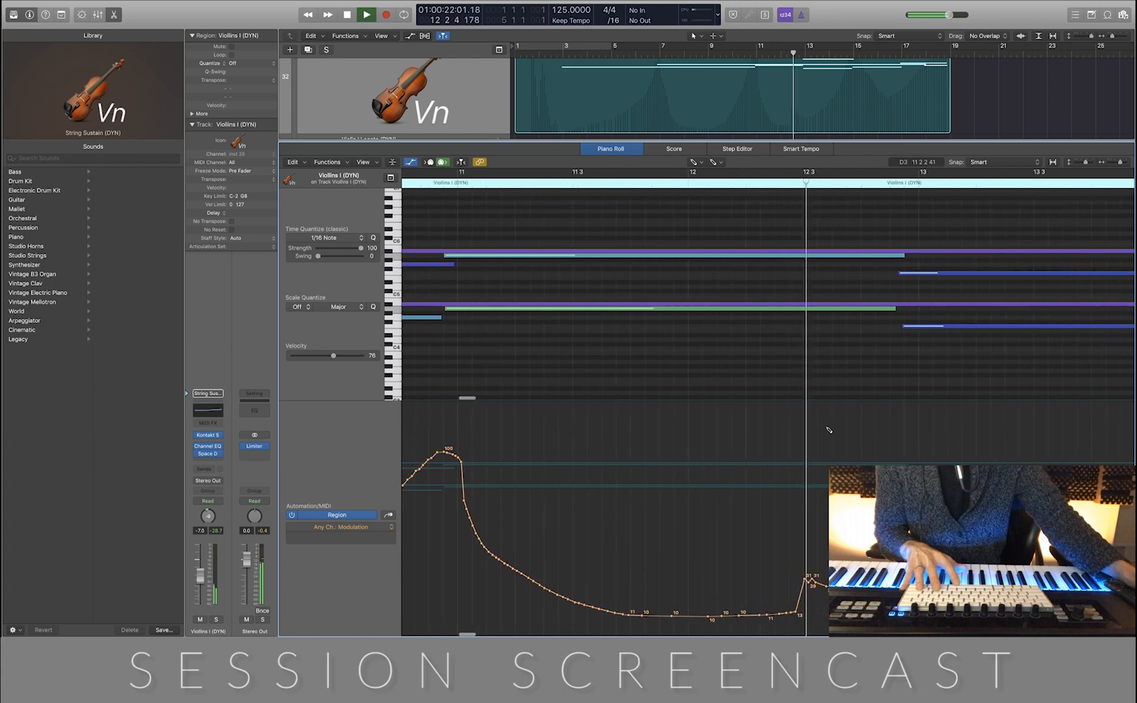
# Stop playback and smooth out the modulation bump between bars 12 and 13
pyautogui.moveTo(686, 614); pyautogui.dragTo(711, 614)
pyautogui.press('space')
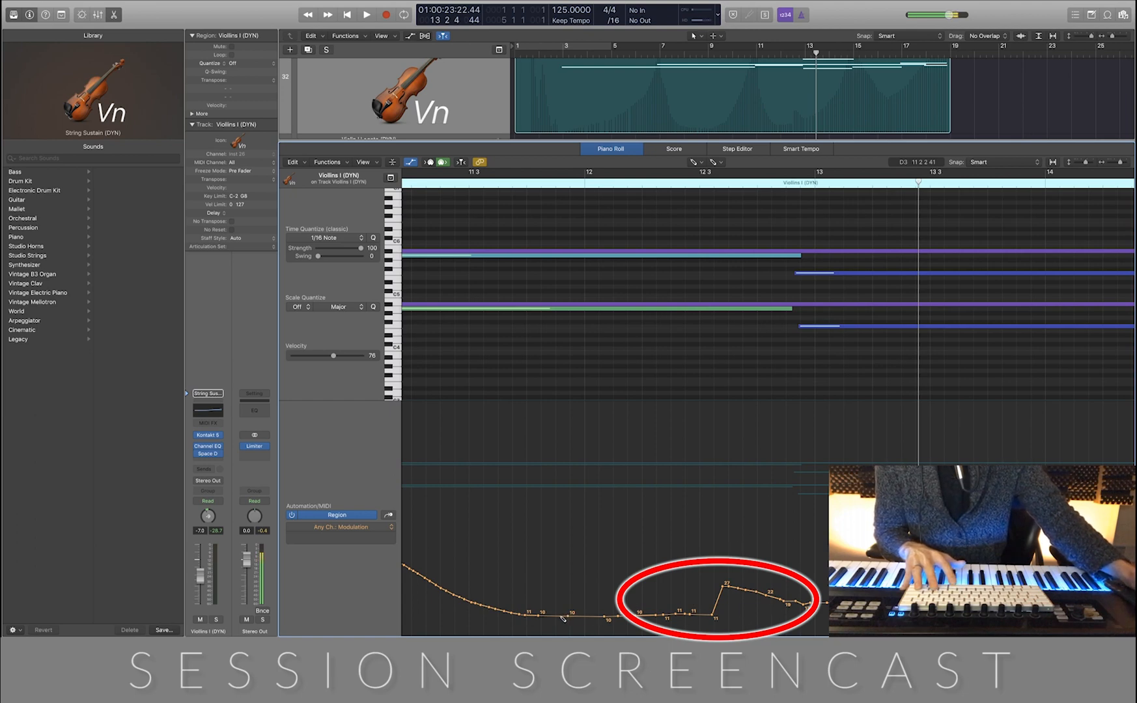
pyautogui.moveTo(559, 619)
pyautogui.mouseDown()
pyautogui.moveTo(788, 632)
pyautogui.moveTo(887, 595)
pyautogui.mouseUp()
# Reshape the modulation after the bar 15 peak into a quick dip and a smooth rise, and close the Piano Roll
pyautogui.scroll(4, 886, 595)
pyautogui.scroll(-6, 886, 595)
pyautogui.hscroll(5, 887, 595)
pyautogui.hscroll(2, 886, 595)
pyautogui.moveTo(686, 467)
pyautogui.mouseDown()
pyautogui.moveTo(730, 569)
pyautogui.moveTo(782, 589)
pyautogui.moveTo(837, 593)
pyautogui.moveTo(903, 573)
pyautogui.moveTo(942, 538)
pyautogui.mouseUp()
pyautogui.hscroll(10, 716, 447)
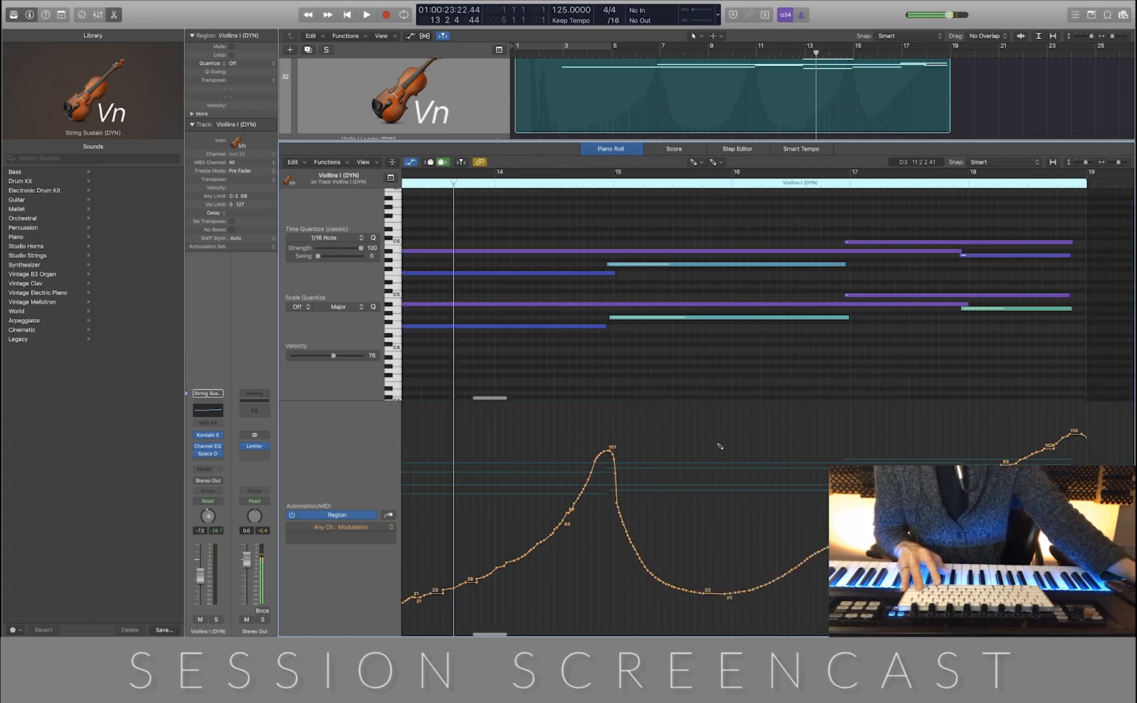
pyautogui.moveTo(529, 546)
pyautogui.mouseDown()
pyautogui.moveTo(753, 439)
pyautogui.moveTo(780, 440)
pyautogui.mouseUp()
pyautogui.press('p')
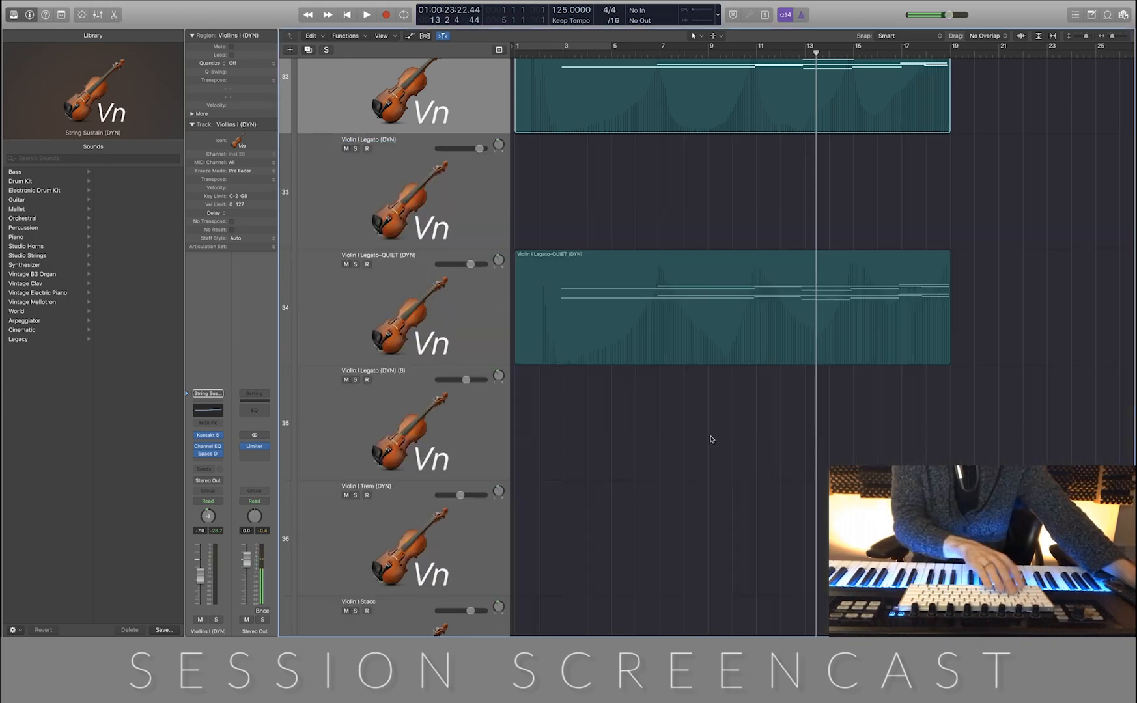
# Look through the string tracks around the two recorded violin regions, from the Srings stack down to the violas
pyautogui.scroll(2, 755, 228)
pyautogui.click(749, 223)
pyautogui.scroll(-10, 747, 220)
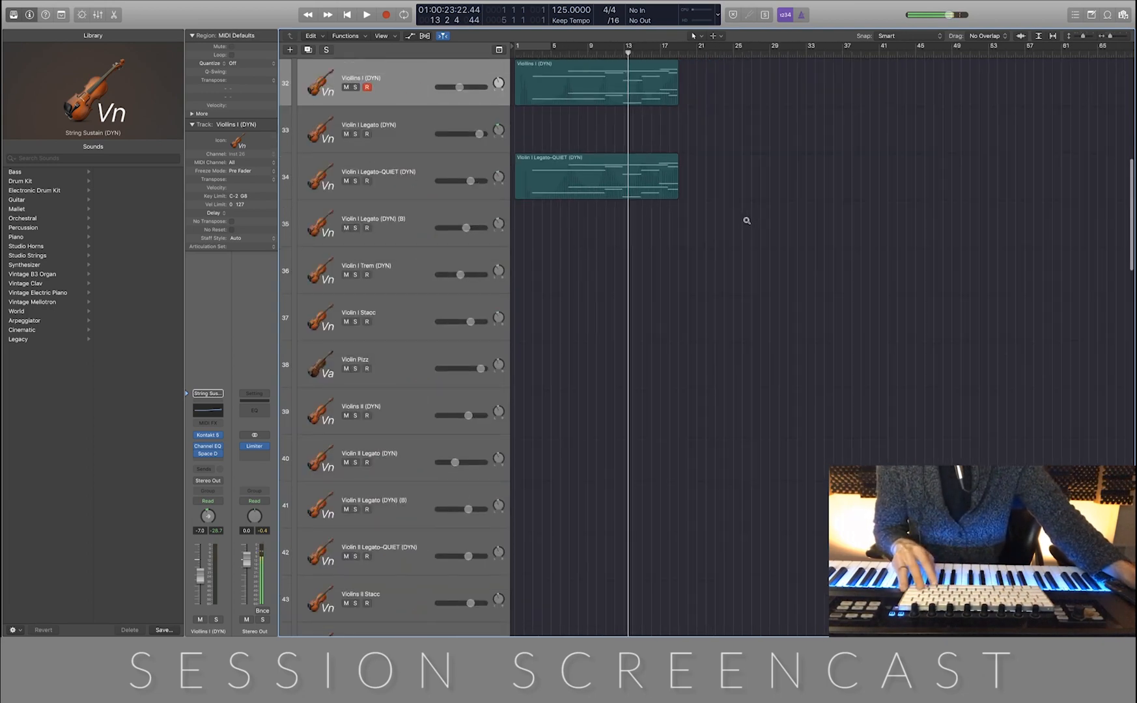
pyautogui.scroll(3, 745, 226)
pyautogui.scroll(5, 691, 306)
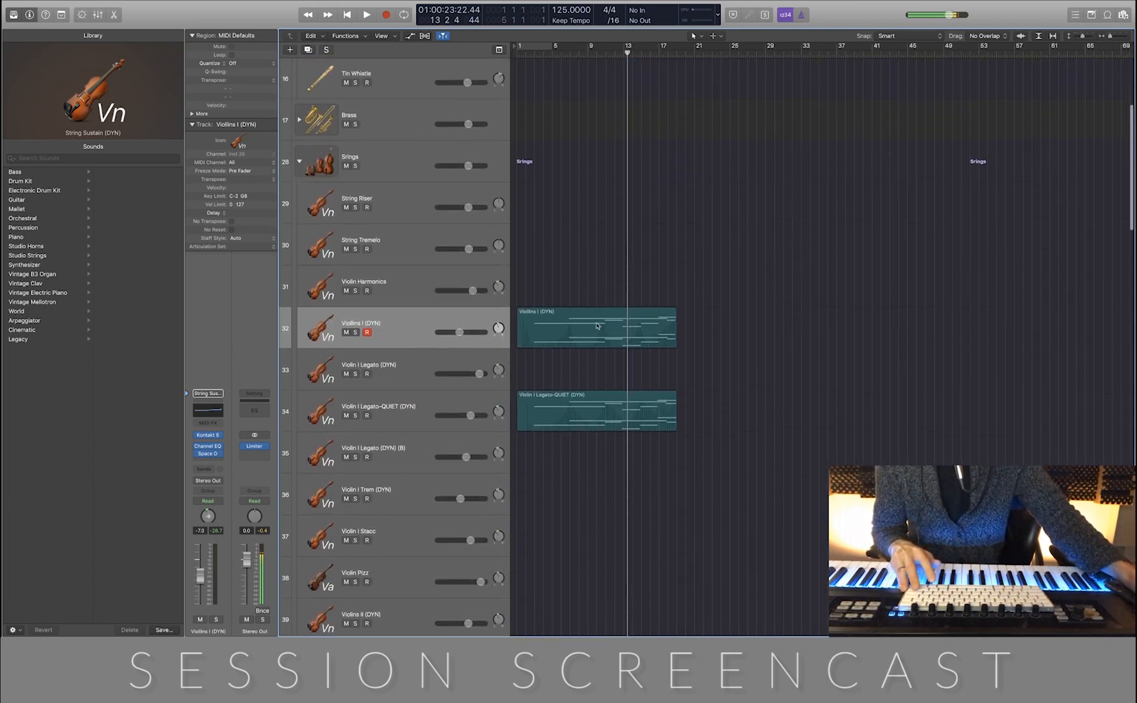
pyautogui.scroll(-1, 641, 376)
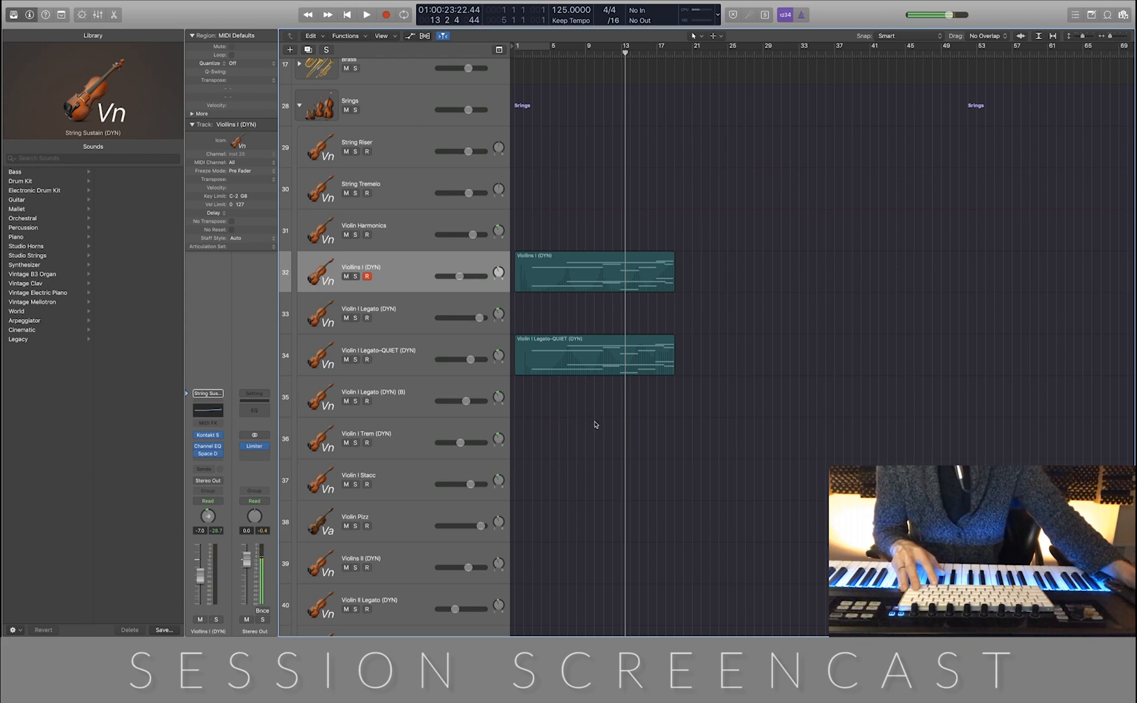
pyautogui.scroll(-5, 595, 424)
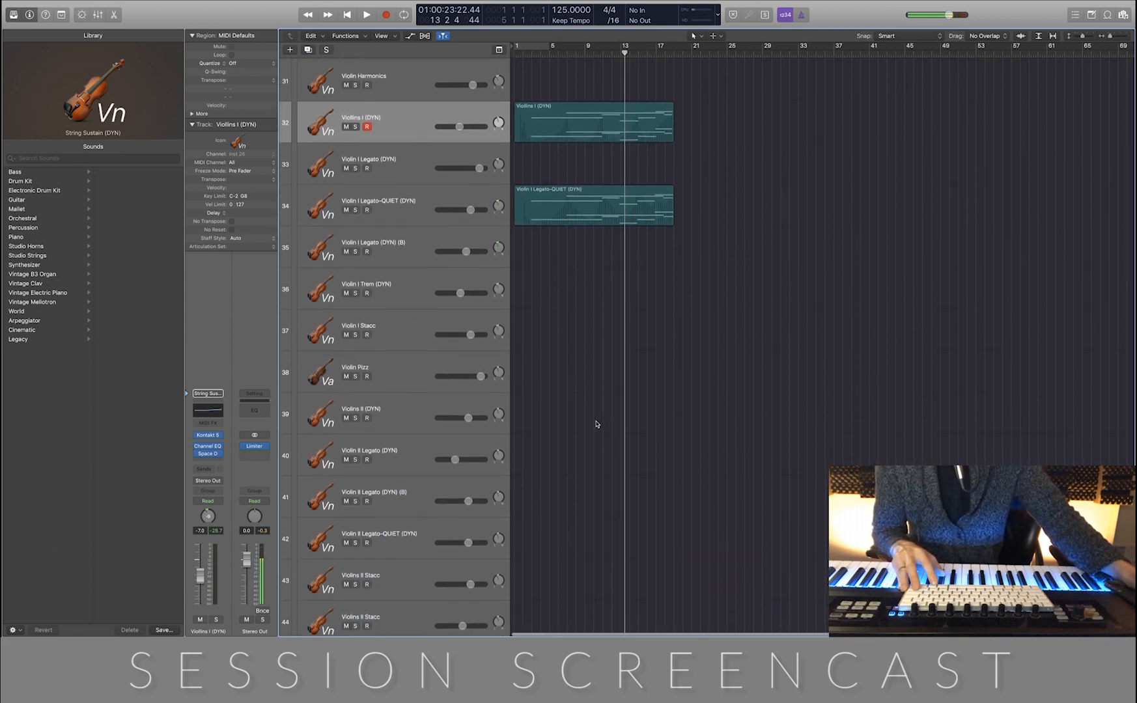
pyautogui.scroll(-2, 598, 425)
pyautogui.scroll(5, 597, 425)
pyautogui.hscroll(-5, 598, 425)
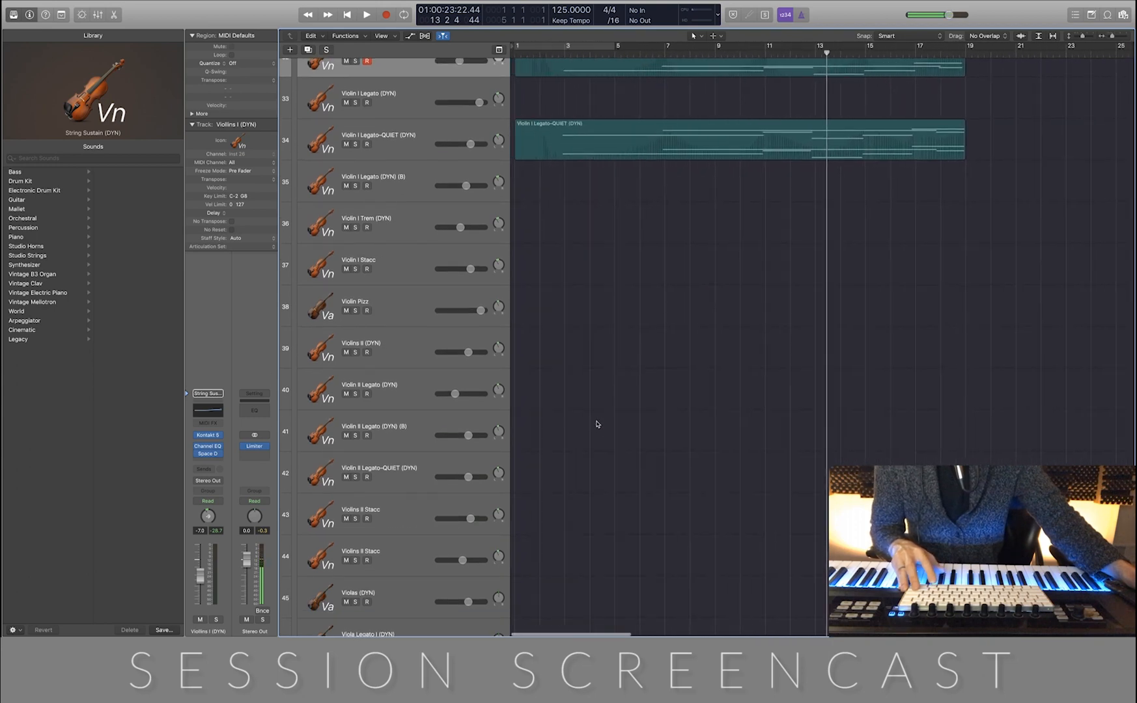
pyautogui.scroll(2, 596, 424)
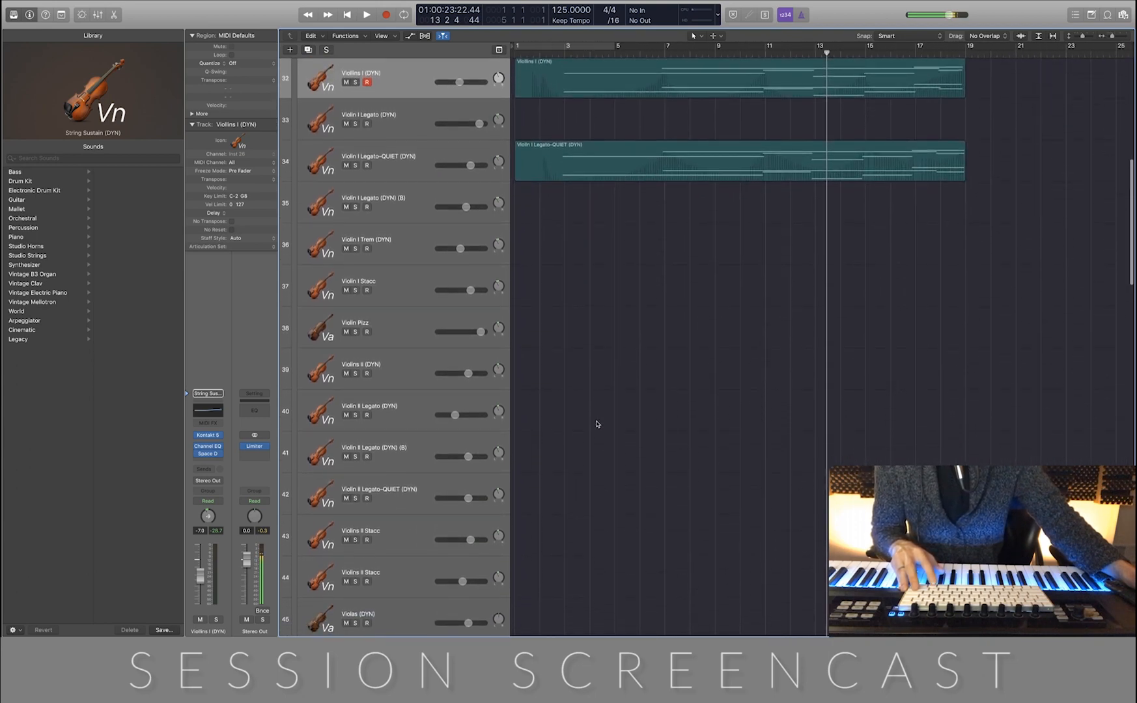
# Open Kontakt on the Violins II (DYN) track and remove the loaded 02 Str Ens sustain DYN s instrument
pyautogui.click(404, 360)
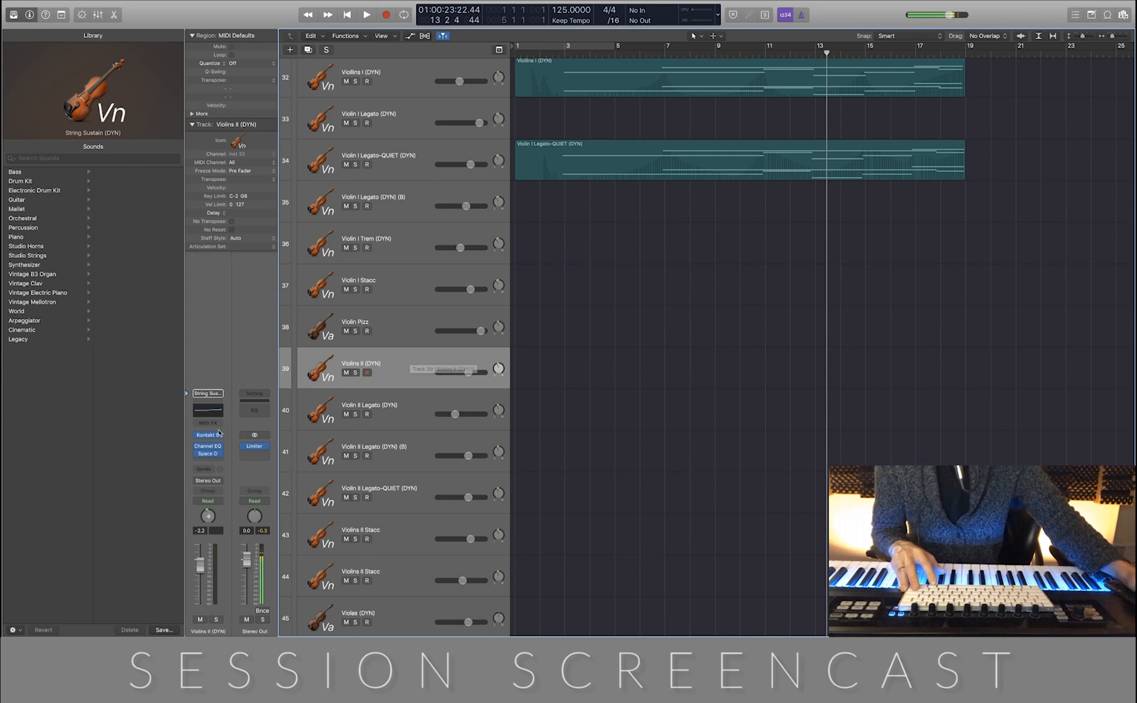
pyautogui.click(208, 393)
pyautogui.moveTo(382, 25); pyautogui.dragTo(492, 96)
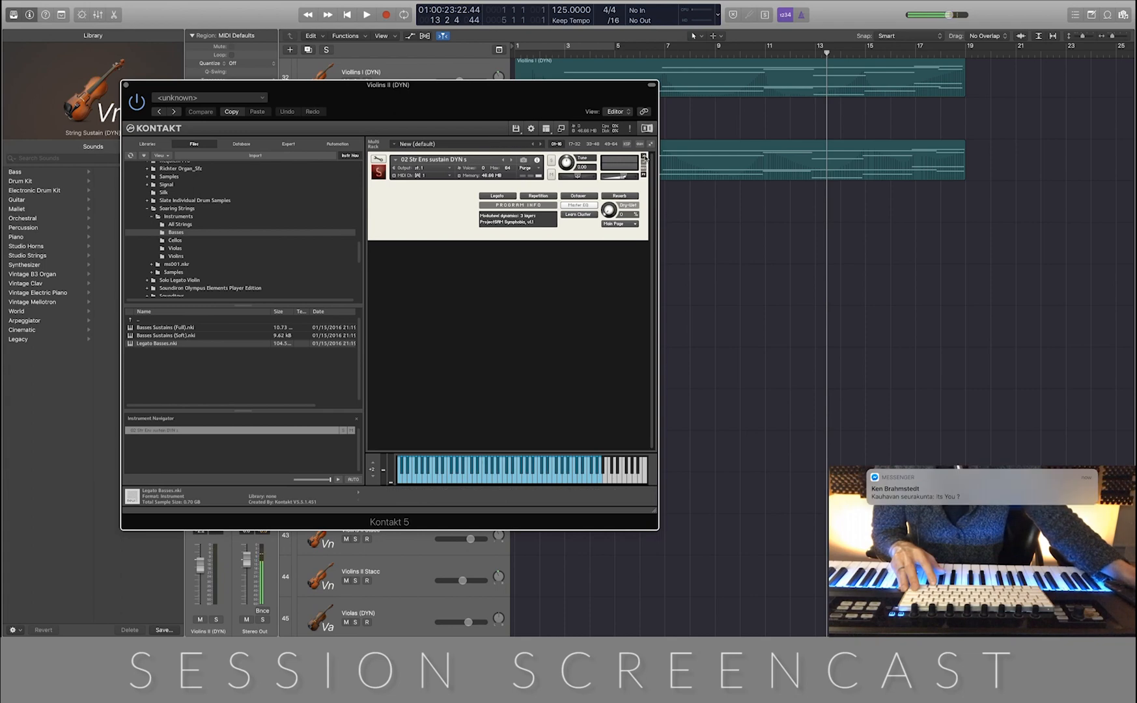
pyautogui.click(643, 156)
# Load 2 String Ensemble Long Notes from Symphobia's String Section into the Violins II (DYN) Kontakt and close its window
pyautogui.click(147, 144)
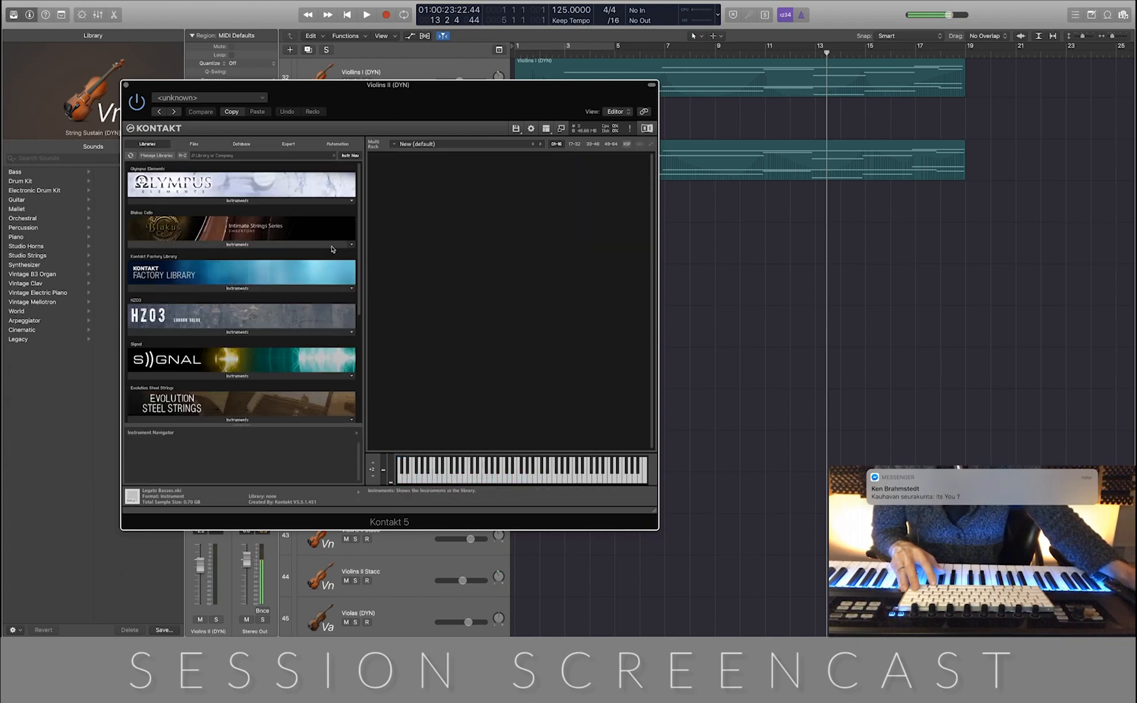
pyautogui.scroll(-5, 253, 245)
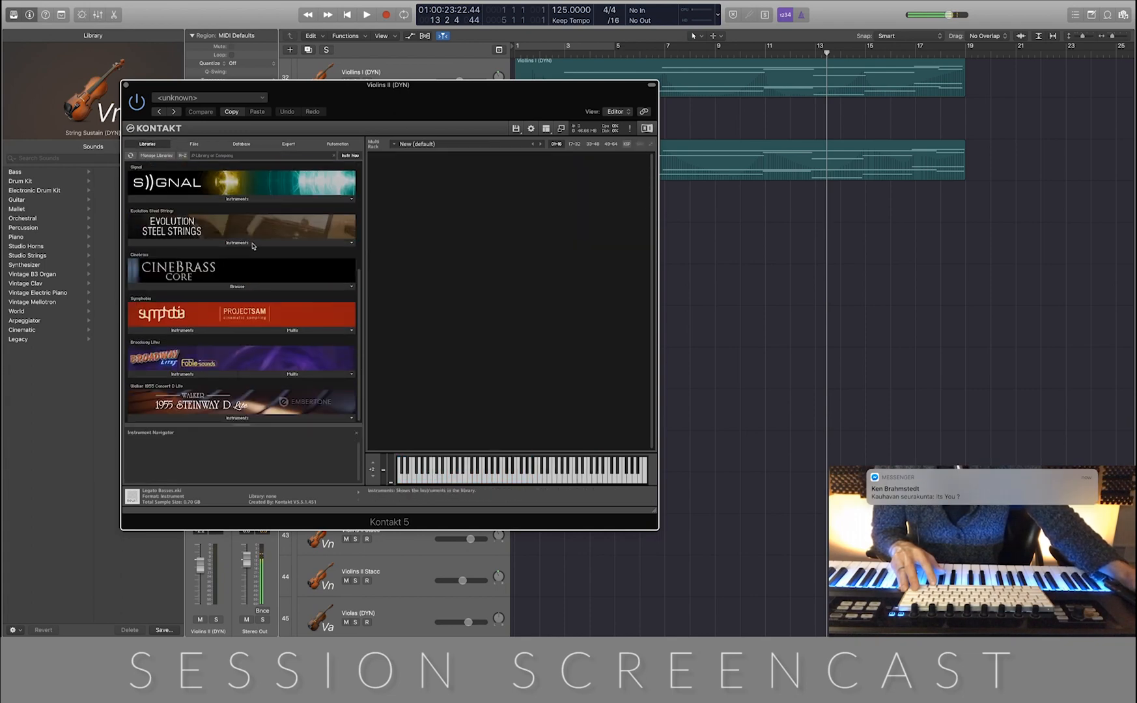
pyautogui.click(205, 330)
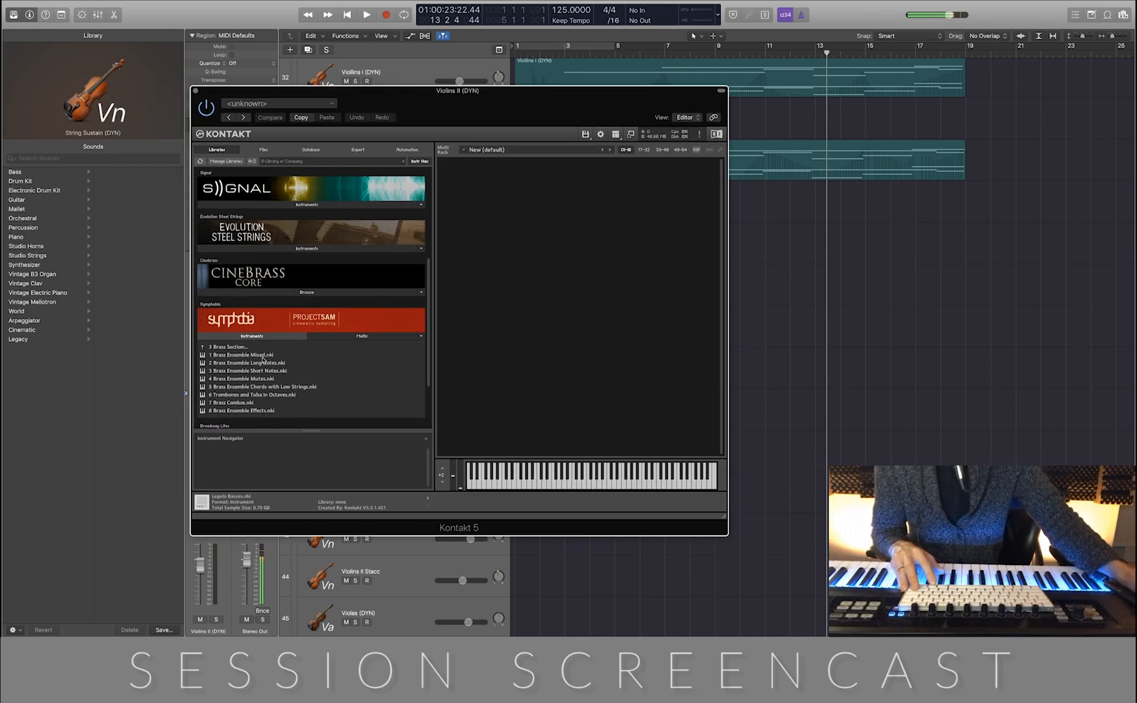
pyautogui.doubleClick(236, 347)
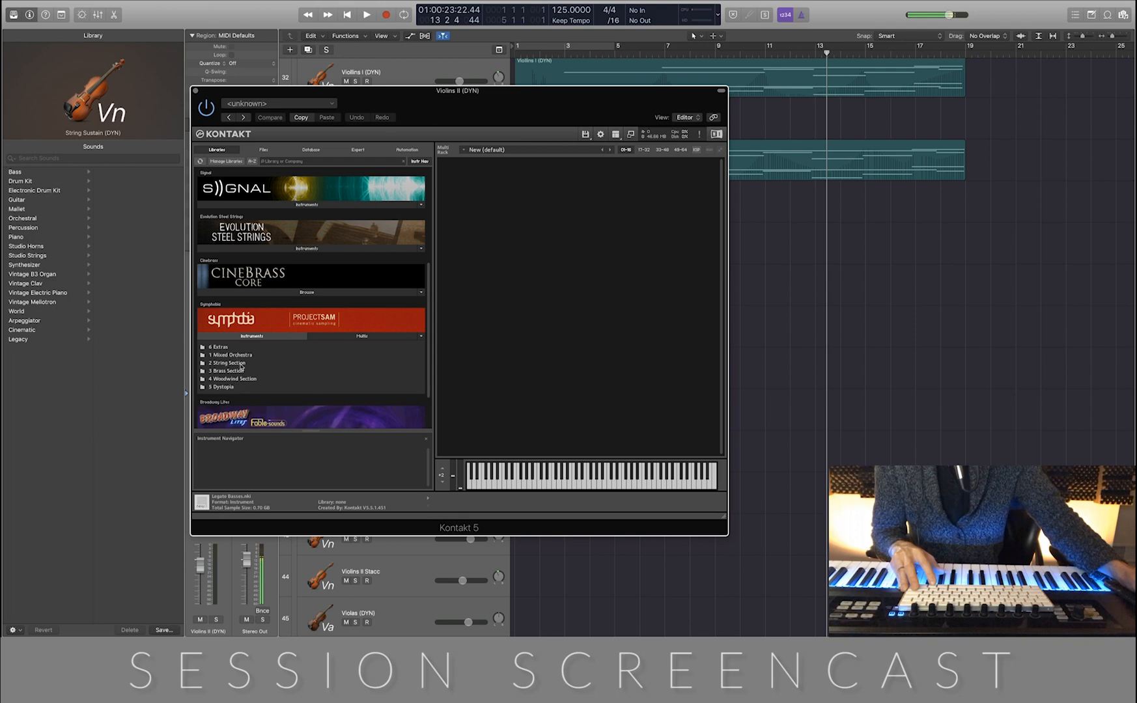
pyautogui.doubleClick(237, 364)
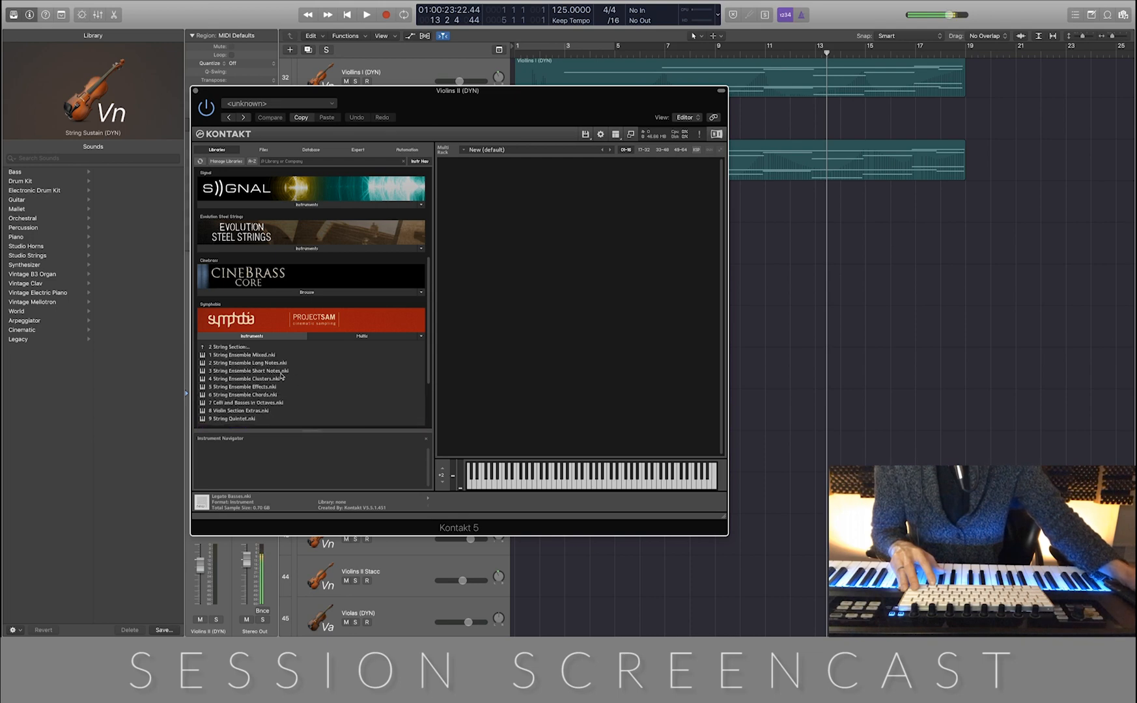
pyautogui.doubleClick(270, 364)
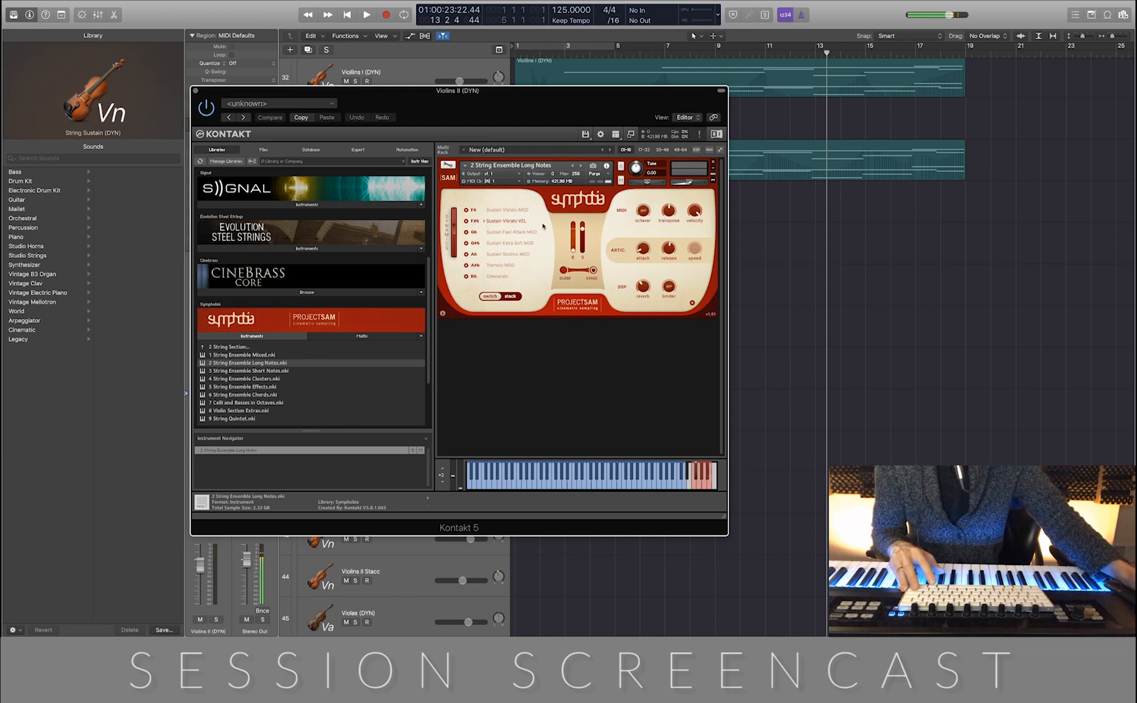
pyautogui.click(195, 92)
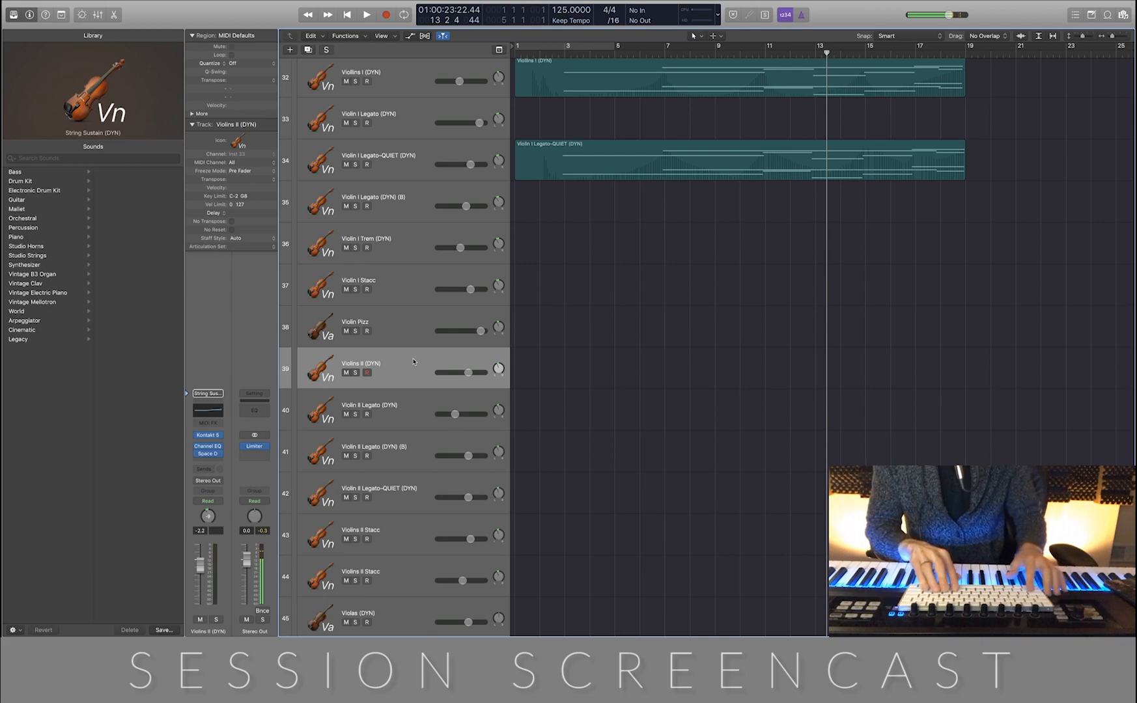
# Record a string layer on the Violins II (DYN) track from bar 1 to about bar 20
pyautogui.press('Return')
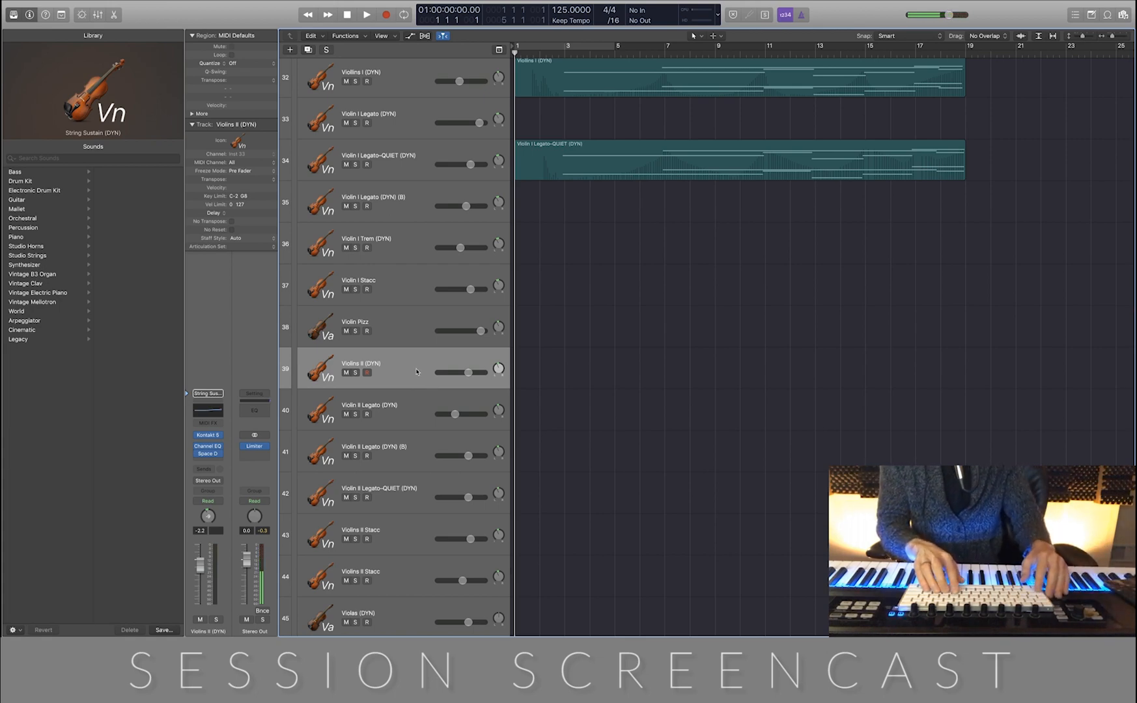
pyautogui.press('r')
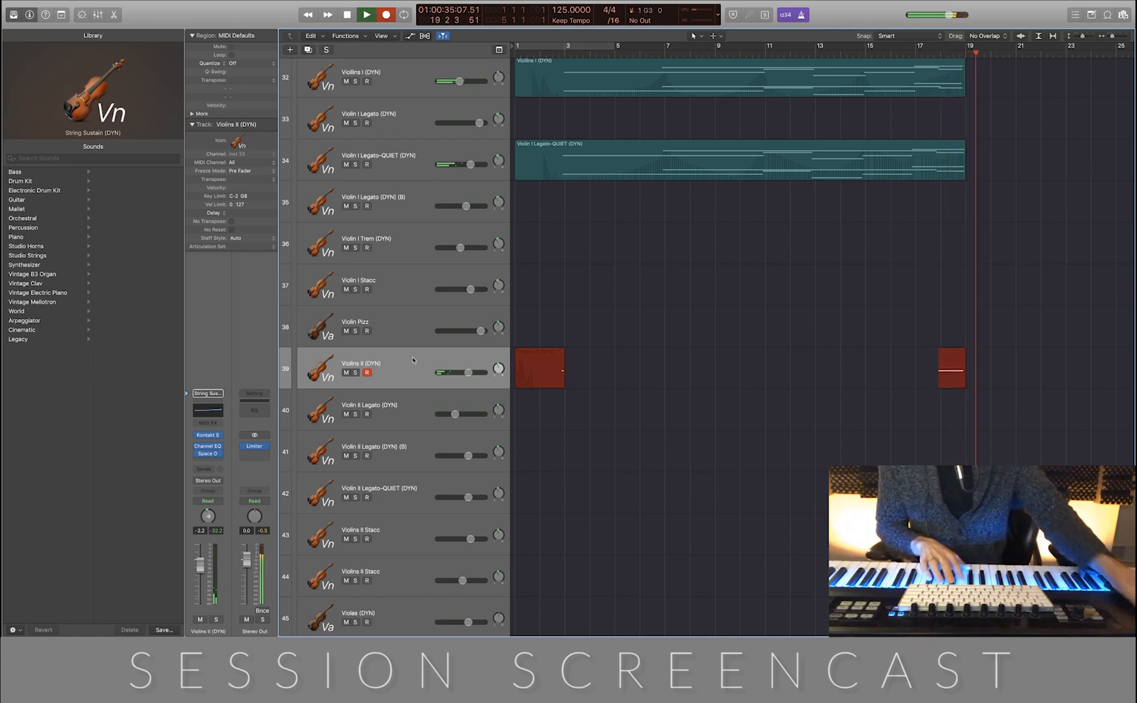
pyautogui.press('space')
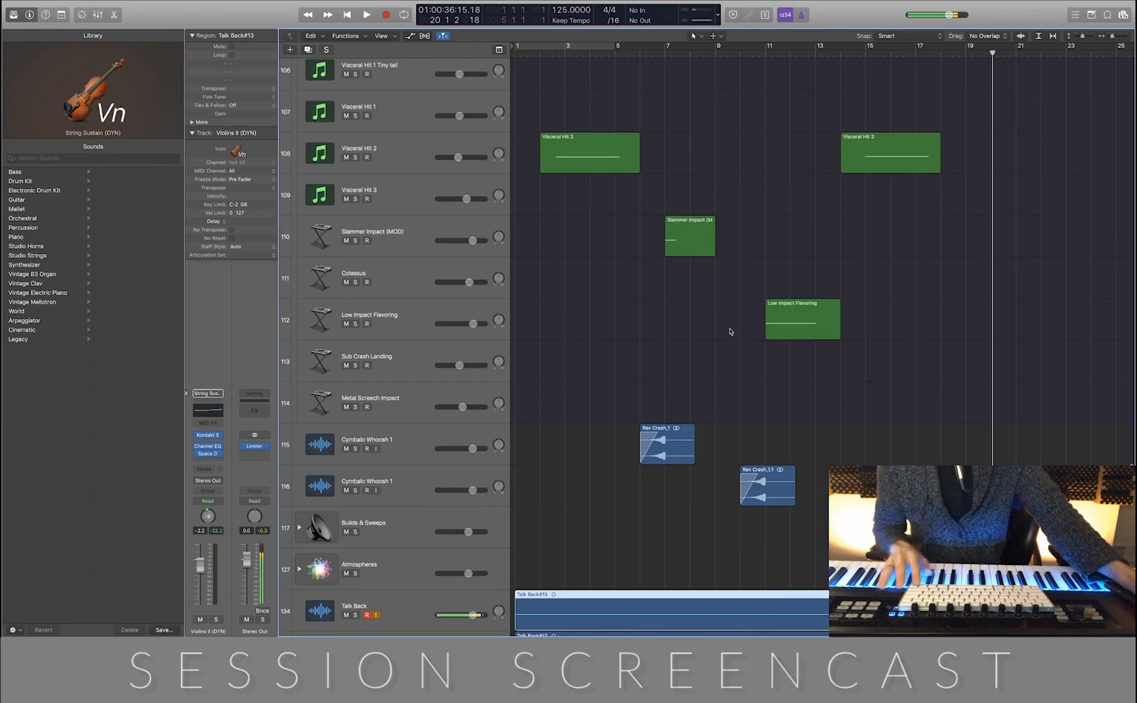
# Delete the newly recorded Talk Back regions on the first two Talk Back tracks
pyautogui.scroll(-8, 778, 471)
pyautogui.moveTo(886, 320); pyautogui.dragTo(926, 450)
pyautogui.press('Delete')
pyautogui.press('Return')
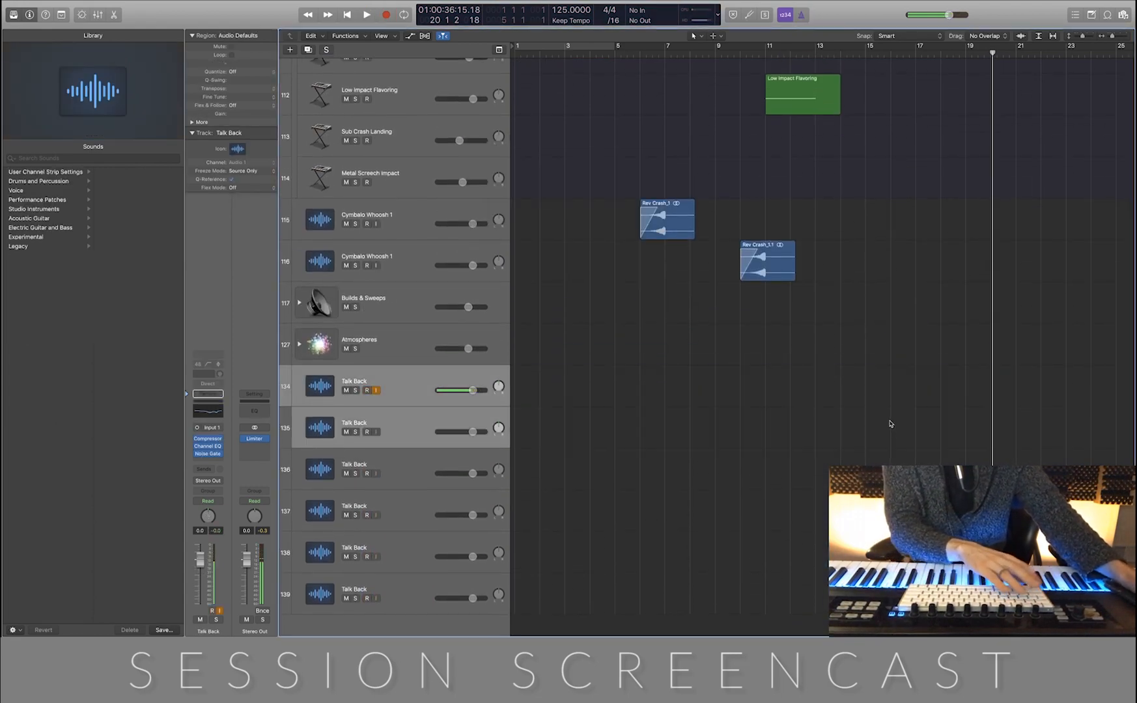
# Show track automation and set the Violins II (DYN) track's automation lane to Volume
pyautogui.scroll(10, 887, 421)
pyautogui.scroll(15, 884, 416)
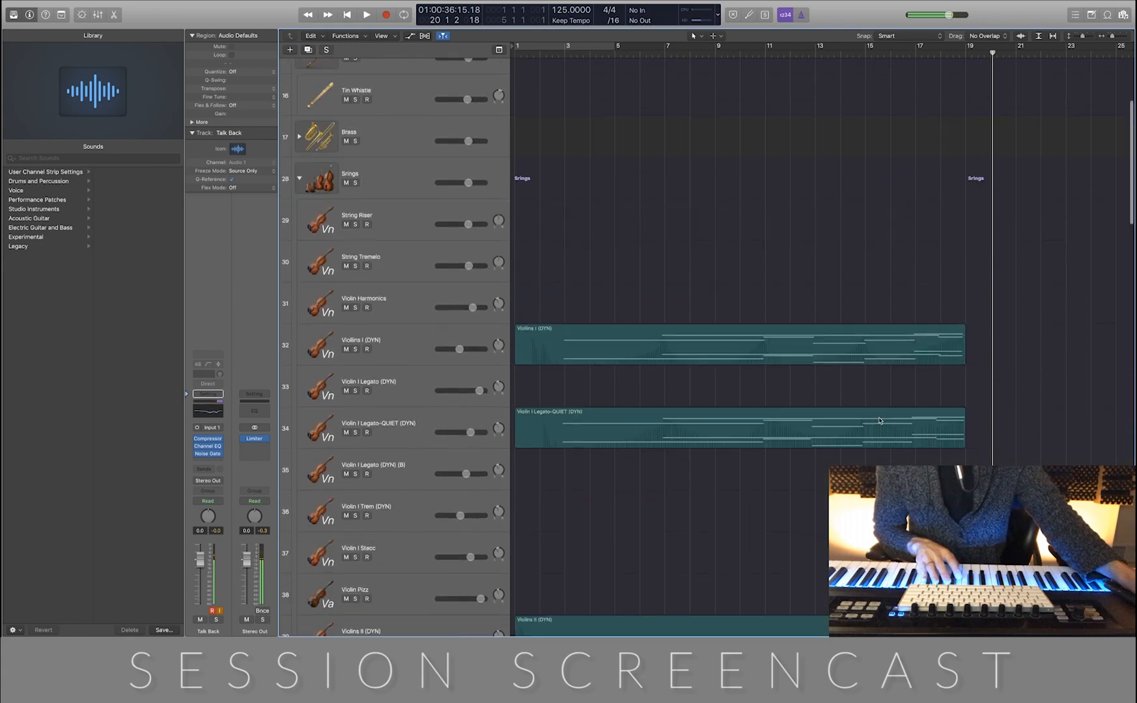
pyautogui.scroll(-3, 599, 570)
pyautogui.click(408, 485)
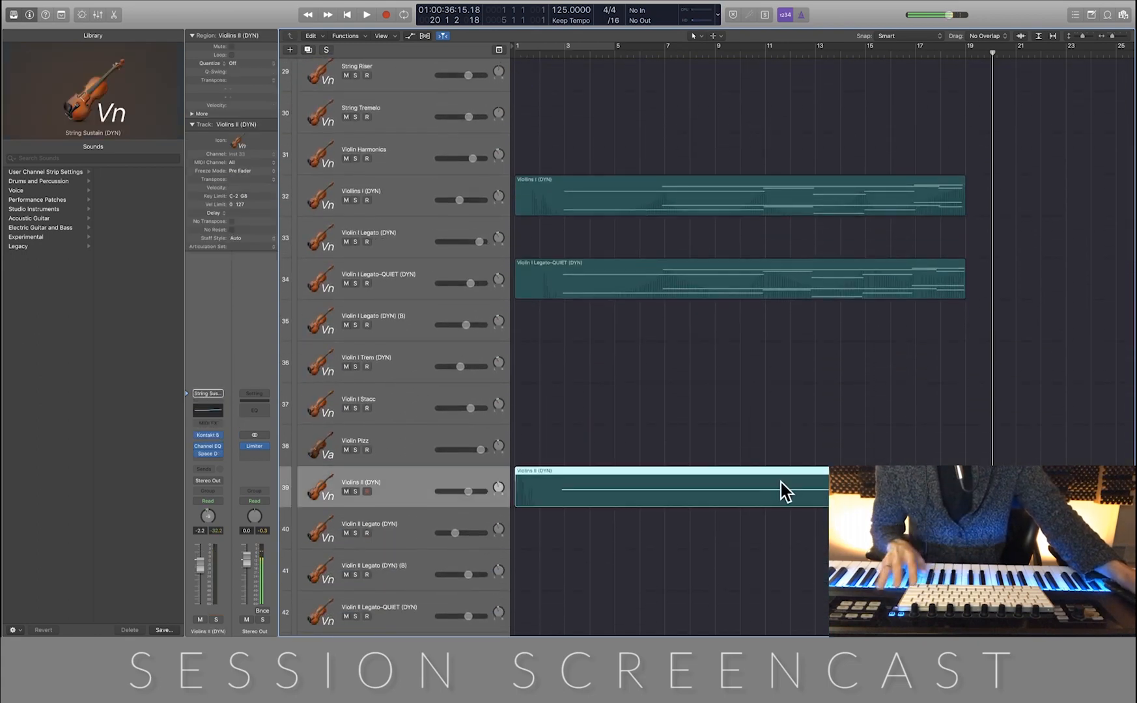
pyautogui.press('super+Down')
pyautogui.press('super+Down')
pyautogui.press('super+Right')
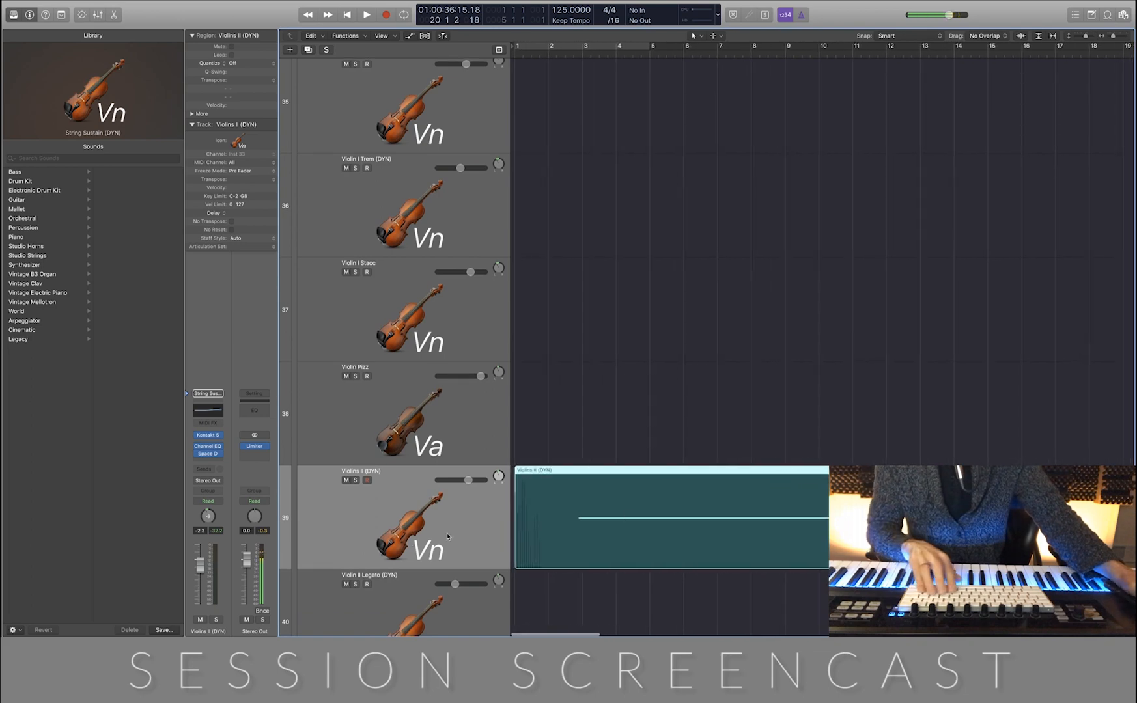
pyautogui.press('a')
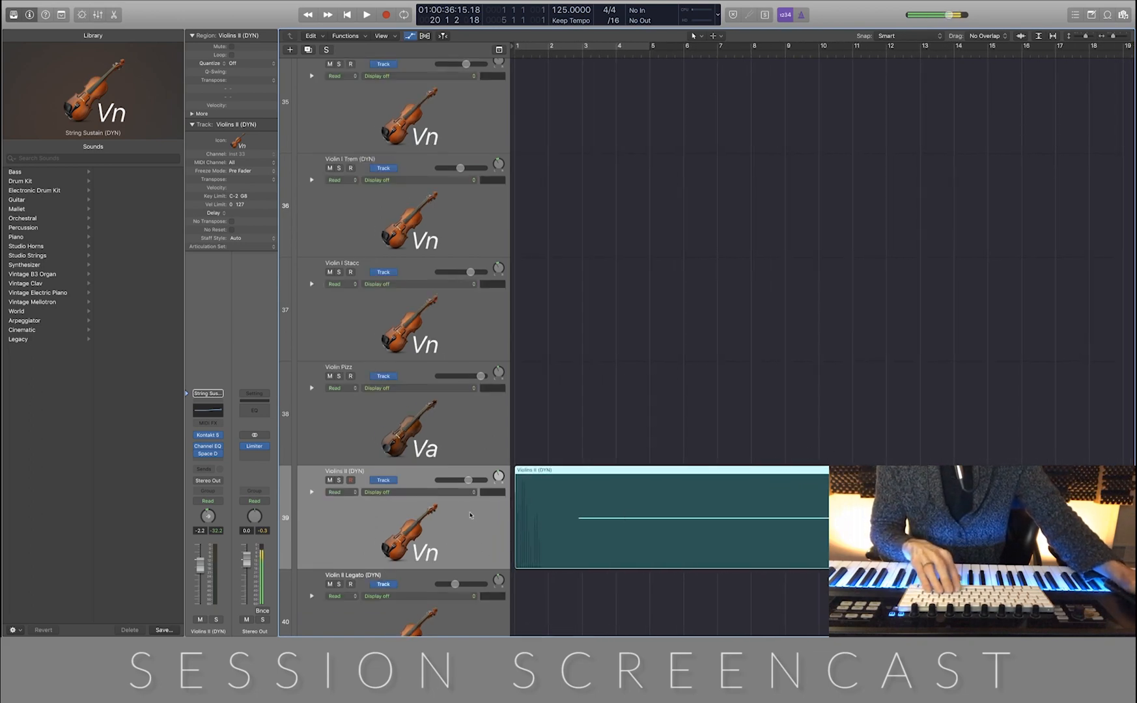
pyautogui.click(463, 493)
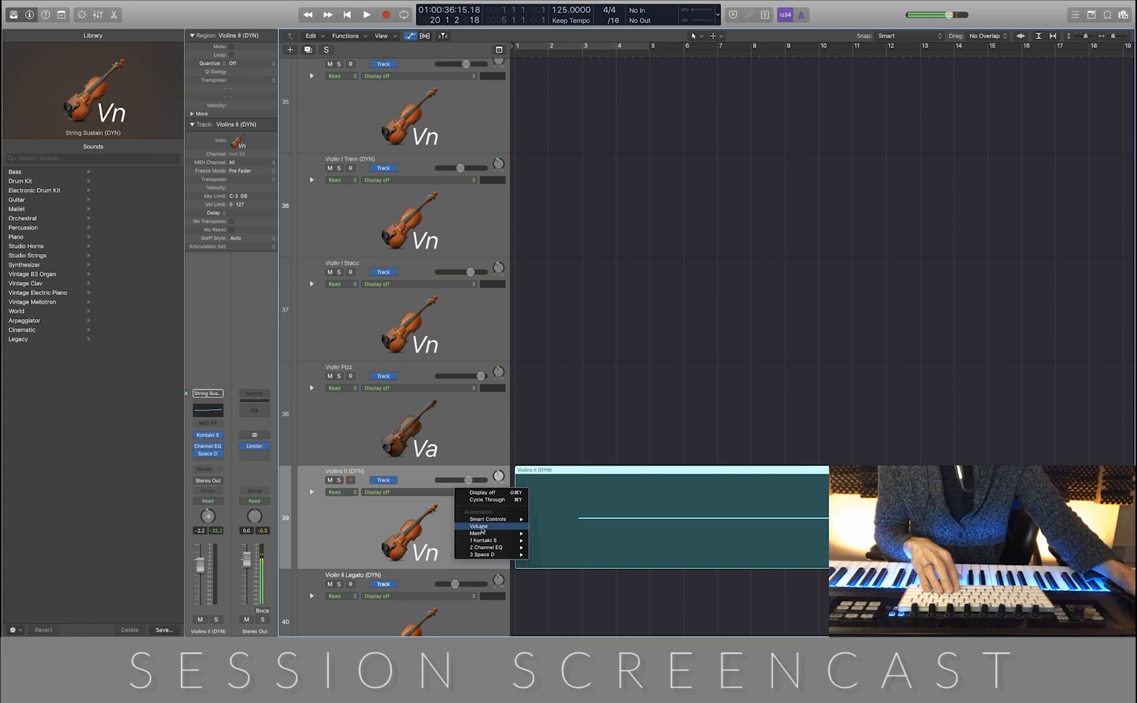
pyautogui.press('super+Down')
pyautogui.press('super+Down')
pyautogui.press('super+Down')
pyautogui.press('super+Down')
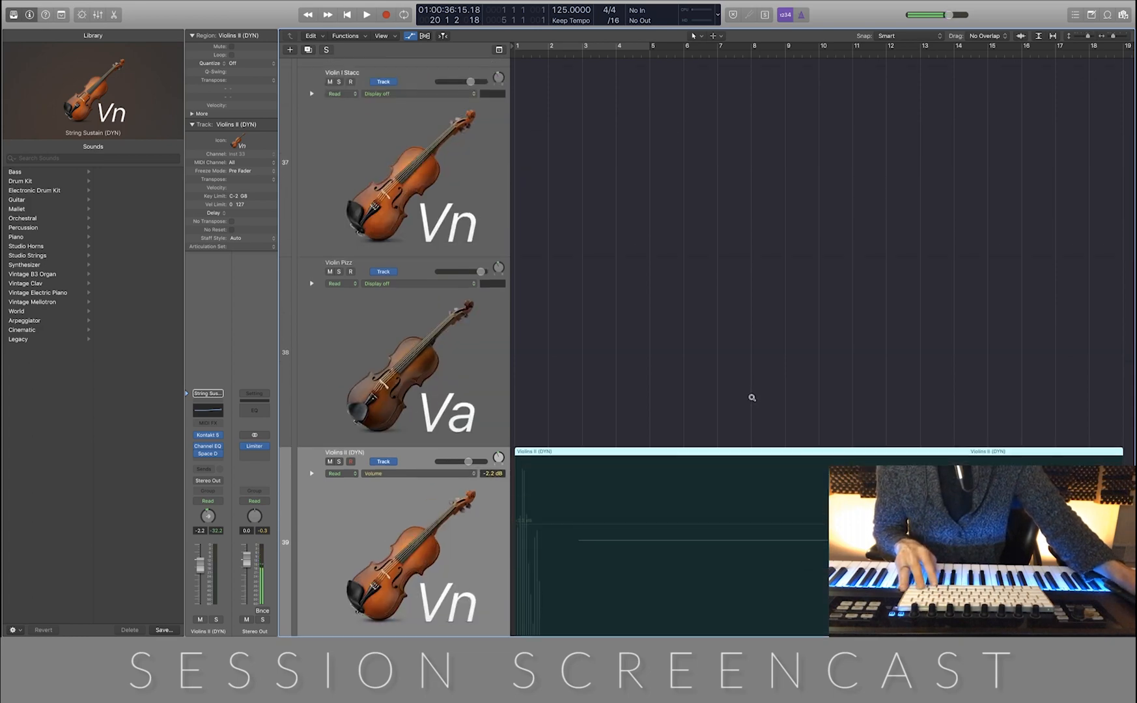
pyautogui.hscroll(1, 751, 399)
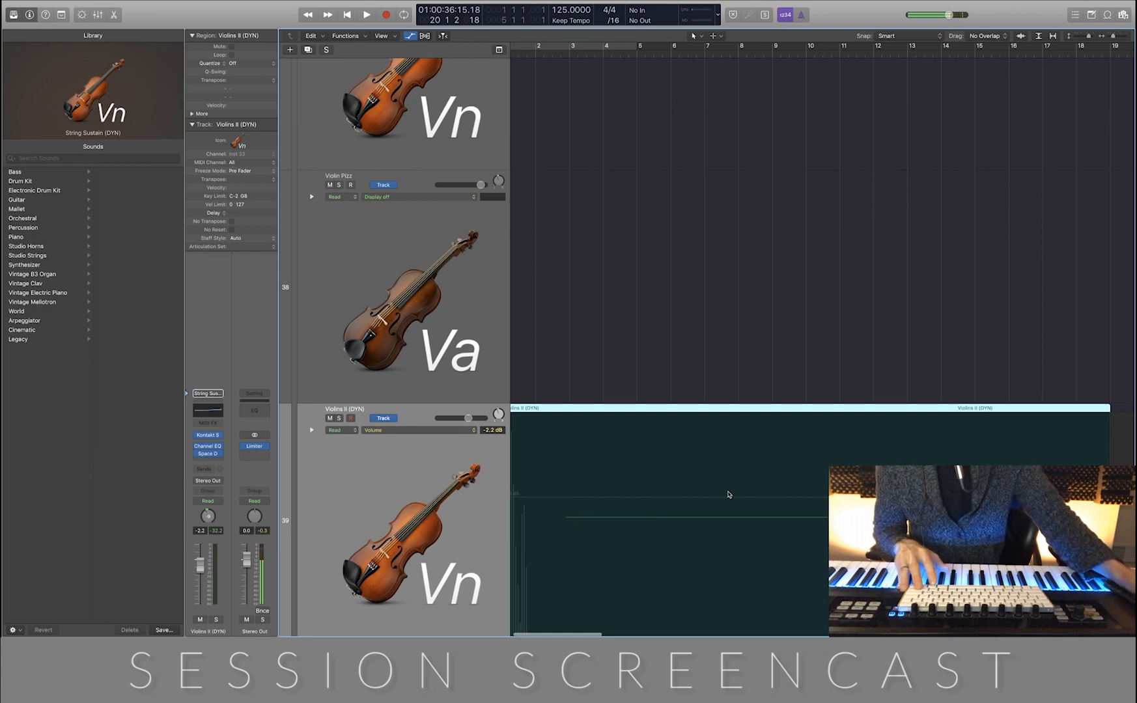
# Place the playhead at bar 3 and add a volume automation point there on the Violins II (DYN) track
pyautogui.press('Return')
pyautogui.press('space')
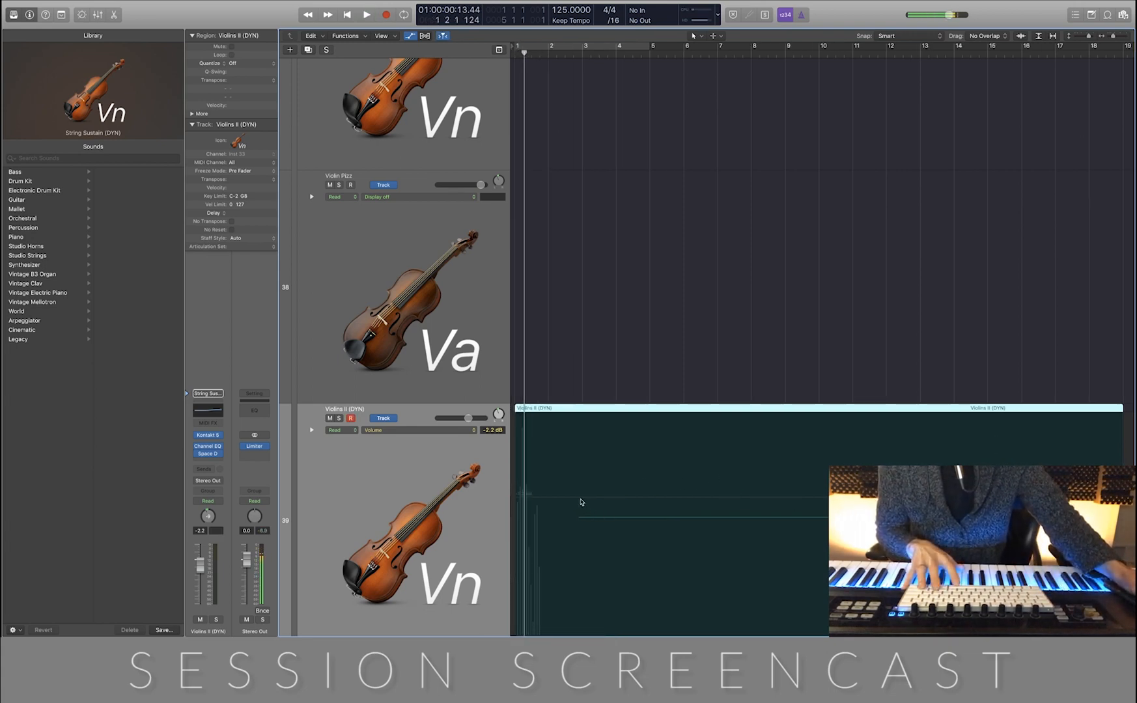
pyautogui.scroll(-10, 677, 336)
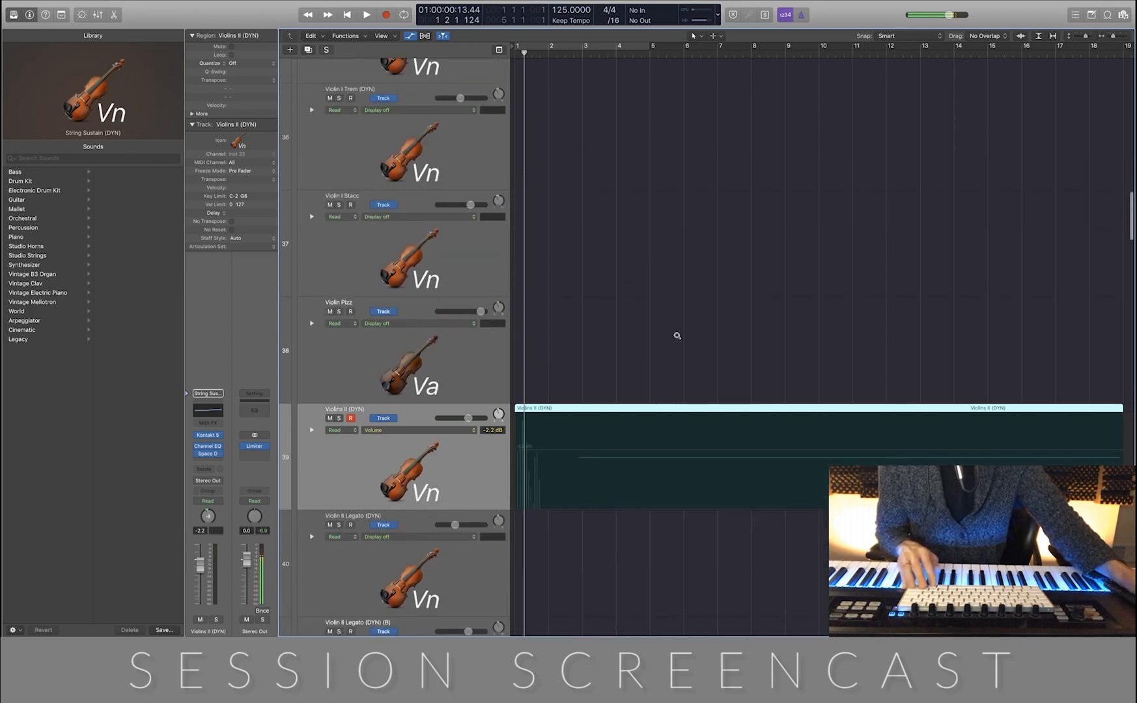
pyautogui.scroll(-3, 678, 336)
pyautogui.scroll(5, 677, 340)
pyautogui.scroll(-10, 677, 340)
pyautogui.scroll(10, 677, 340)
pyautogui.scroll(-1, 676, 339)
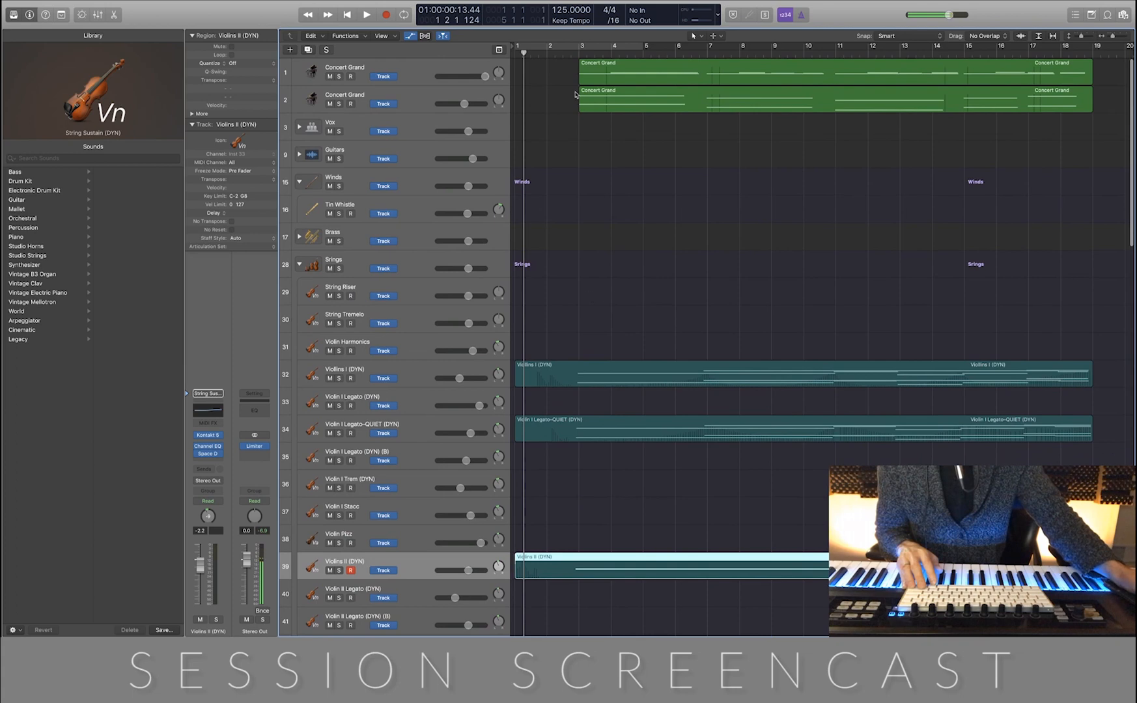
pyautogui.press('.')
pyautogui.press('.')
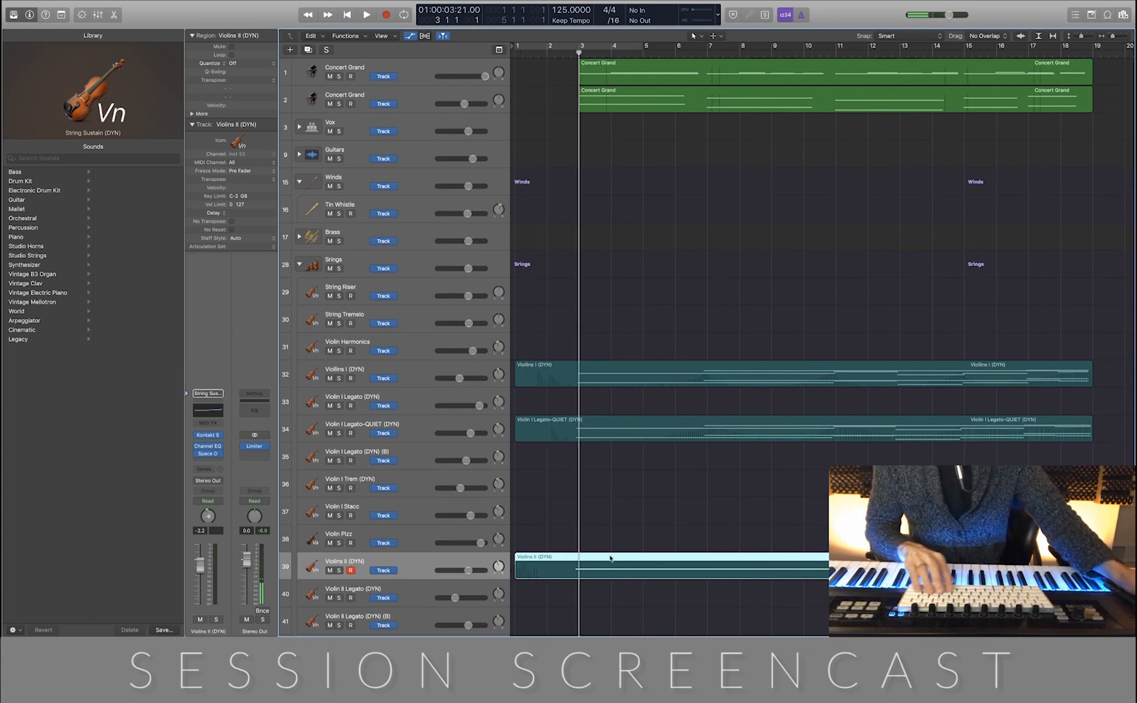
pyautogui.press('a')
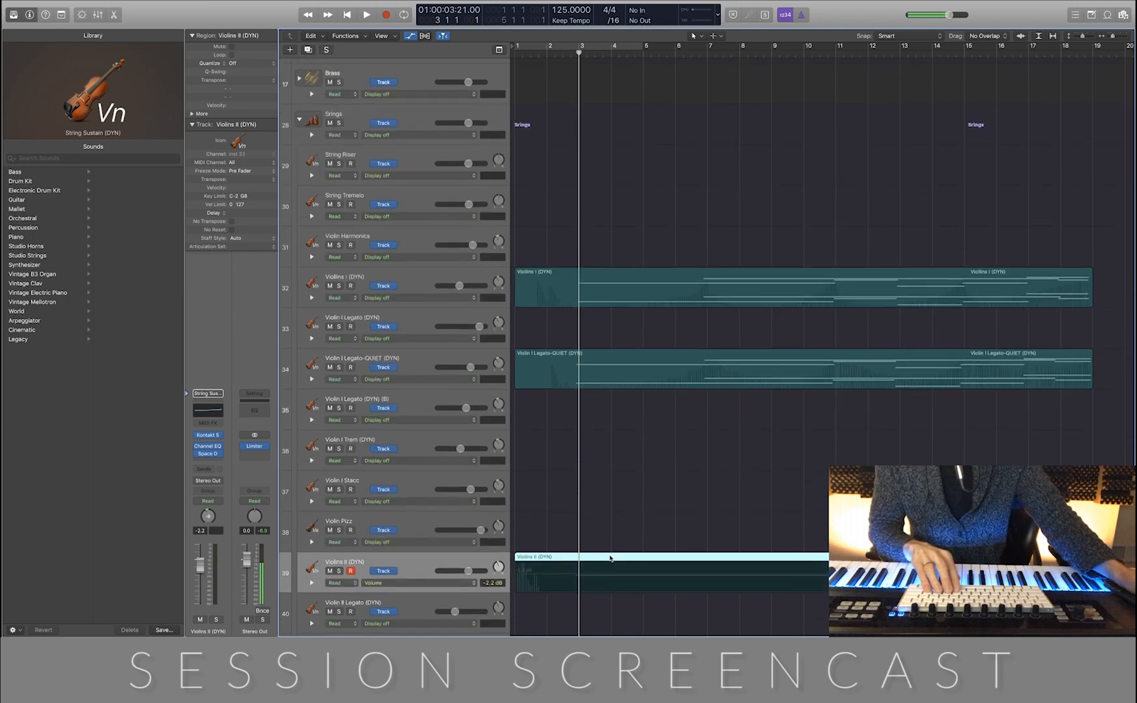
pyautogui.click(576, 576)
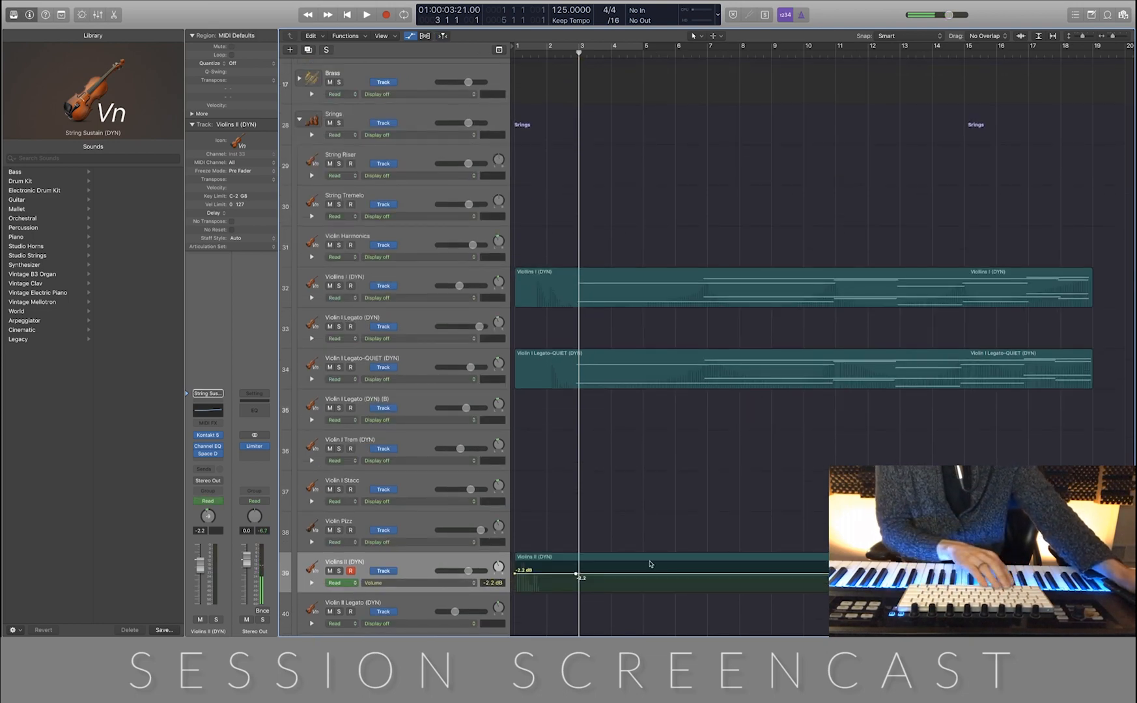
# Add volume automation points at -2.2 dB on Violins II (DYN) at bars 7, 11, 15 and 19
pyautogui.scroll(5, 671, 555)
pyautogui.scroll(-5, 670, 555)
pyautogui.moveTo(671, 464); pyautogui.dragTo(711, 383)
pyautogui.scroll(7, 717, 166)
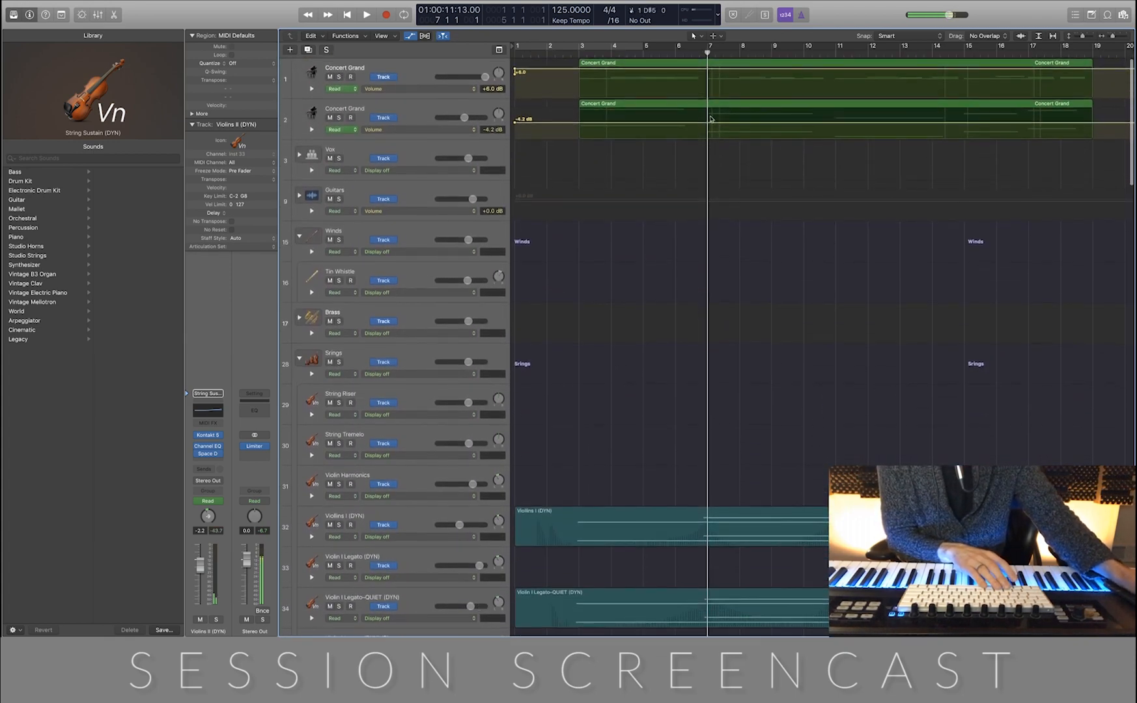
pyautogui.scroll(-10, 730, 176)
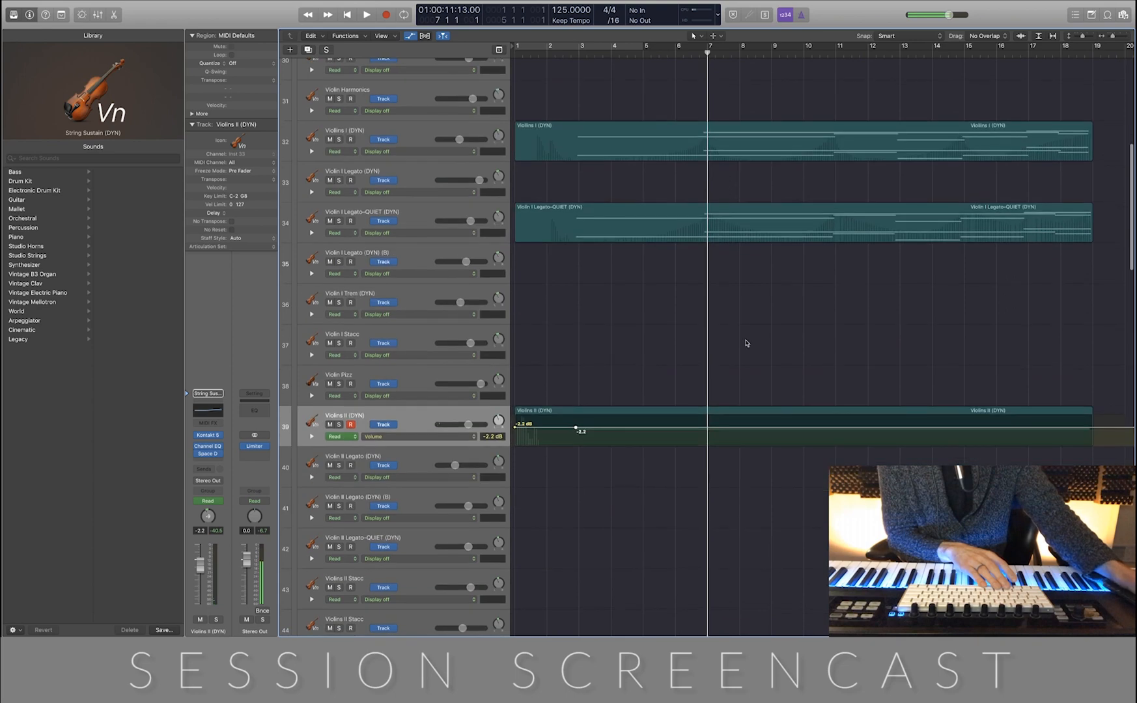
pyautogui.moveTo(708, 431); pyautogui.dragTo(1081, 430)
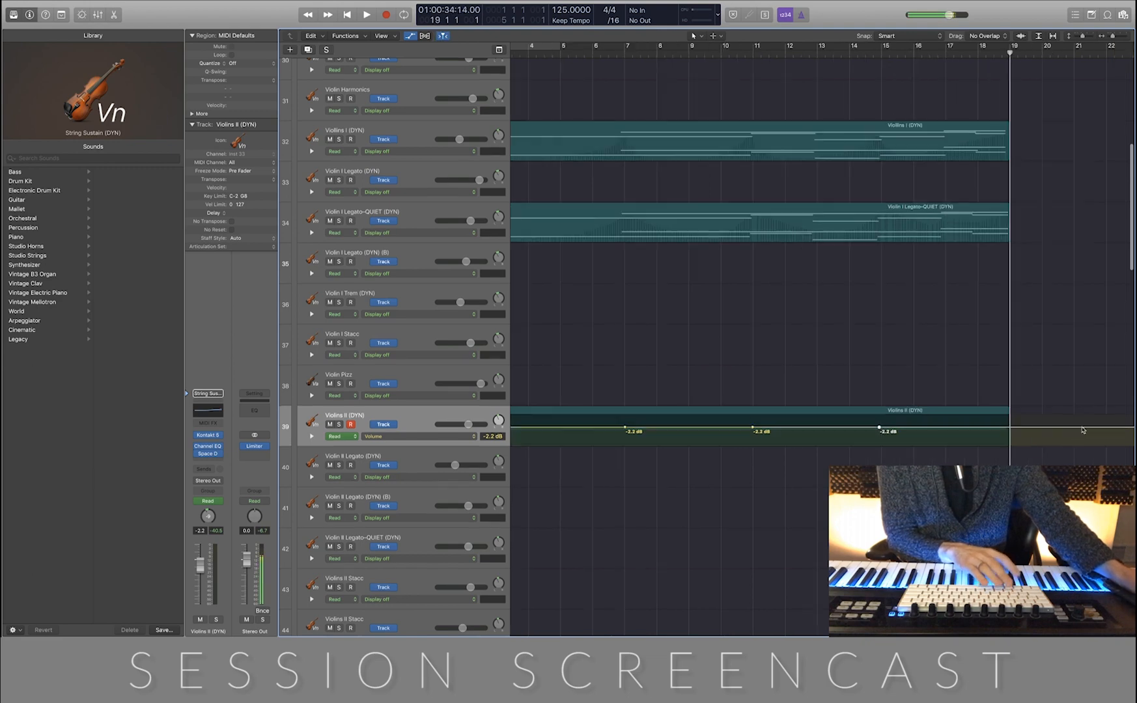
pyautogui.hscroll(-3, 782, 426)
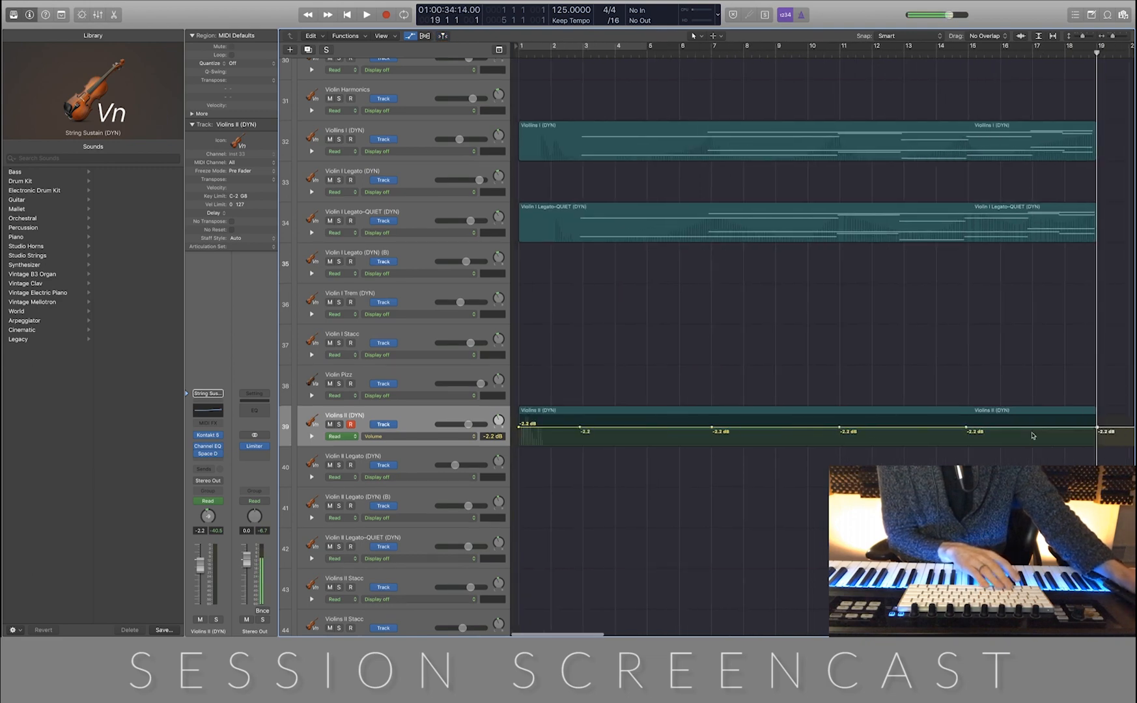
pyautogui.scroll(7, 678, 423)
pyautogui.scroll(3, 678, 423)
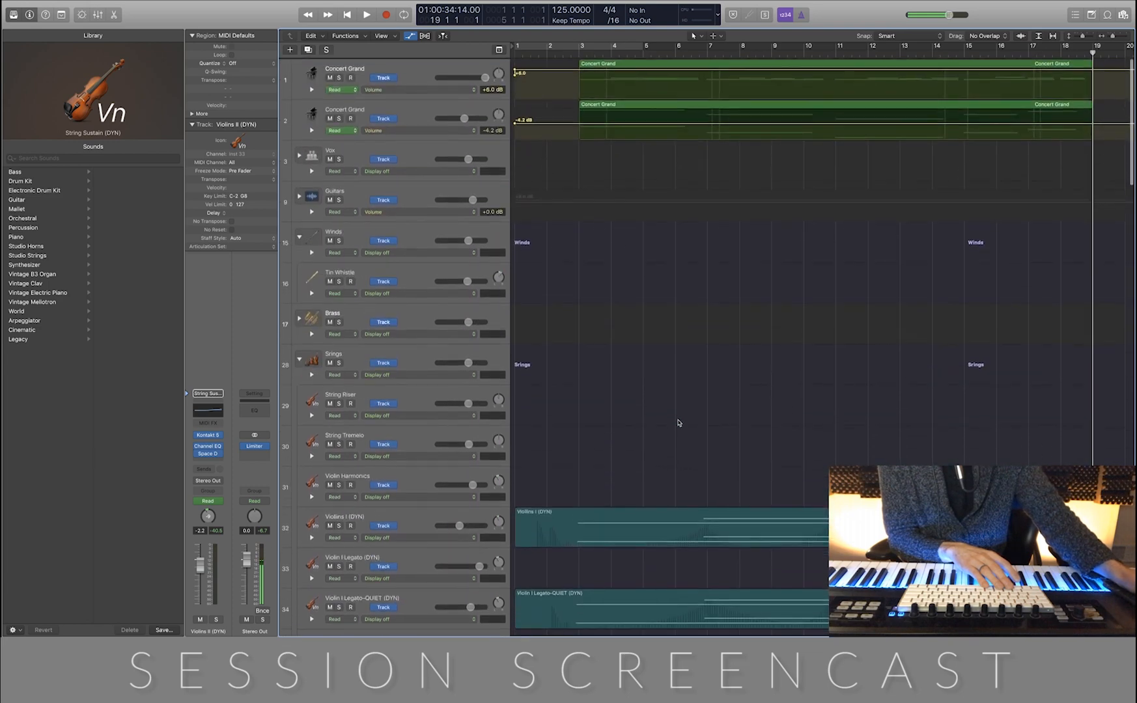
# While playing from the start, lower the Violins II volume up to bar 3 to -11.6 dB and raise bars 7 to 11 to +5.6 dB
pyautogui.scroll(-9, 678, 423)
pyautogui.press('Return')
pyautogui.press('space')
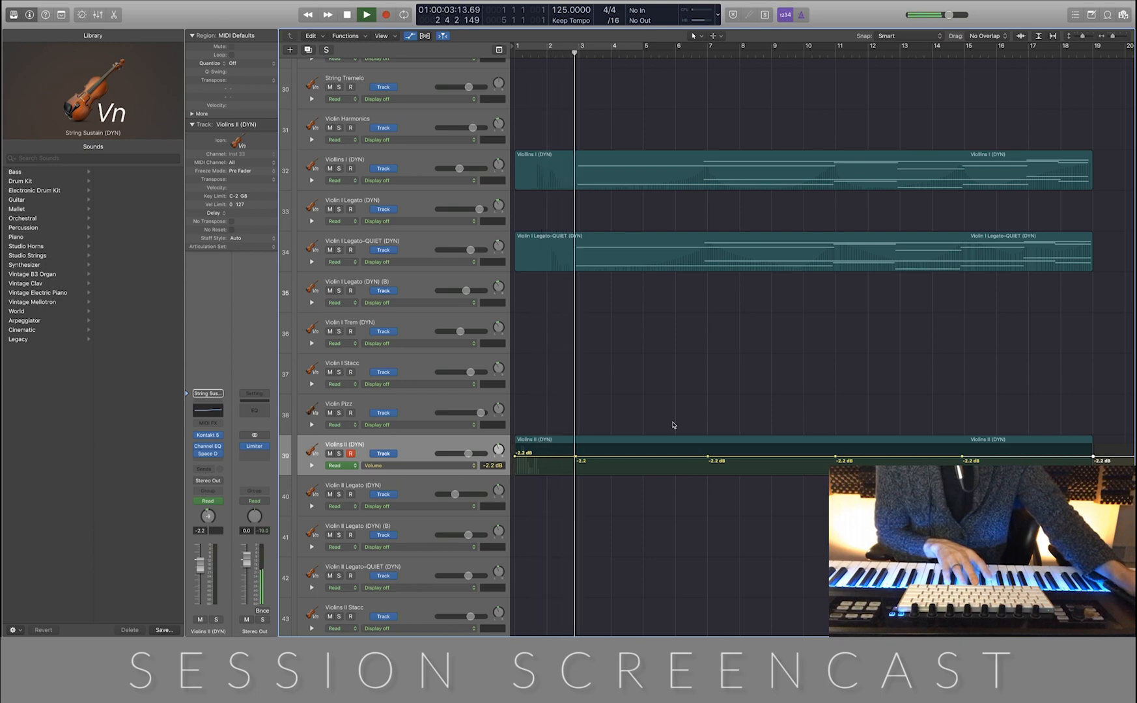
pyautogui.moveTo(564, 460); pyautogui.dragTo(564, 464)
pyautogui.moveTo(729, 459); pyautogui.dragTo(732, 447)
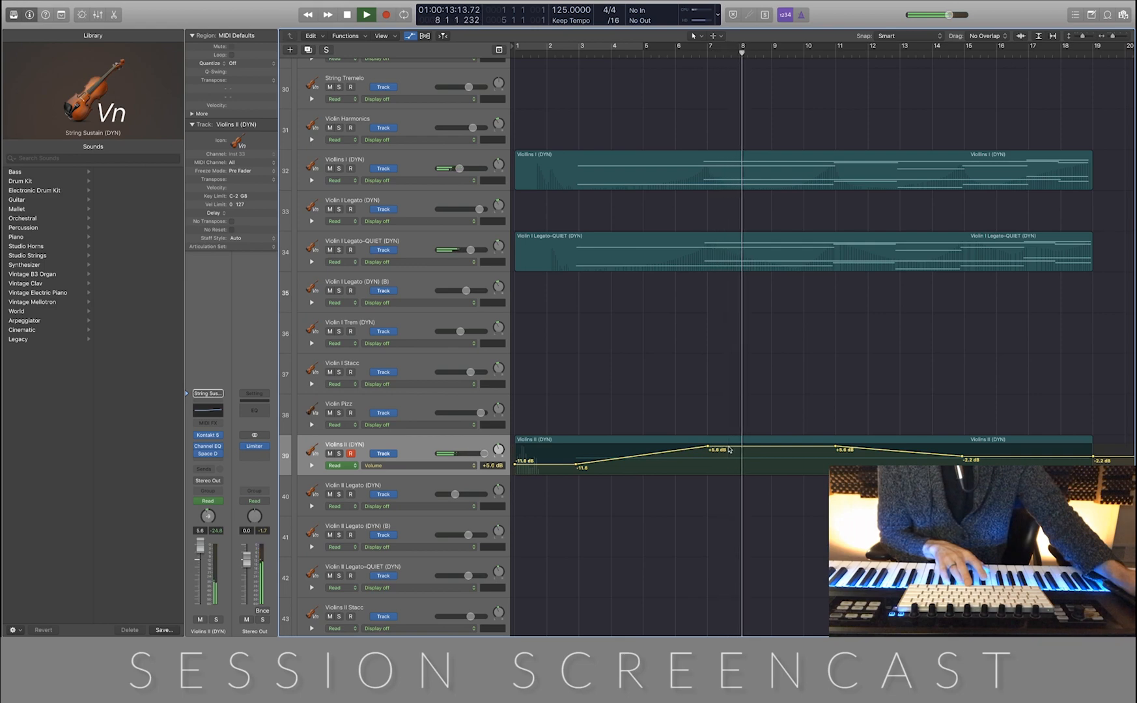
pyautogui.press('space')
# Add a volume point just after bar 7 on Violins II (DYN) and set the dip to -13.1 dB
pyautogui.press('super+Right')
pyautogui.press('super+Right')
pyautogui.press('super+Right')
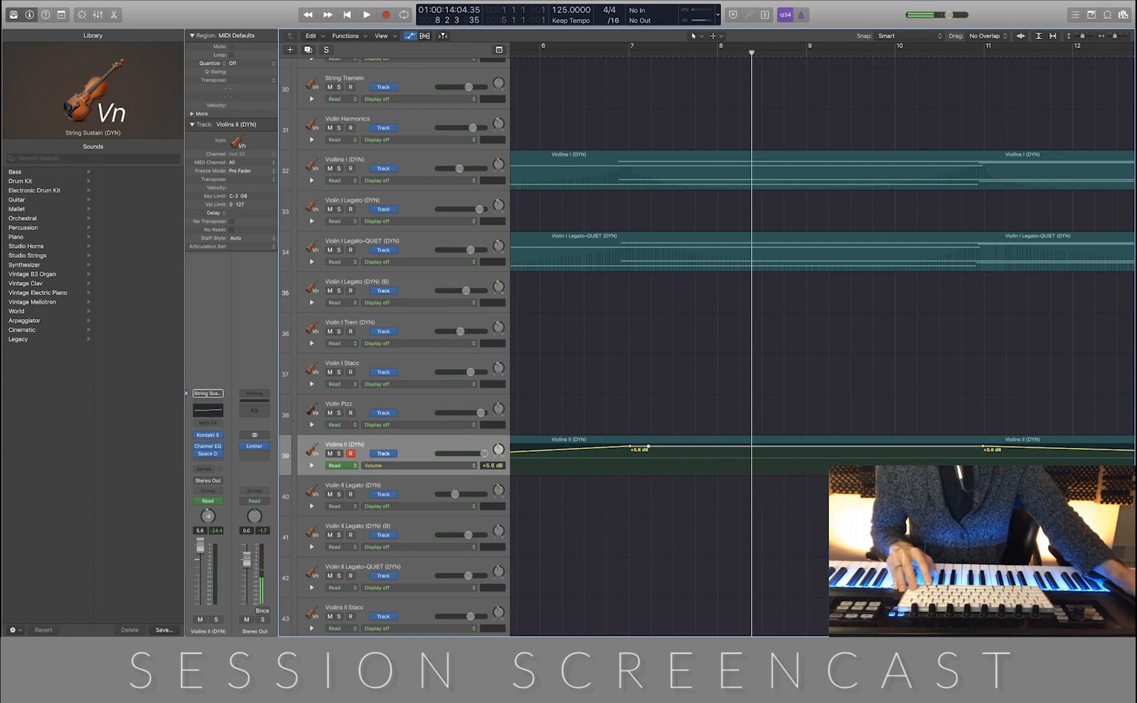
pyautogui.moveTo(648, 446); pyautogui.dragTo(648, 473)
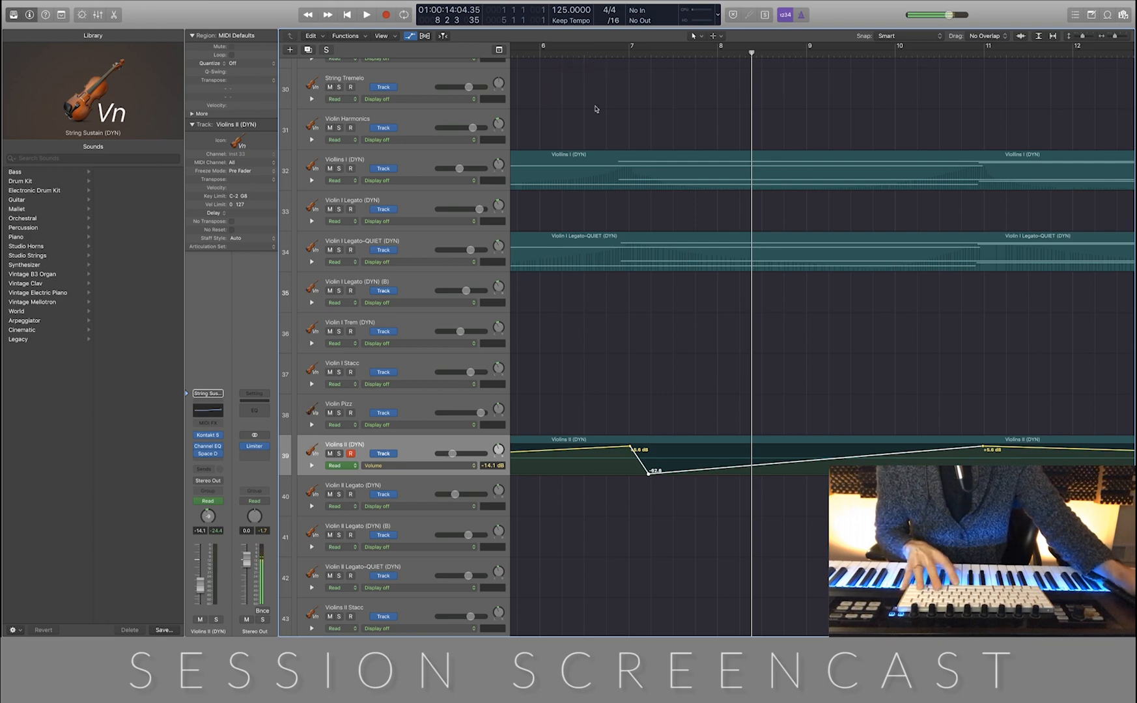
pyautogui.click(591, 50)
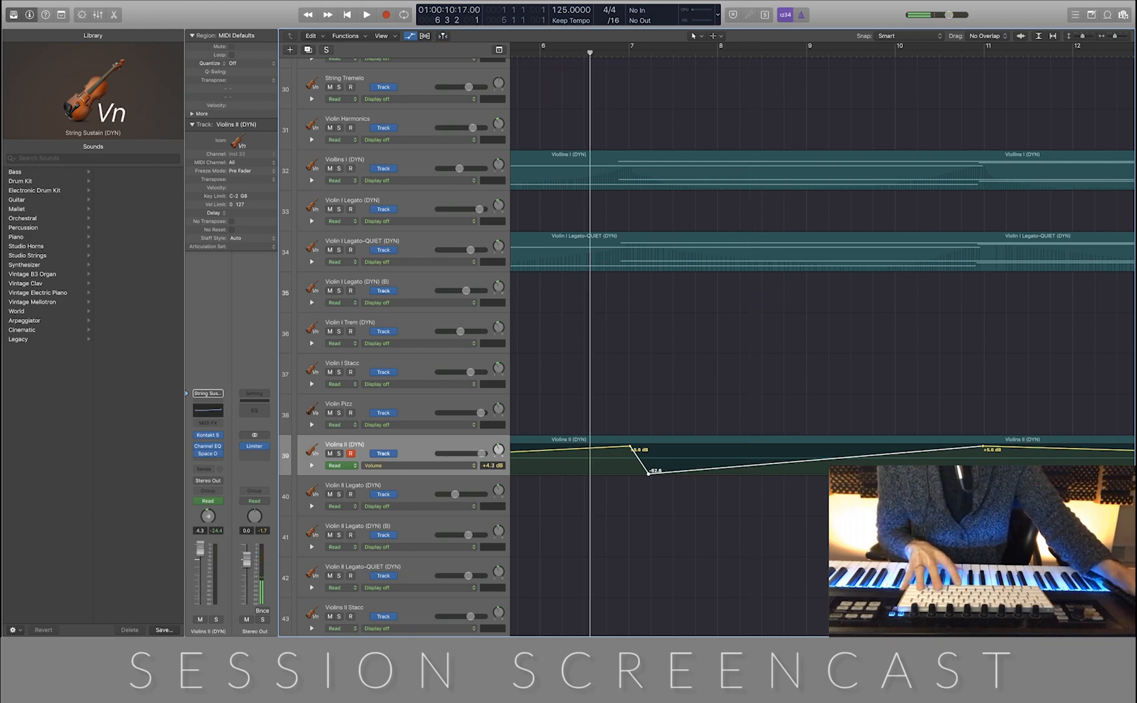
pyautogui.moveTo(648, 471); pyautogui.dragTo(648, 464)
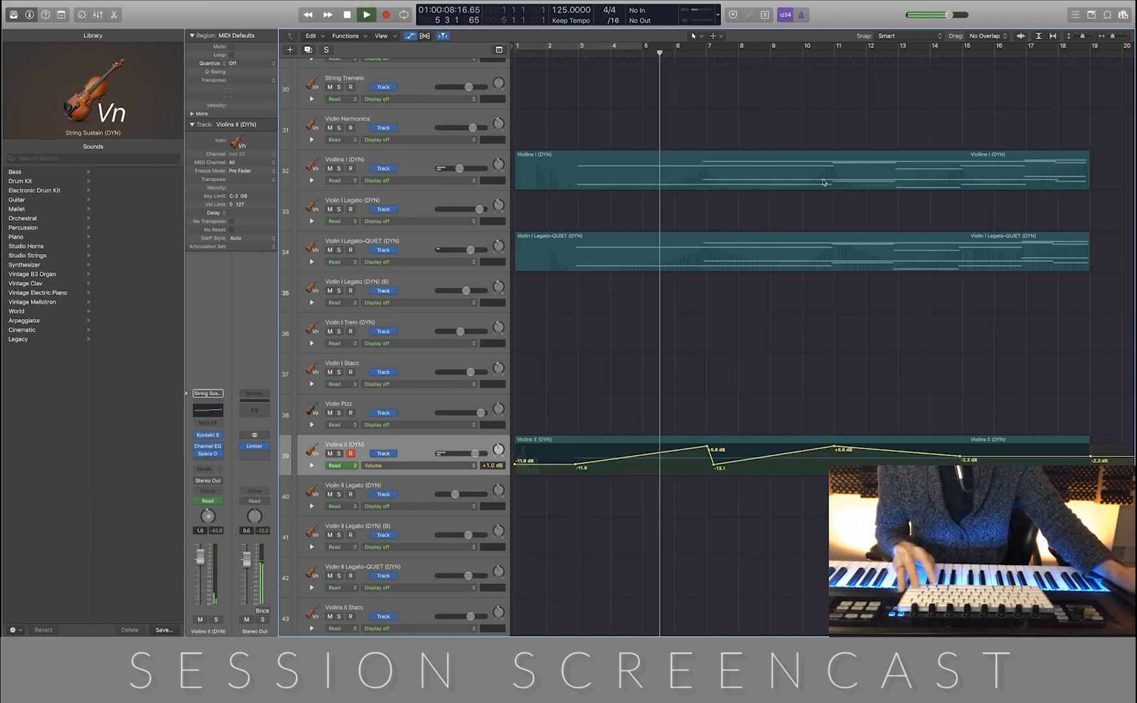
# Lower the Violins II volume dip just after bar 7 further while listening to the playback
pyautogui.scroll(3, 825, 183)
pyautogui.hscroll(3, 822, 180)
pyautogui.hscroll(2, 823, 181)
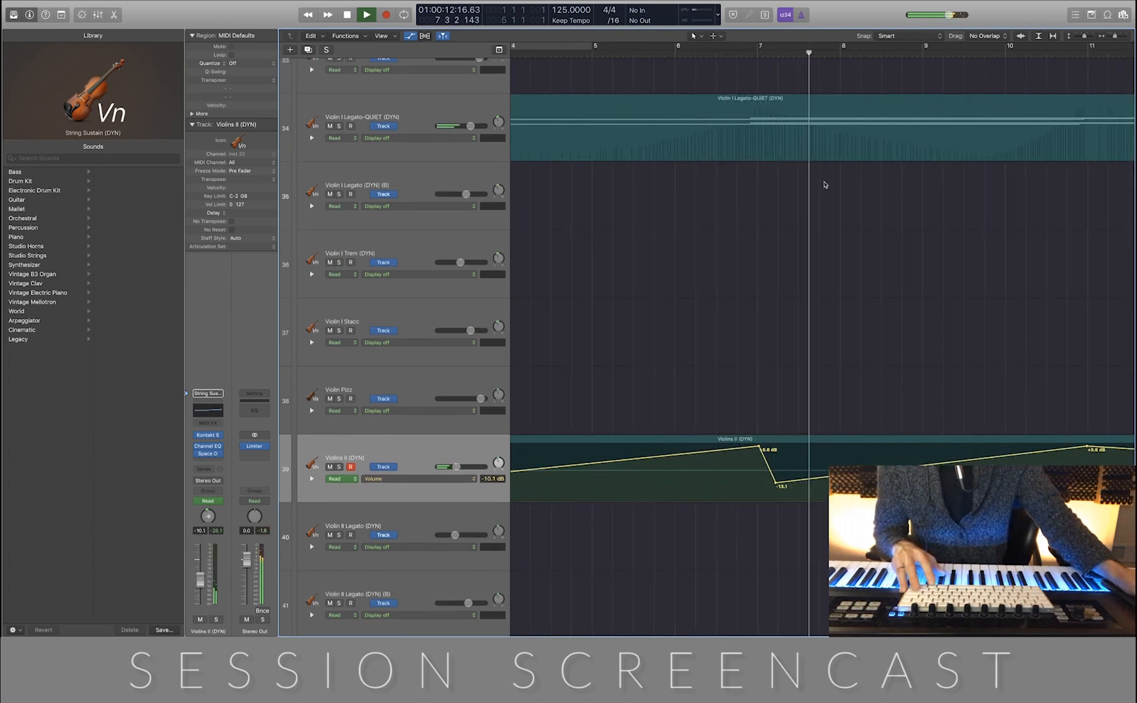
pyautogui.moveTo(777, 487); pyautogui.dragTo(776, 497)
# Add a Violins II volume point of about -5.1 dB at bar 10 and a low point just after bar 13
pyautogui.hscroll(3, 776, 496)
pyautogui.hscroll(4, 777, 497)
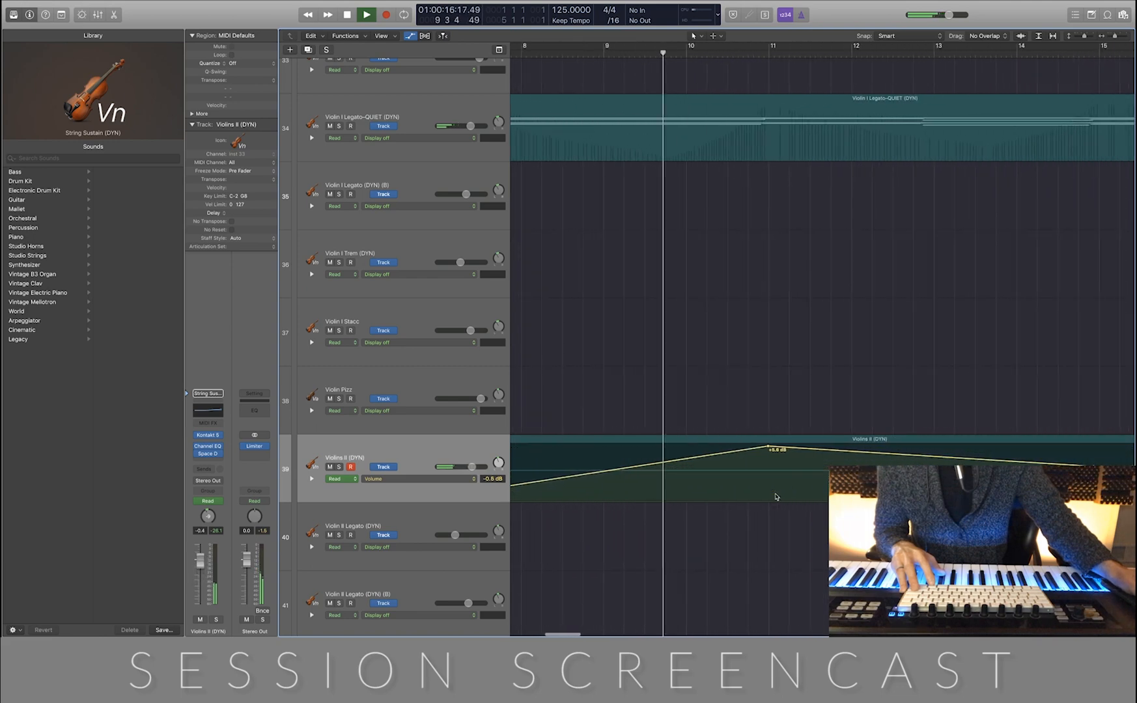
pyautogui.moveTo(690, 459); pyautogui.dragTo(689, 472)
pyautogui.hscroll(3, 689, 472)
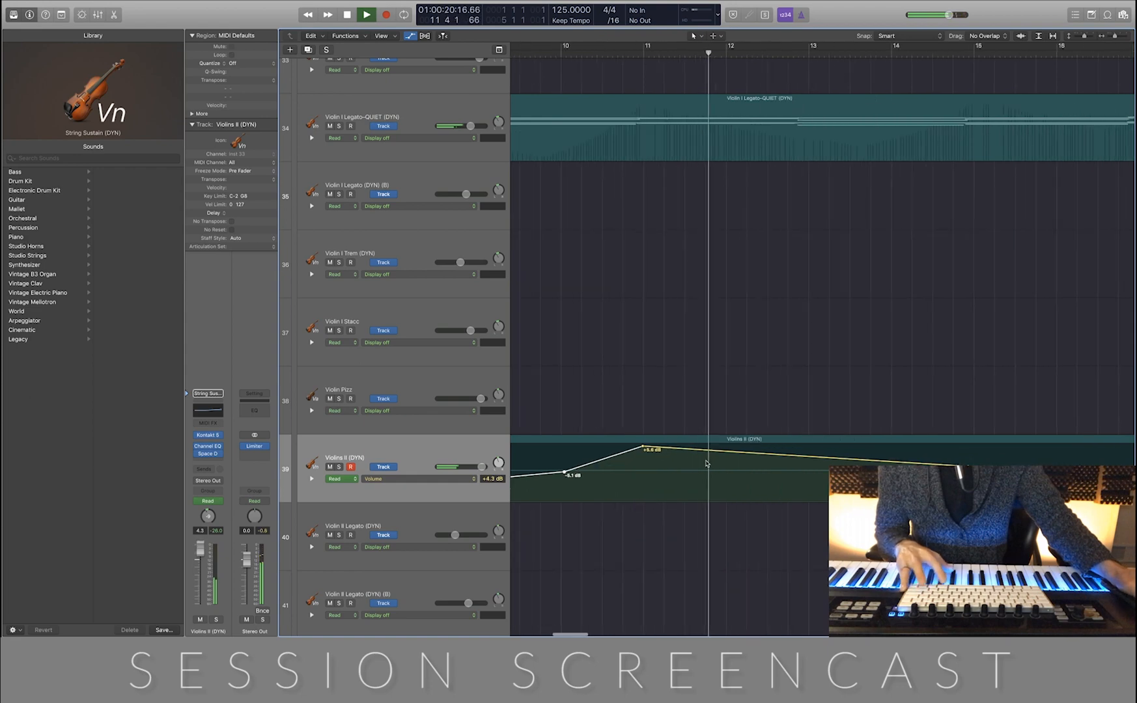
pyautogui.moveTo(952, 465); pyautogui.dragTo(840, 481)
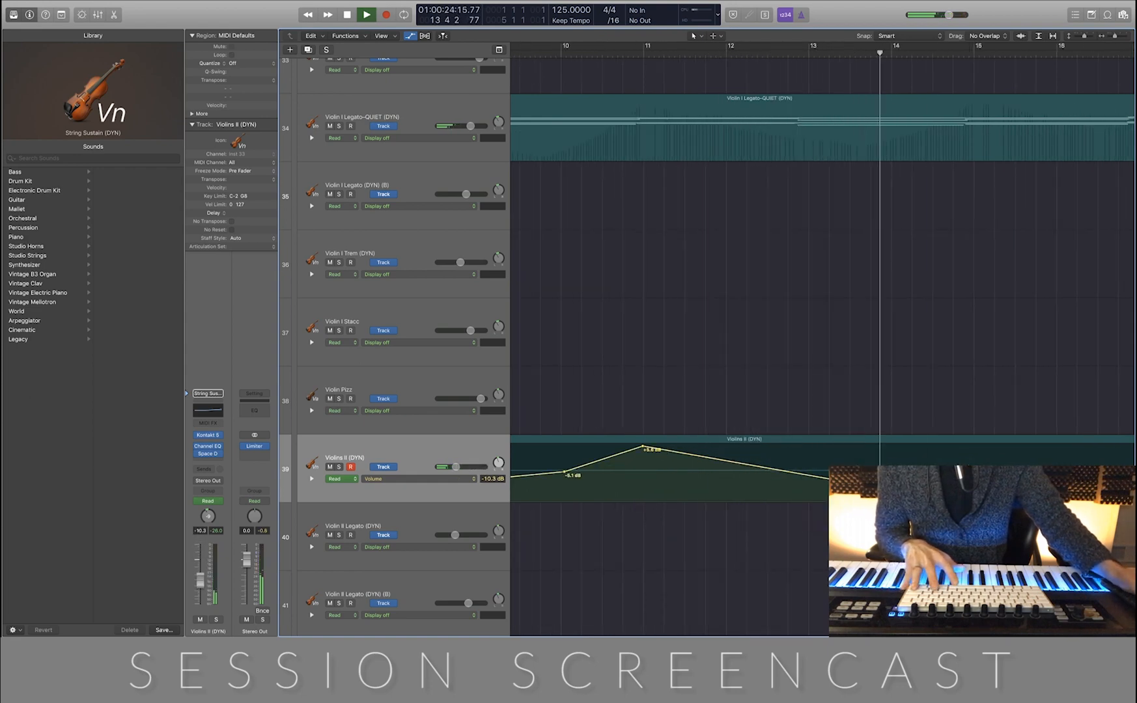
# Shape the Violins II ending with volume points of +5.3 dB at bar 15, +1.8 dB at bar 17 and +6.0 dB just before bar 19
pyautogui.moveTo(976, 469); pyautogui.dragTo(975, 448)
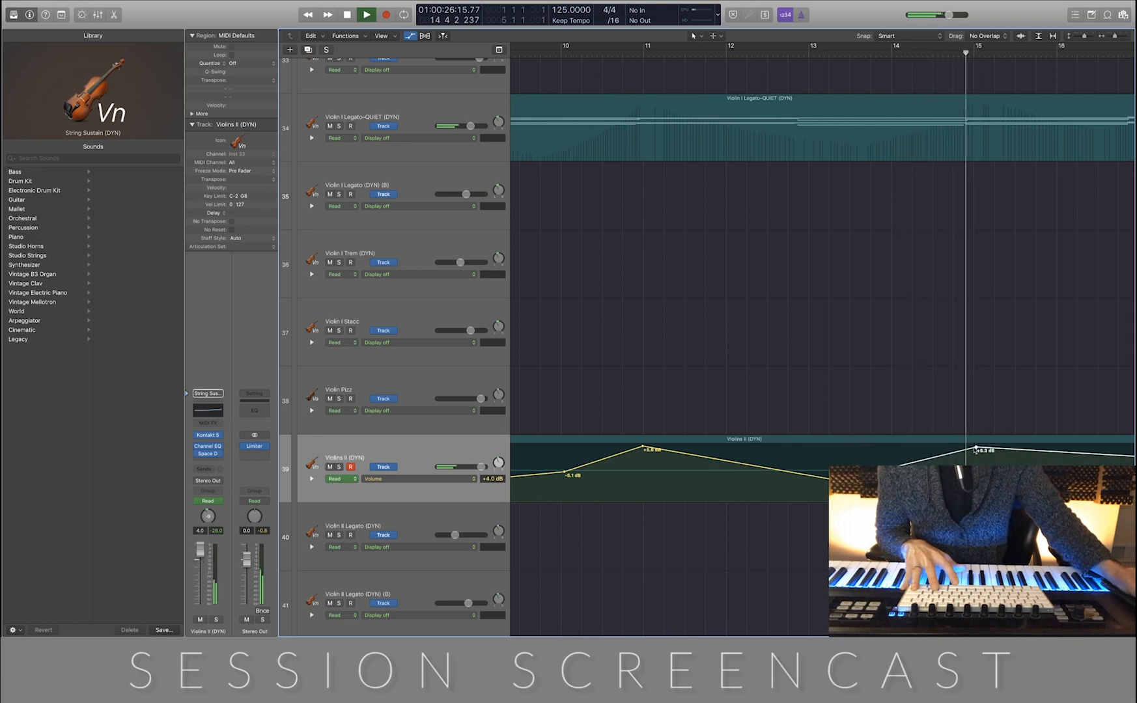
pyautogui.hscroll(10, 686, 459)
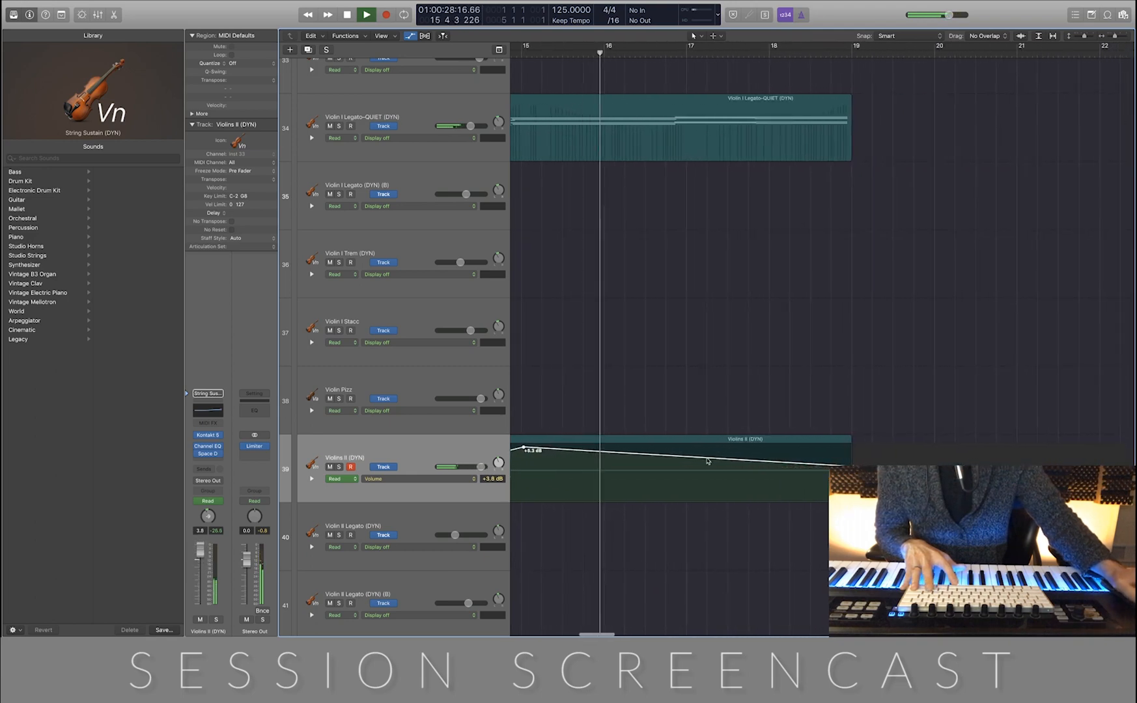
pyautogui.click(685, 460)
pyautogui.moveTo(850, 465)
pyautogui.mouseDown()
pyautogui.moveTo(855, 443)
pyautogui.moveTo(842, 446)
pyautogui.mouseUp()
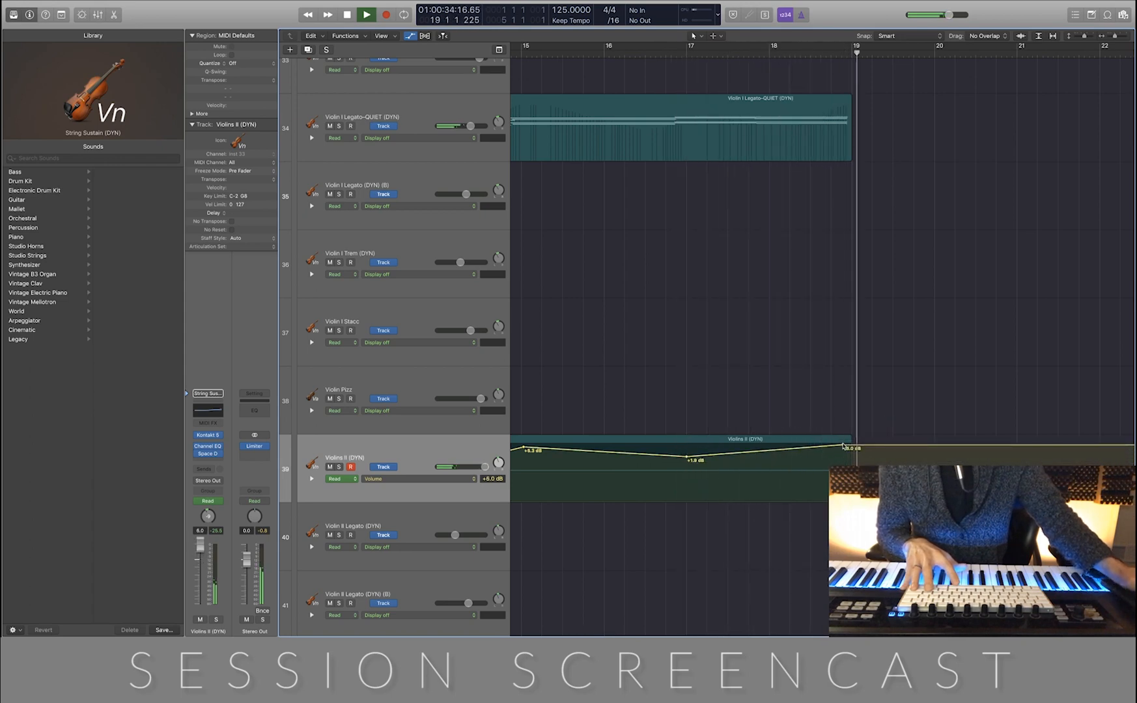
# Stop playback and hide the track automation
pyautogui.press('space')
pyautogui.press('a')
pyautogui.scroll(-10, 843, 435)
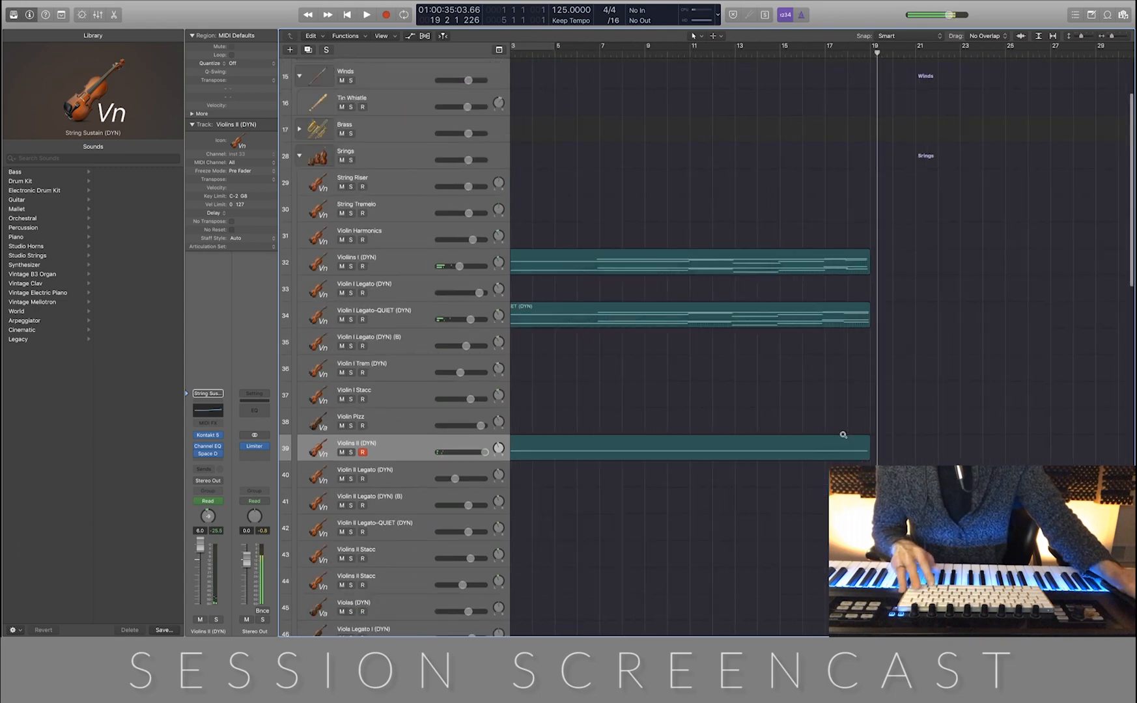
pyautogui.scroll(8, 782, 417)
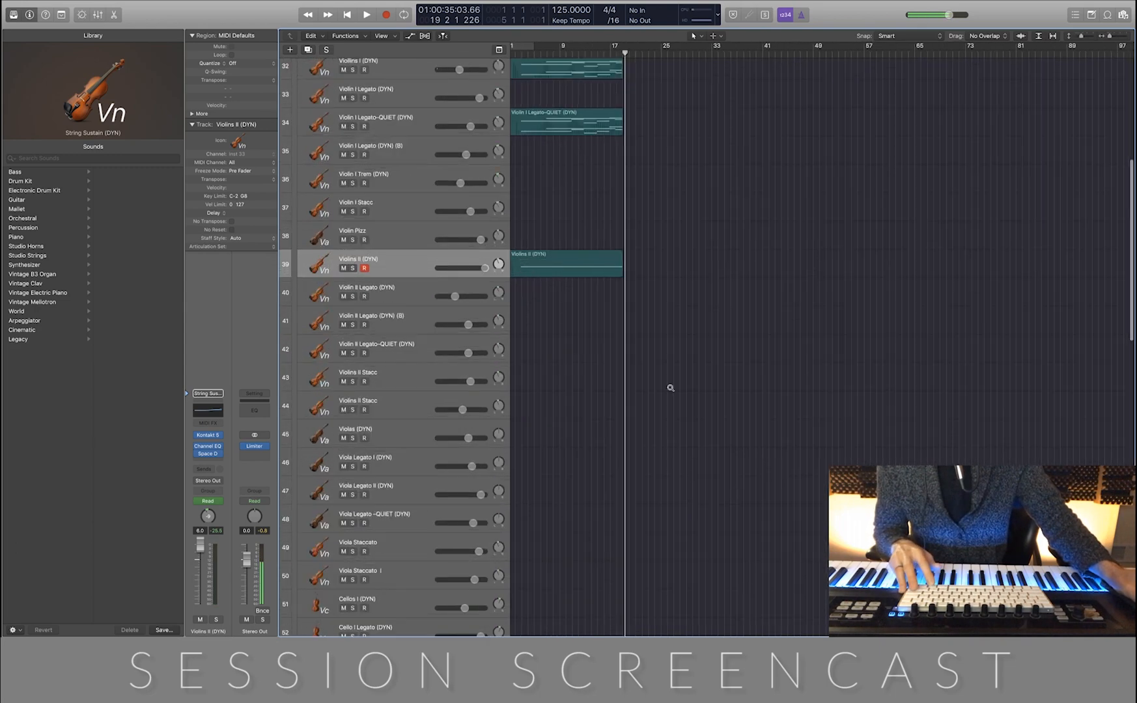
# Examine the Space Designer reverb on the Violins II (DYN) track, close its window and return to the arrangement overview
pyautogui.click(210, 455)
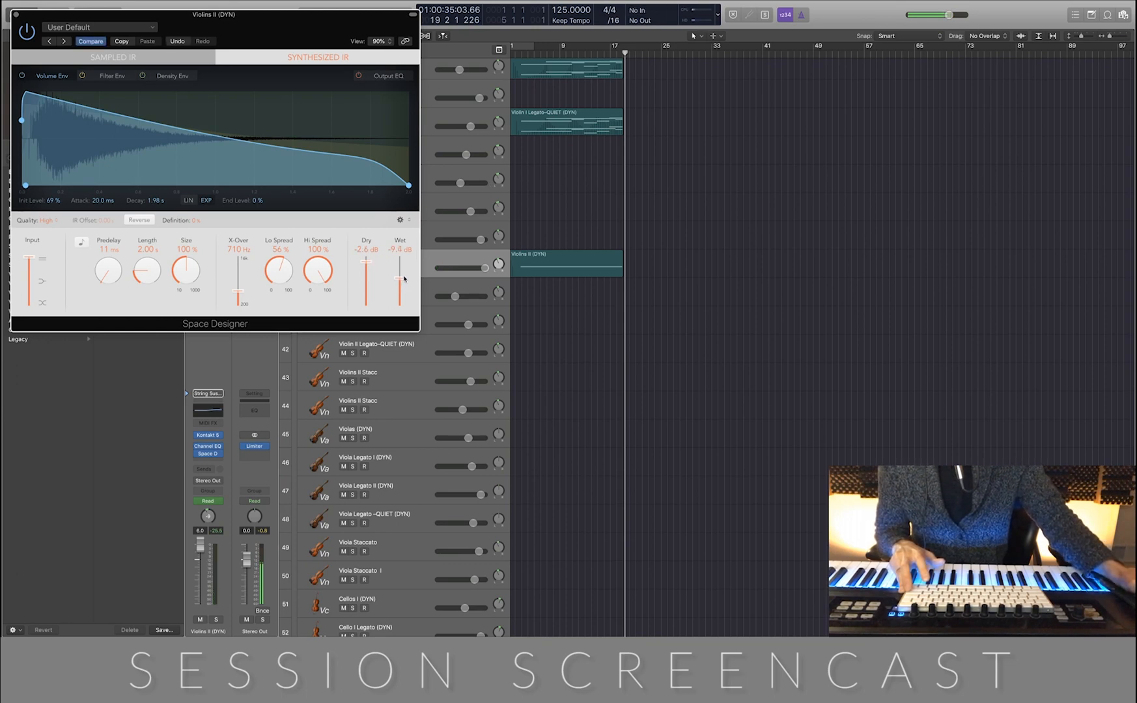
pyautogui.press('space')
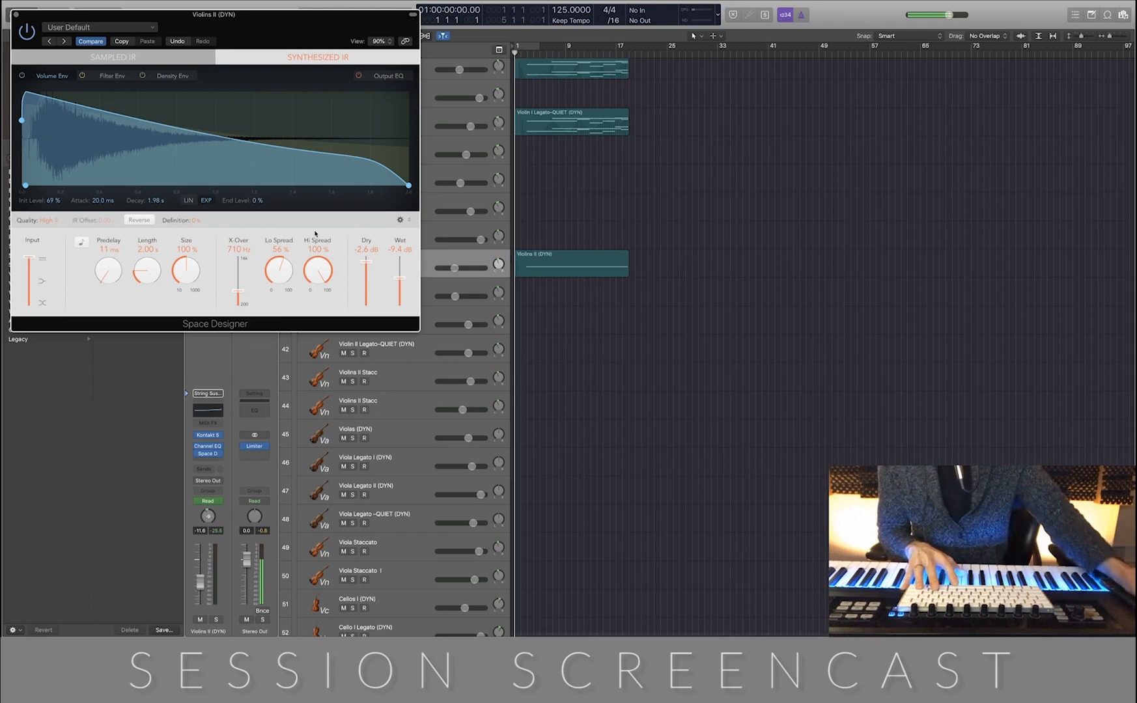
pyautogui.click(18, 14)
pyautogui.keyDown('ctrl'); pyautogui.keyDown('alt'); pyautogui.click(717, 190); pyautogui.keyUp('alt'); pyautogui.keyUp('ctrl')
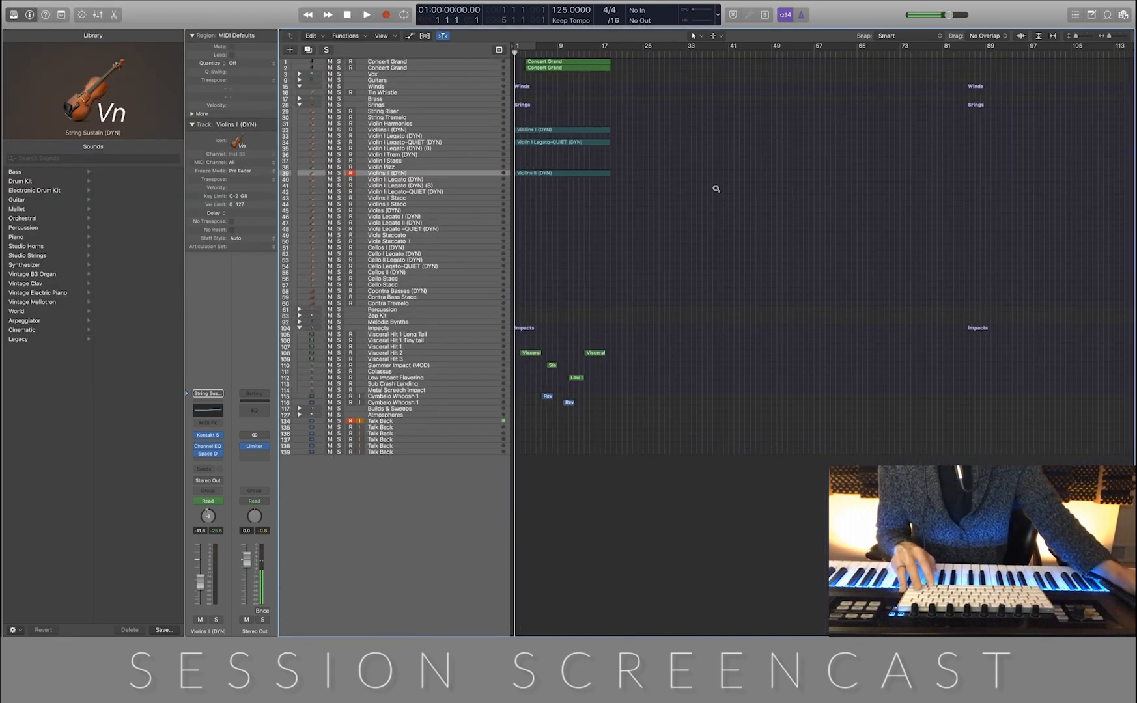